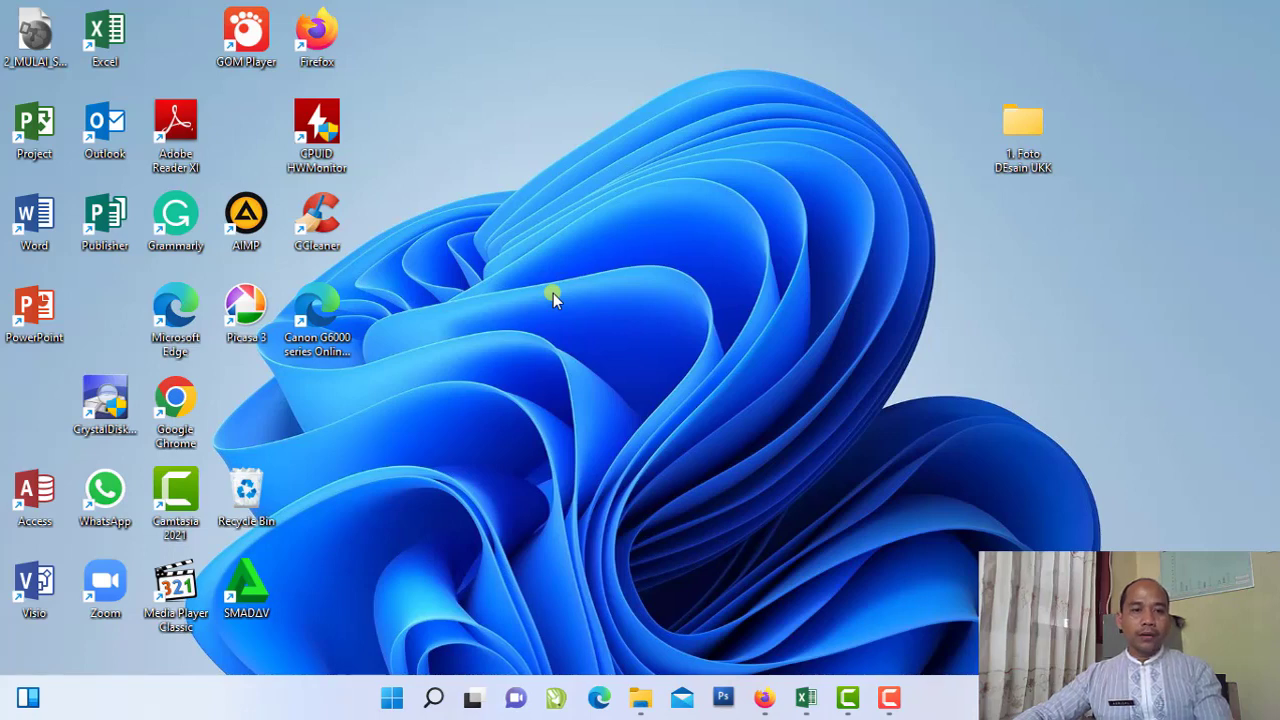
Step: Open Firefox and go to ekinerjadisdik.sumbarprov.go.id
double_click(328, 45)
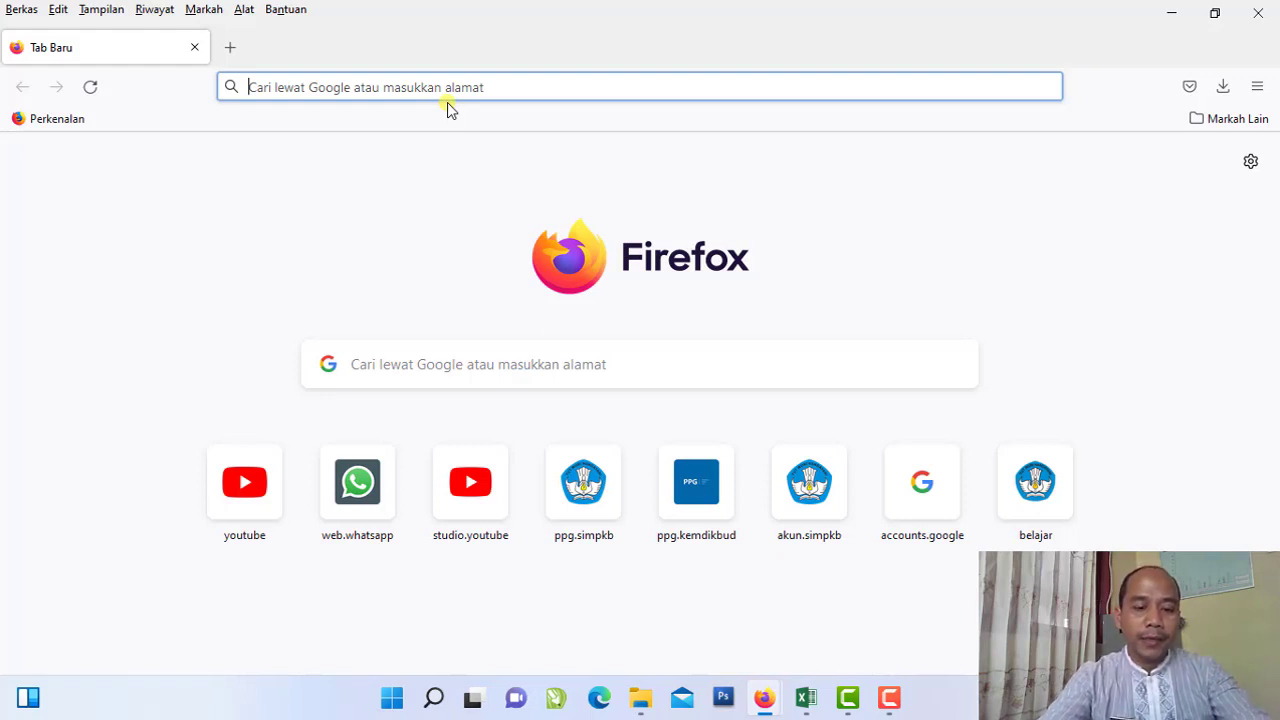
text(e)
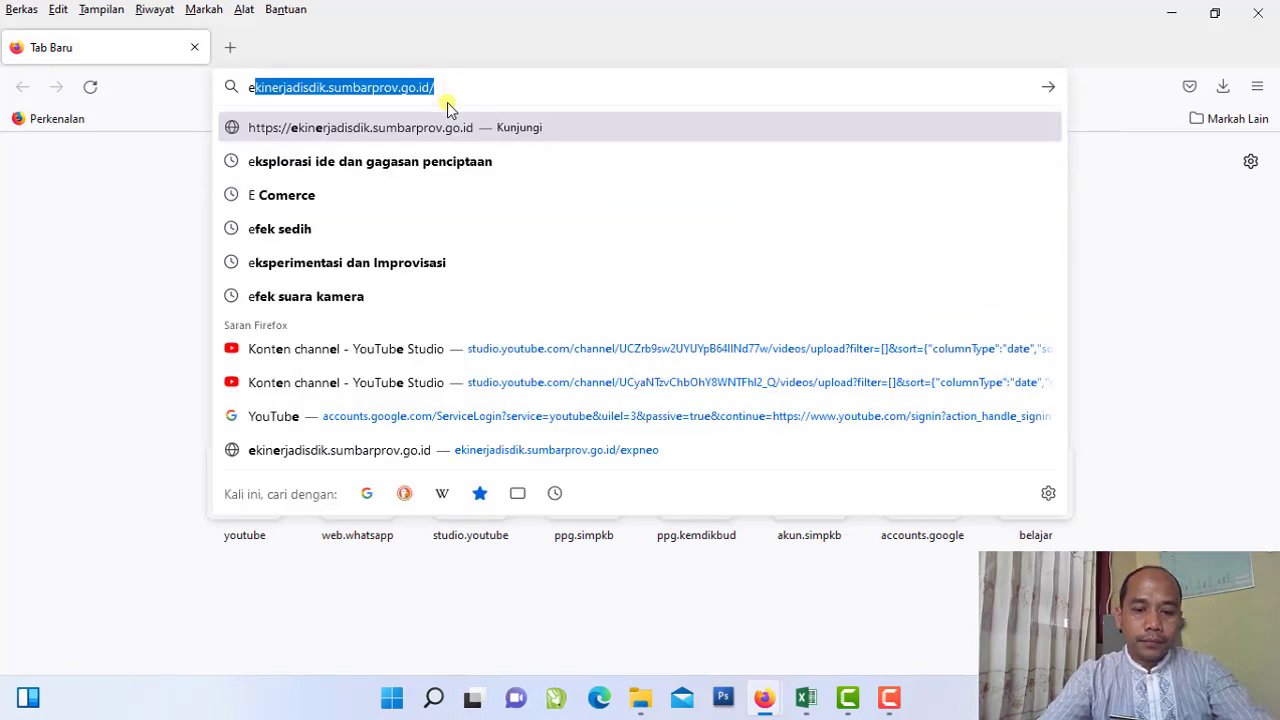
text(kinerj)
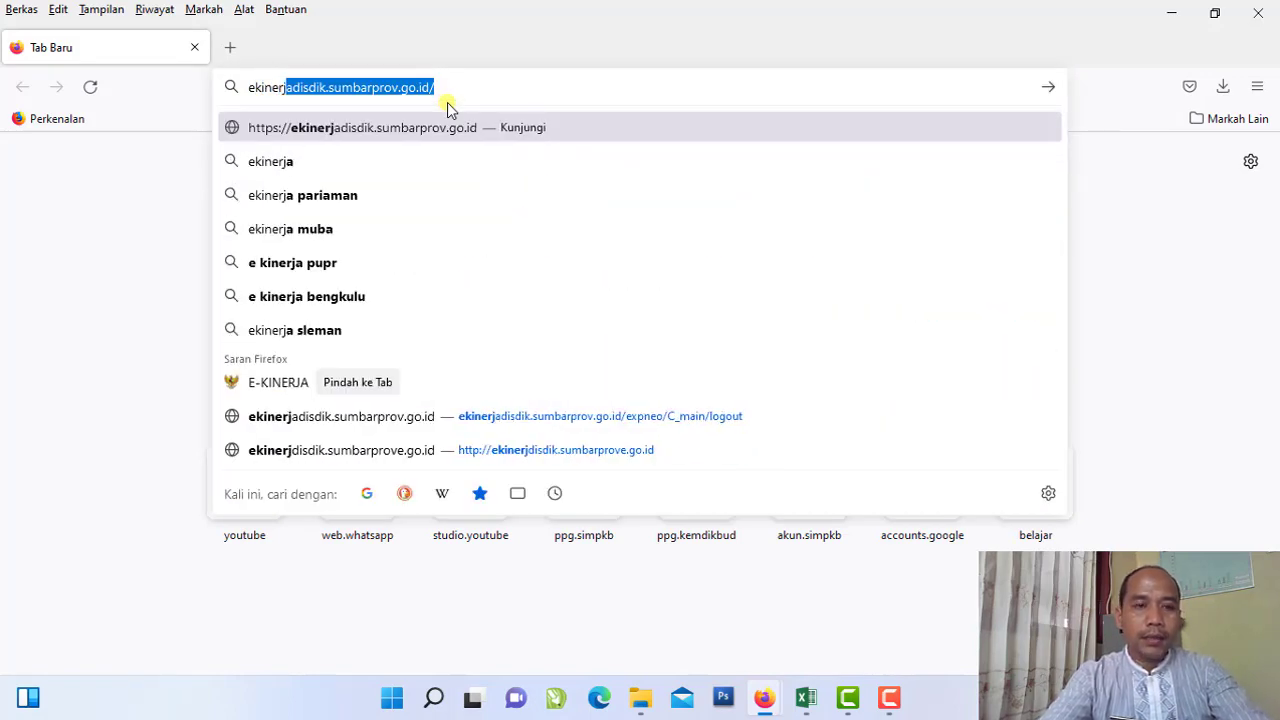
text(adis)
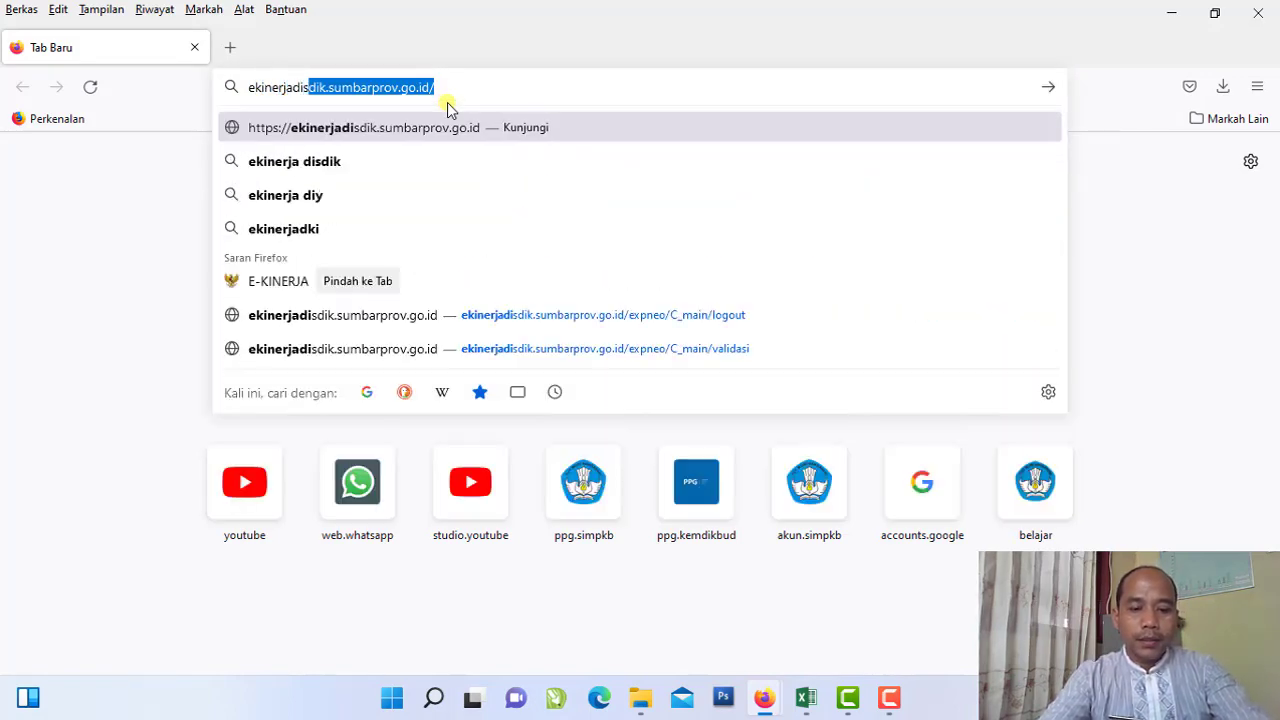
text(dik.)
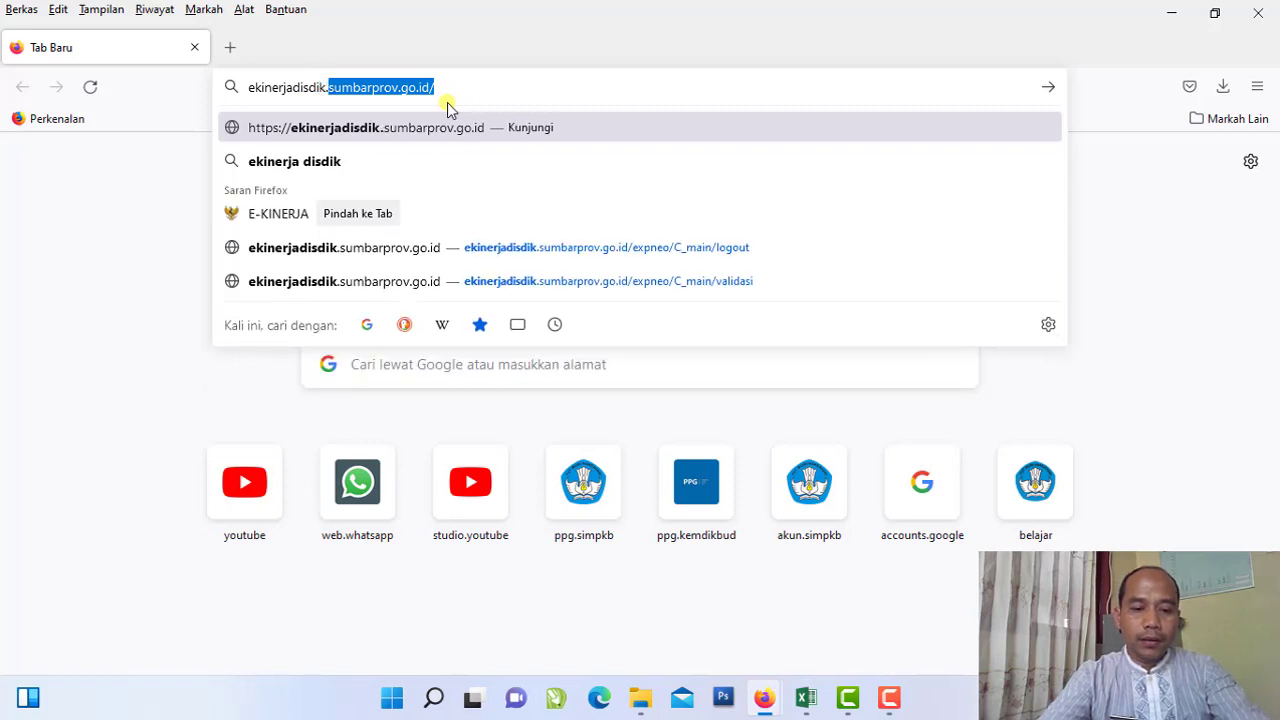
text(sumbar)
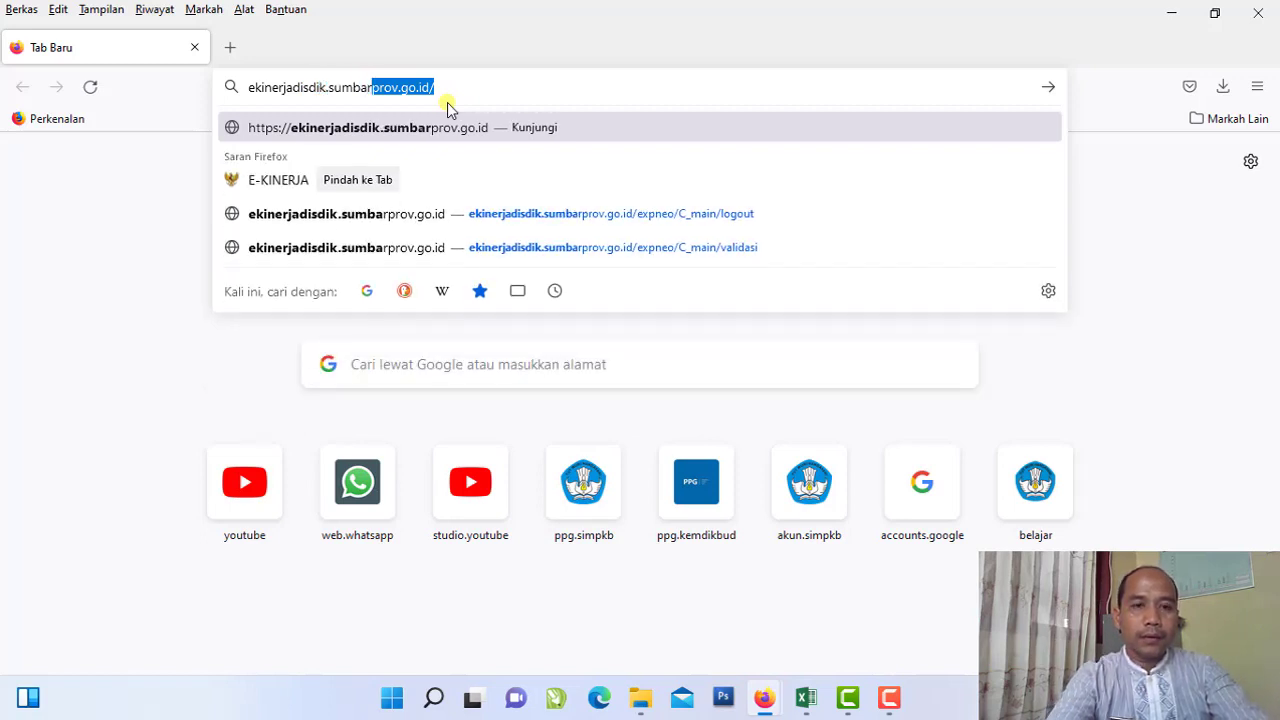
text(prov.d)
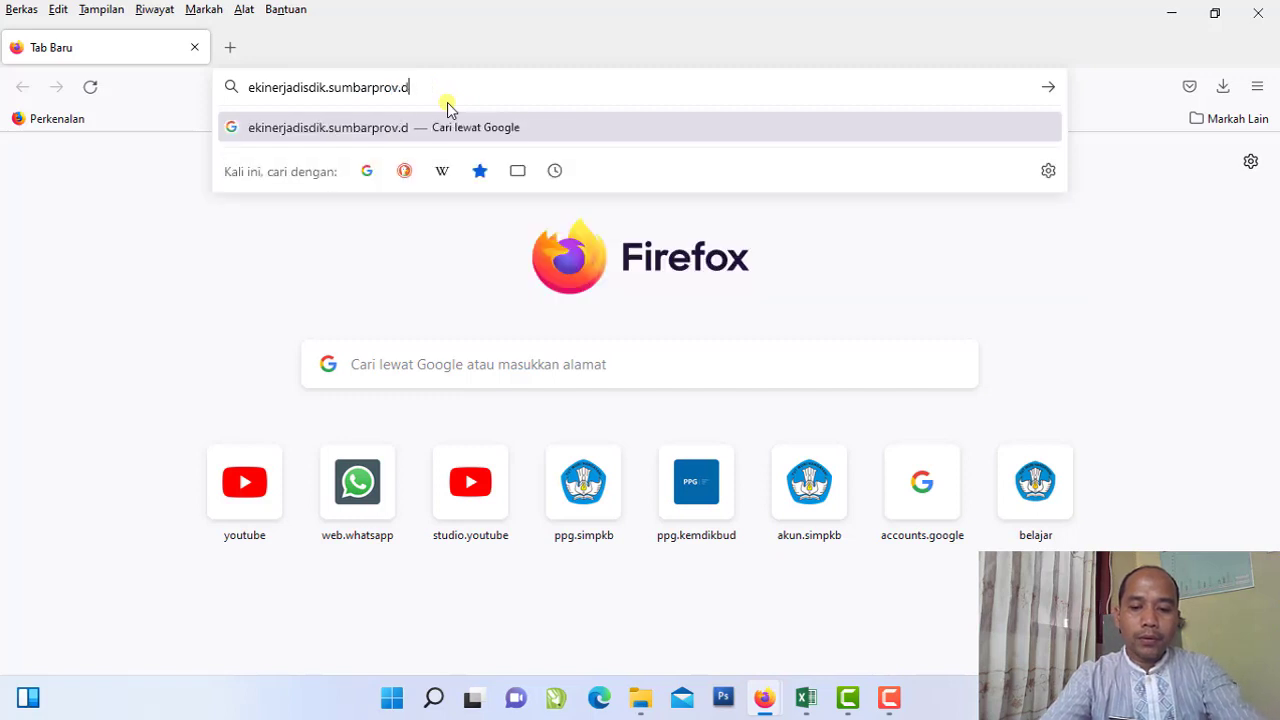
key(BackSpace)
text(go)
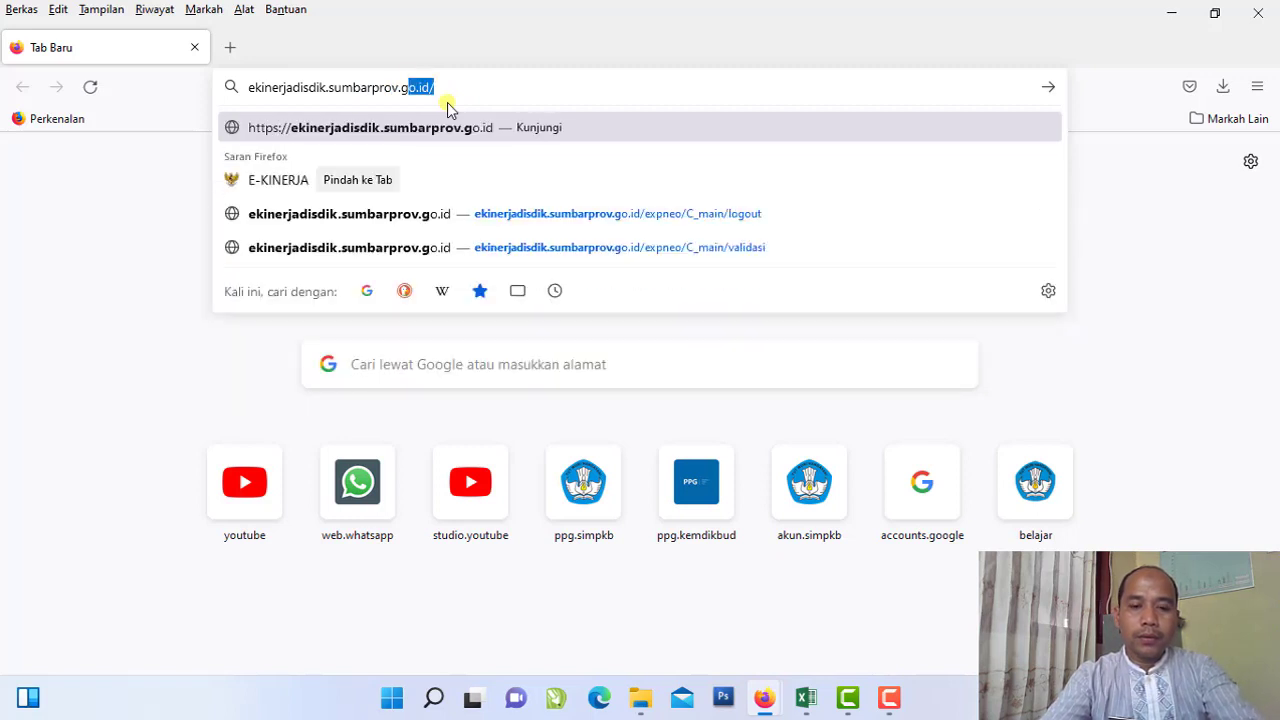
text(.id)
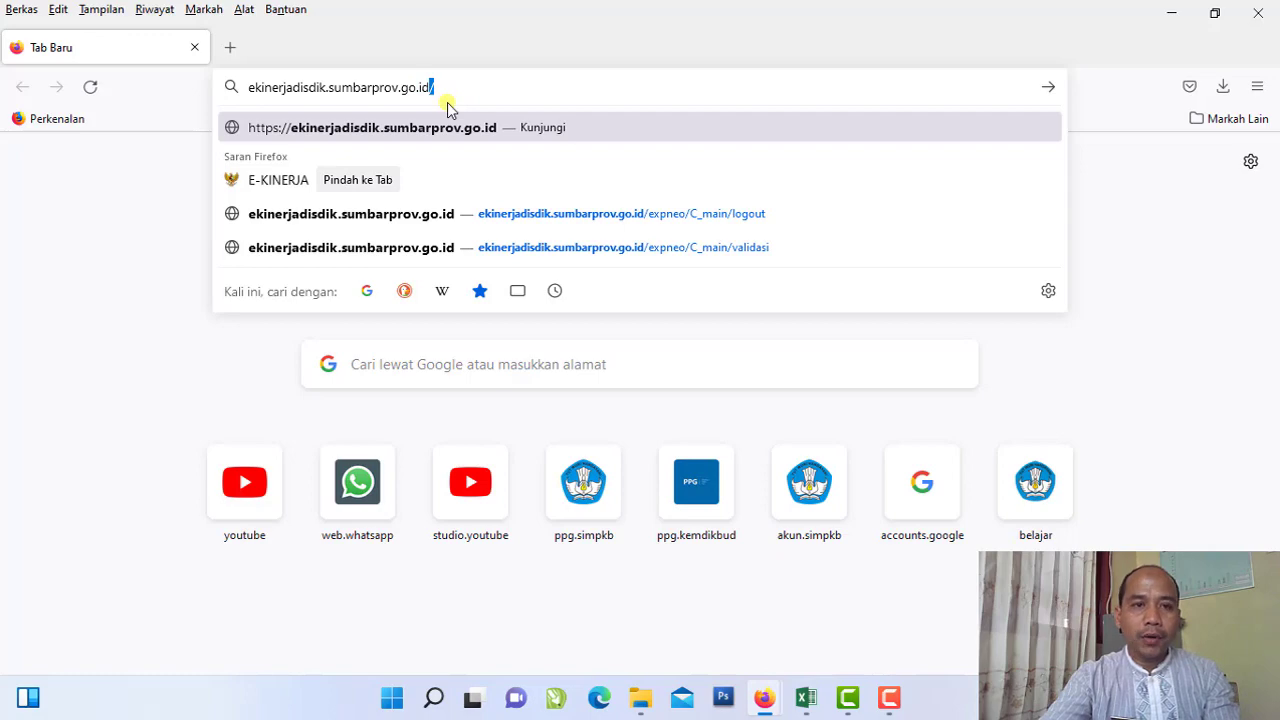
key(Return)
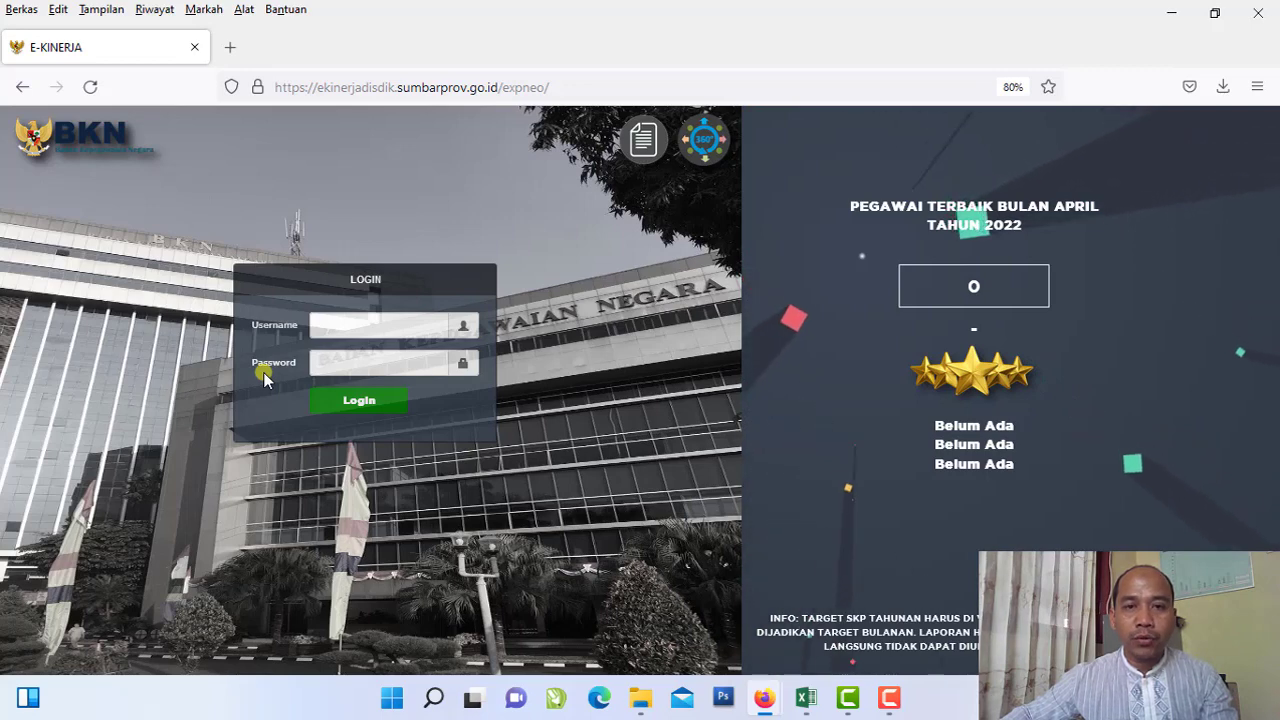
Step: Log in to E-KINERJA with the account's username and password
click(360, 329)
click(365, 391)
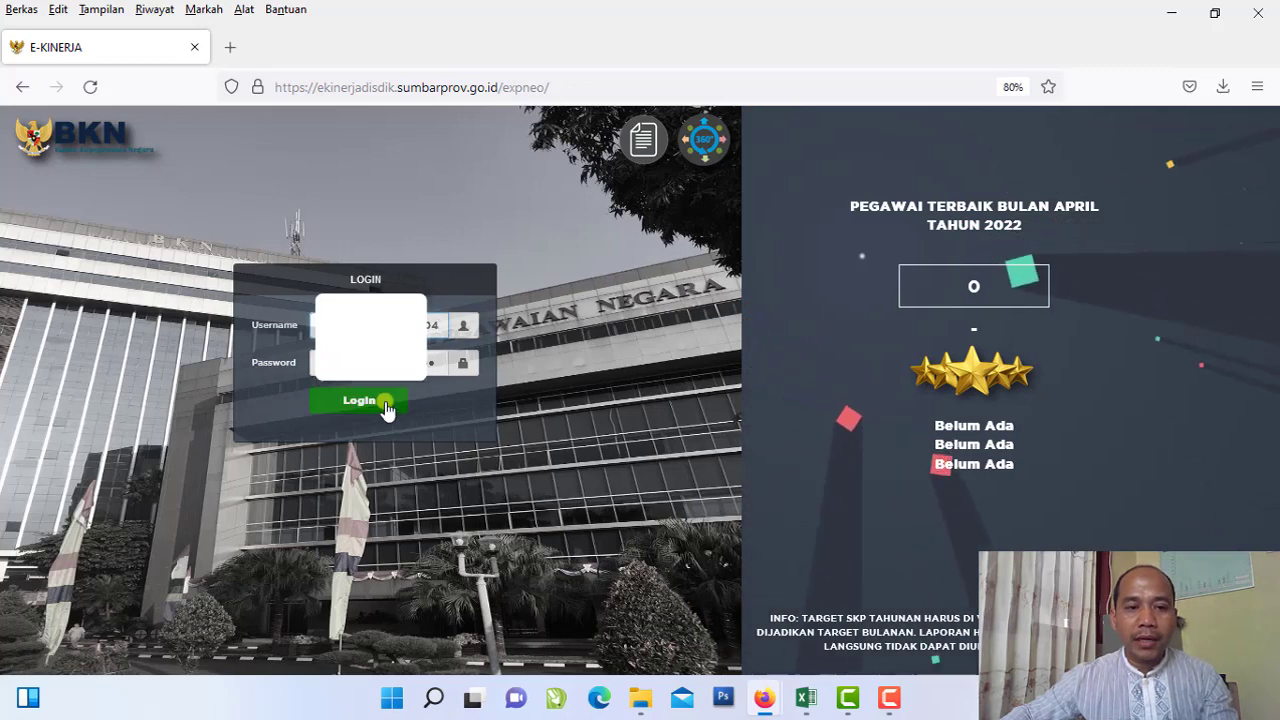
click(381, 404)
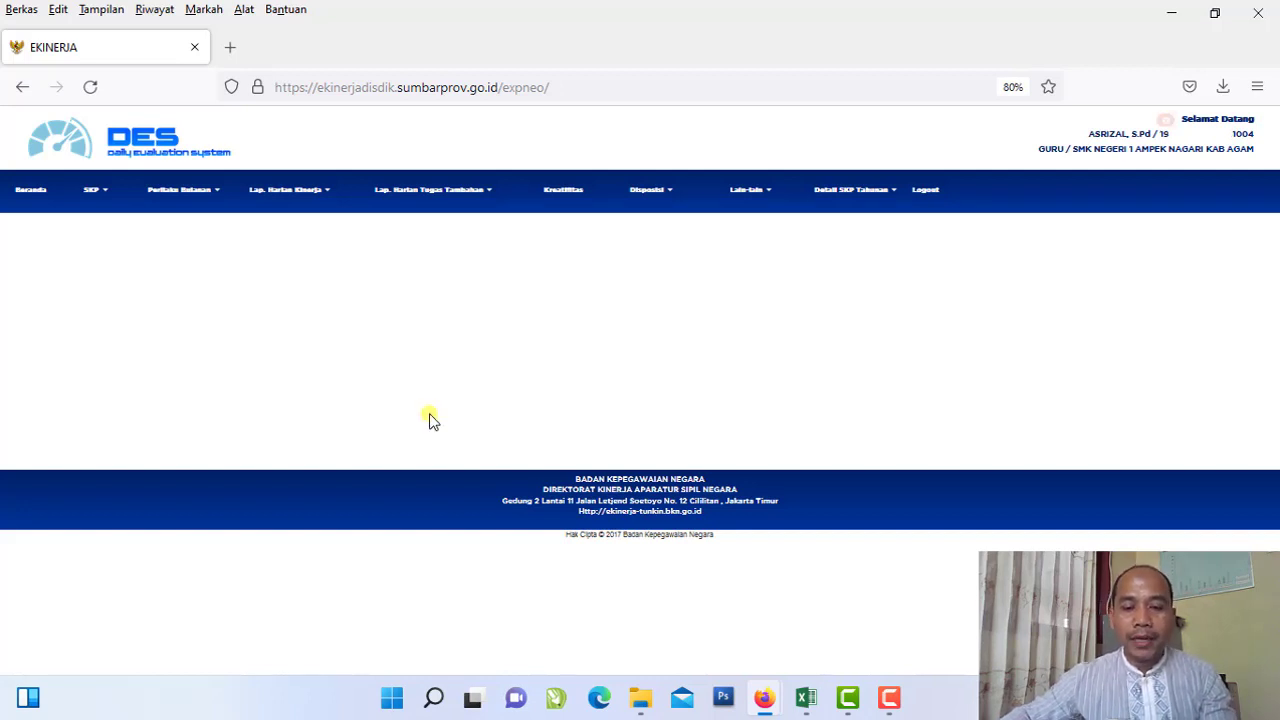
Step: Switch to the May daily SKP report workbook in Excel and examine the teacher's identity block above the table
click(806, 693)
click(791, 618)
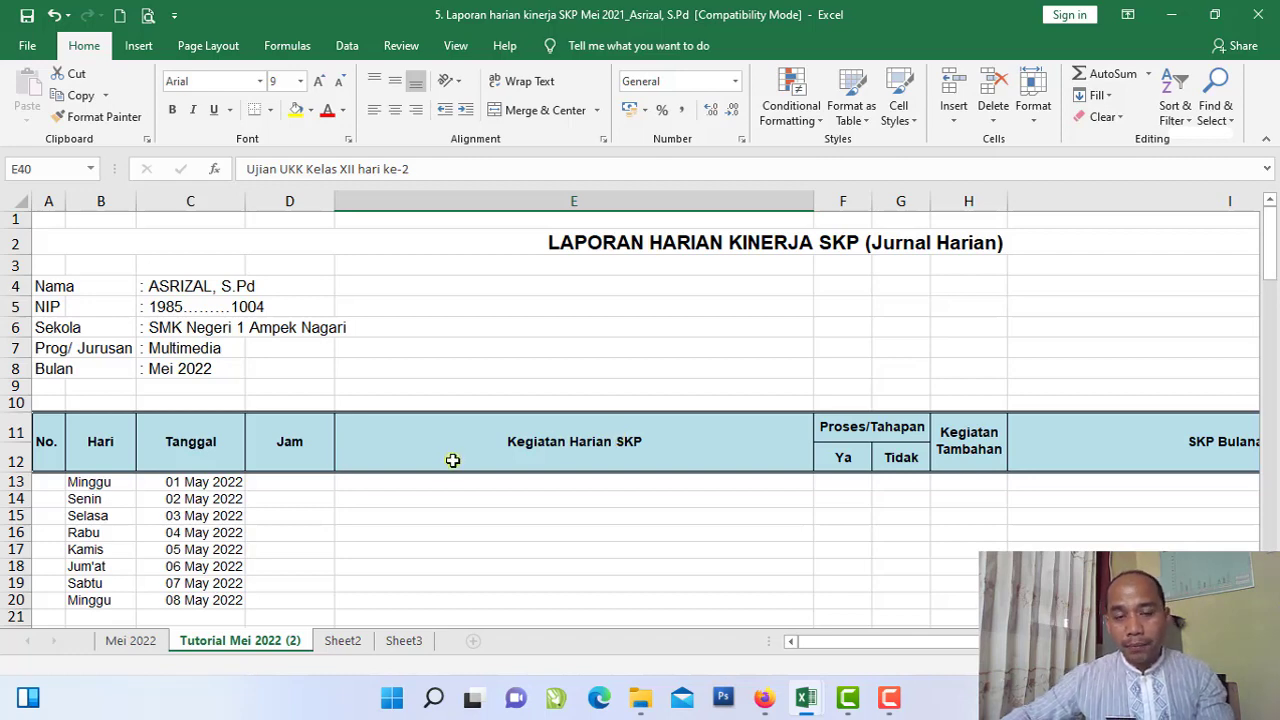
scroll(450, 464, down, 1)
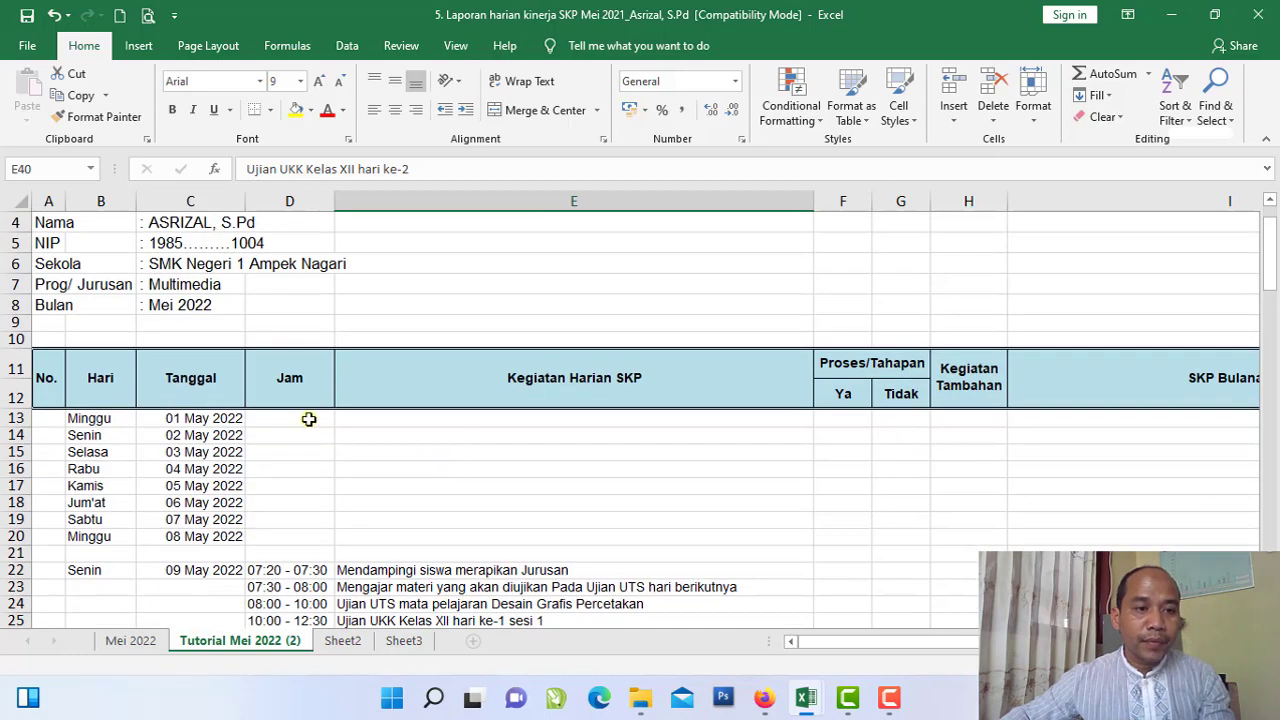
scroll(309, 419, up, 1)
drag(124, 286, 213, 366)
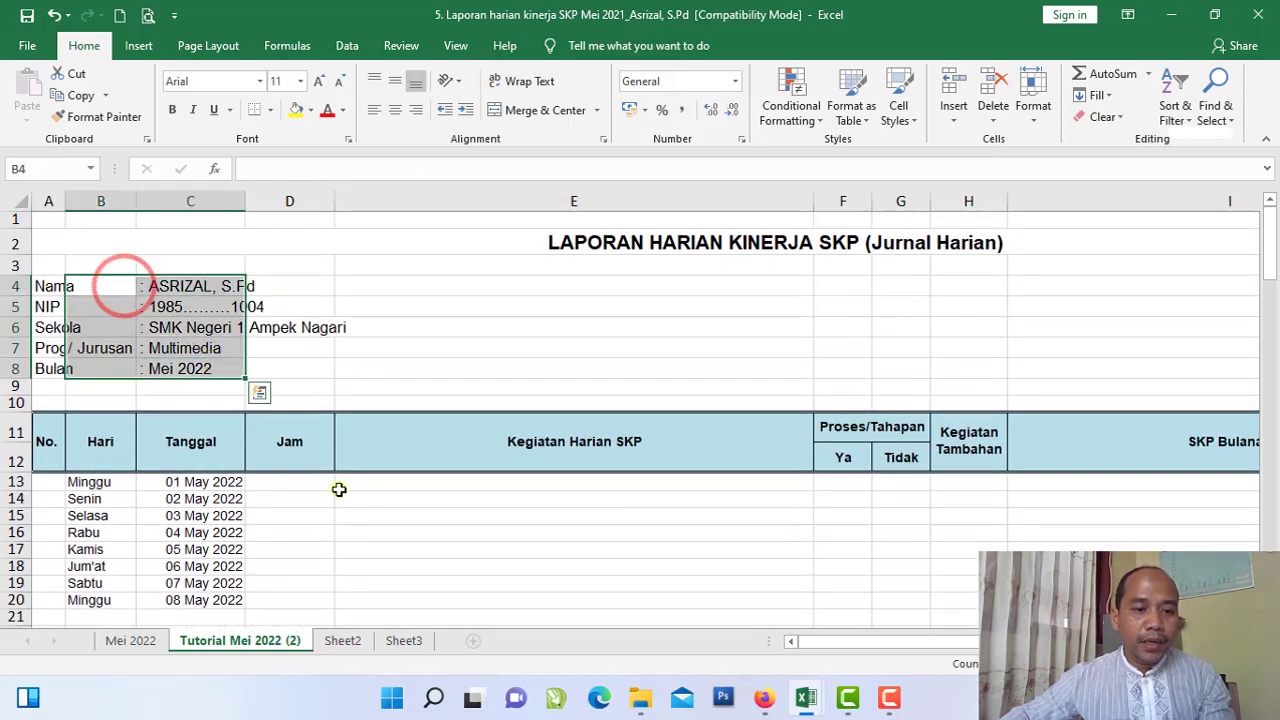
click(360, 531)
Step: Examine the journal table's column headings from Hari, Tanggal and Jam through Proses/Tahapan, Kegiatan Tambahan and SKP Bulanan
click(100, 443)
click(165, 451)
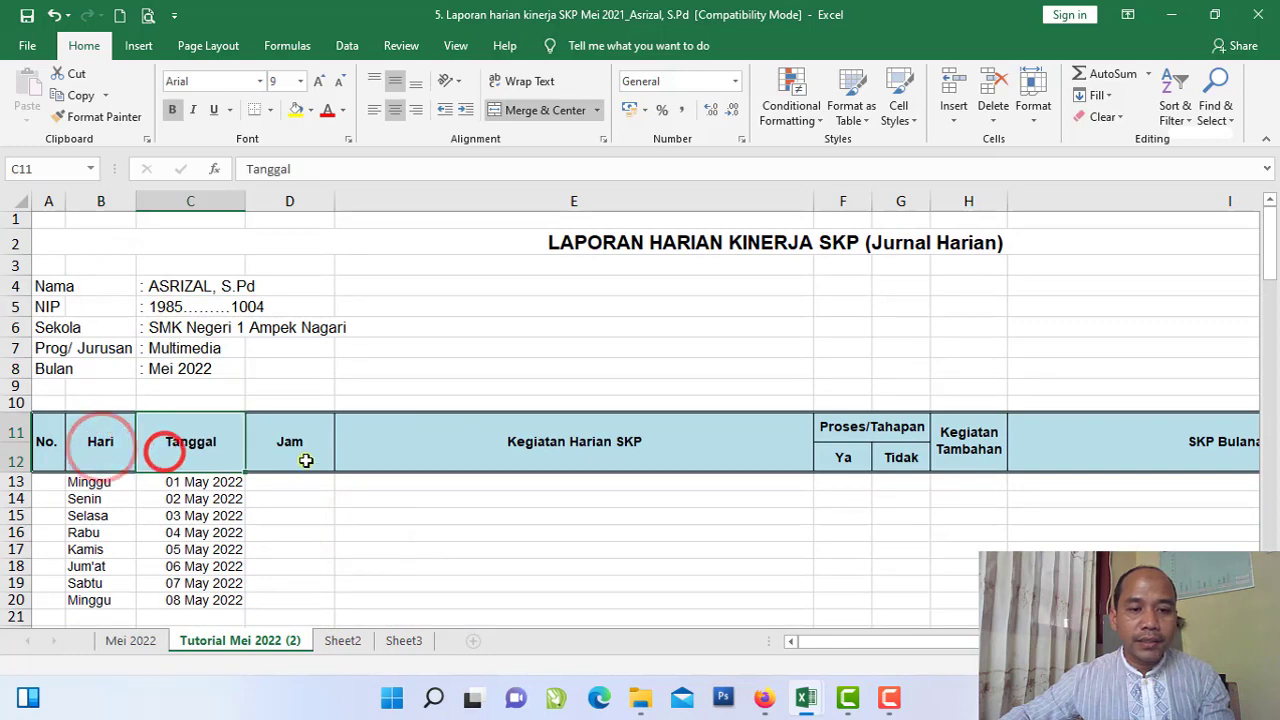
click(306, 458)
click(606, 446)
click(592, 513)
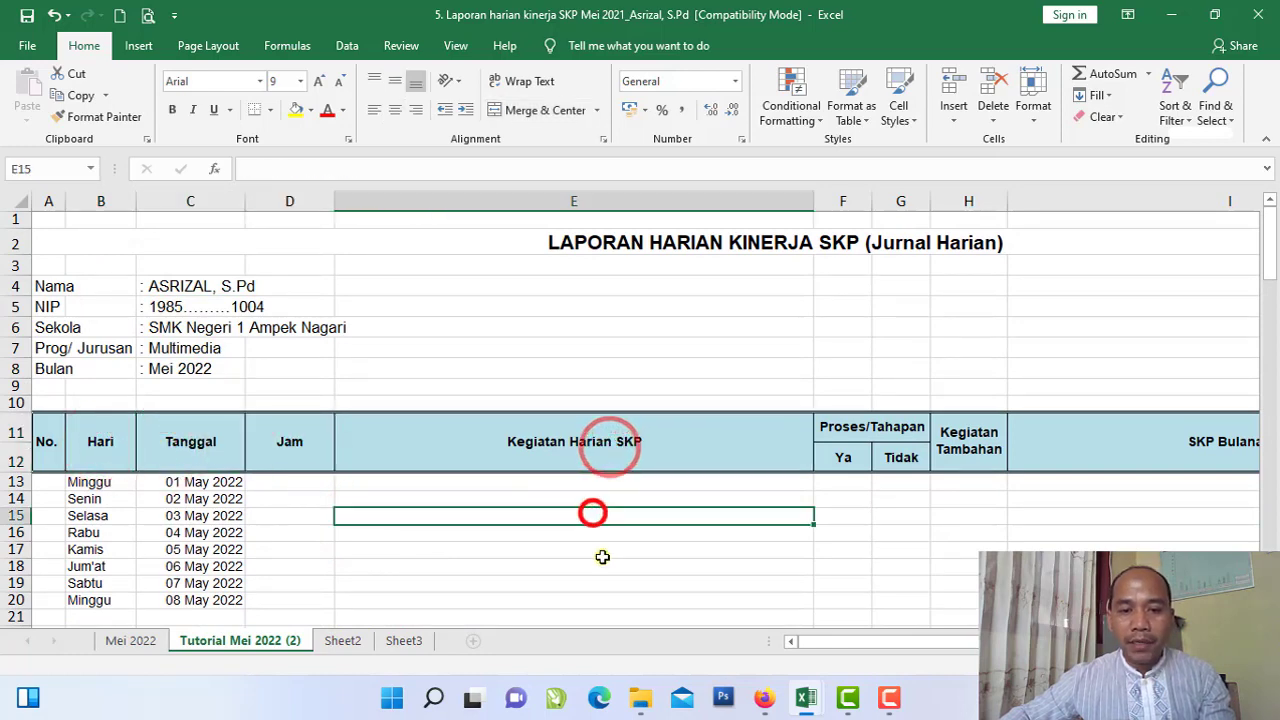
click(601, 552)
click(847, 458)
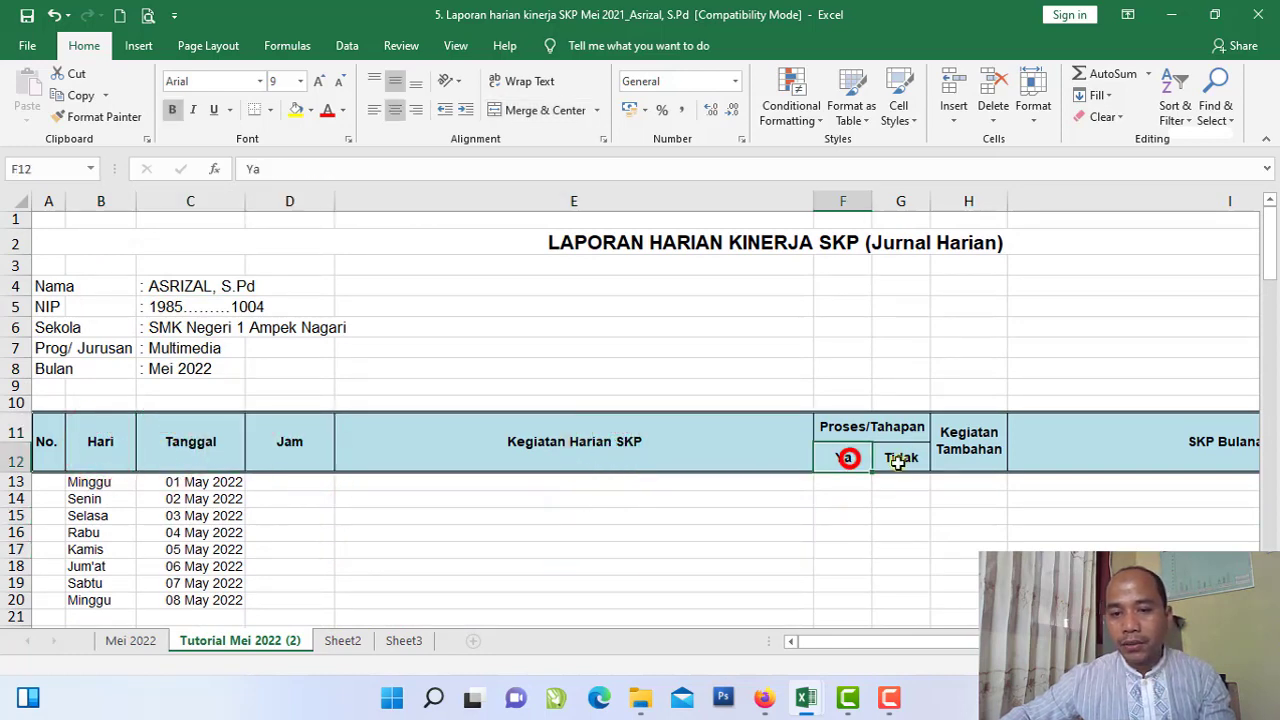
click(900, 460)
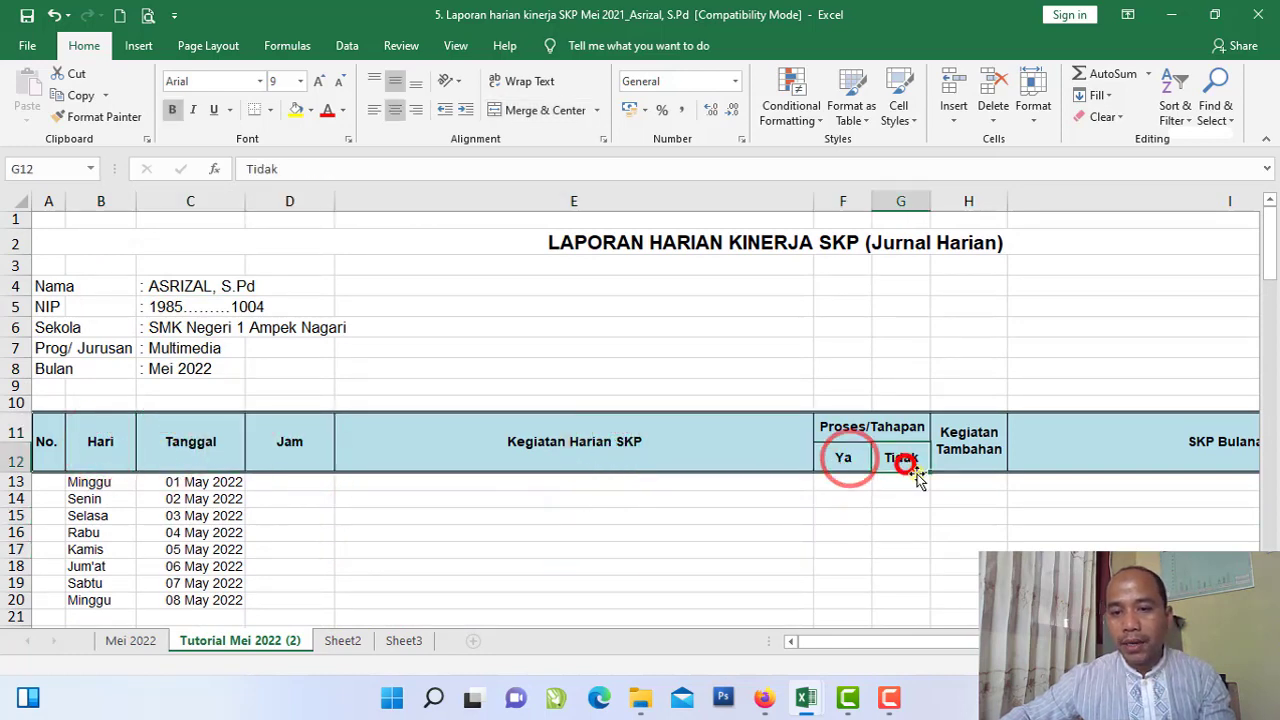
click(972, 452)
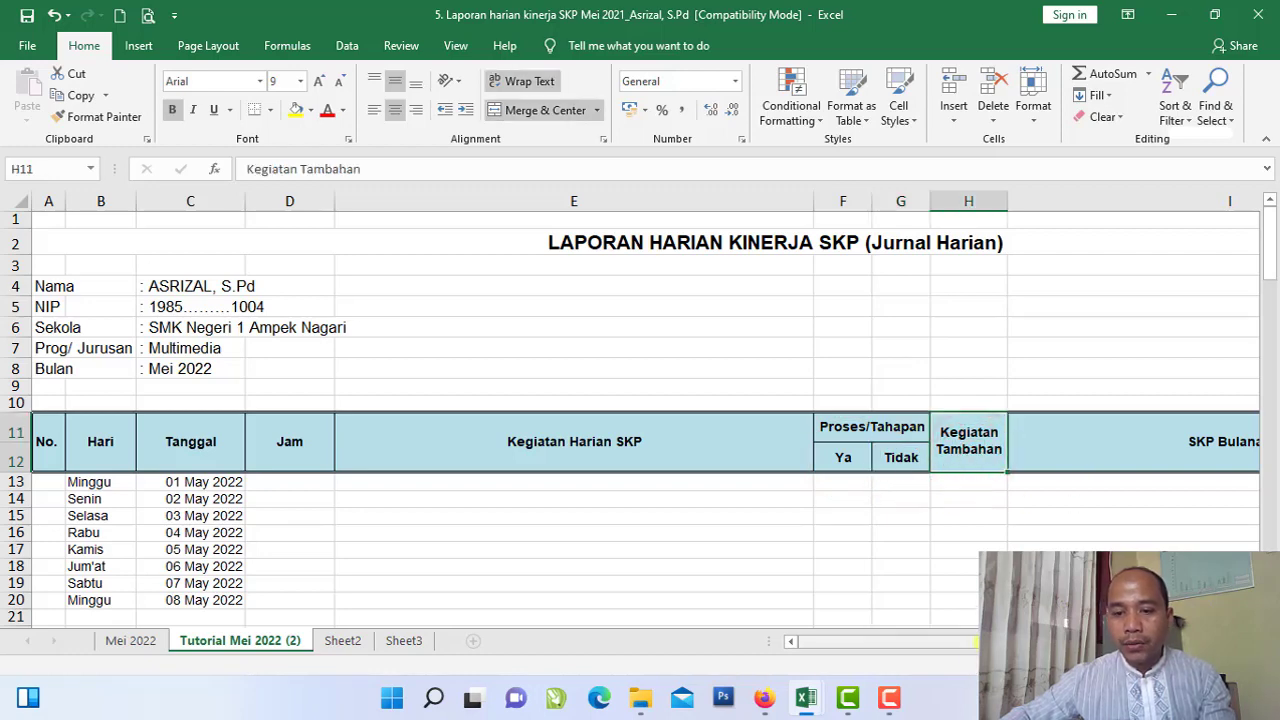
drag(900, 641, 943, 641)
click(1080, 441)
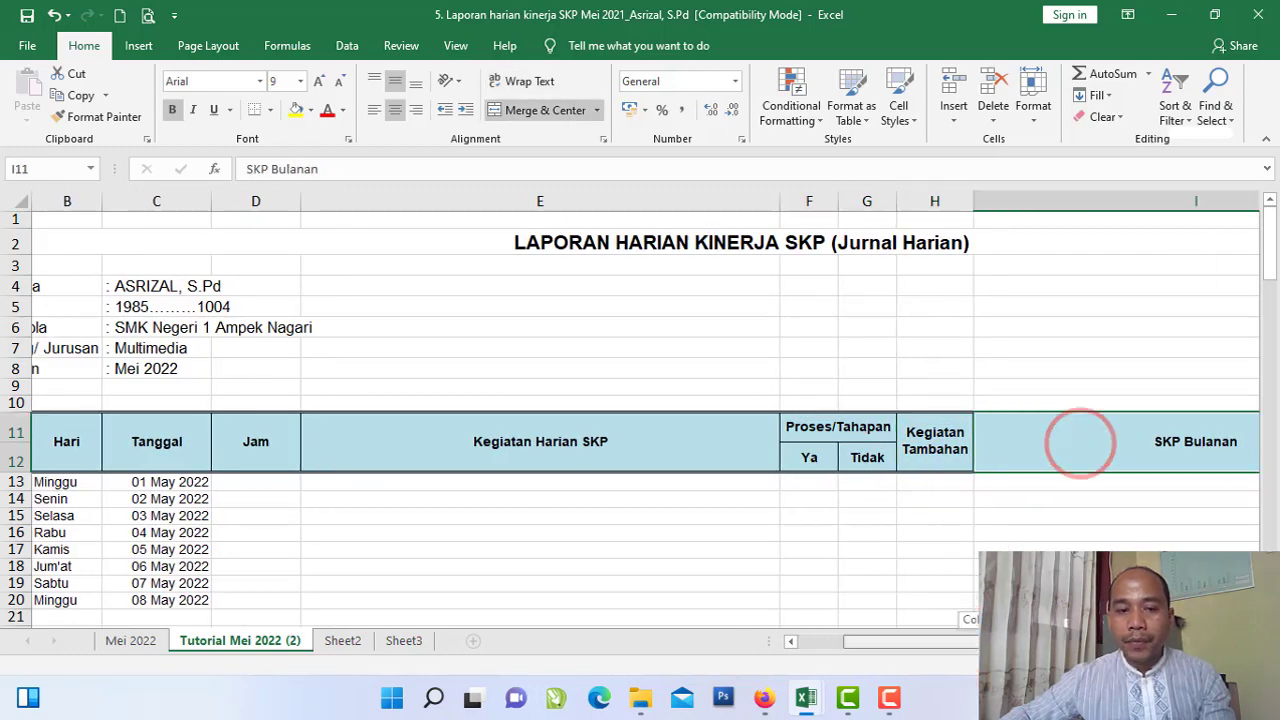
Step: Examine the dates, times and daily activities in the journal rows from 1 to 11 May 2022
scroll(603, 583, left, 1)
scroll(389, 540, down, 2)
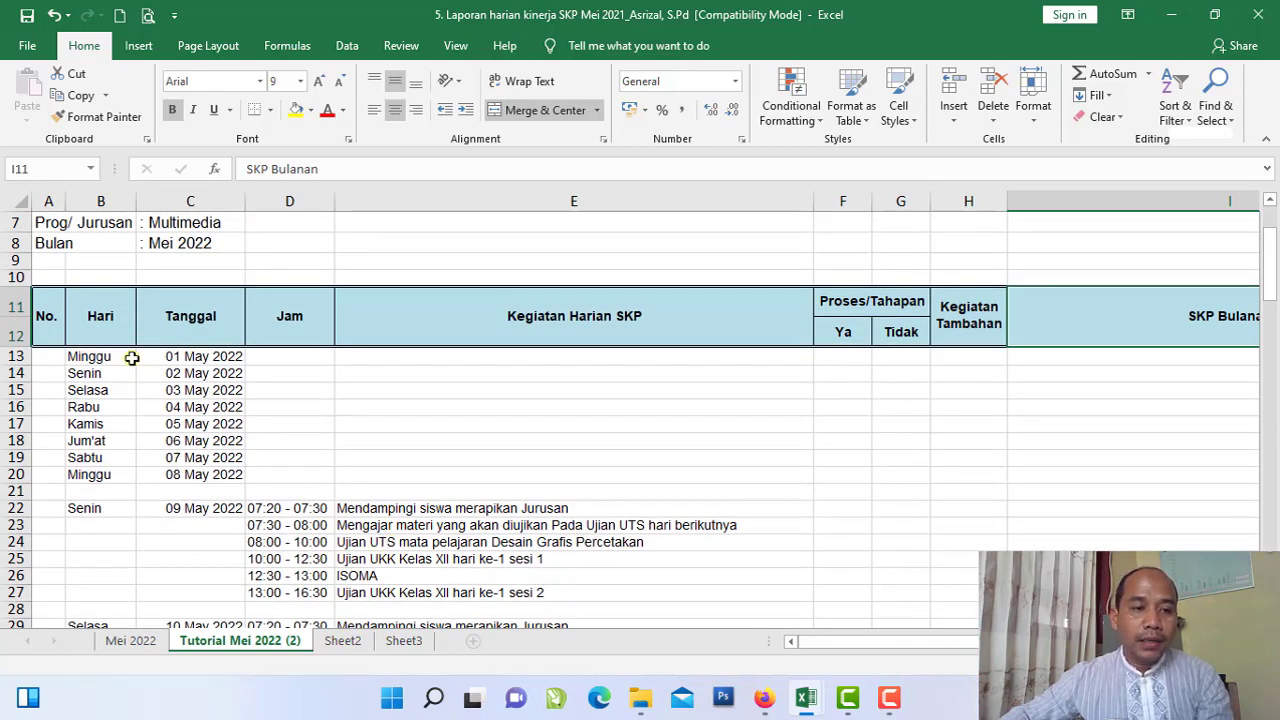
drag(113, 358, 786, 472)
scroll(436, 541, down, 3)
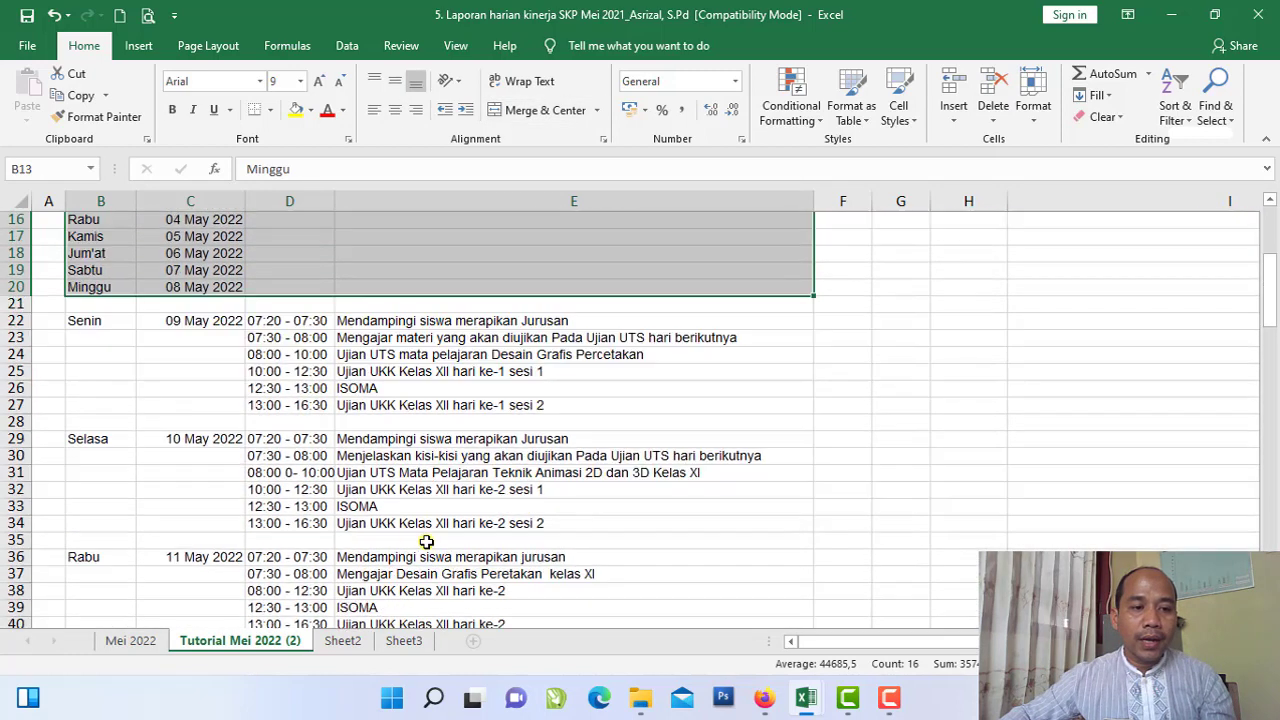
drag(84, 322, 386, 612)
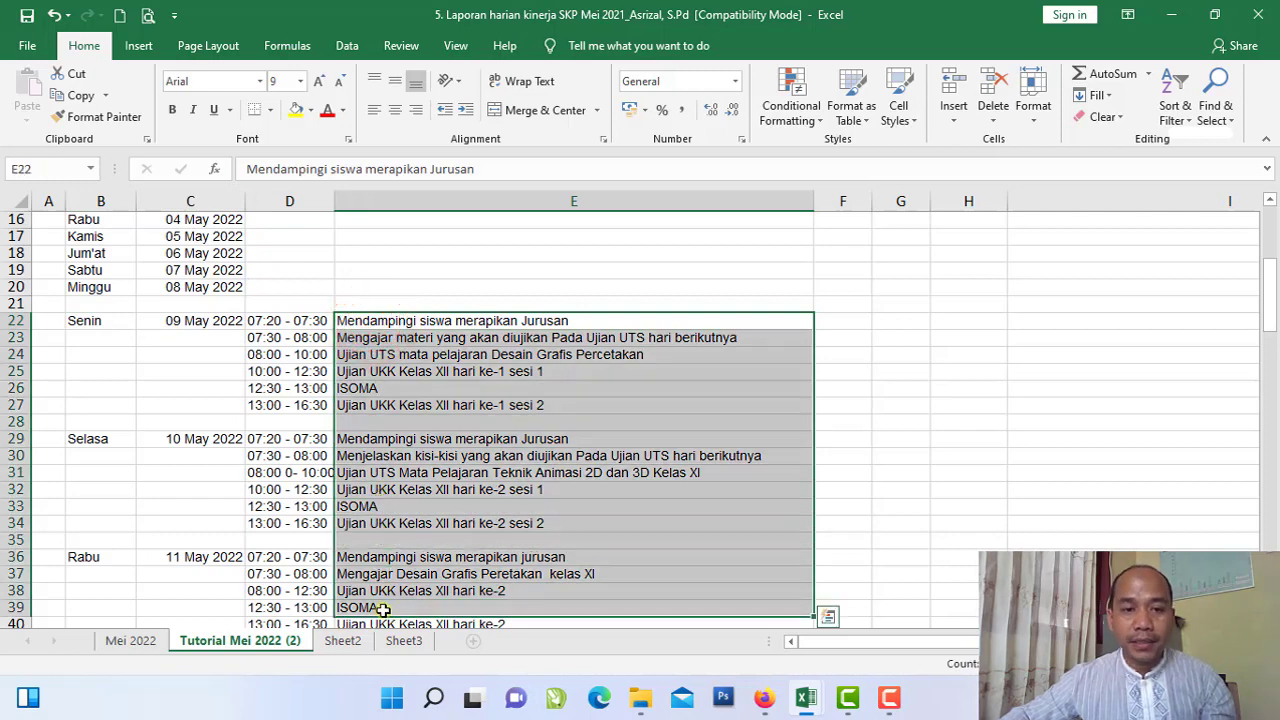
click(608, 405)
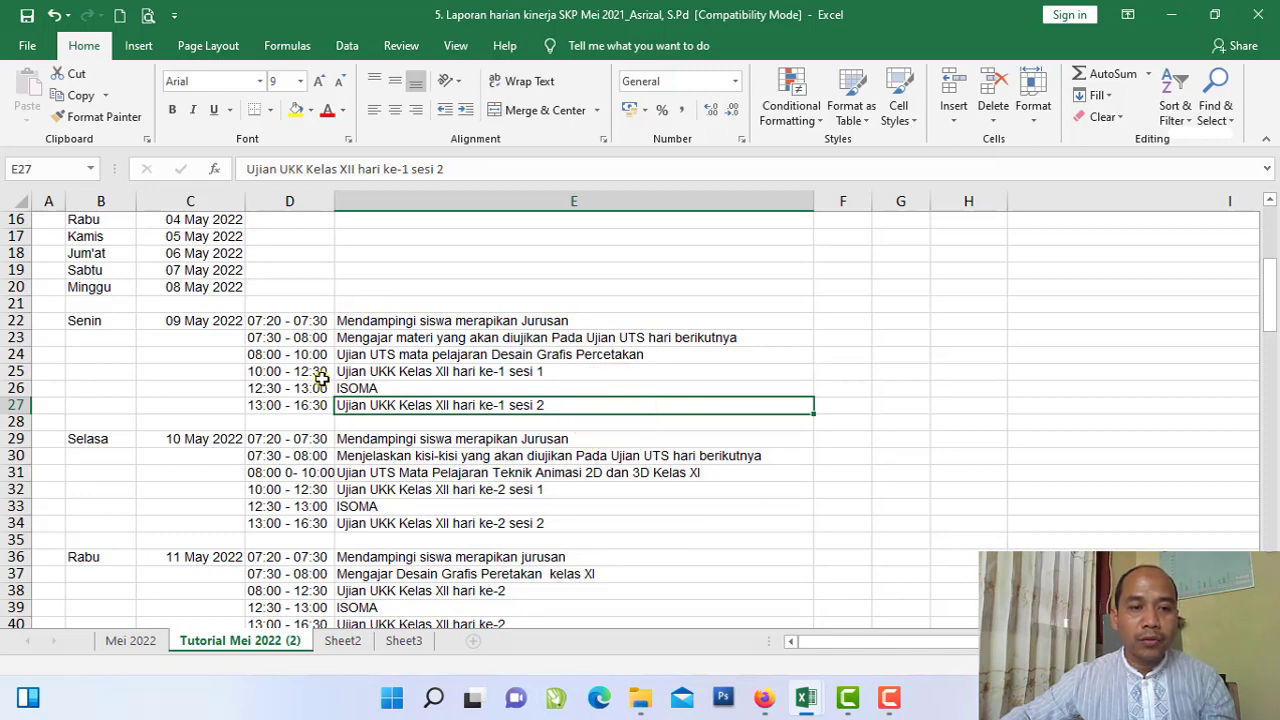
click(286, 325)
click(404, 321)
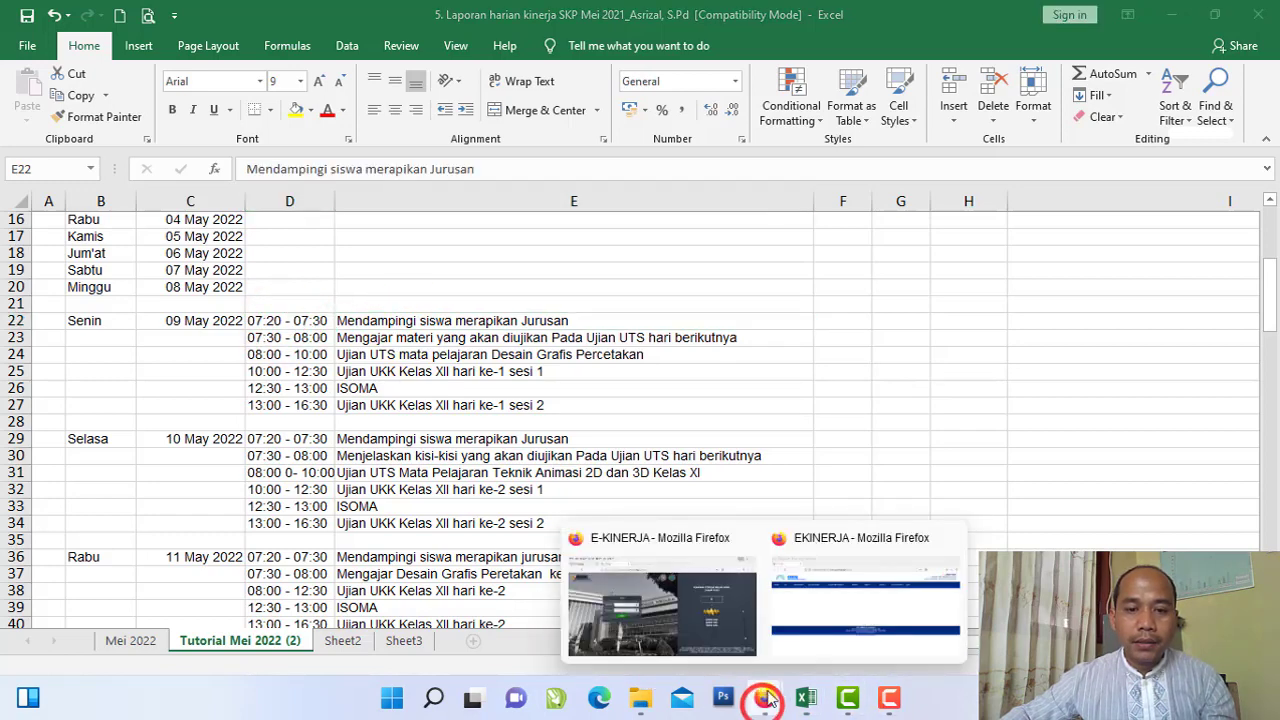
Step: In Firefox's logged-in EKINERJA window, open the Lap. Harian Kinerja SKP page and view its report input form without saving
click(724, 648)
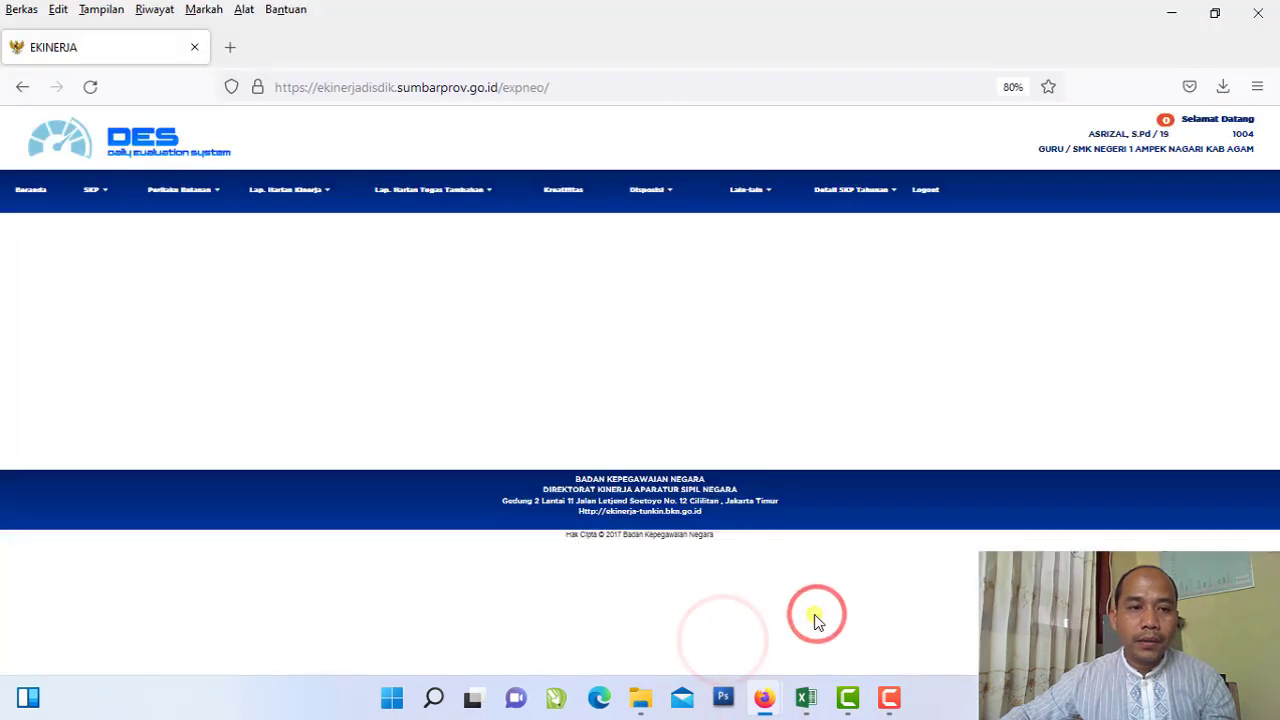
click(307, 192)
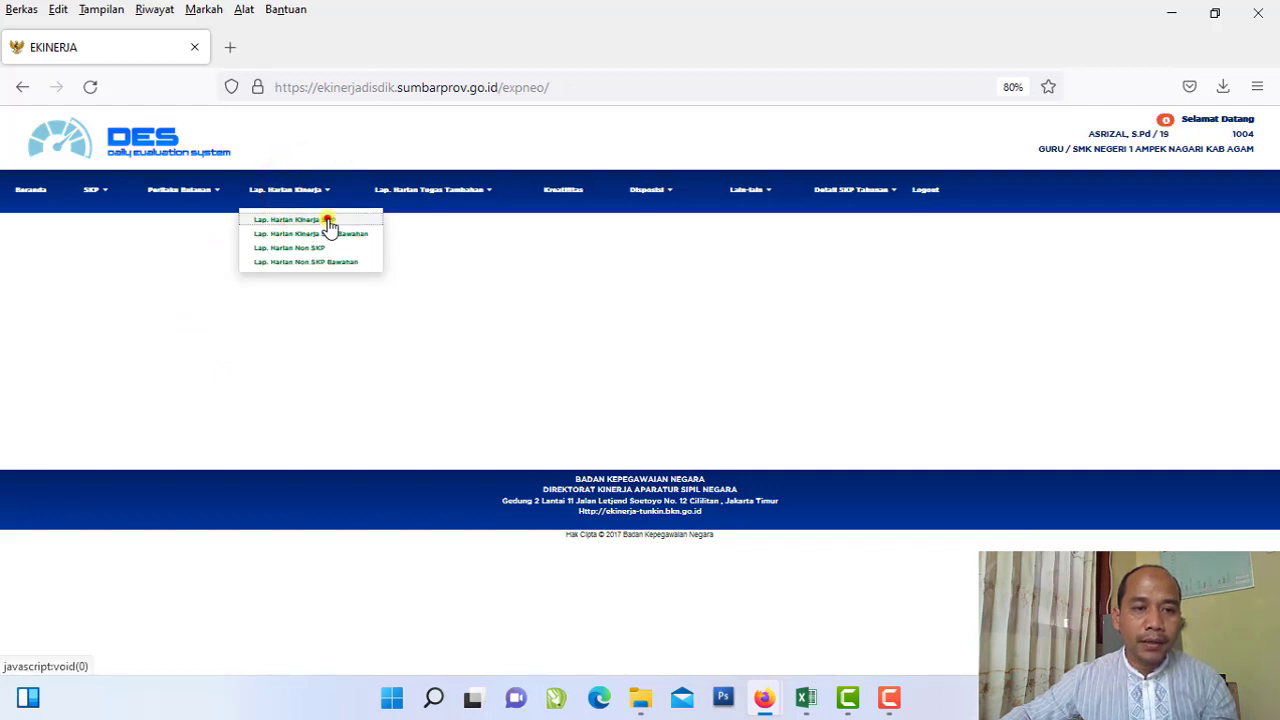
click(327, 220)
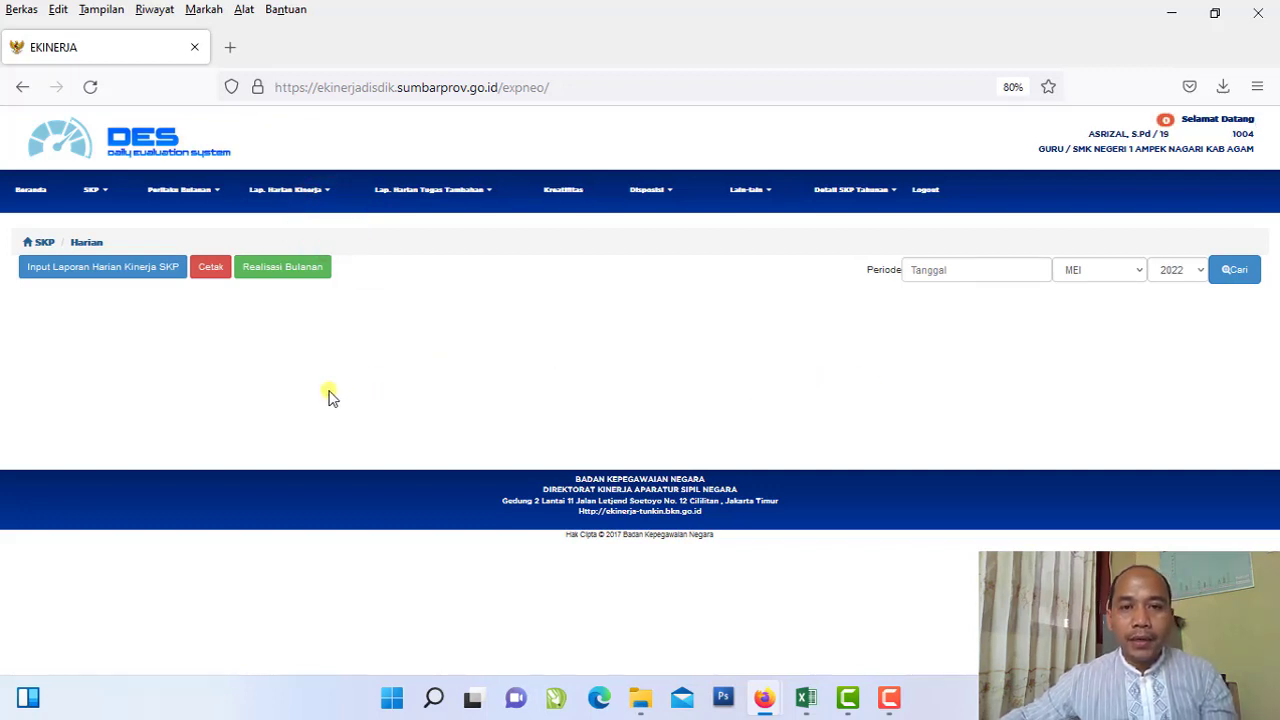
click(120, 275)
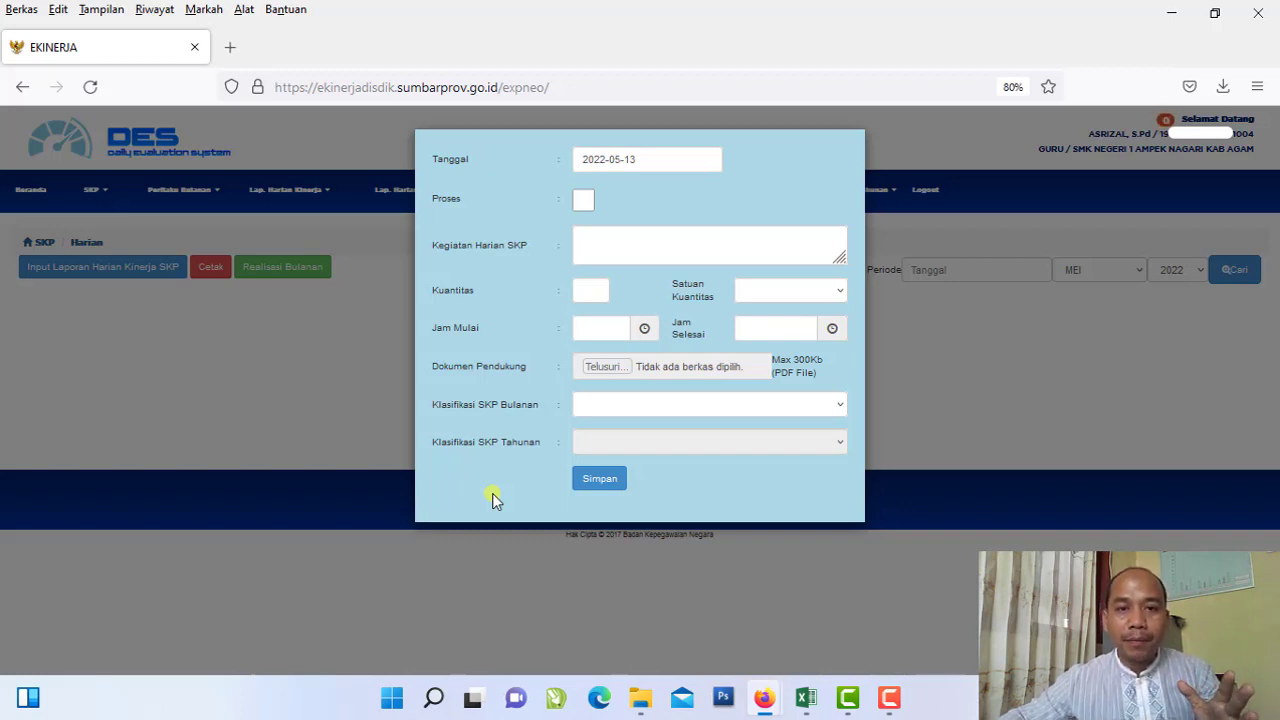
click(942, 379)
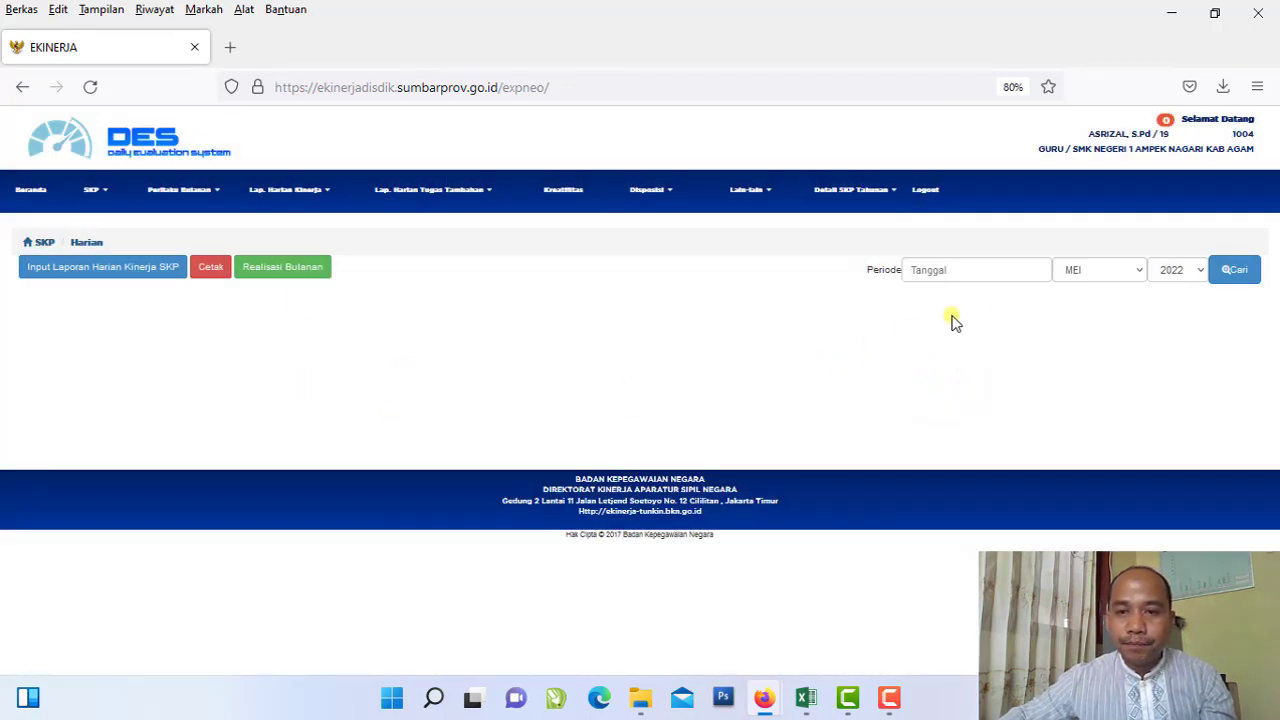
Step: Set the daily report's search period to date 9, month MEI and year 2022
click(972, 271)
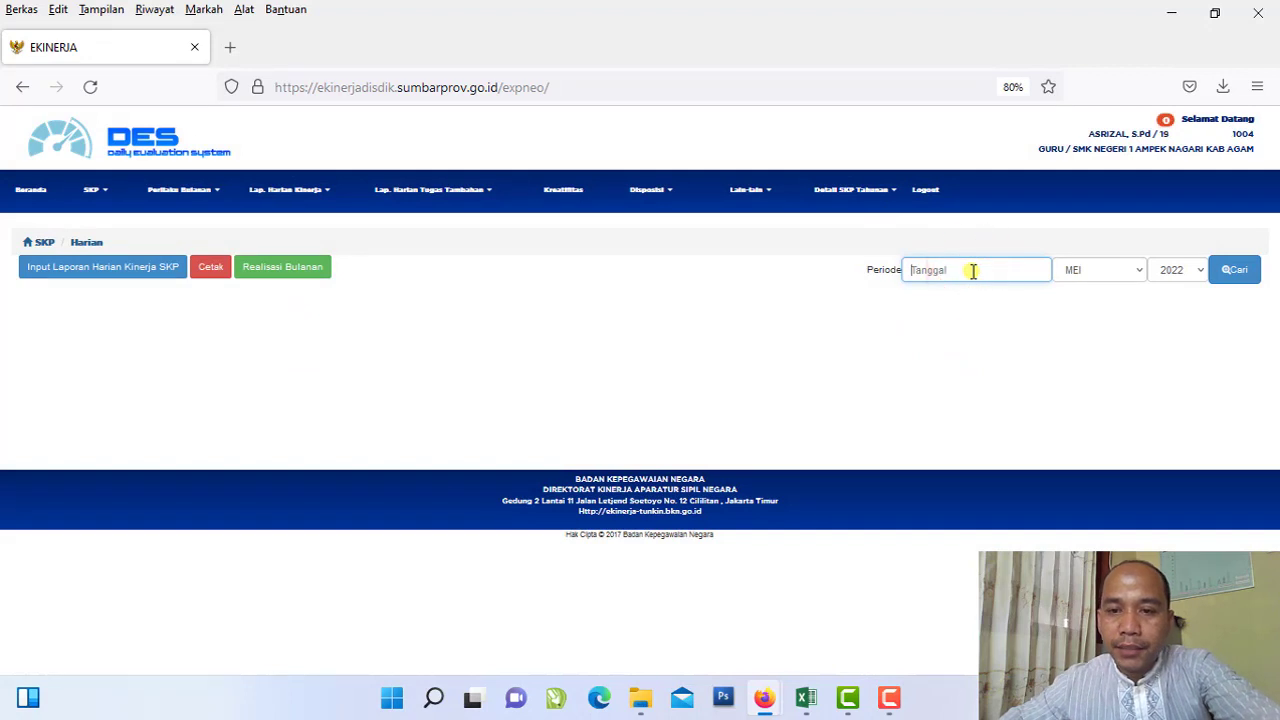
text(9)
click(1124, 279)
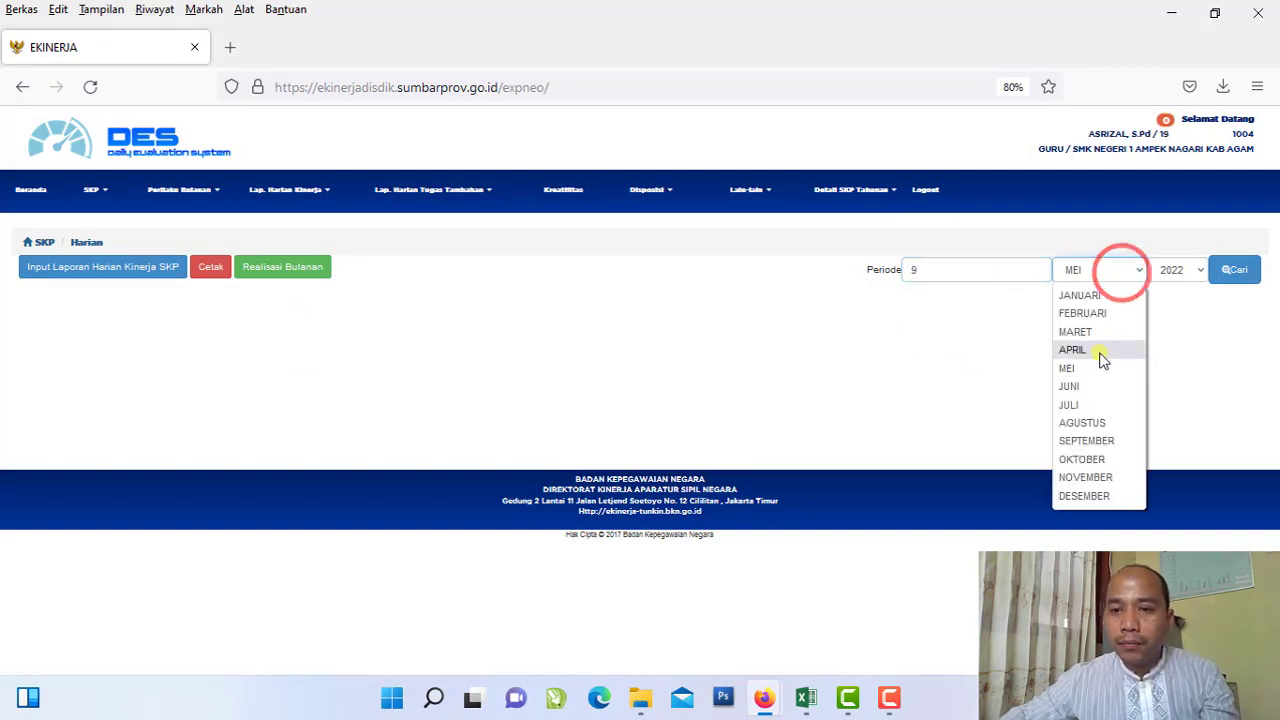
click(1097, 366)
click(1182, 271)
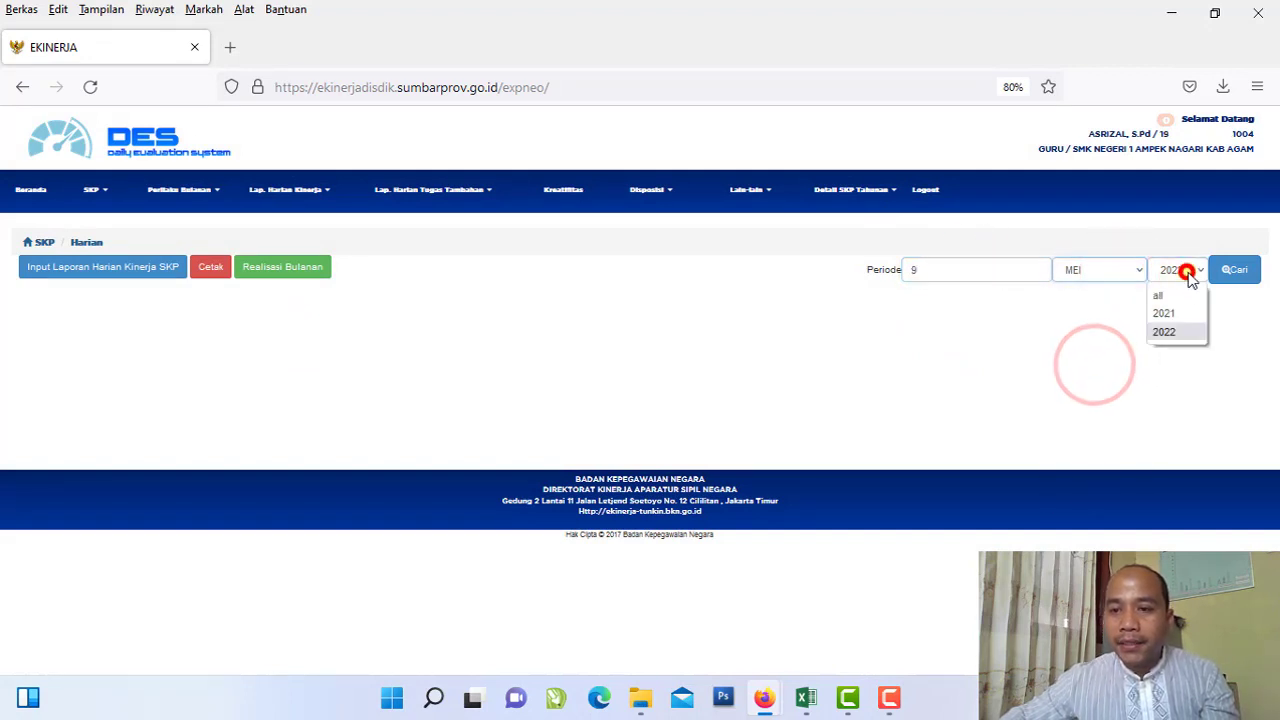
click(1183, 333)
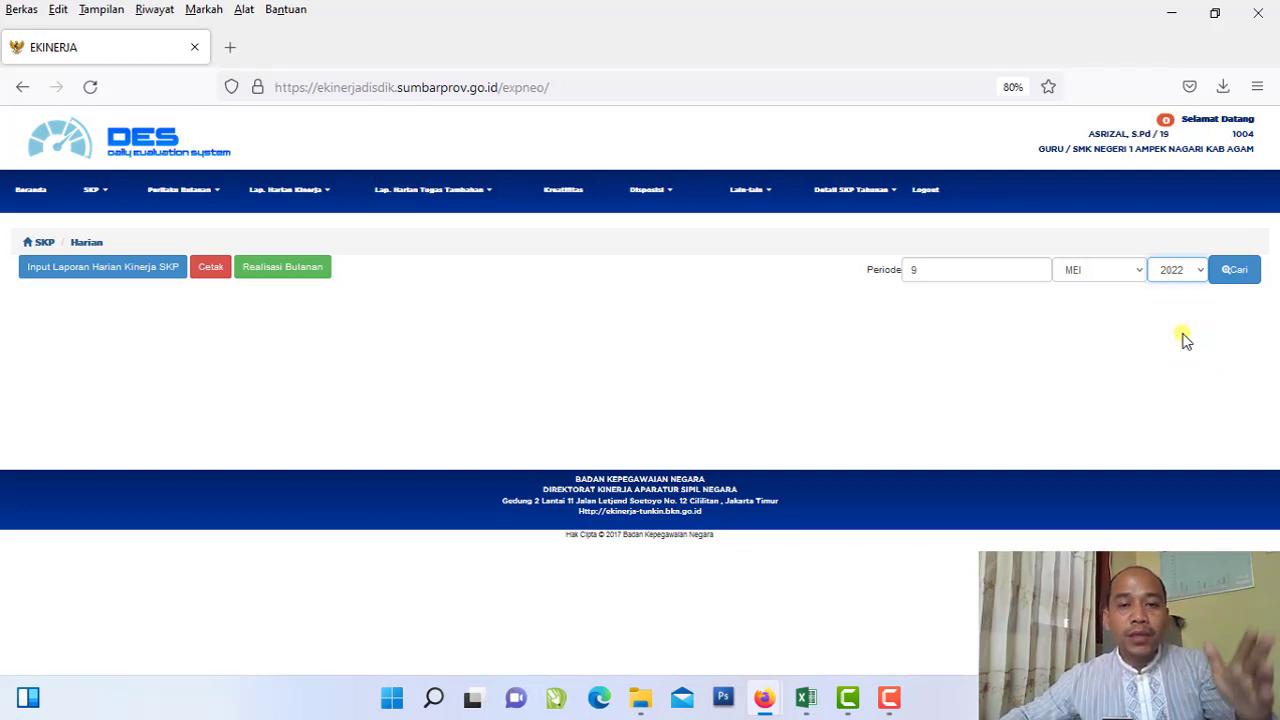
Step: Set the daily report's search period to date 10, month MEI and year 2022
click(955, 270)
key(BackSpace)
text(1)
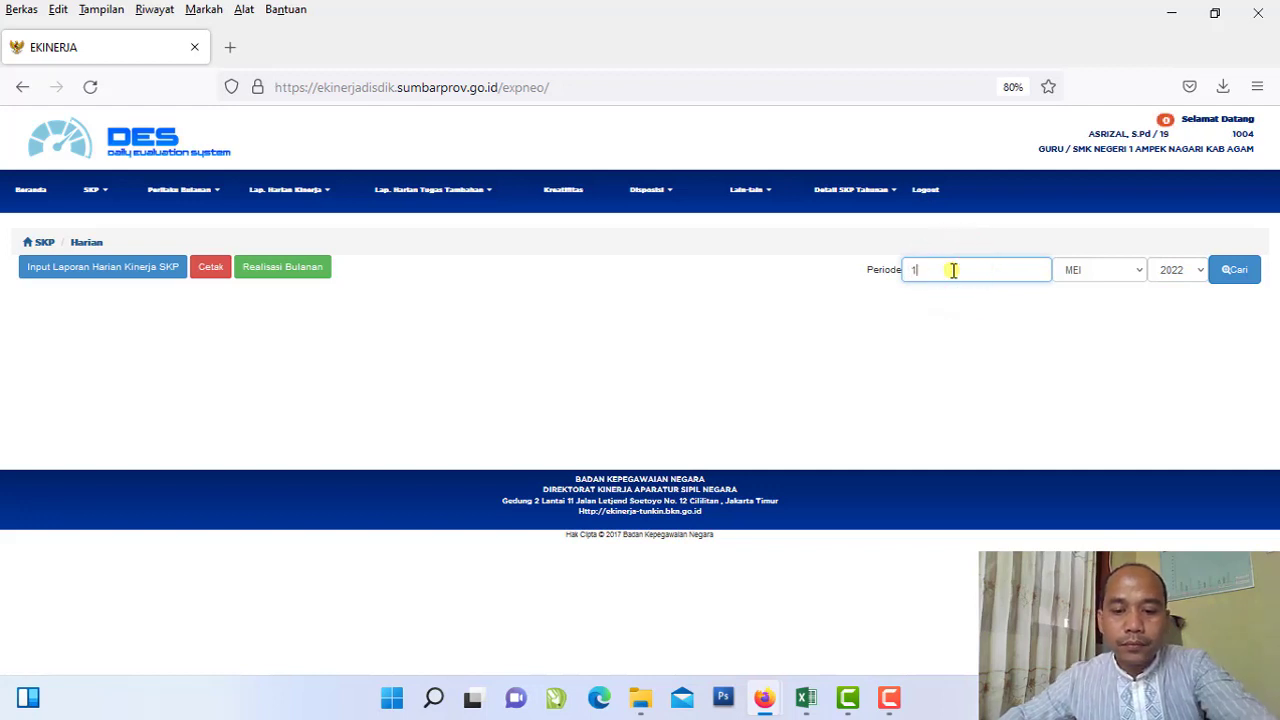
text(0)
click(1077, 346)
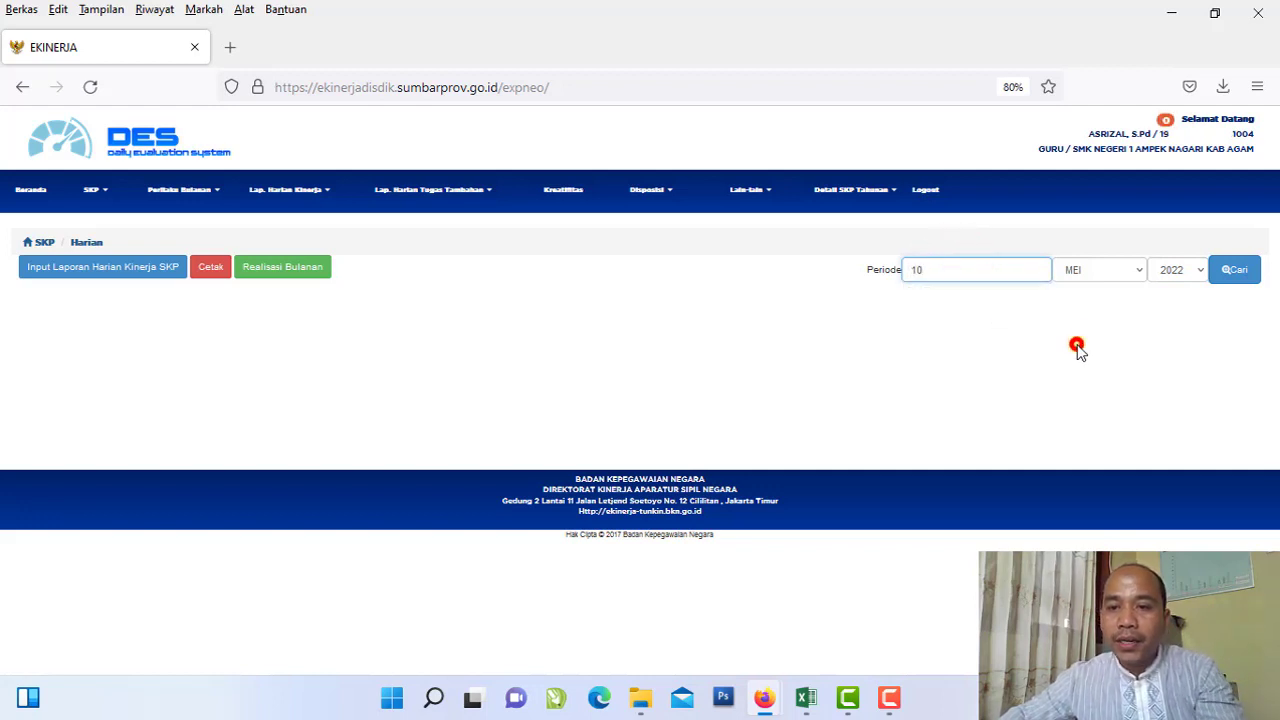
click(1102, 270)
click(1088, 364)
click(1188, 268)
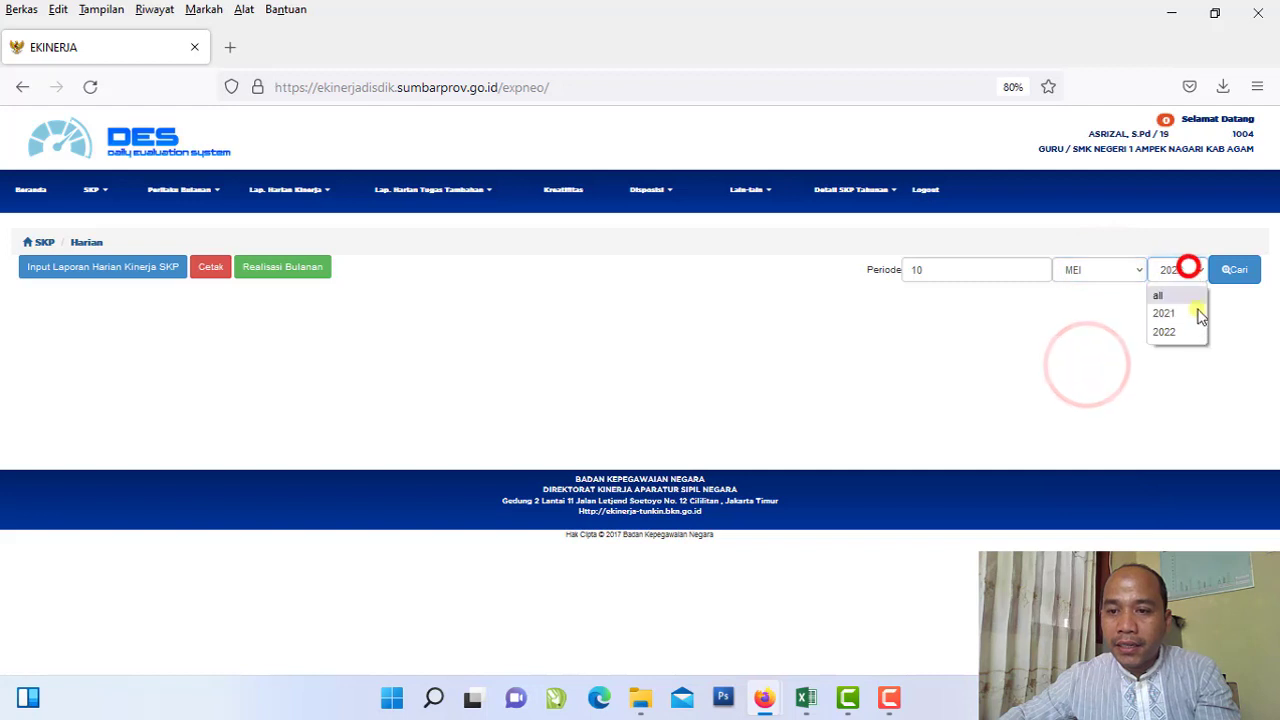
click(1178, 332)
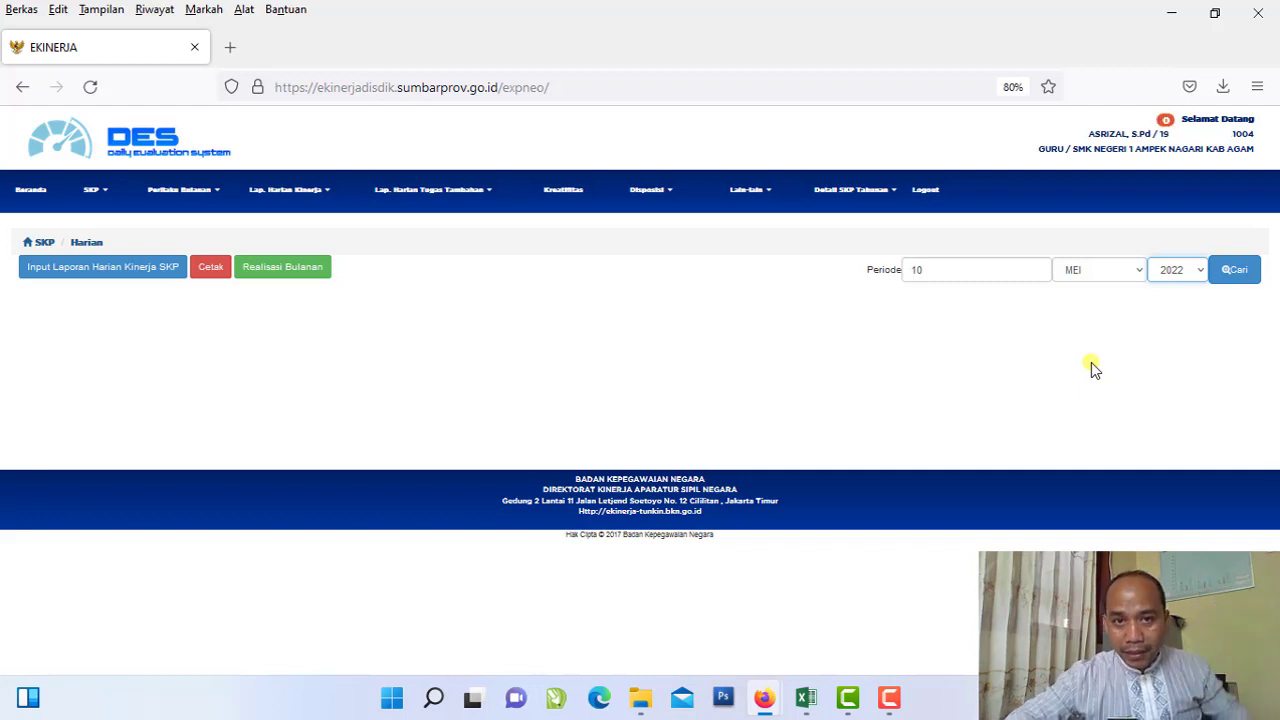
Step: Change the search period's date back to 9, with month MEI and year 2022 selected
click(931, 269)
key(BackSpace)
key(BackSpace)
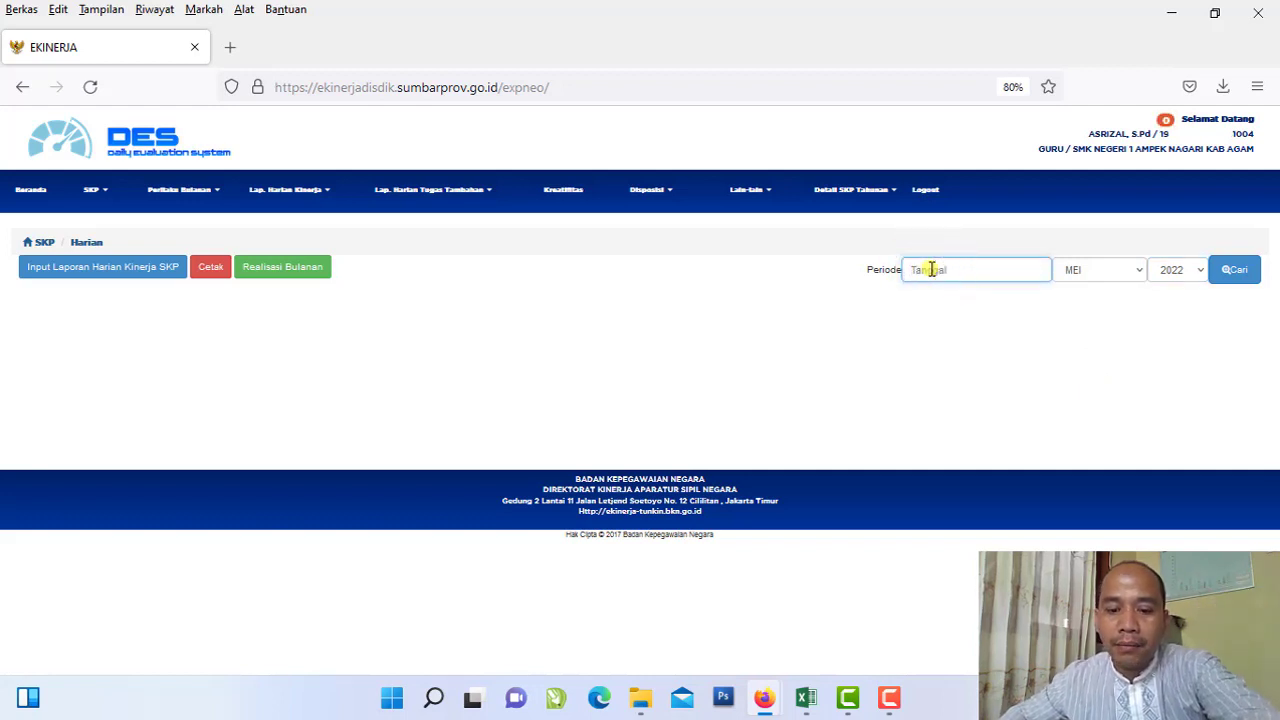
click(1119, 276)
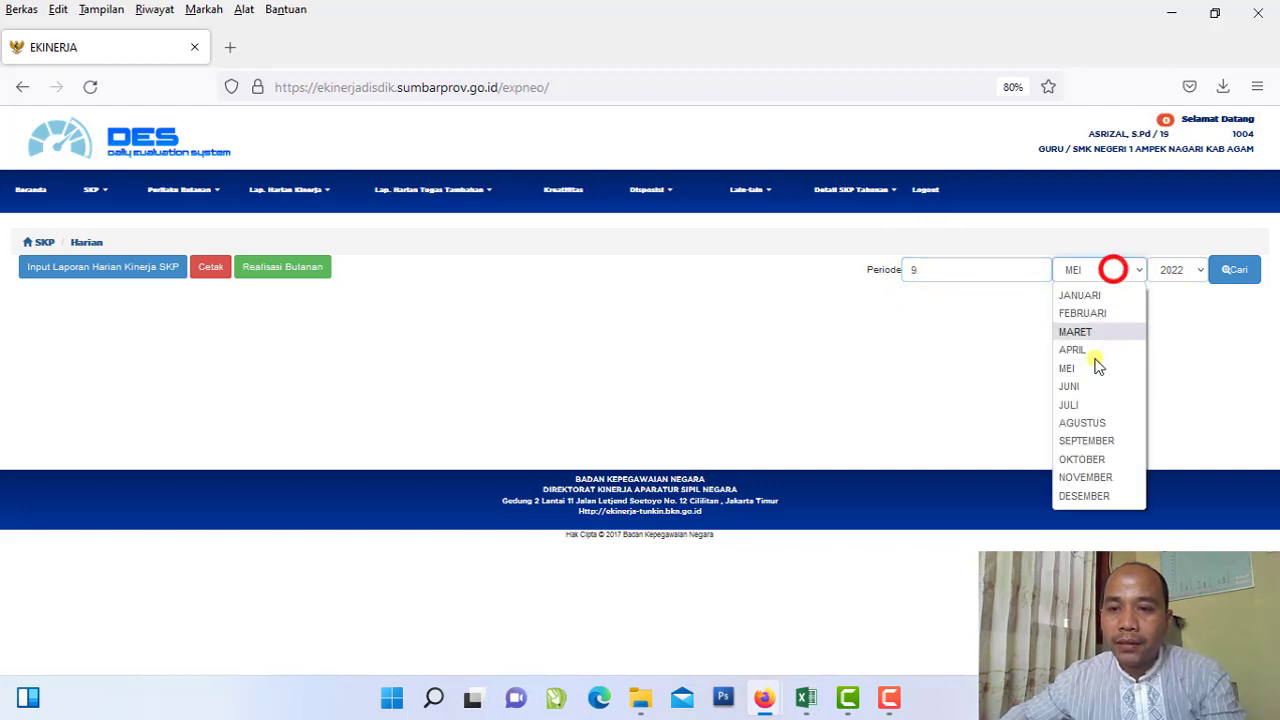
click(1089, 368)
click(1190, 270)
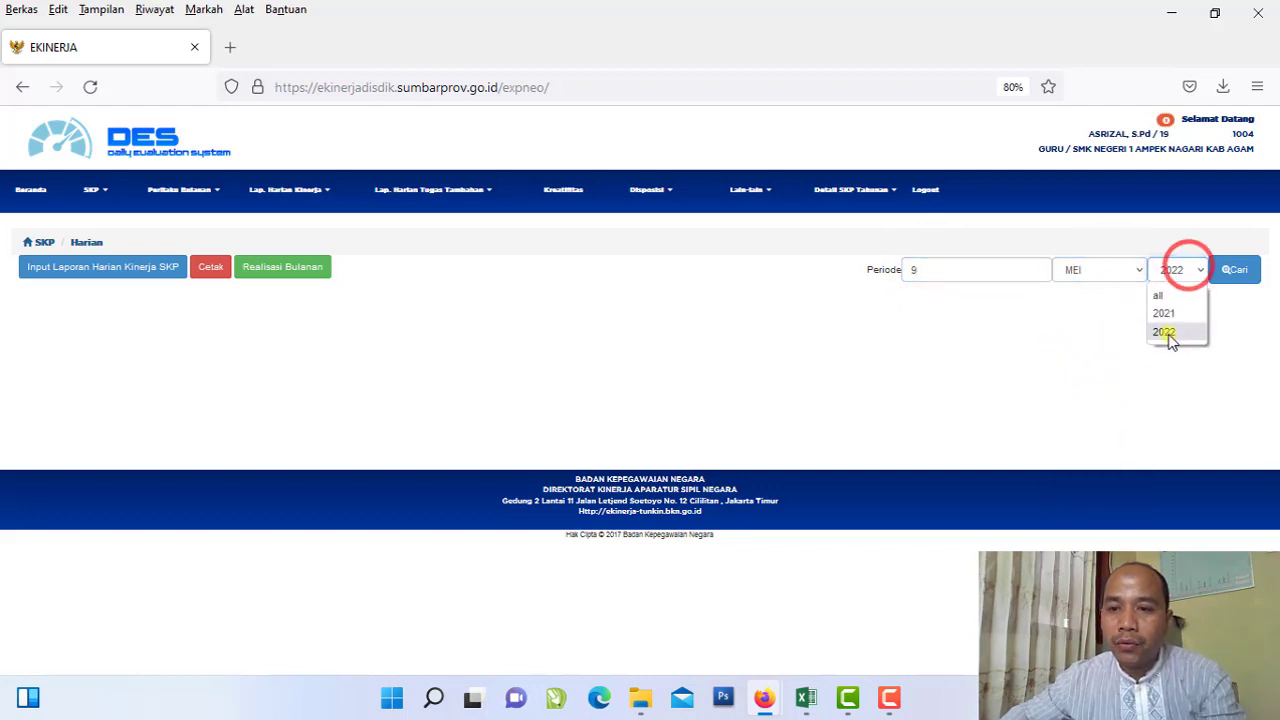
click(1164, 332)
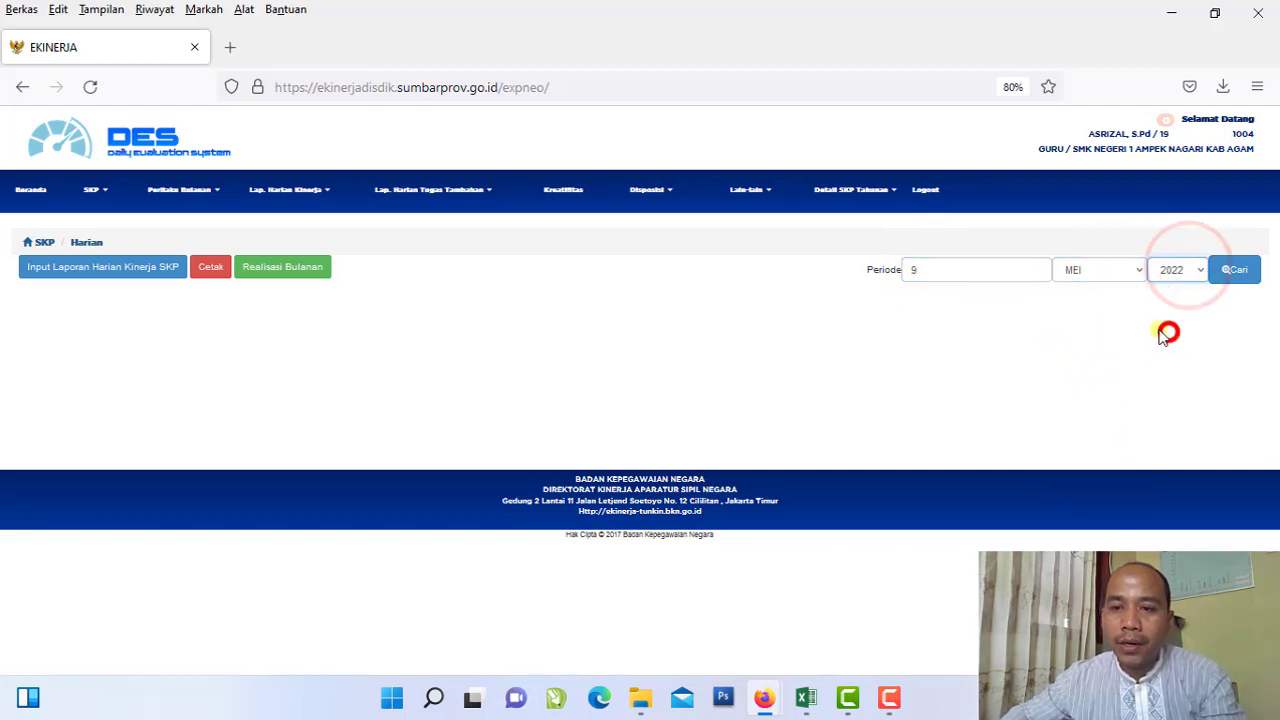
Step: Open a new daily SKP report entry, date it 2022-05-09 and mark the activity as Proses, accepting the confirmation
click(116, 277)
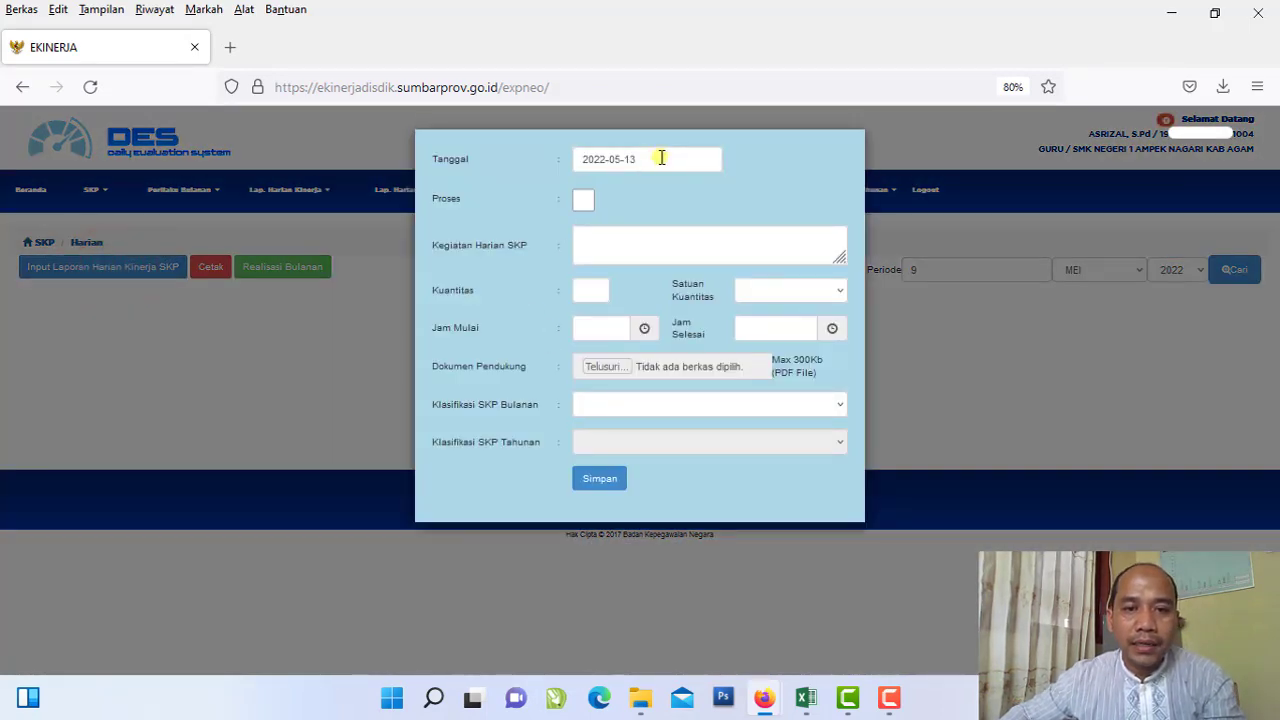
click(661, 157)
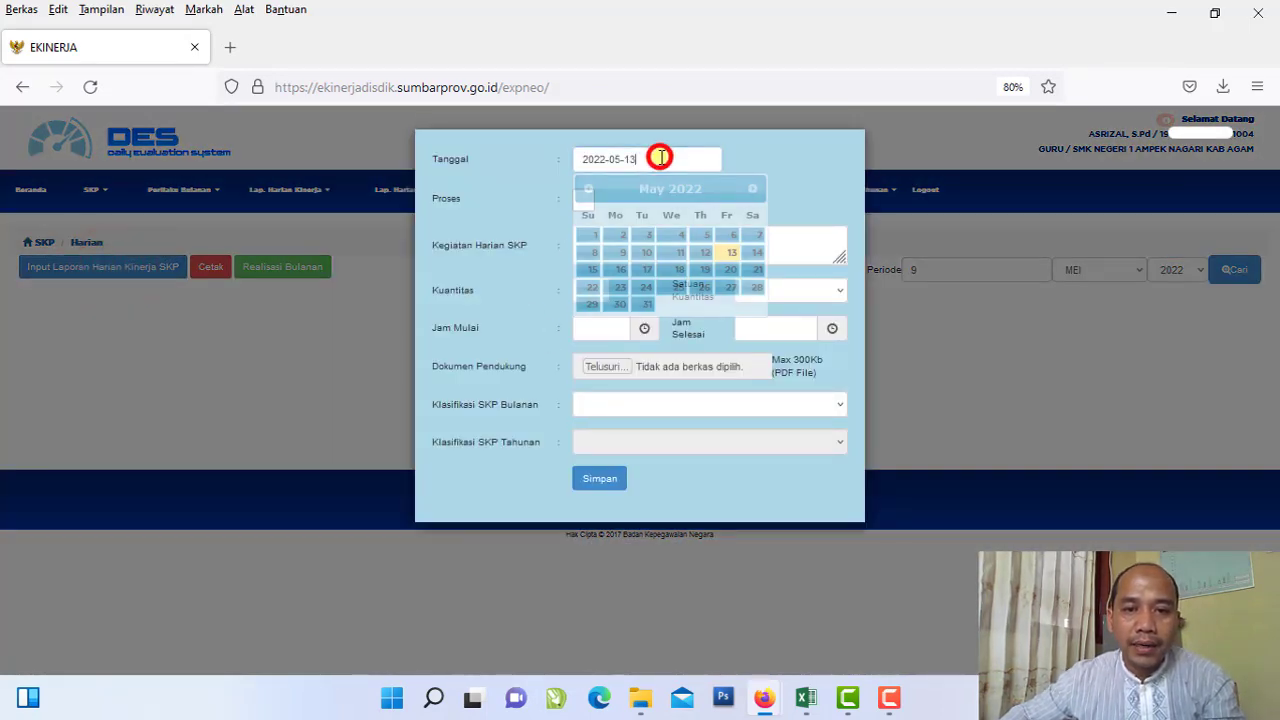
click(618, 256)
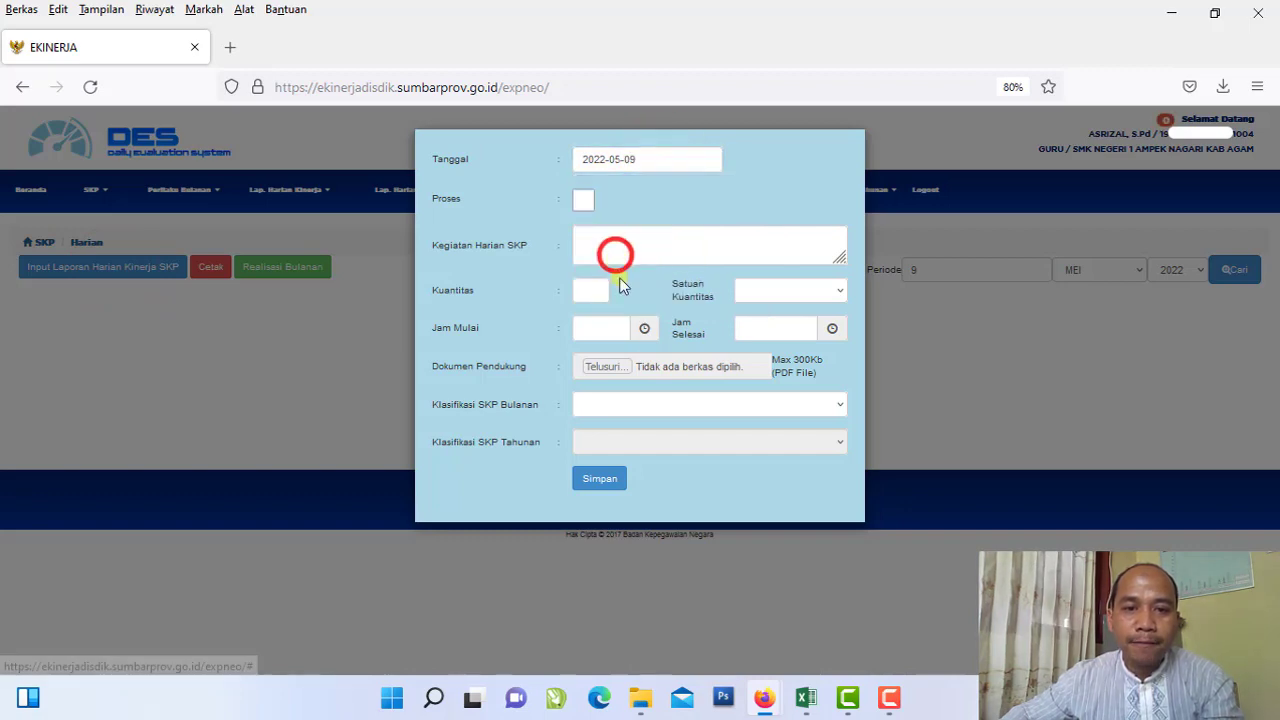
click(584, 203)
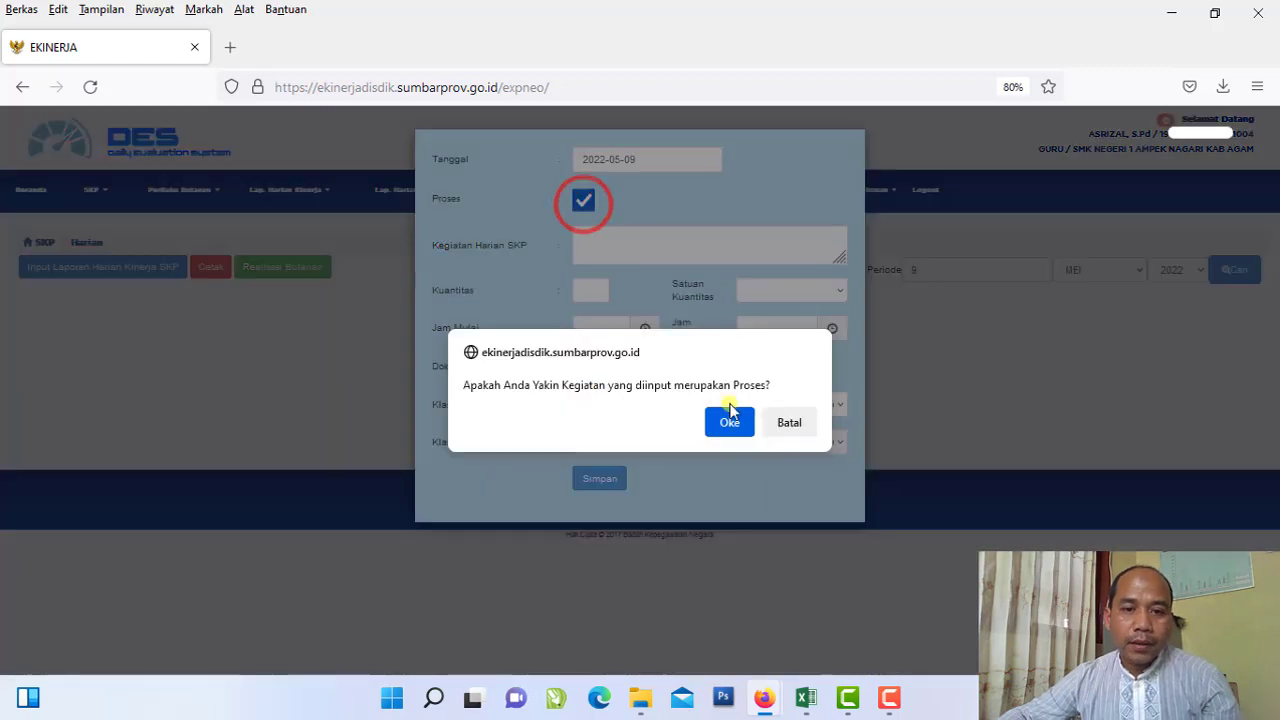
click(732, 426)
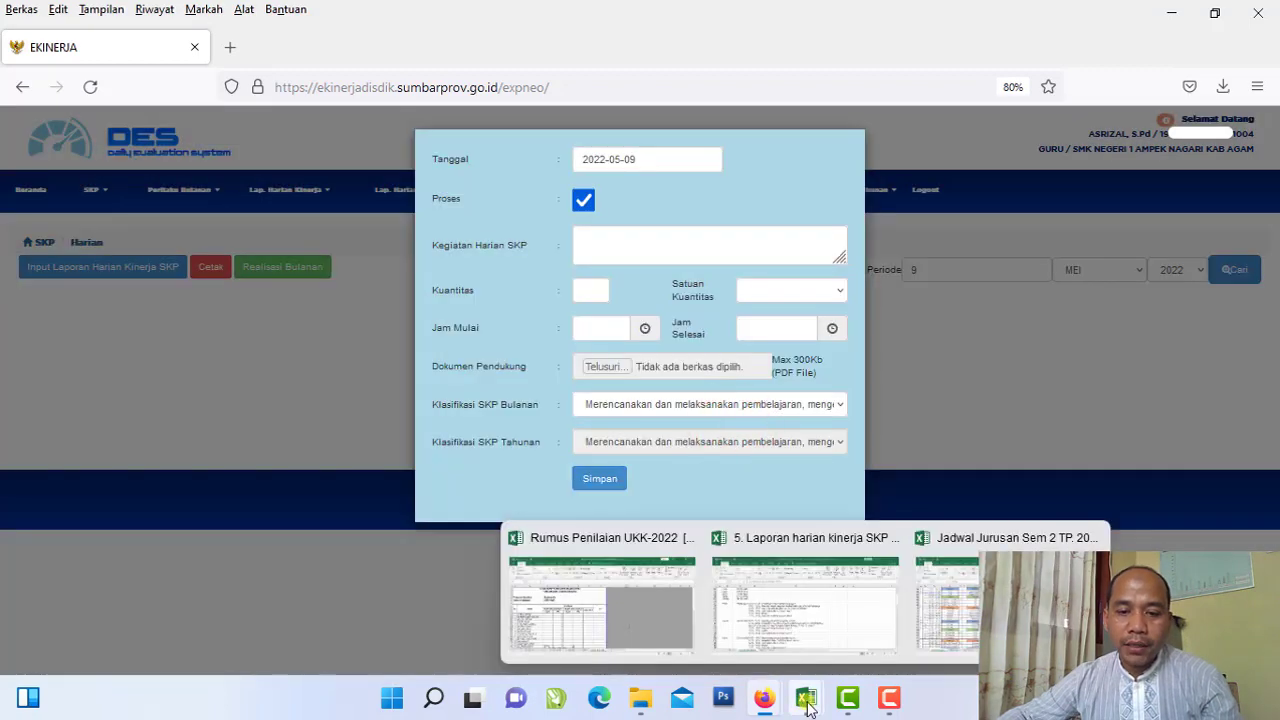
Step: In the Excel daily journal, copy the first 9 May activity text, "Mendampingi siswa merapikan Jurusan"
click(806, 697)
click(780, 625)
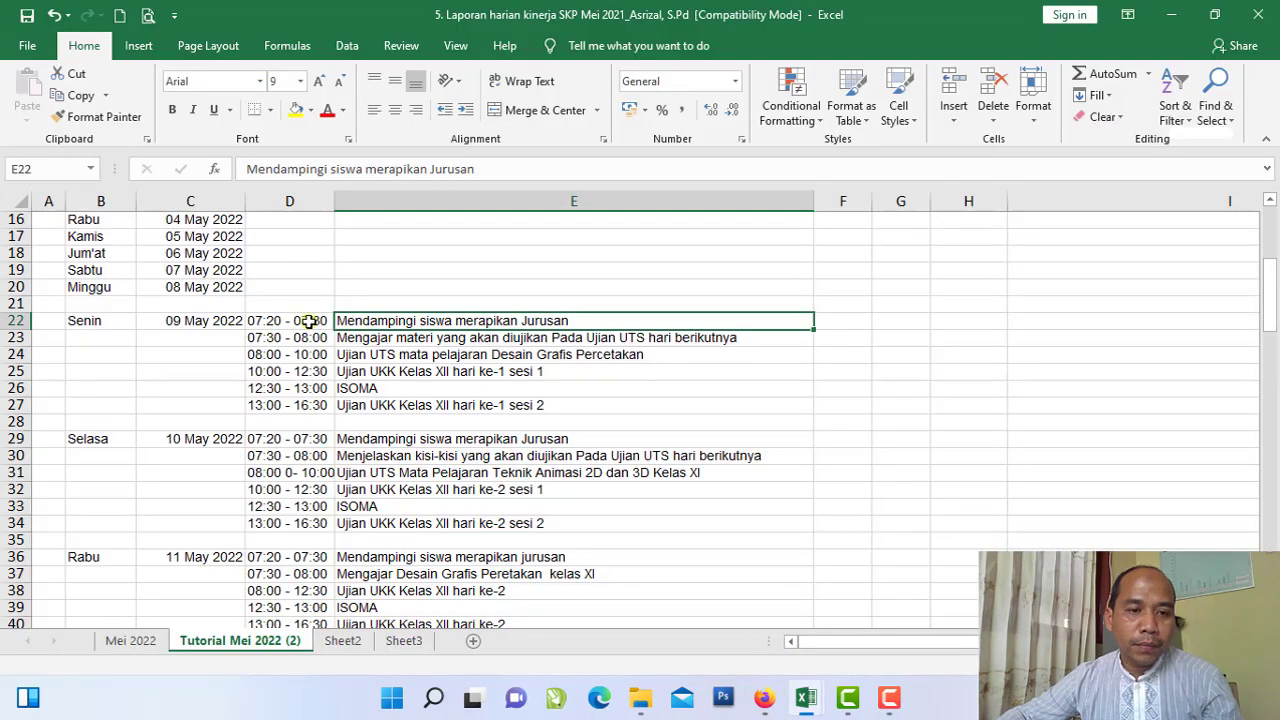
click(506, 321)
drag(486, 170, 246, 170)
right_click(300, 169)
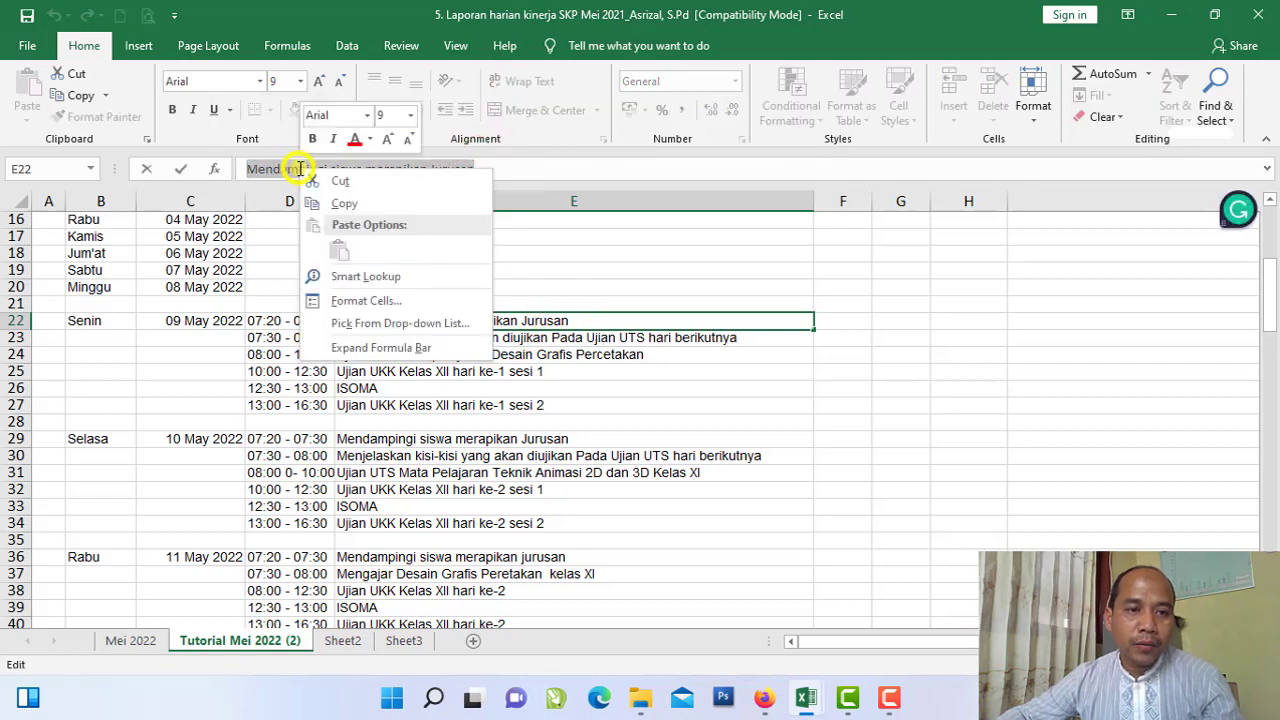
click(334, 203)
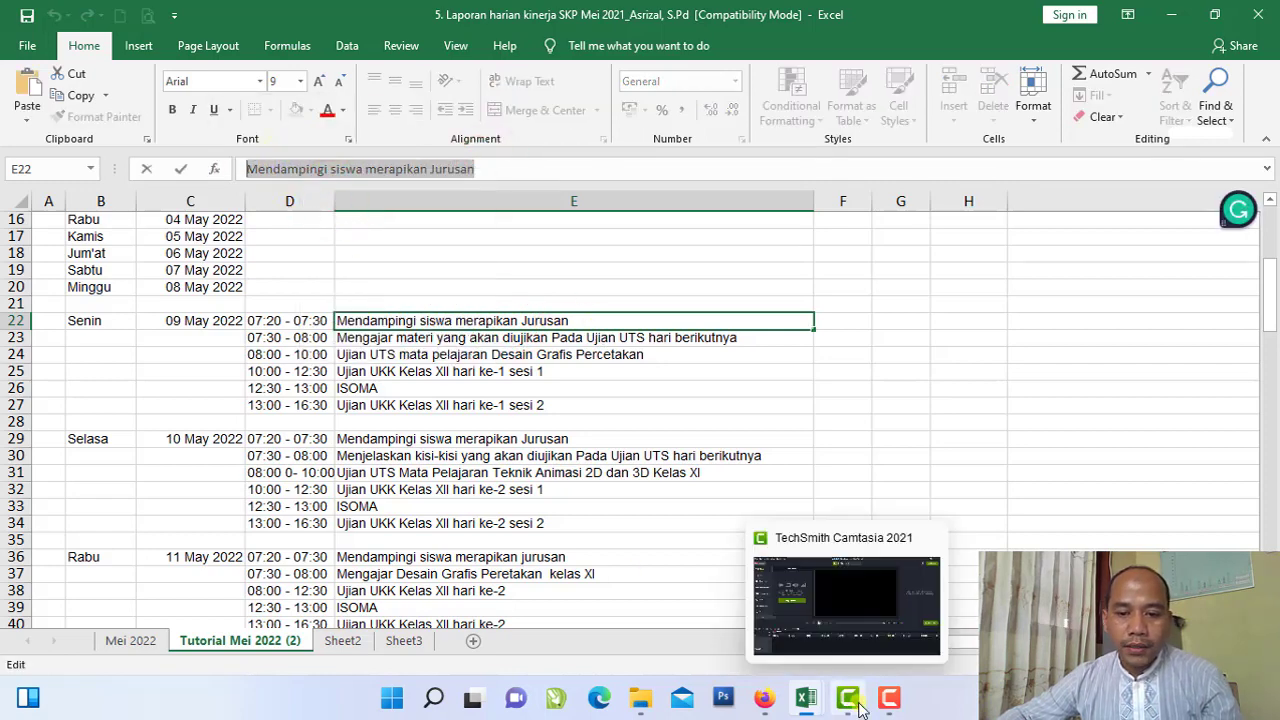
Step: Back in Firefox's EKINERJA form, paste the copied activity text into Kegiatan Harian SKP
click(766, 698)
click(834, 623)
click(680, 240)
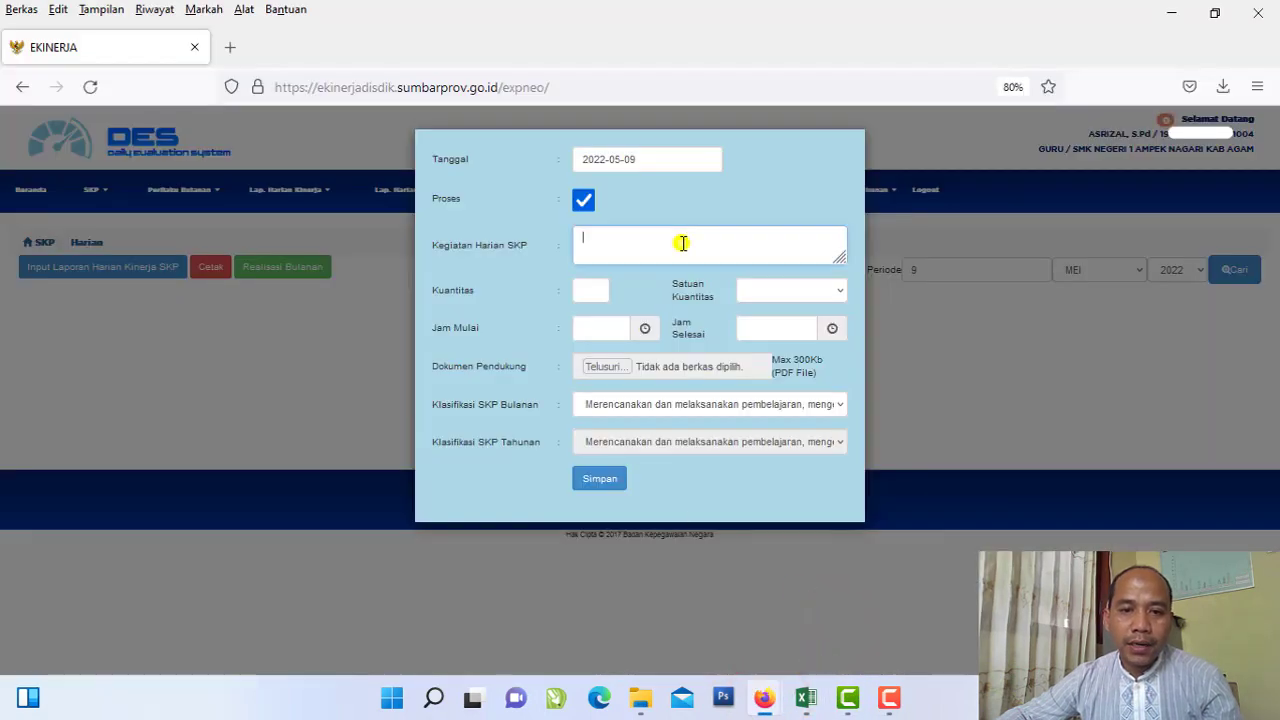
right_click(680, 243)
click(724, 379)
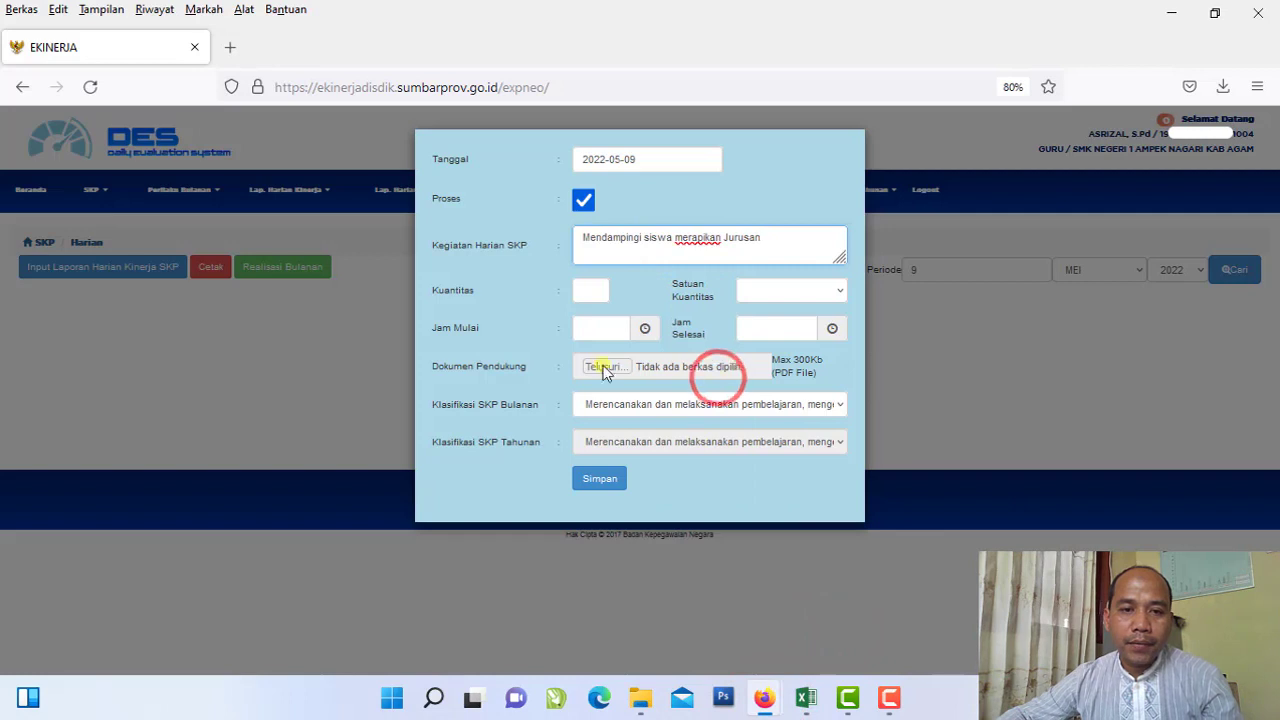
Step: Set the report's Kuantitas to 1
click(585, 288)
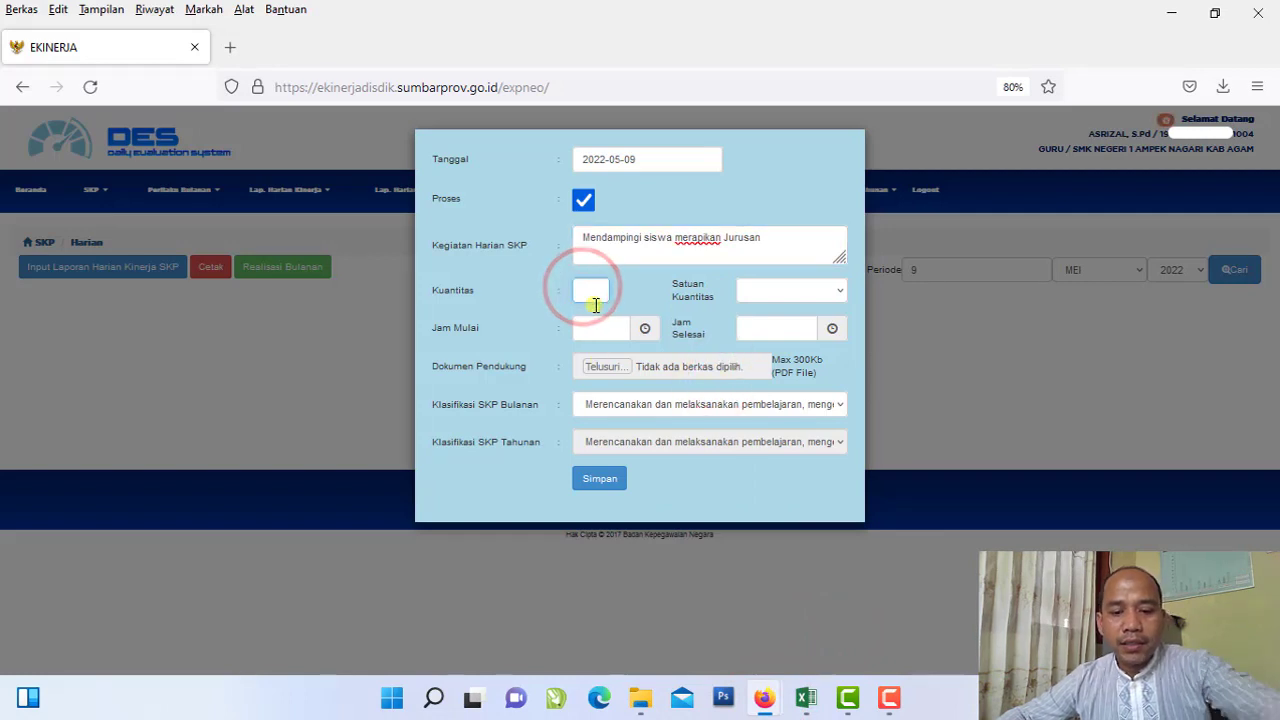
text(0)
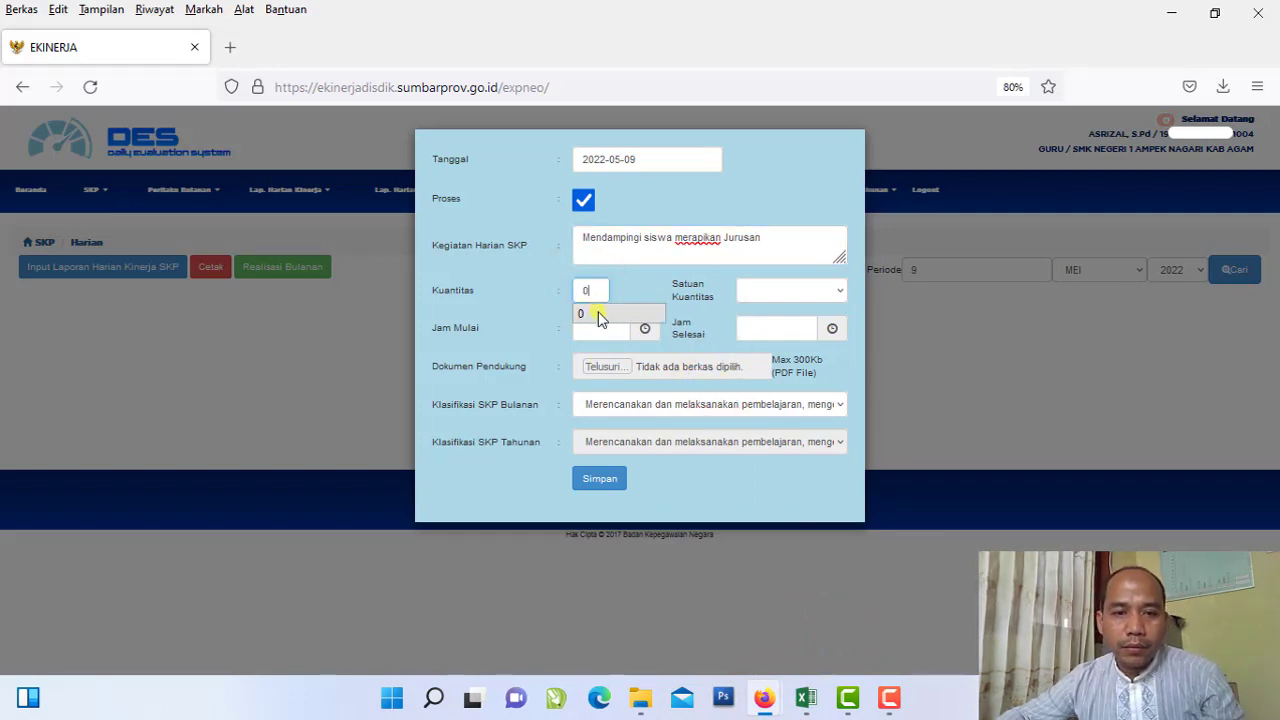
click(623, 287)
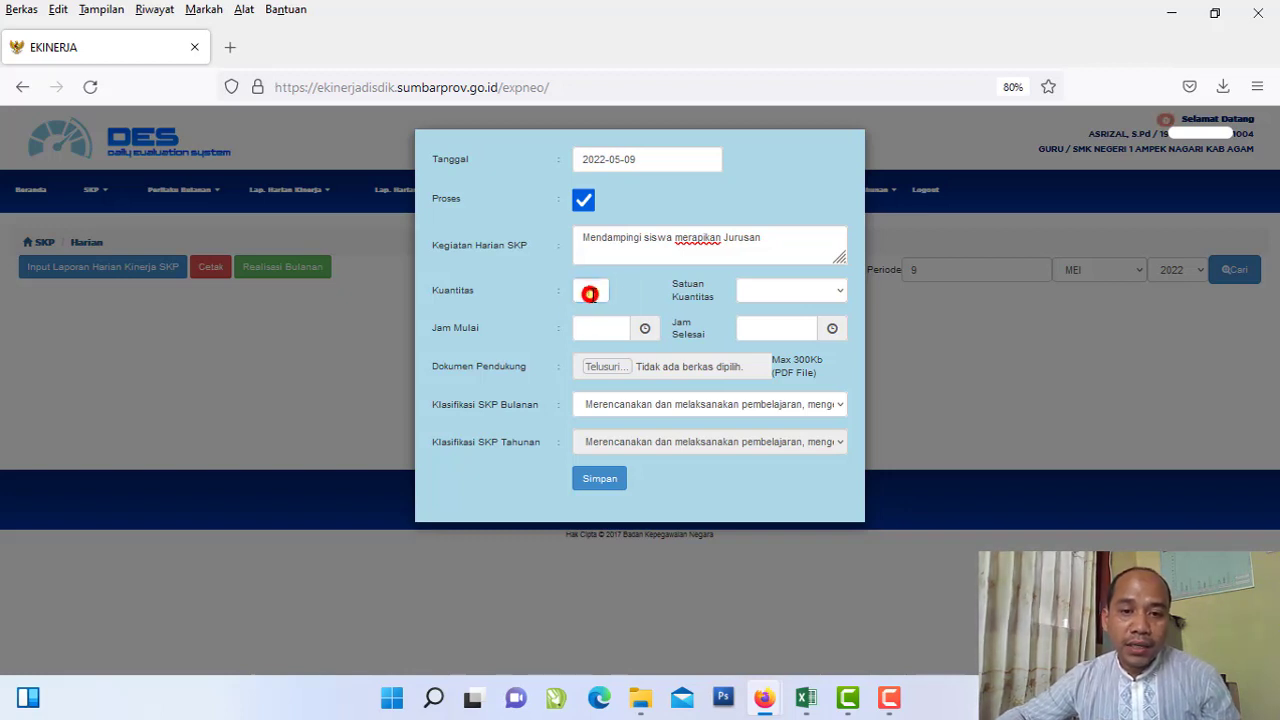
click(590, 293)
key(BackSpace)
text(1)
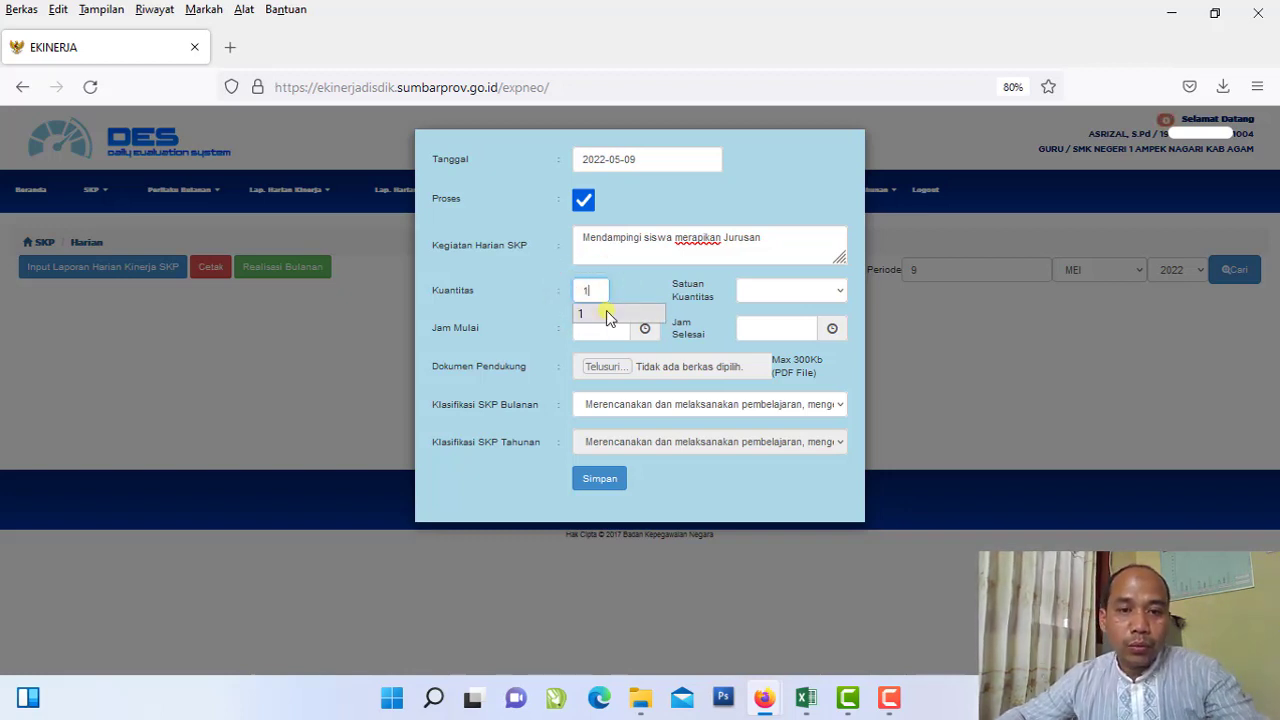
click(612, 316)
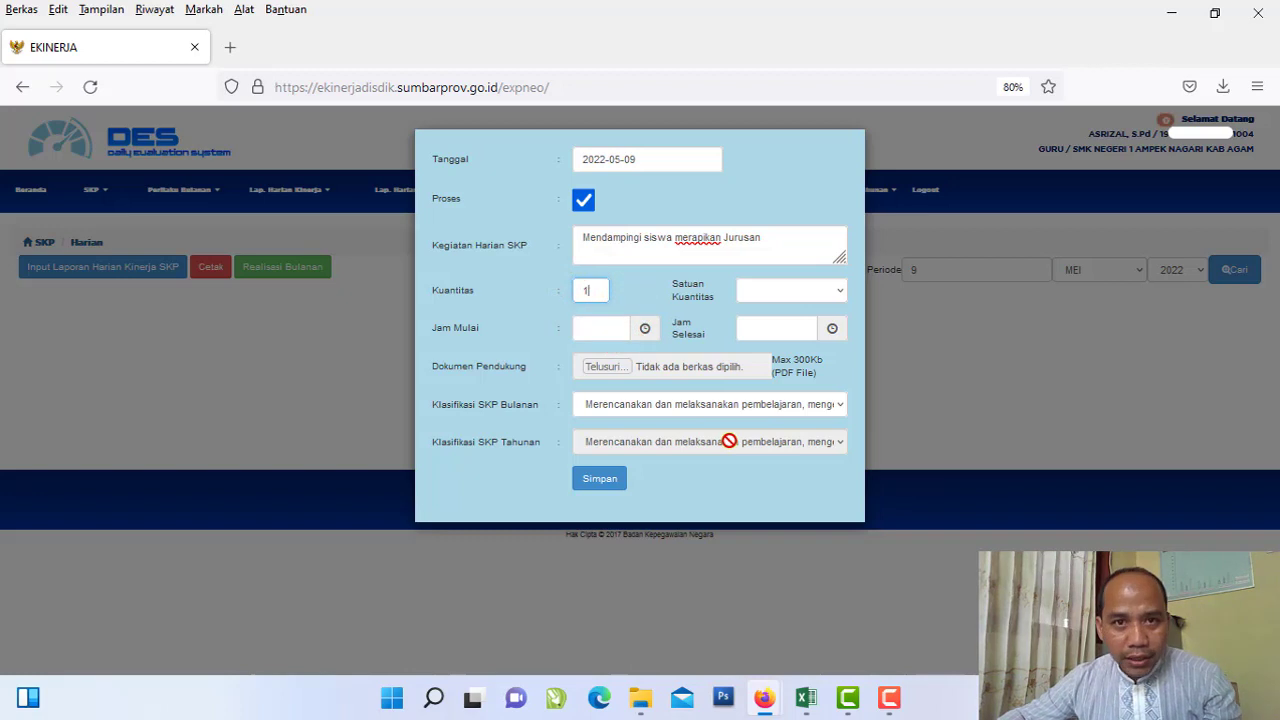
Step: Choose LPK as the Satuan Kuantitas for the activity
click(767, 293)
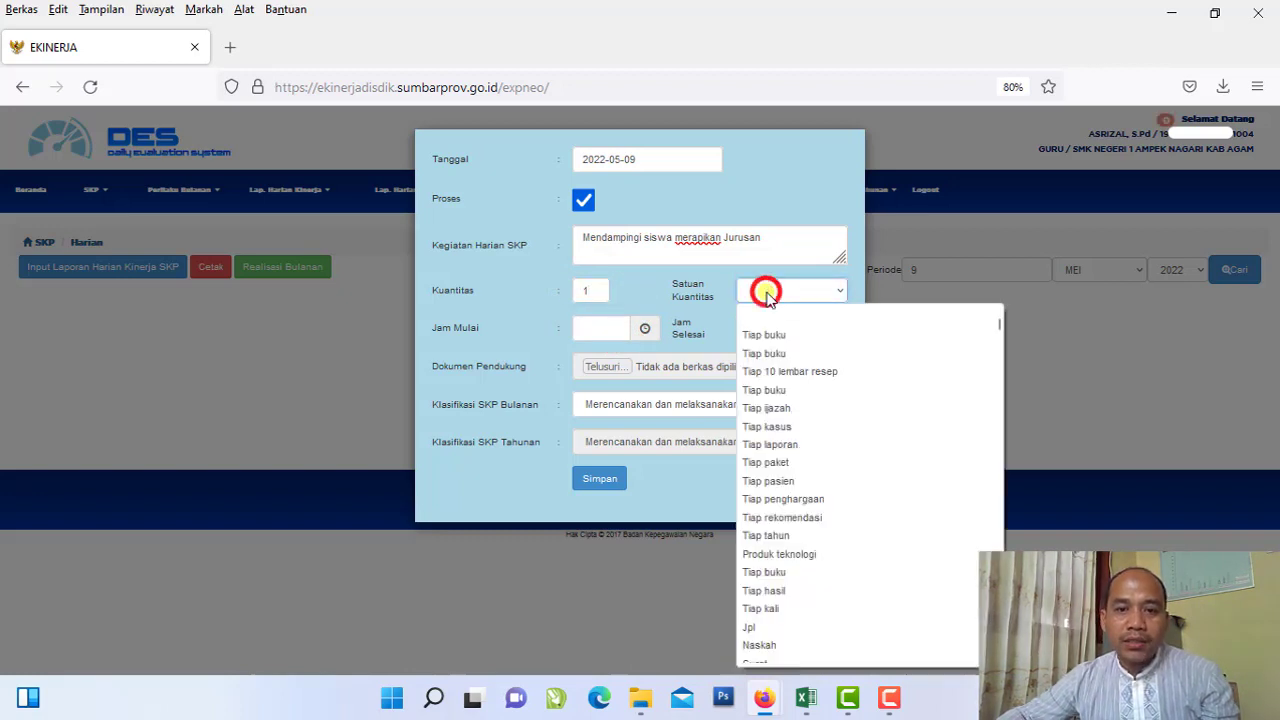
key(l)
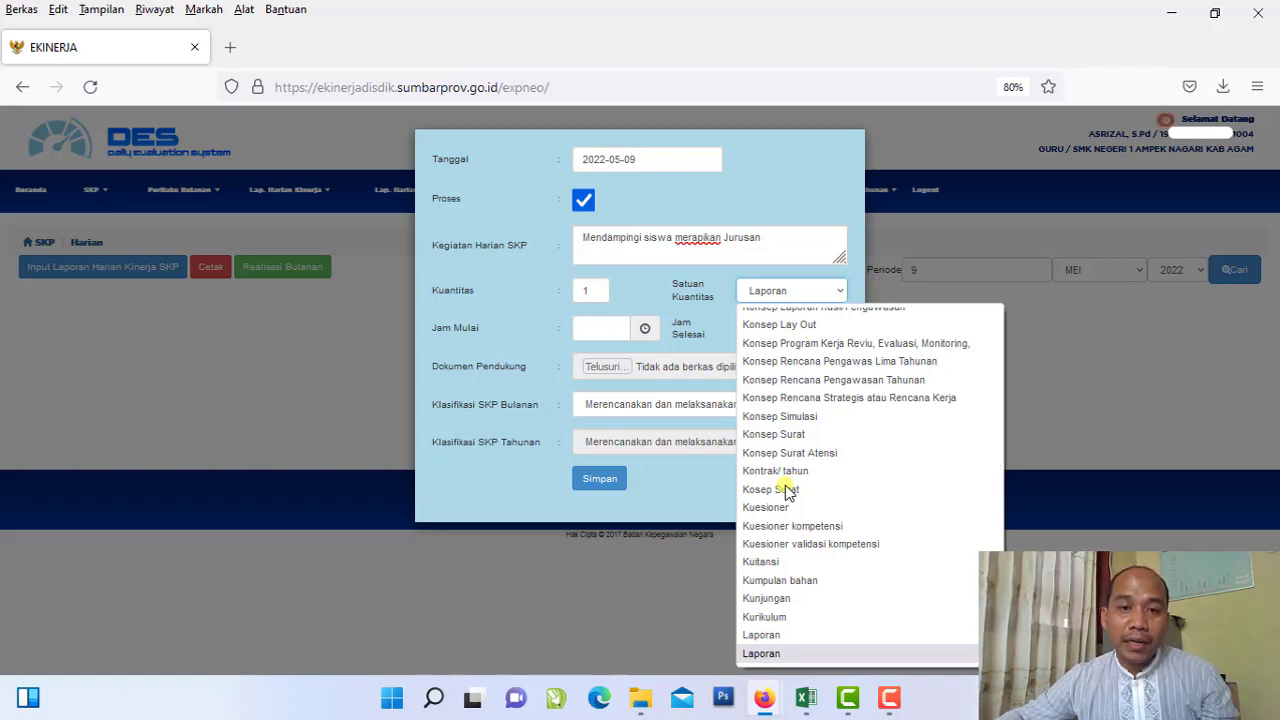
scroll(785, 490, down, 20)
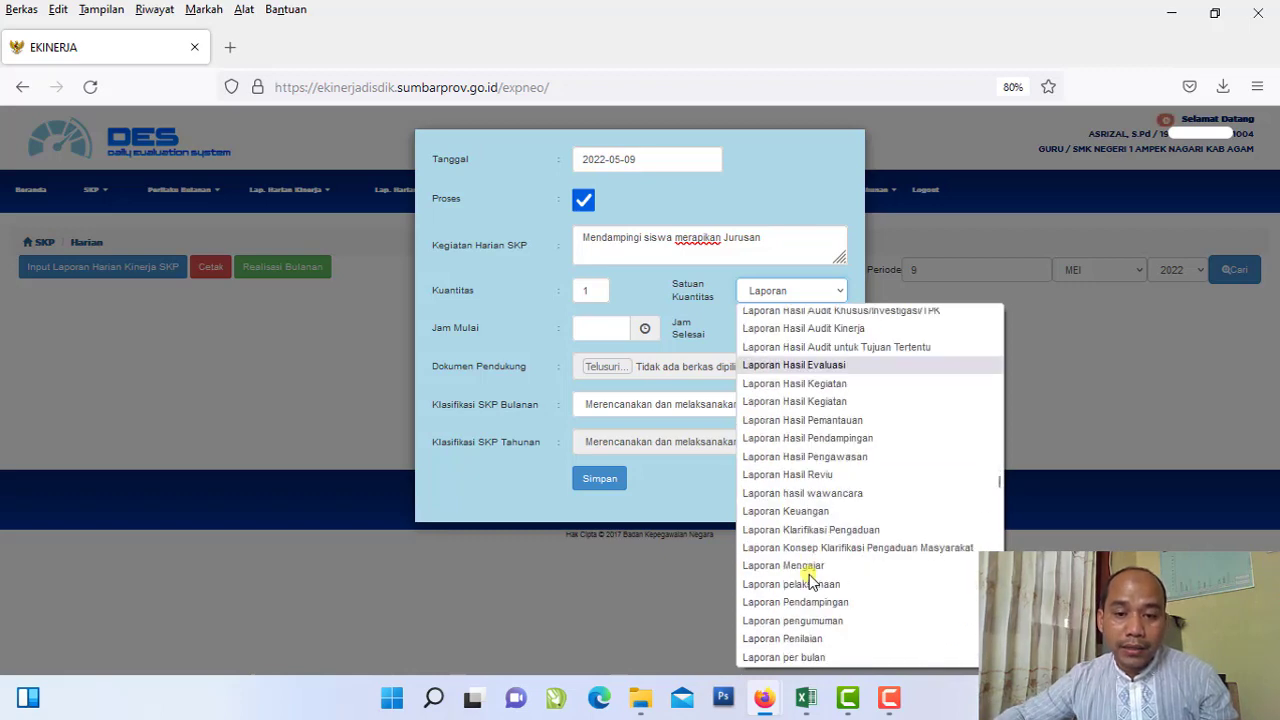
scroll(793, 587, up, 10)
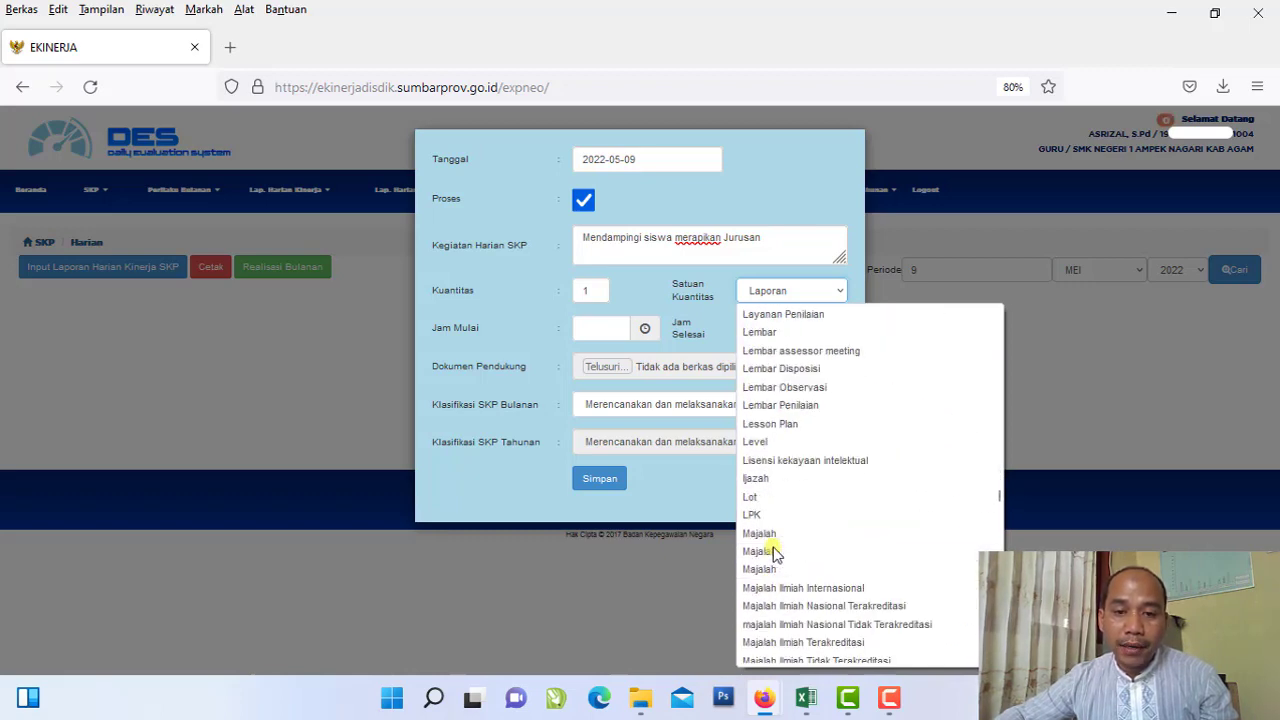
click(768, 512)
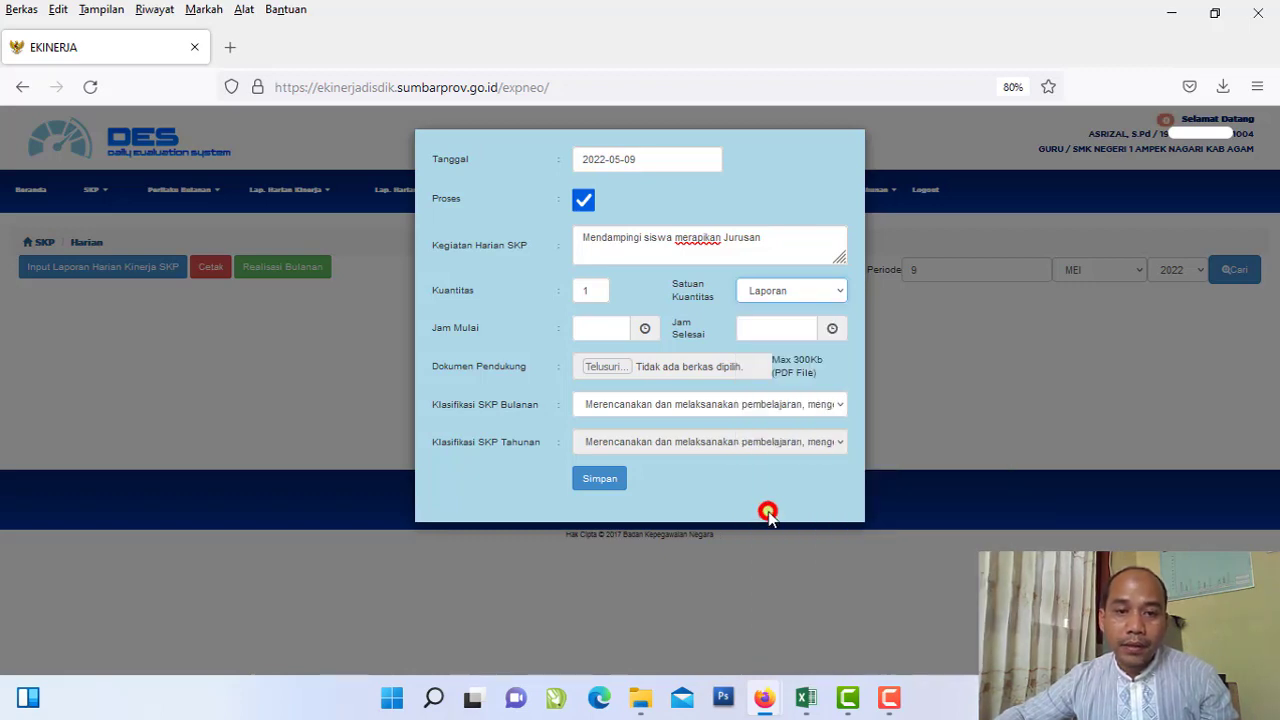
Step: Check the activity's time range for 9 May in the Excel journal, then set Jam Mulai to 07:20 in the EKINERJA form
click(608, 328)
mouse_move(868, 697)
mouse_move(806, 697)
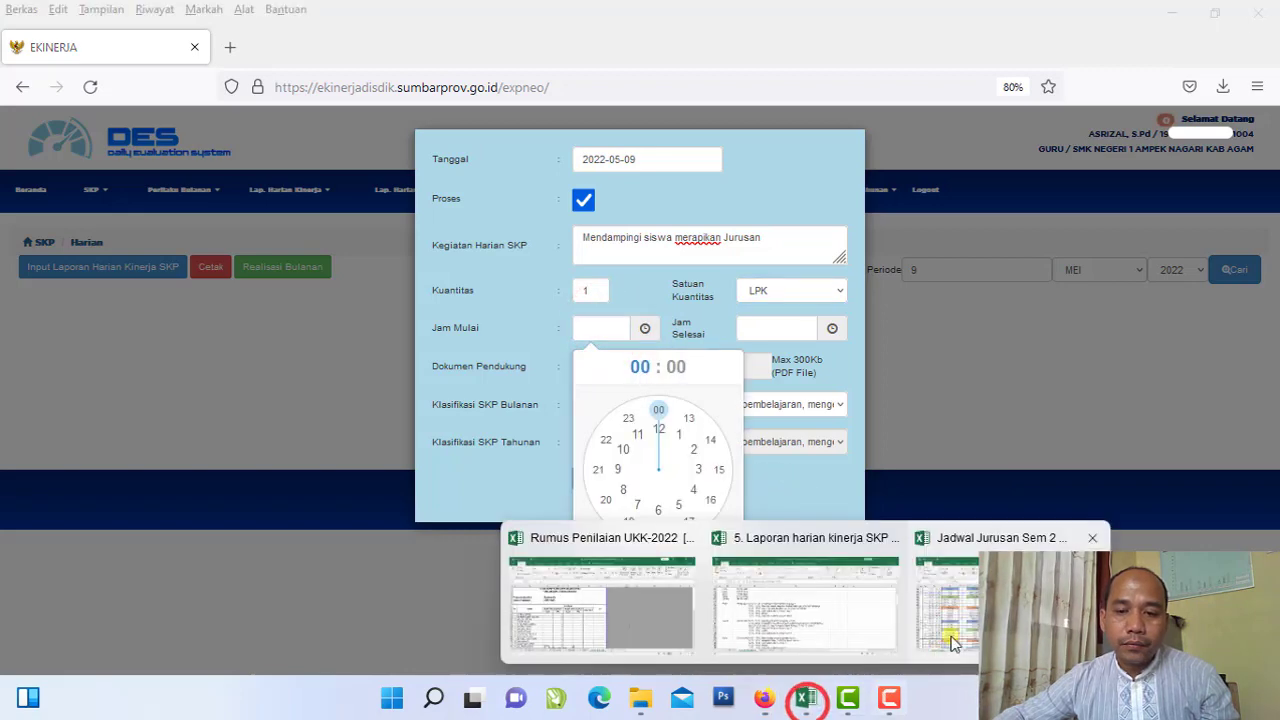
click(800, 590)
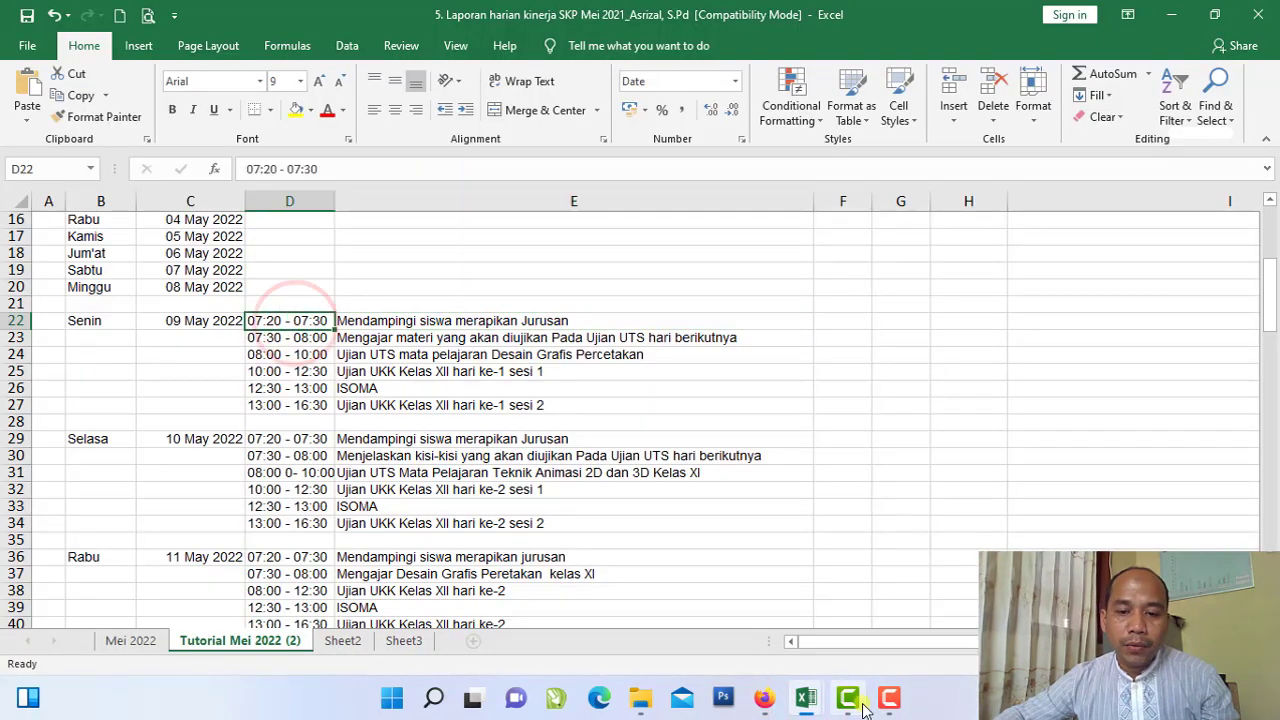
mouse_move(765, 700)
click(815, 632)
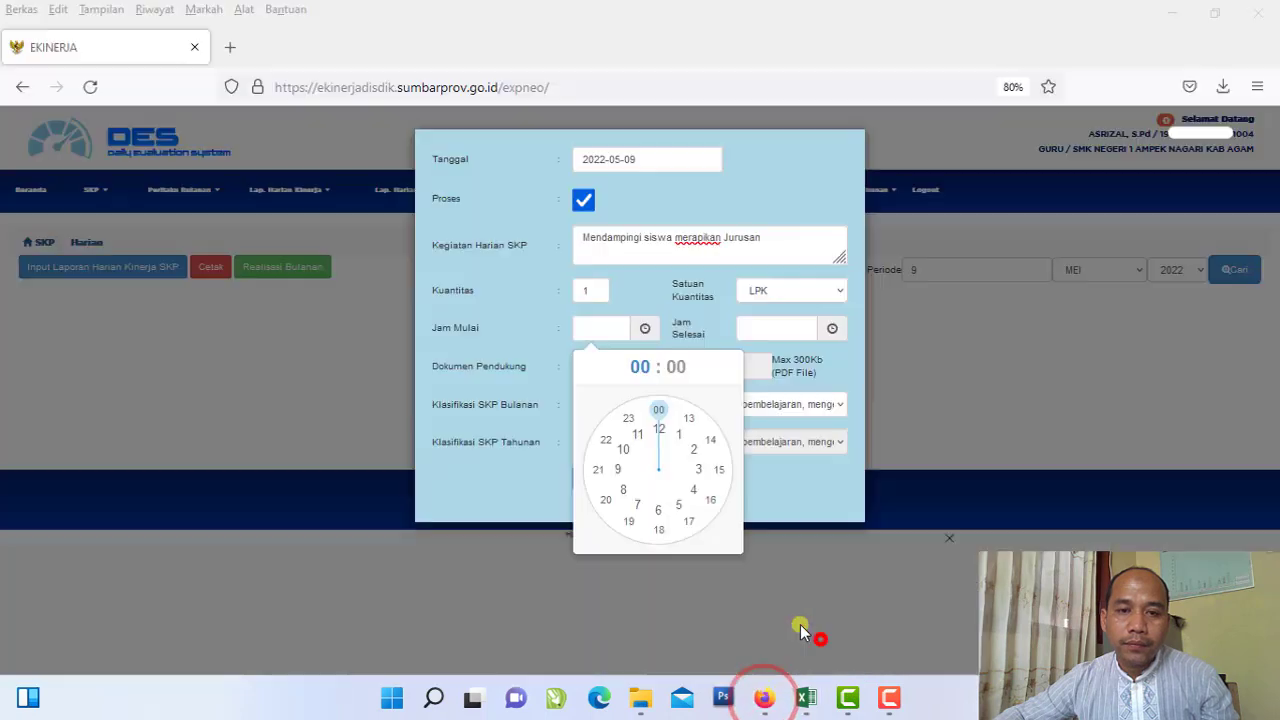
click(606, 328)
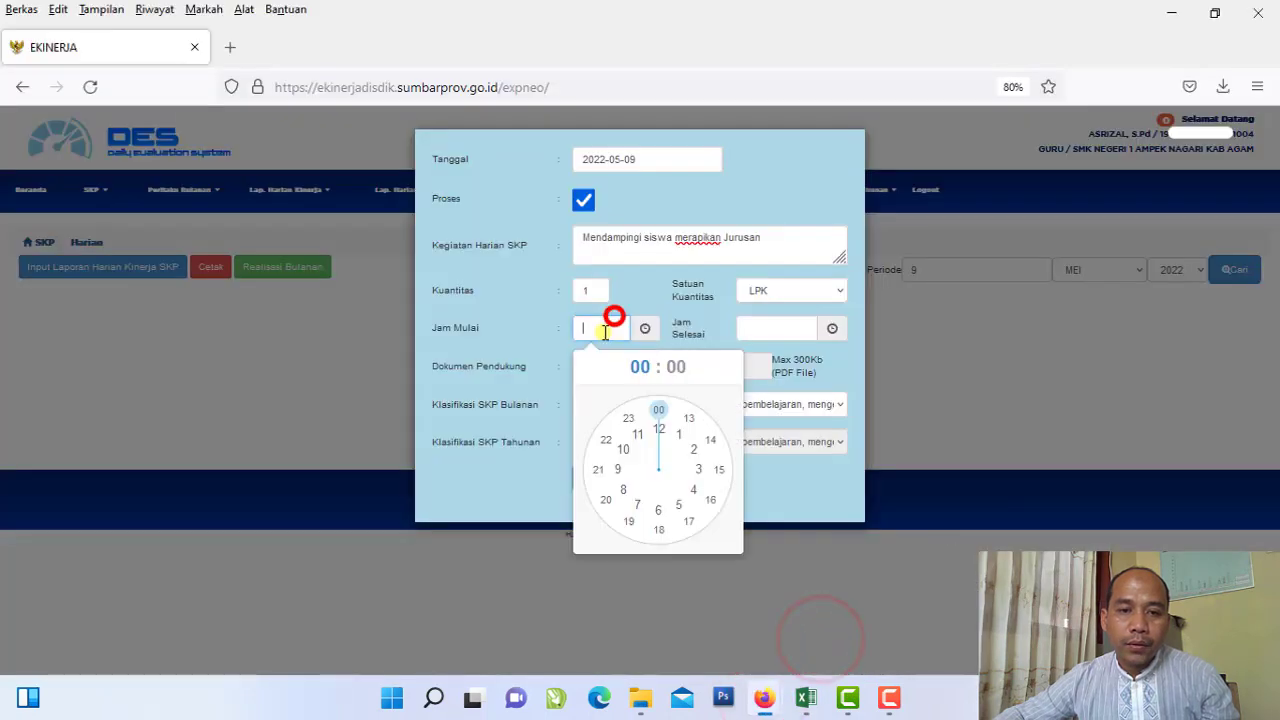
click(636, 504)
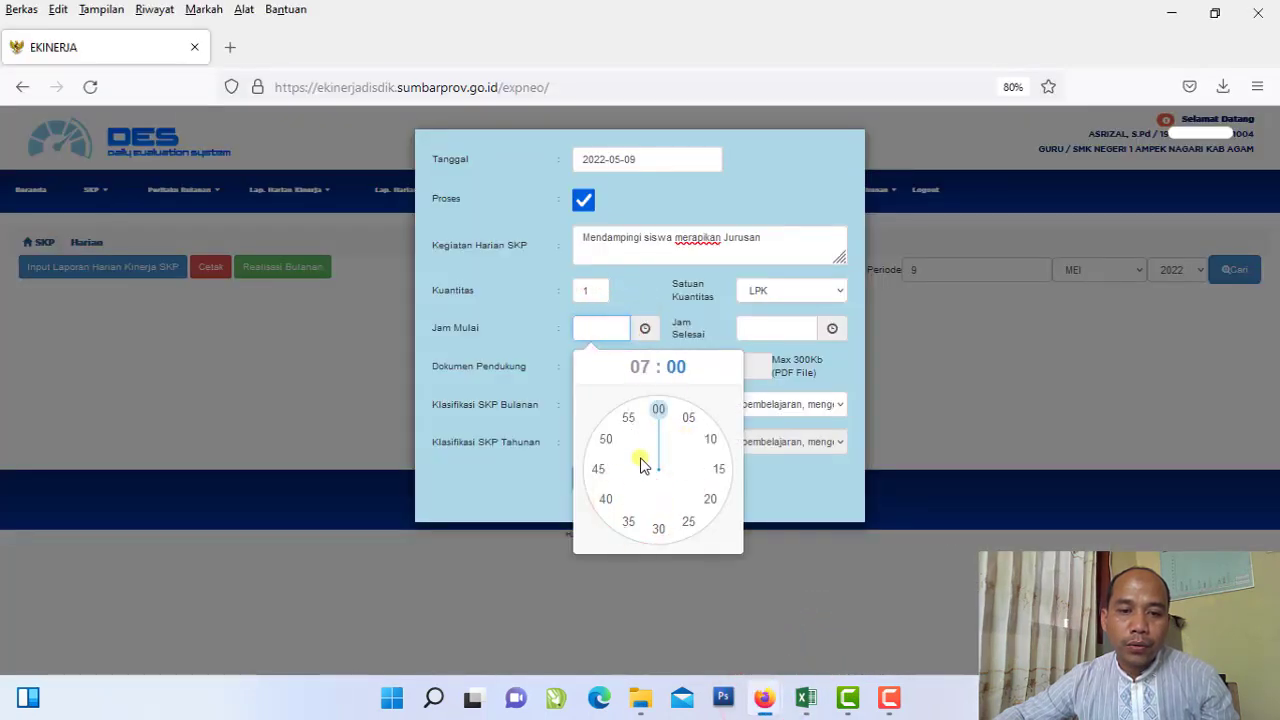
click(710, 500)
Step: Set Jam Selesai to 07:30 and choose "Menjadi ketua program keahlian/program studi atau yang sejenisnya" as Klasifikasi SKP Bulanan
click(779, 330)
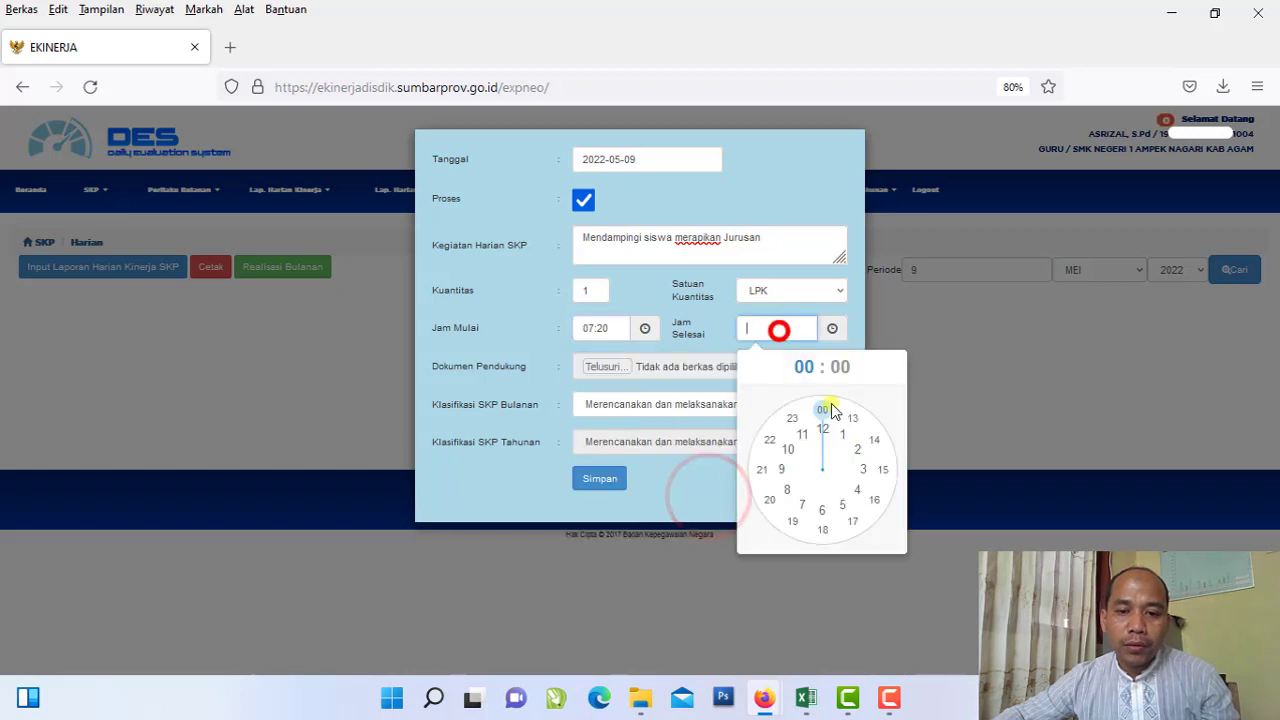
click(802, 505)
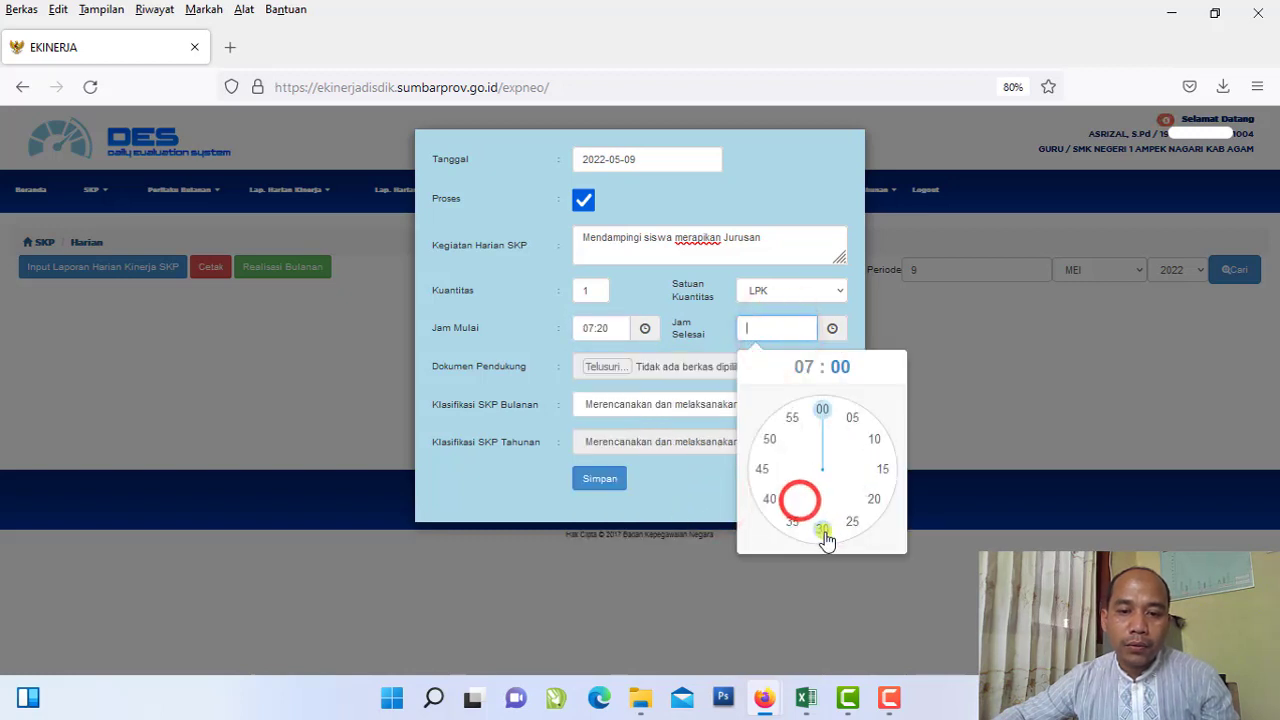
click(822, 522)
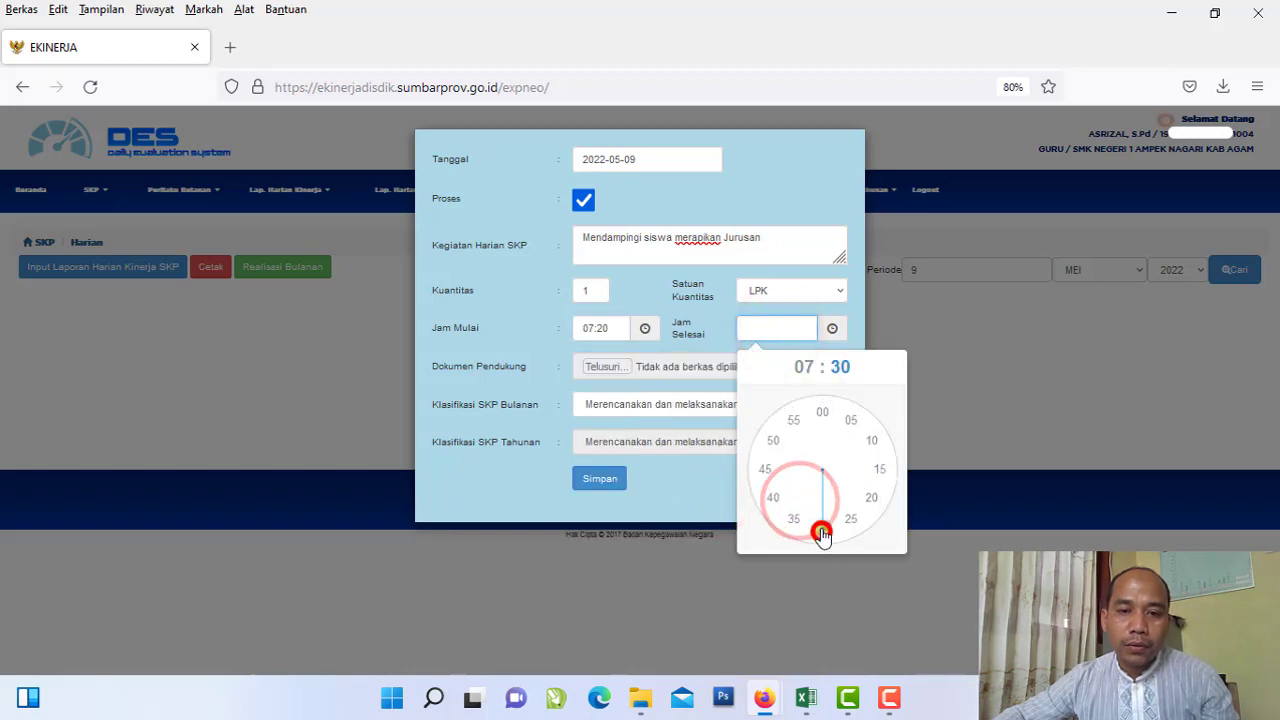
click(686, 408)
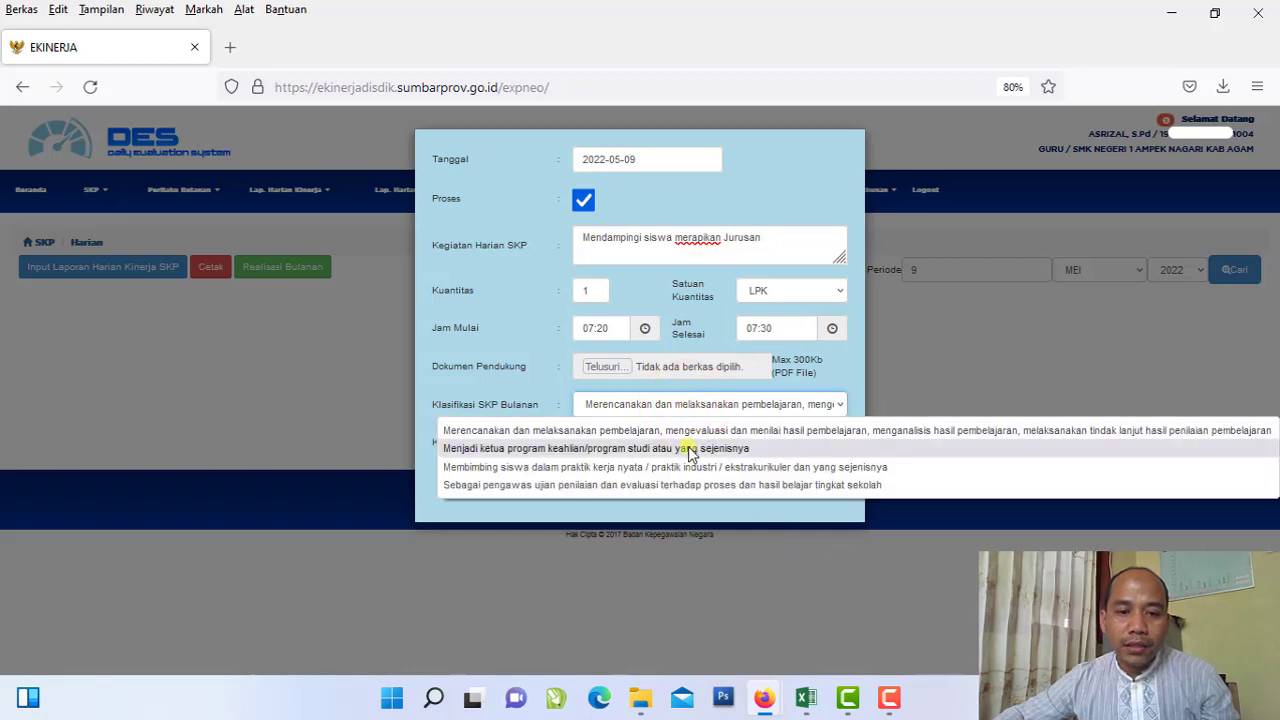
click(689, 449)
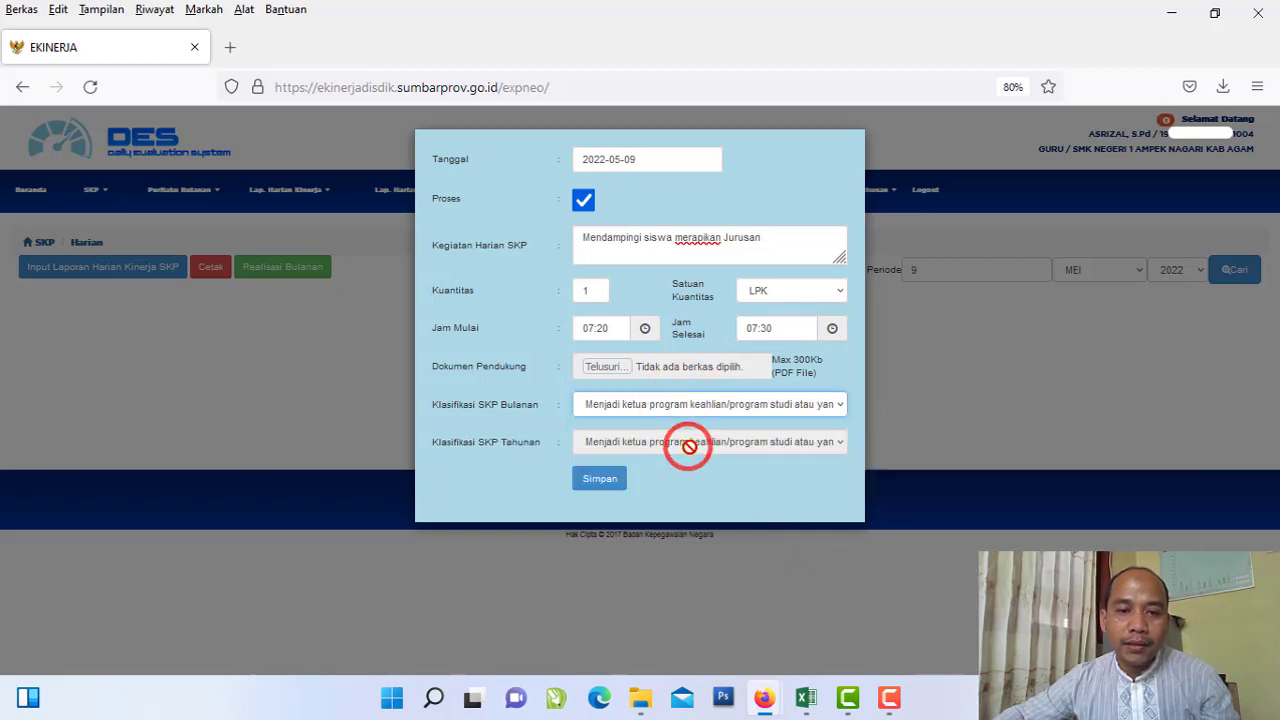
Step: Save the 07:20–07:30 activity report and confirm that its data should be processed
click(585, 479)
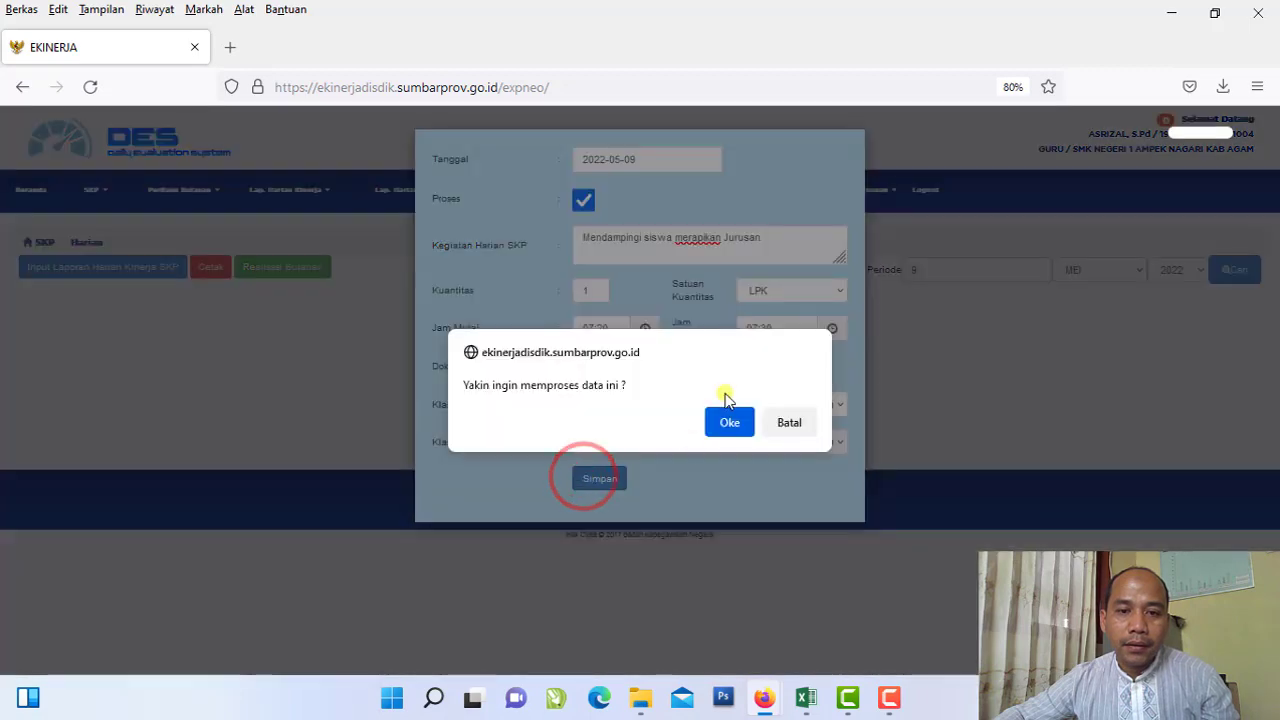
click(729, 422)
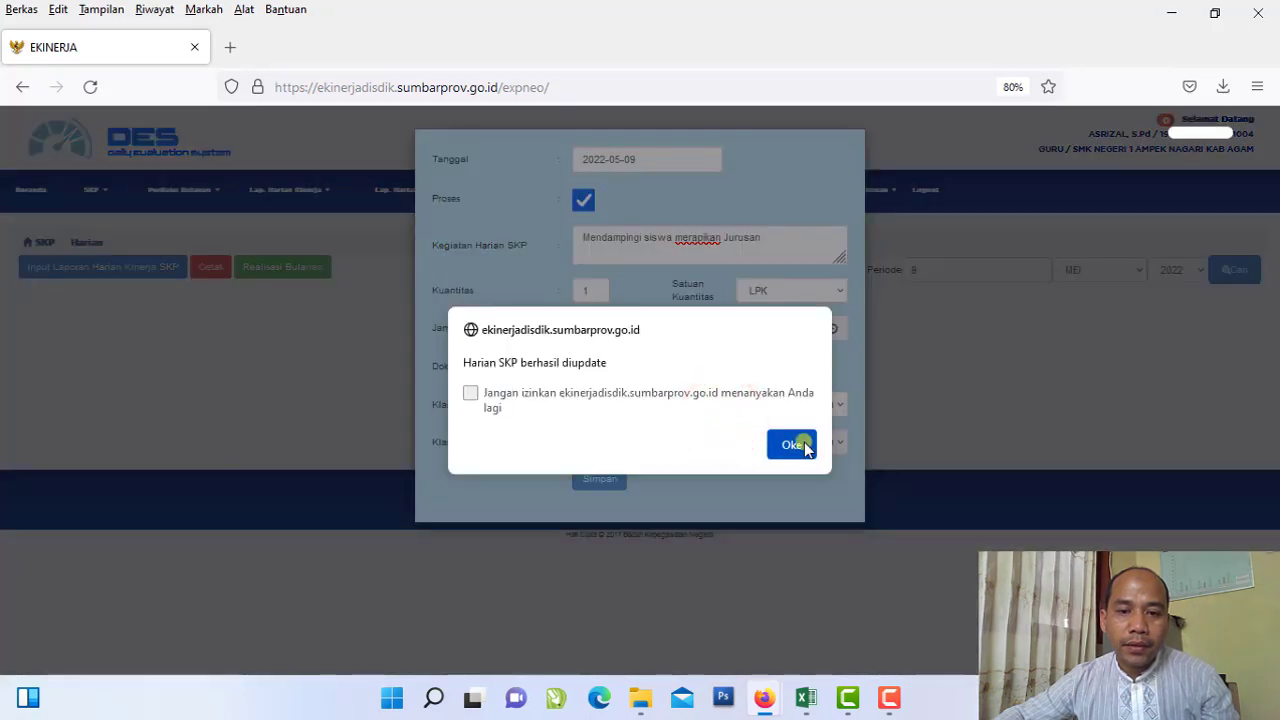
click(794, 445)
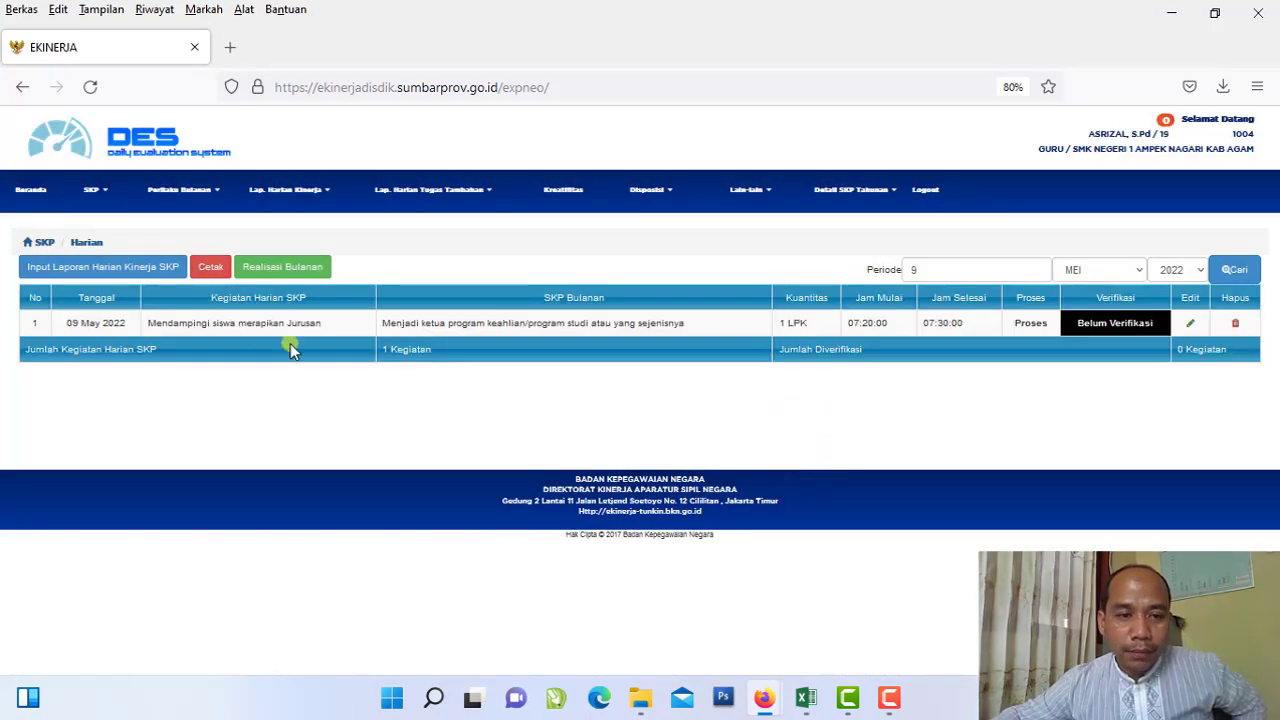
click(326, 374)
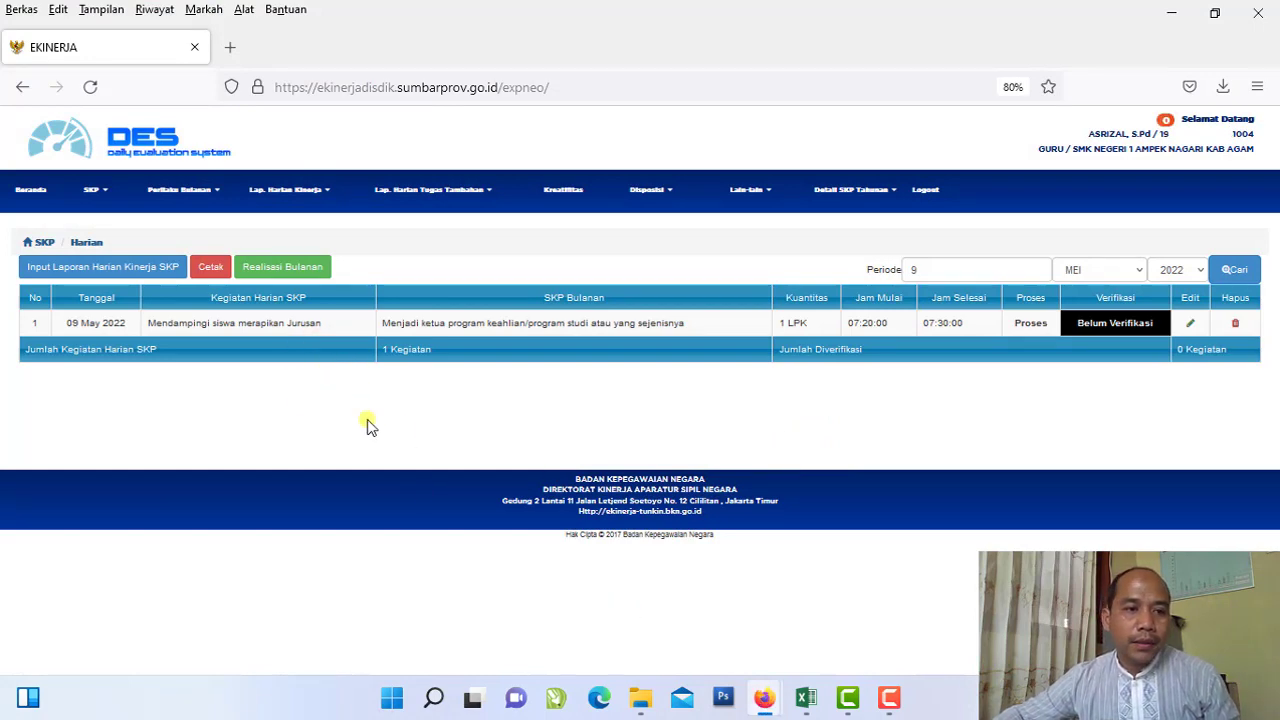
Step: Start another daily SKP performance report and set its Tanggal to 2022-05-09
click(125, 272)
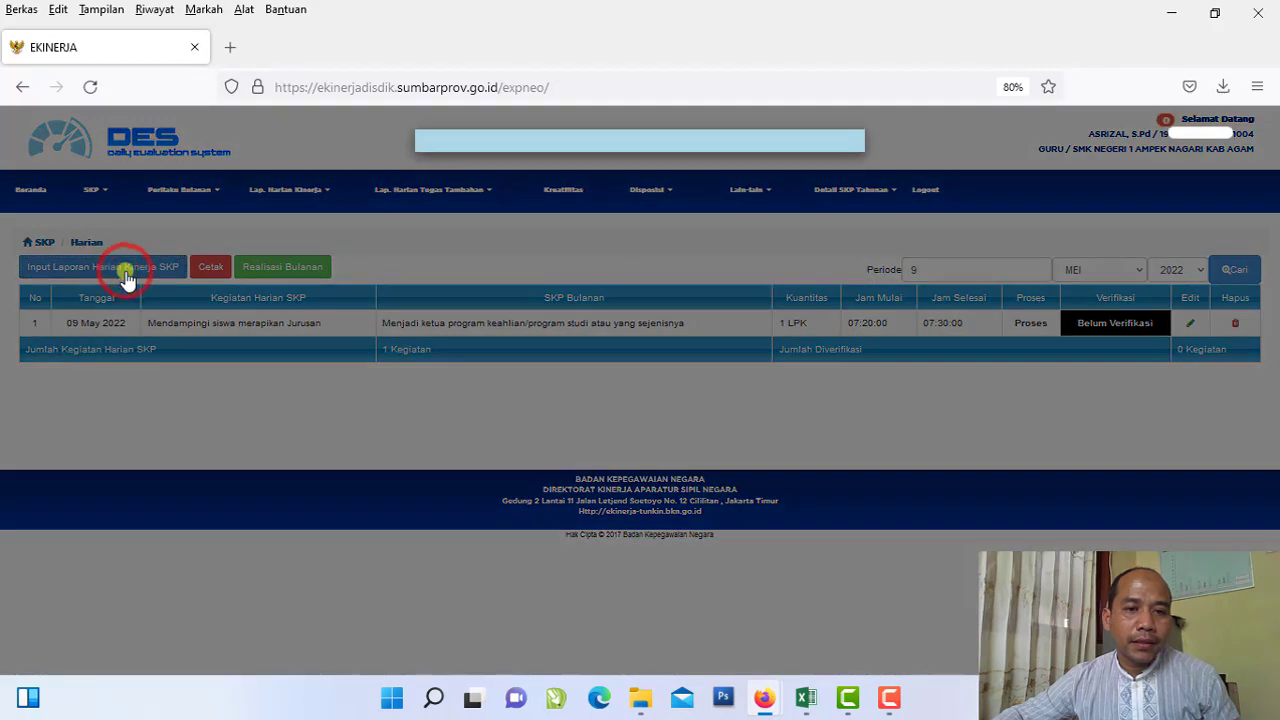
click(651, 158)
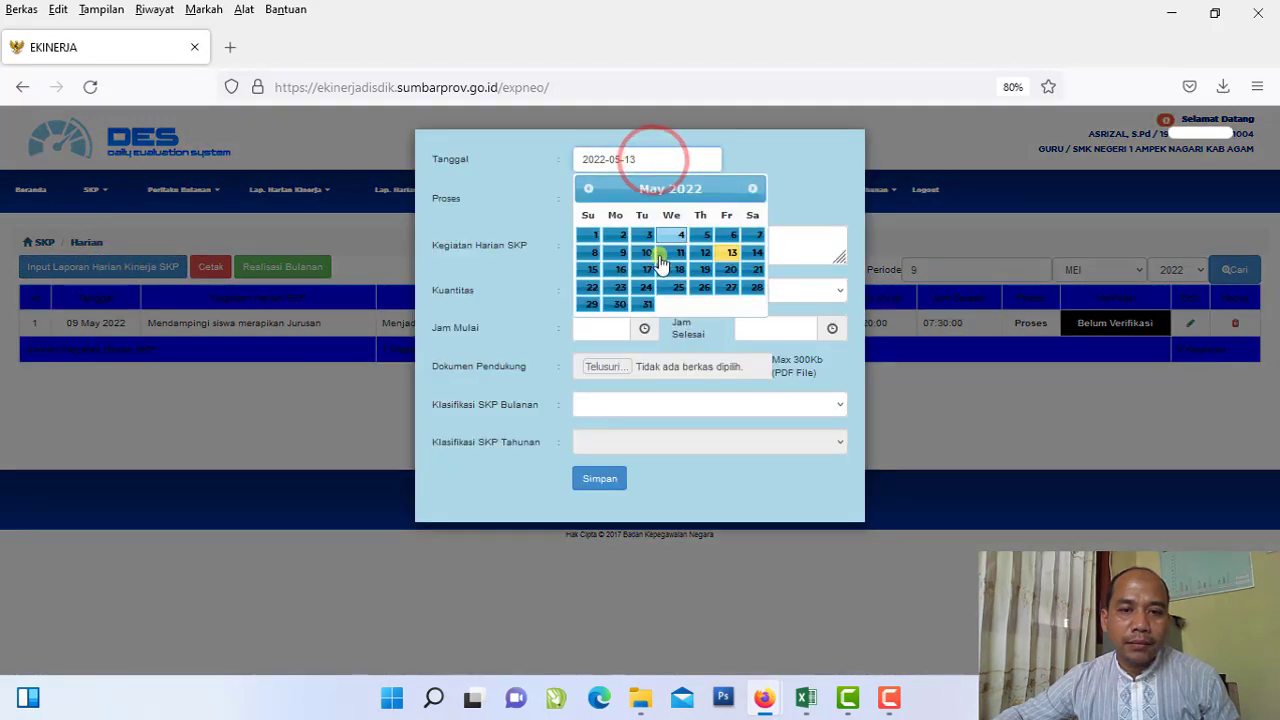
click(622, 254)
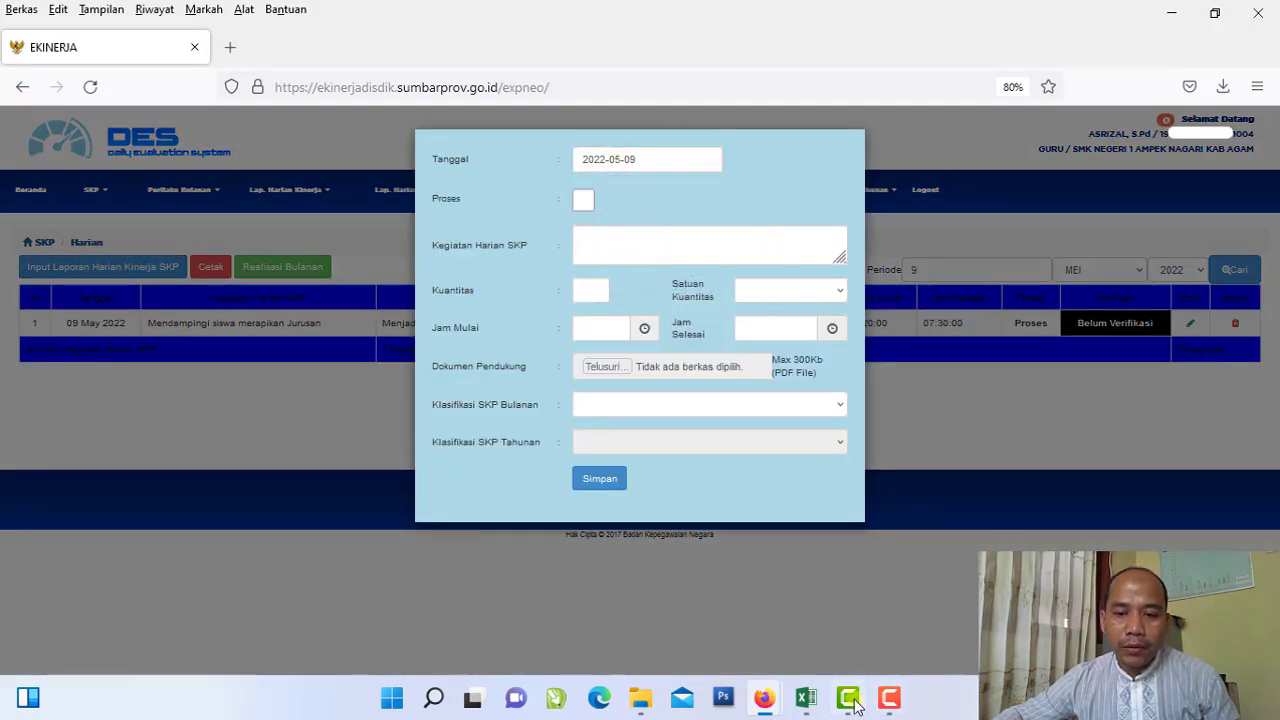
Step: Switch to the daily performance workbook in Excel and copy the activity text for 07:30 - 08:00 on 09 May 2022
click(815, 705)
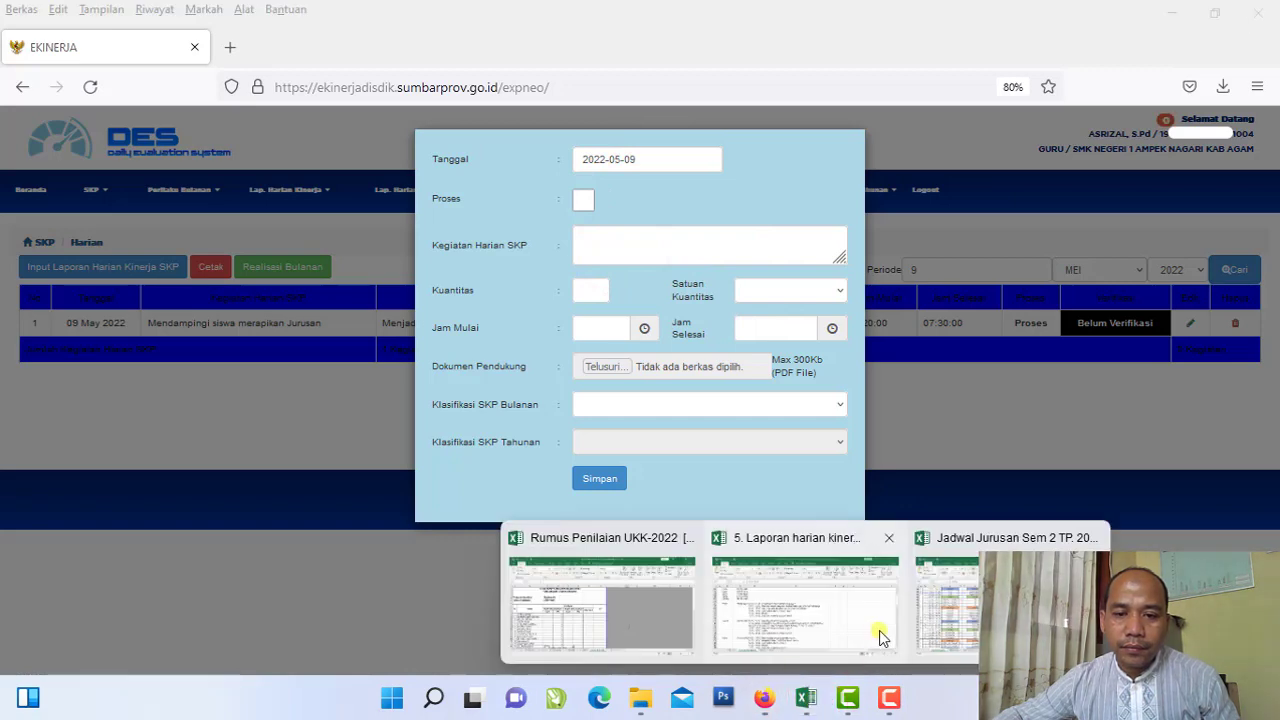
click(843, 622)
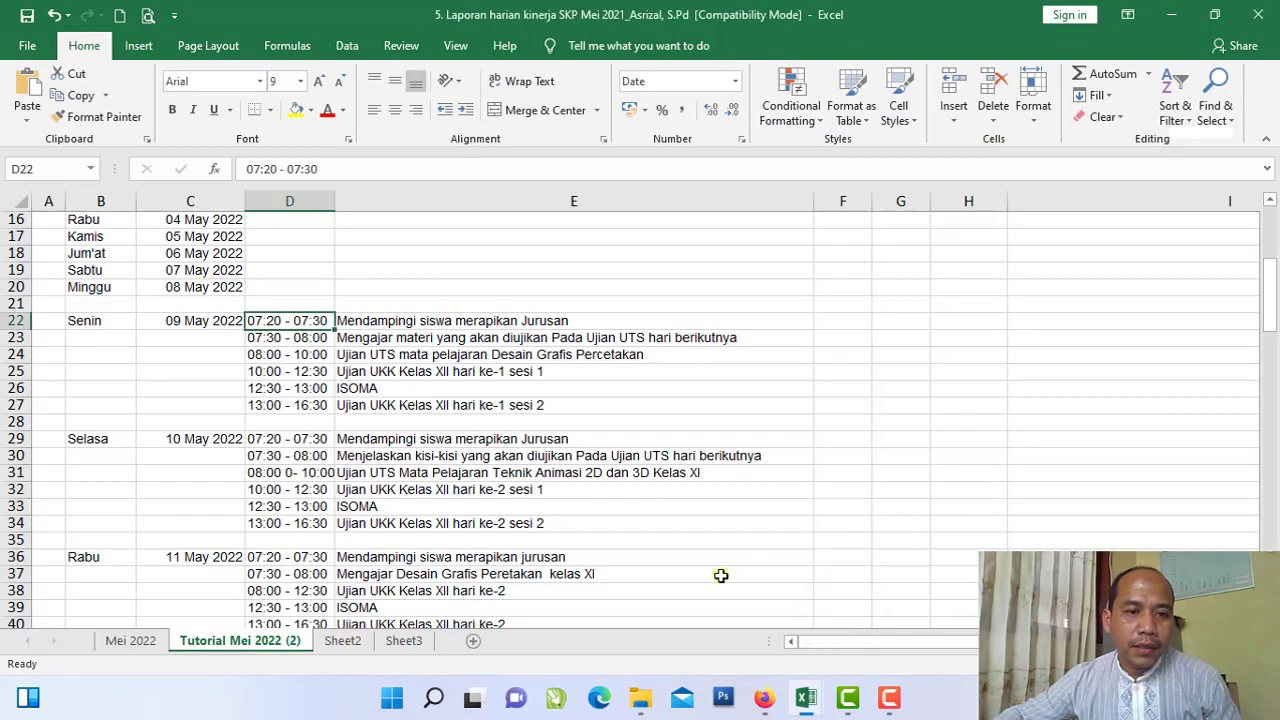
click(287, 337)
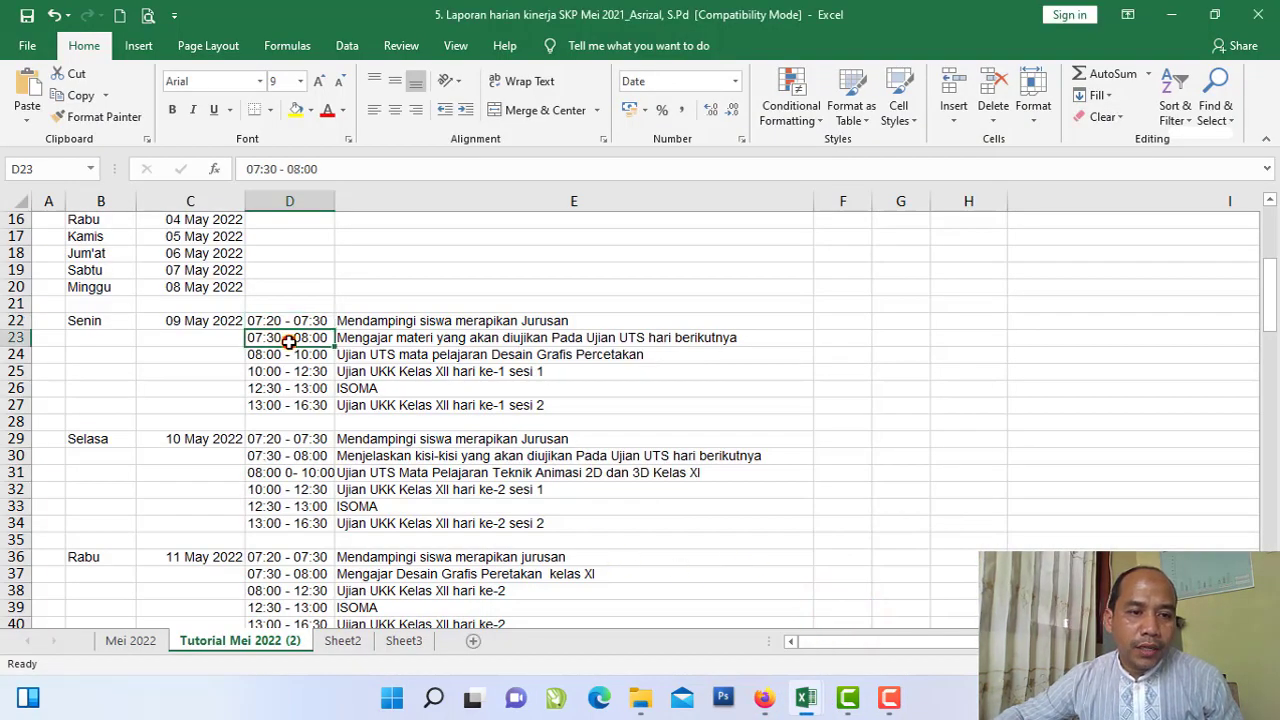
click(366, 337)
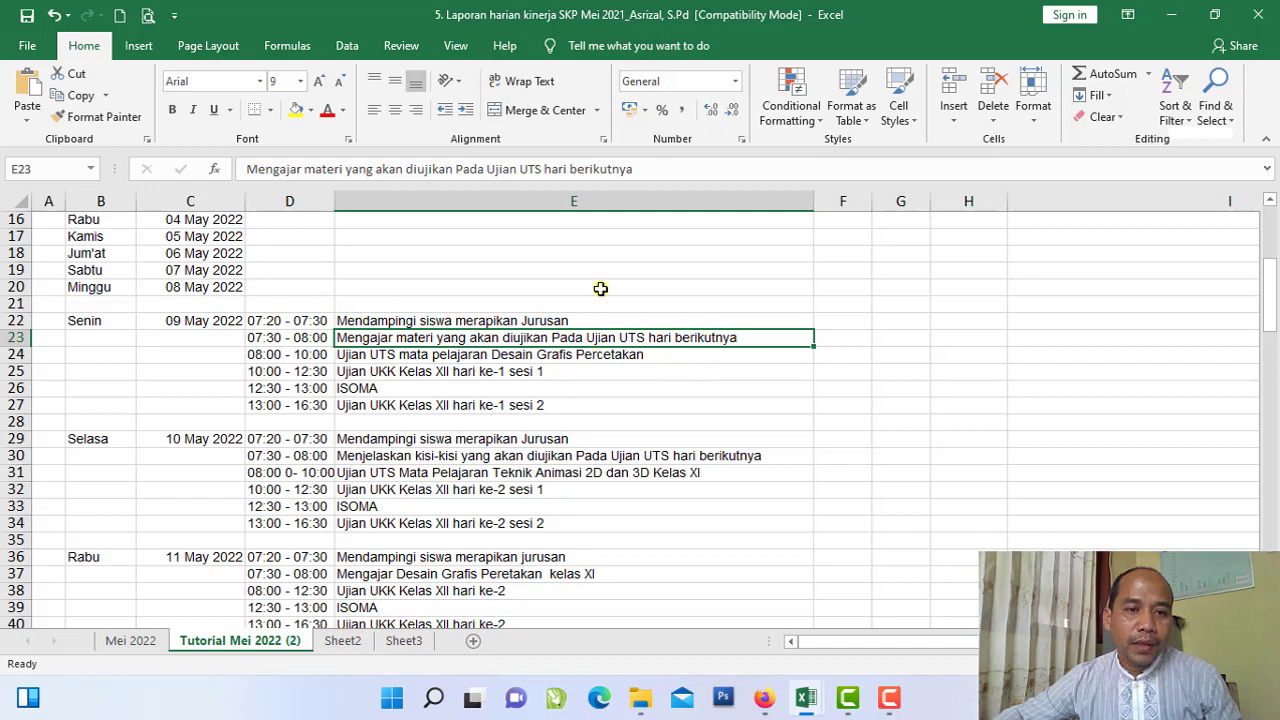
drag(606, 168, 245, 168)
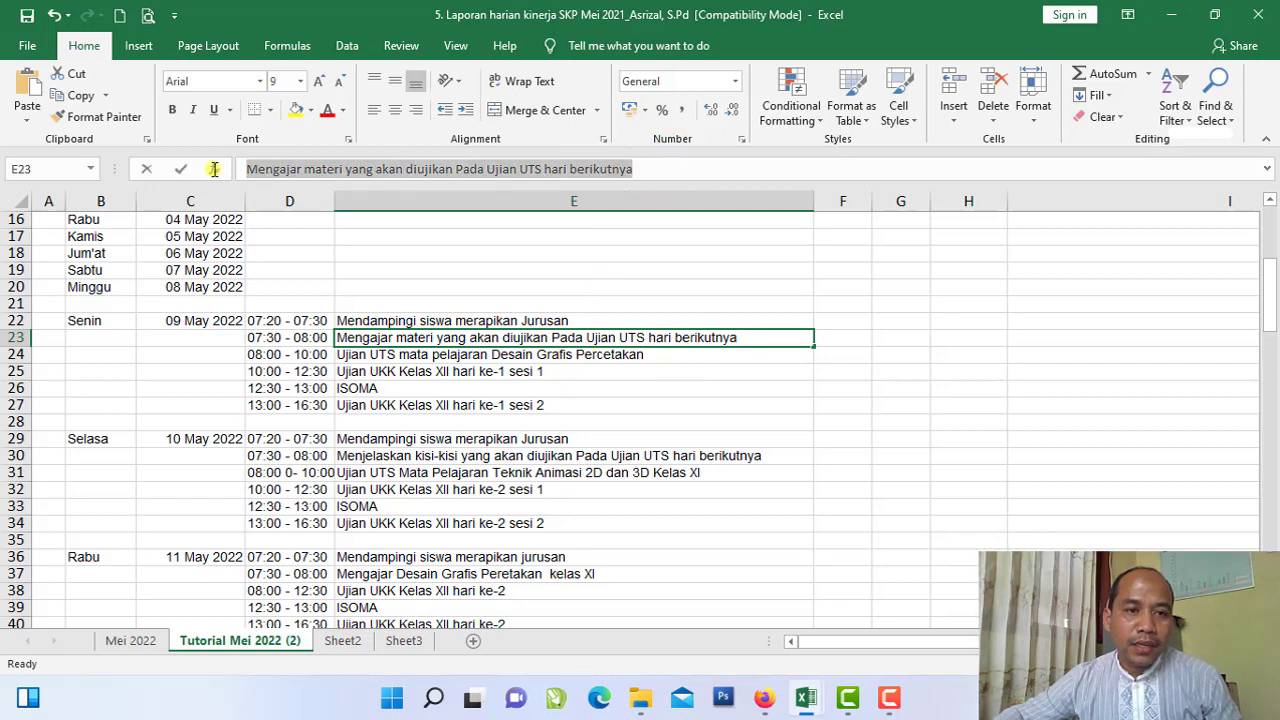
click(80, 96)
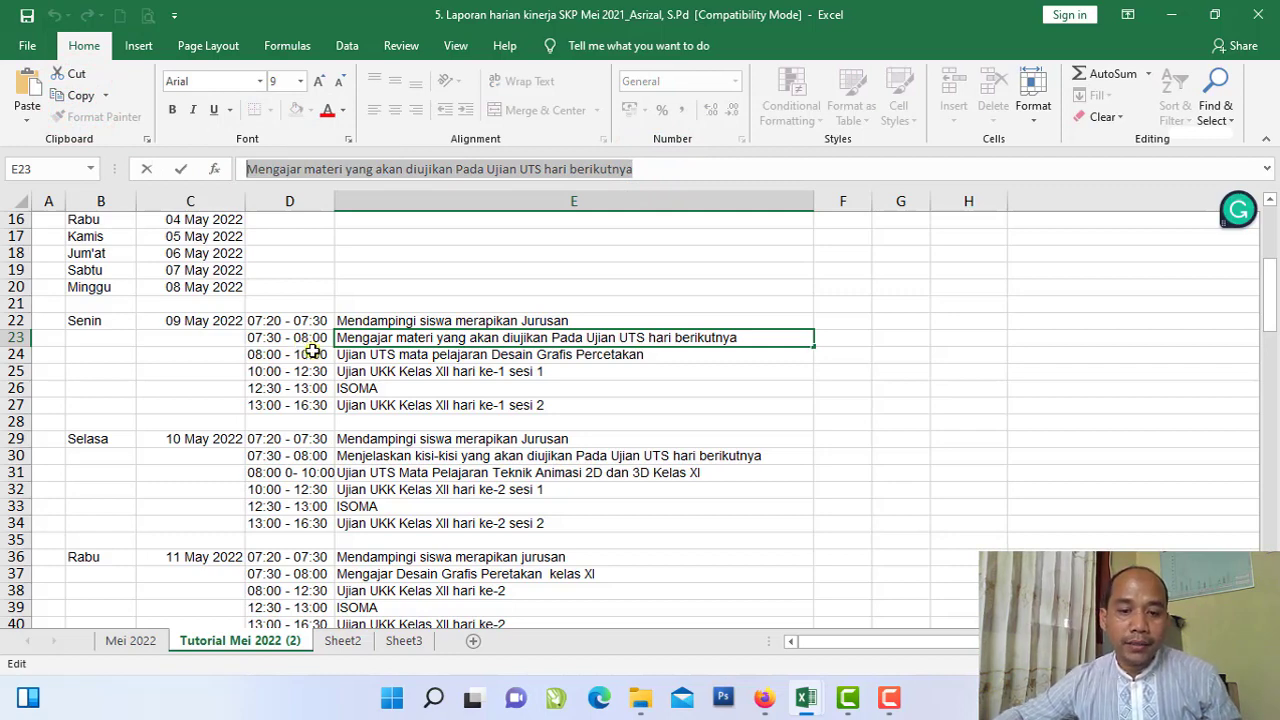
Step: Return to the EKINERJA form in Firefox and paste the copied activity text into Kegiatan Harian SKP
mouse_move(757, 697)
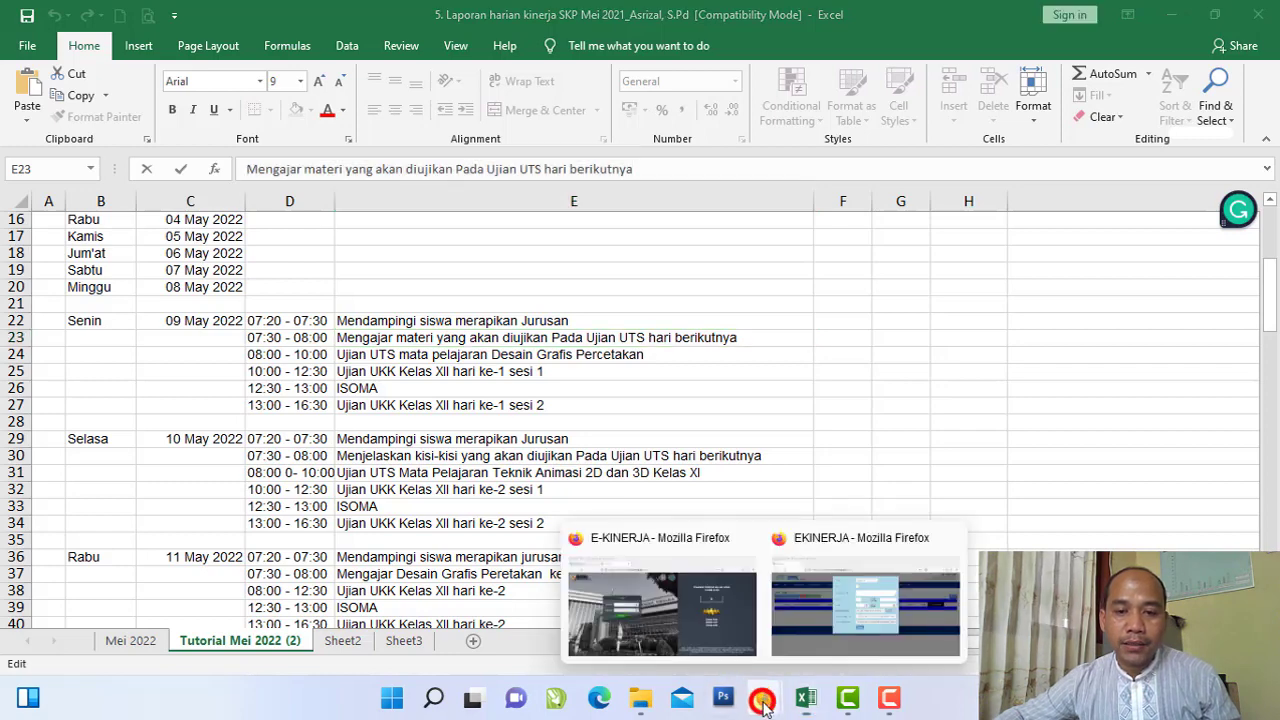
click(818, 655)
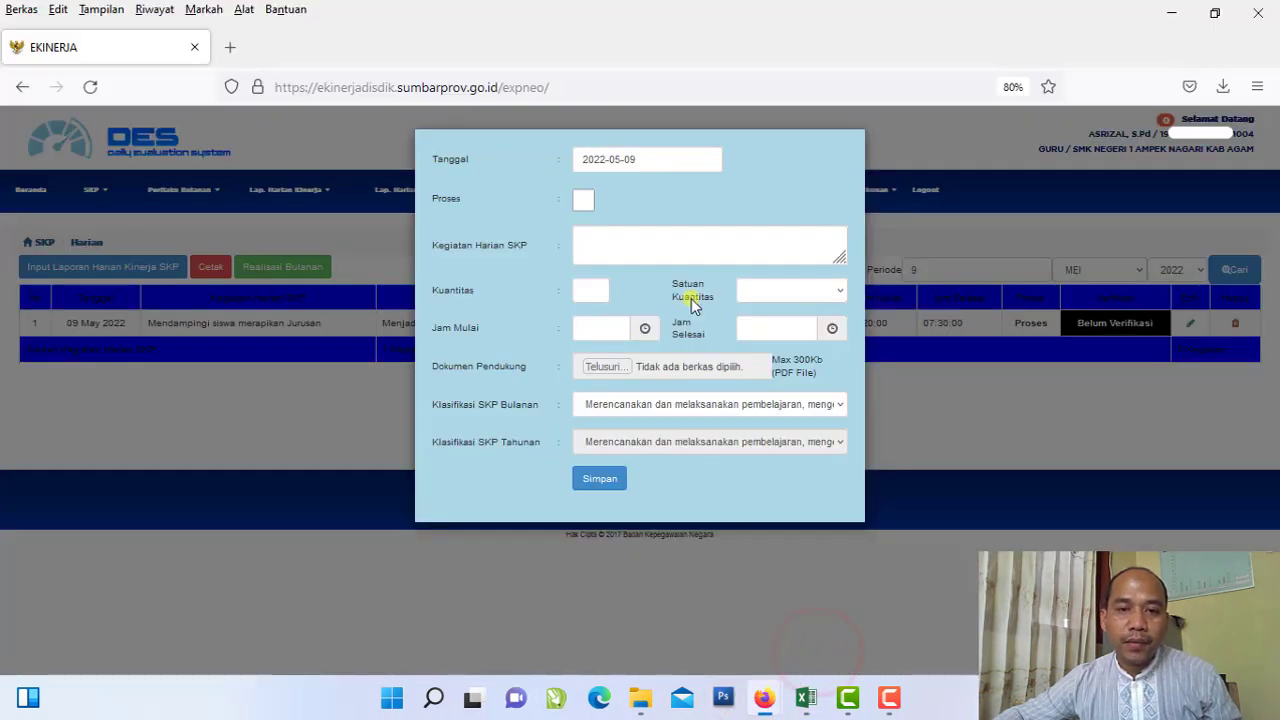
right_click(693, 245)
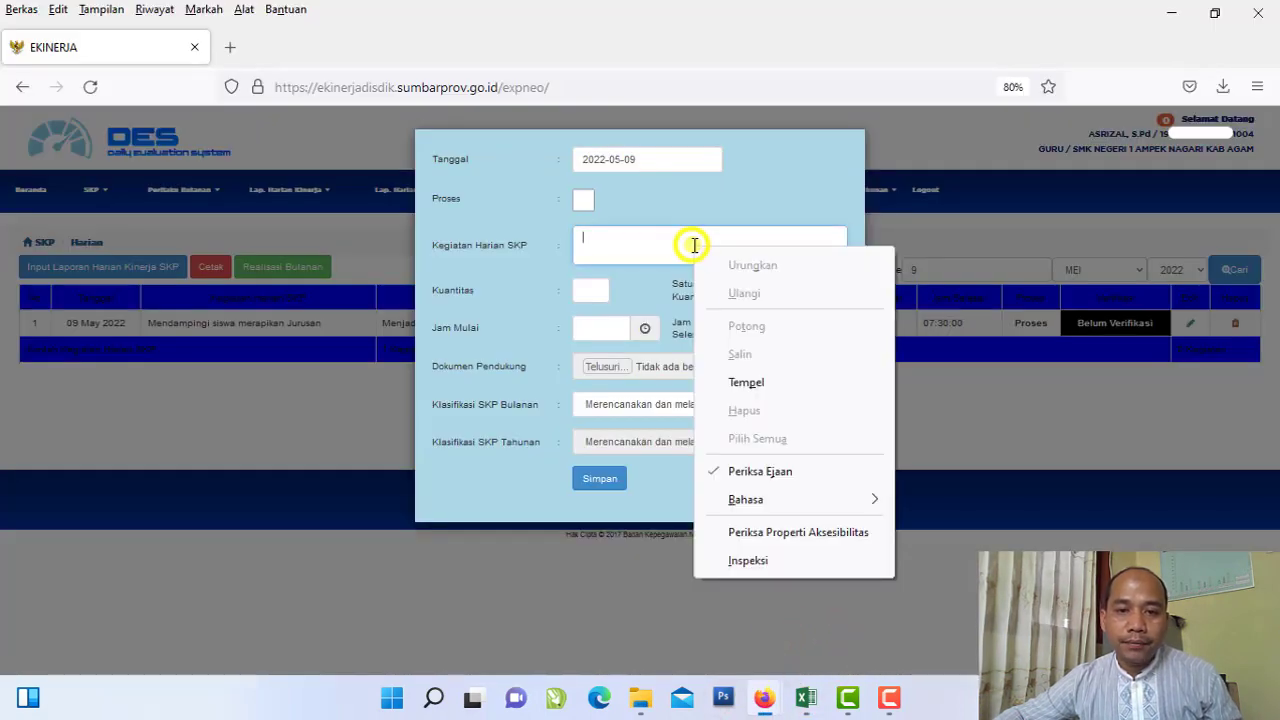
click(744, 384)
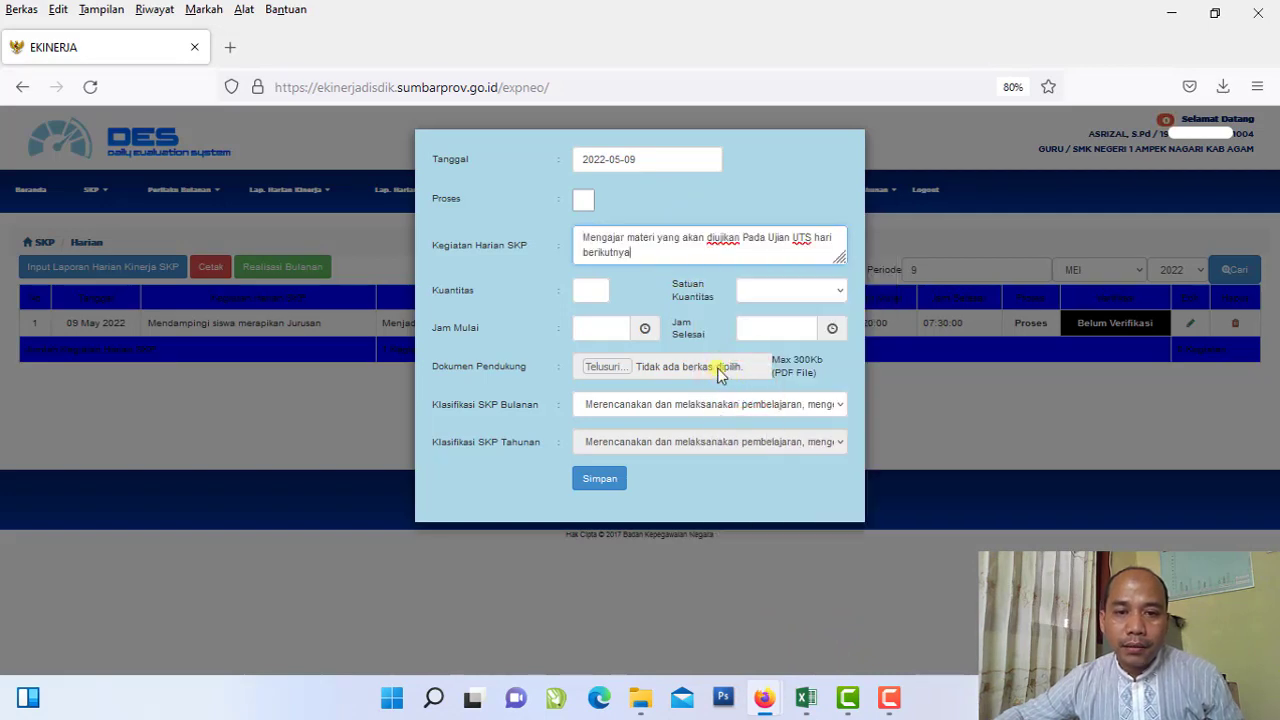
Step: Mark the activity as Proses, accepting the confirmation, and set Kuantitas to 1
click(585, 201)
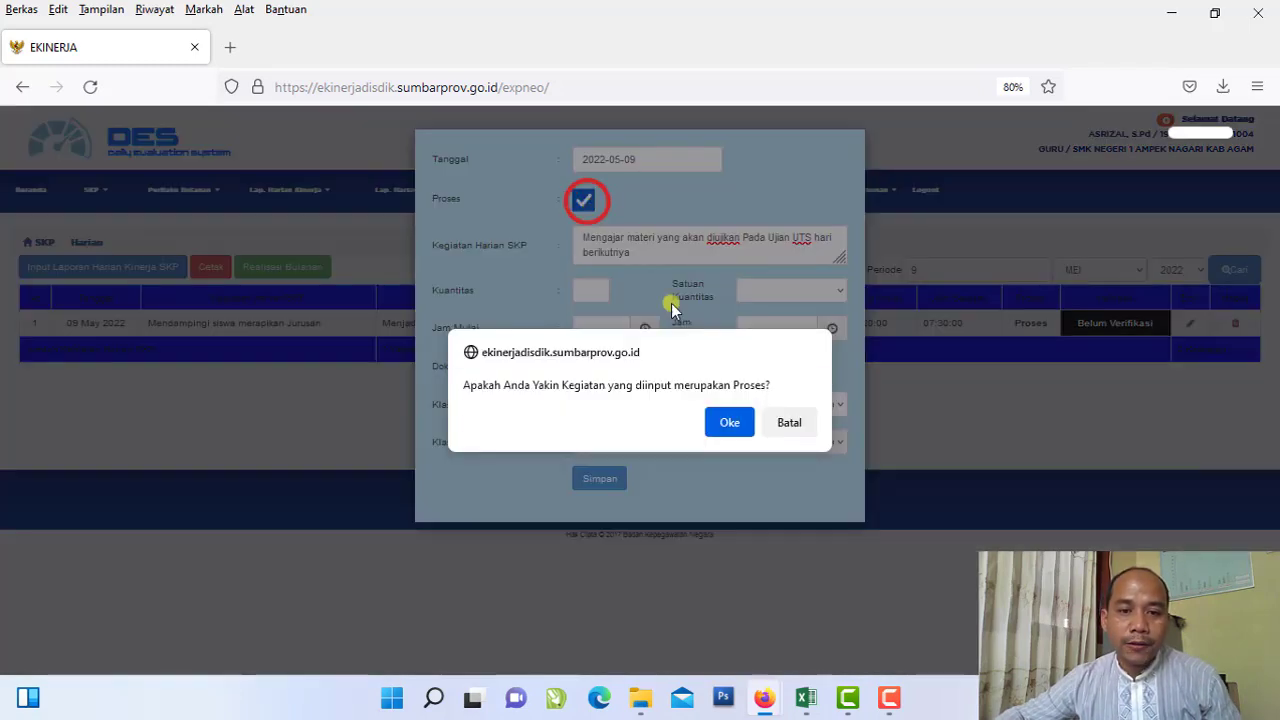
click(728, 420)
click(588, 294)
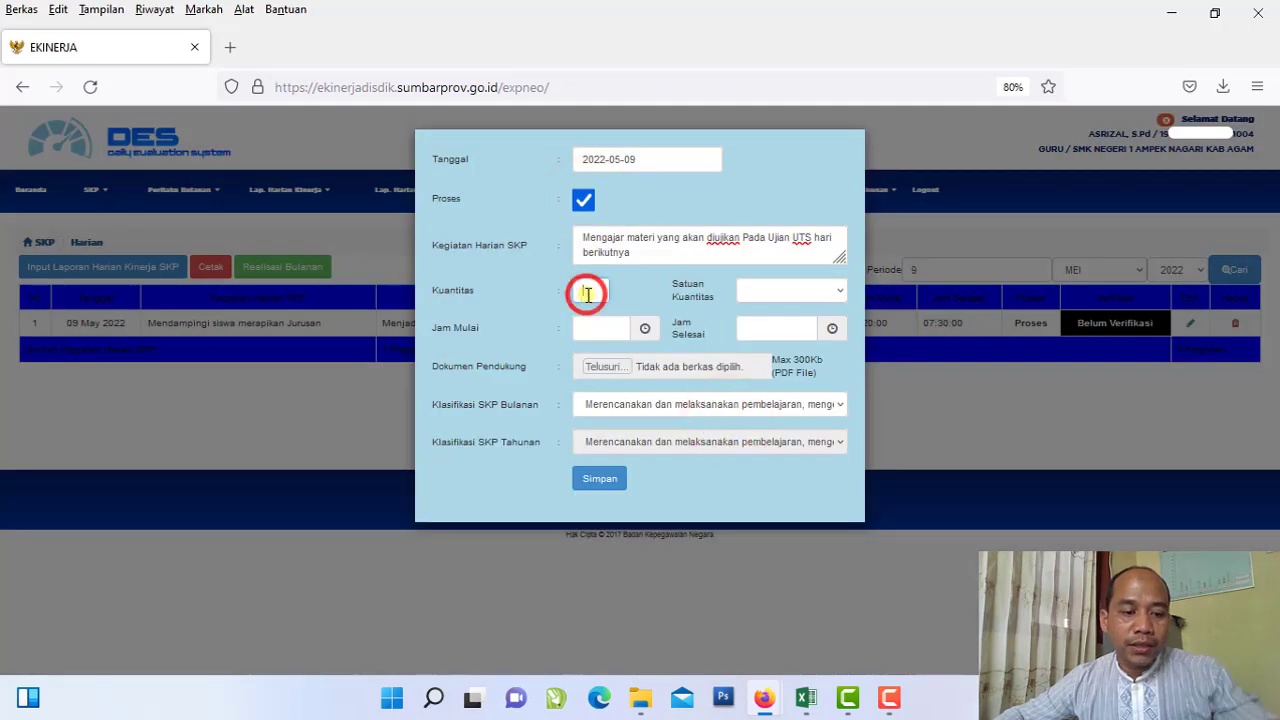
click(588, 318)
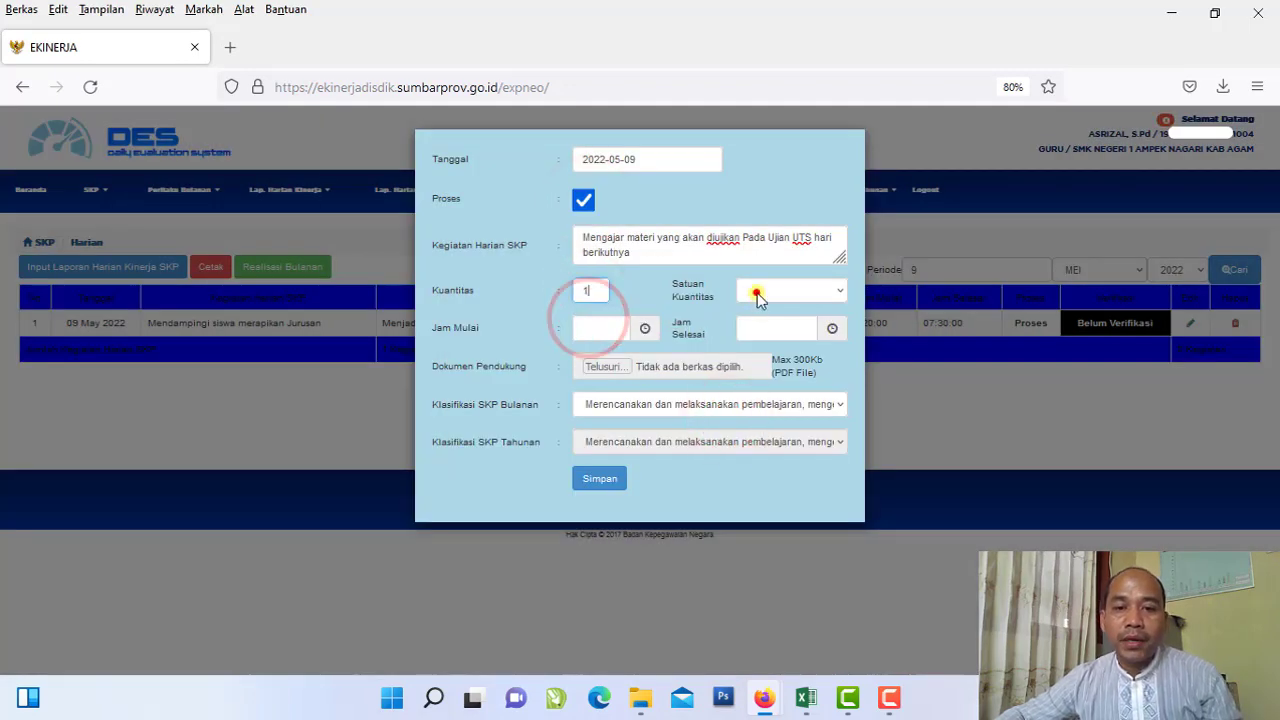
Step: Choose LPK as the Satuan Kuantitas for the teaching activity
click(758, 290)
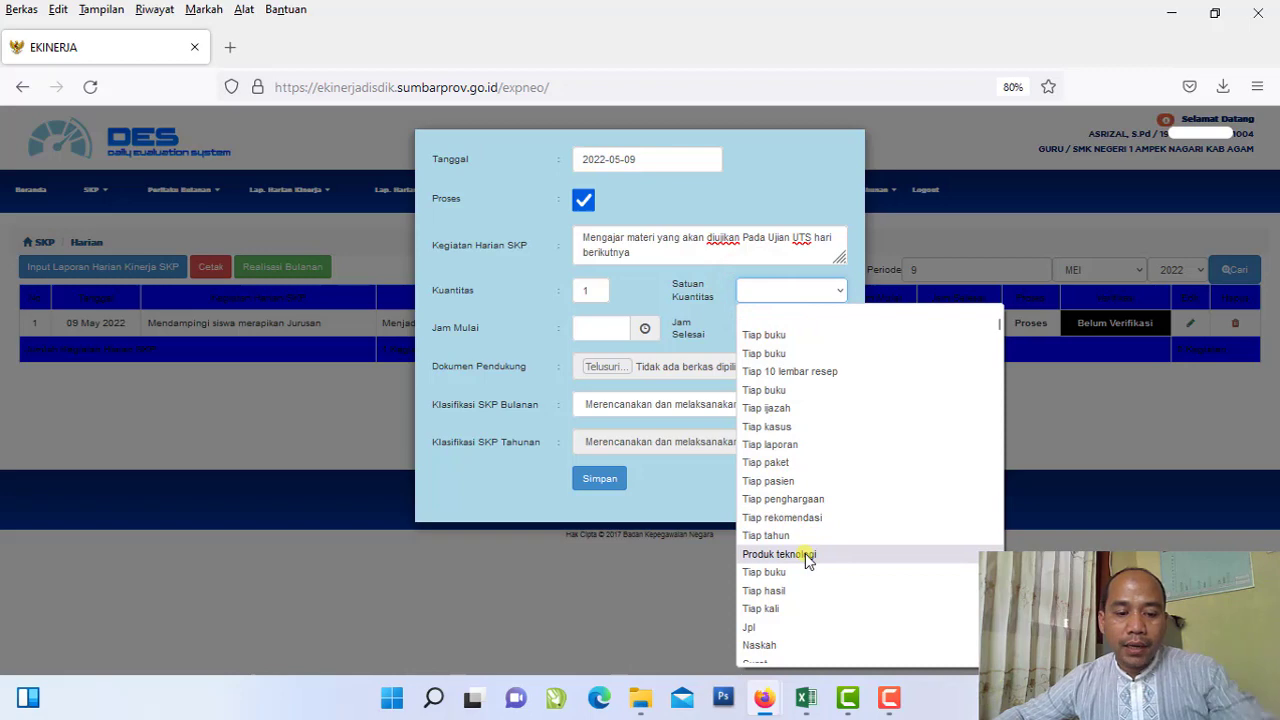
key(l)
key(l)
key(l)
key(l)
scroll(808, 560, down, 10)
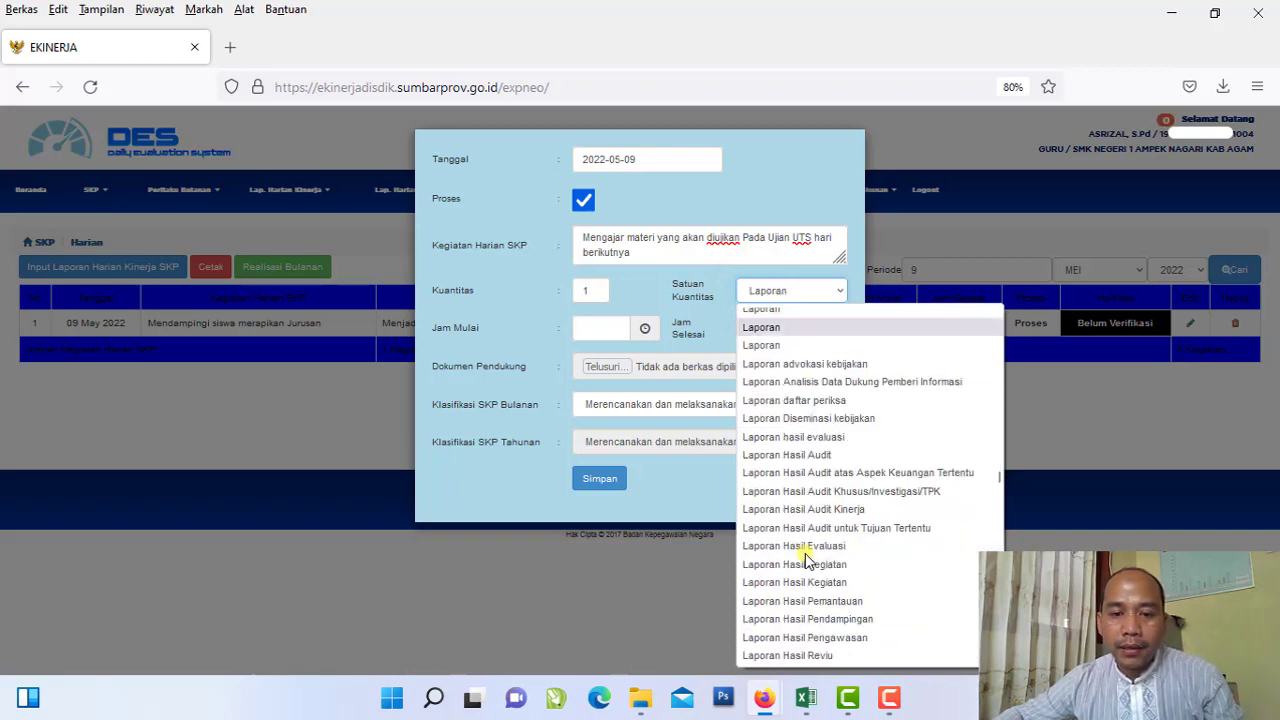
scroll(808, 560, down, 10)
scroll(790, 535, up, 3)
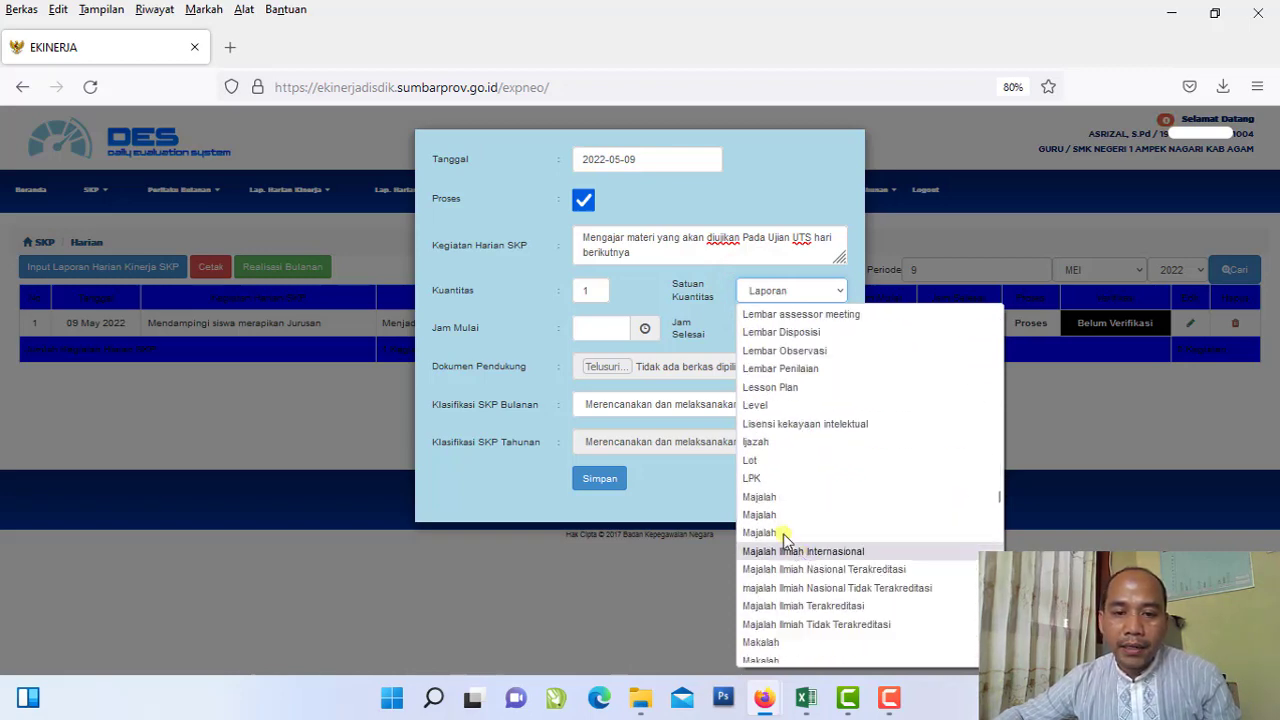
click(760, 478)
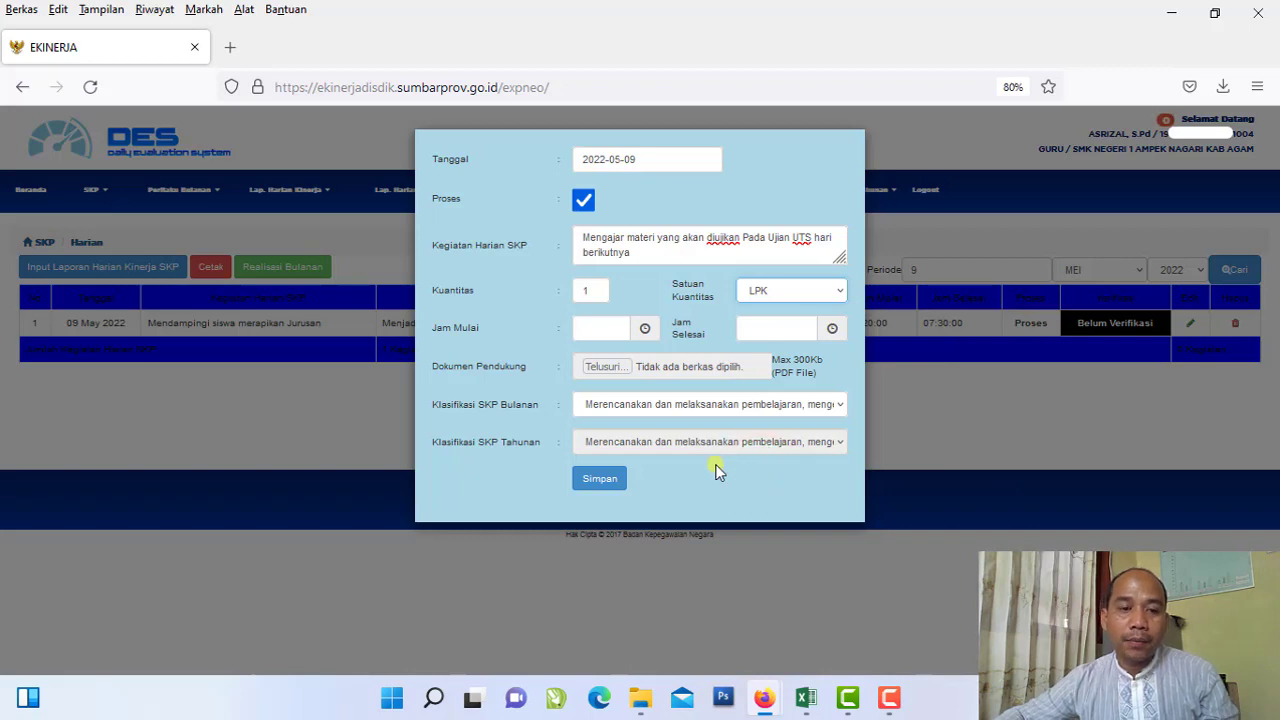
Step: Set the activity's time range to 07:30–08:00 and choose the "Merencanakan dan melaksanakan pembelajaran" option as Klasifikasi SKP Bulanan
click(595, 324)
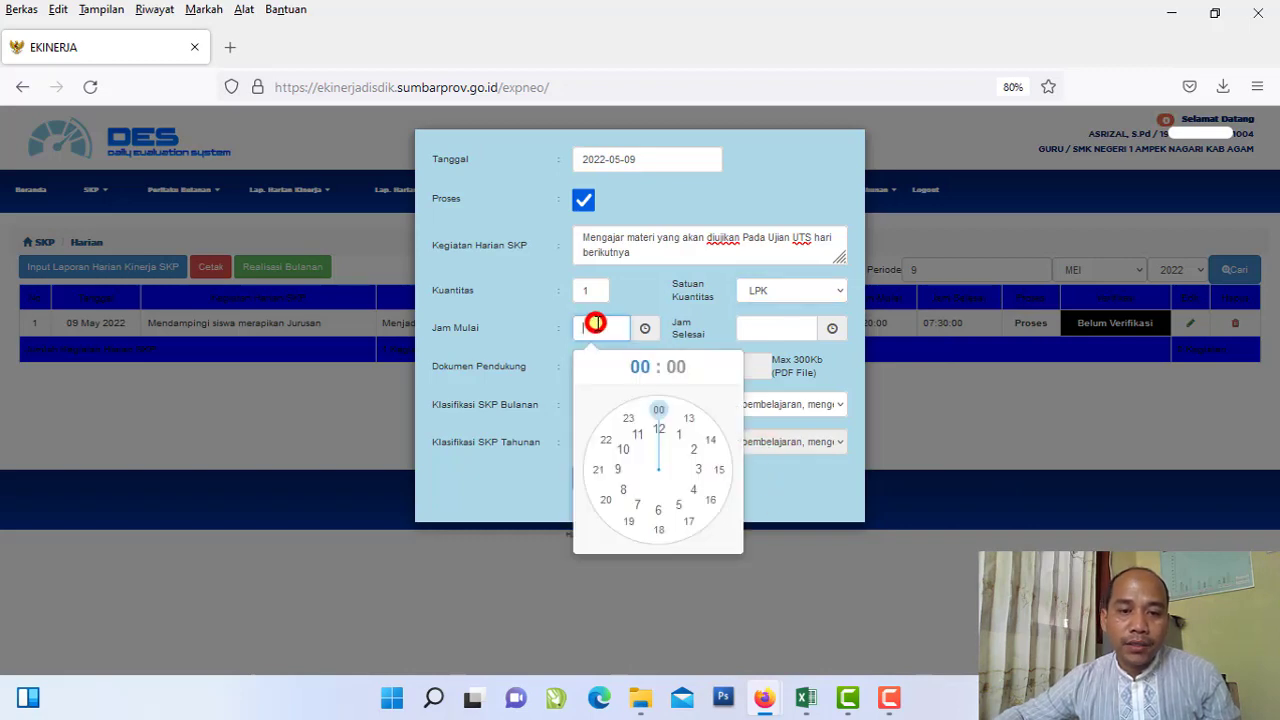
click(641, 508)
click(661, 527)
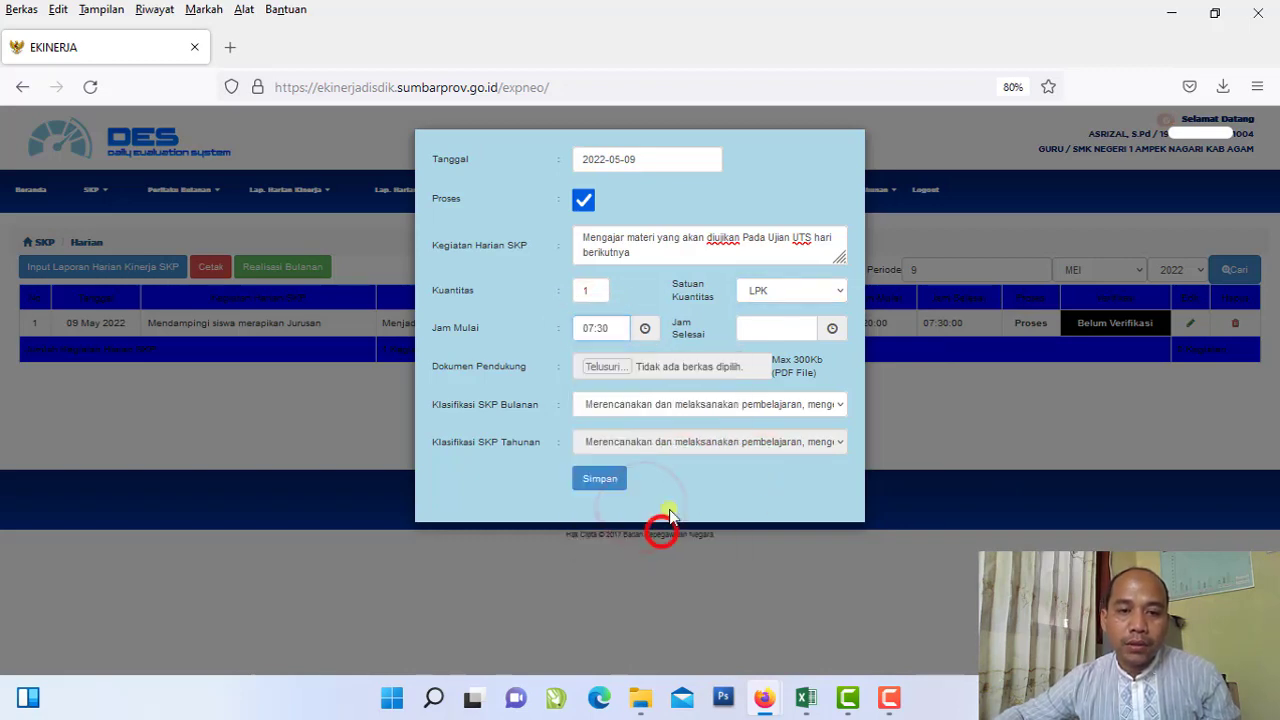
click(780, 326)
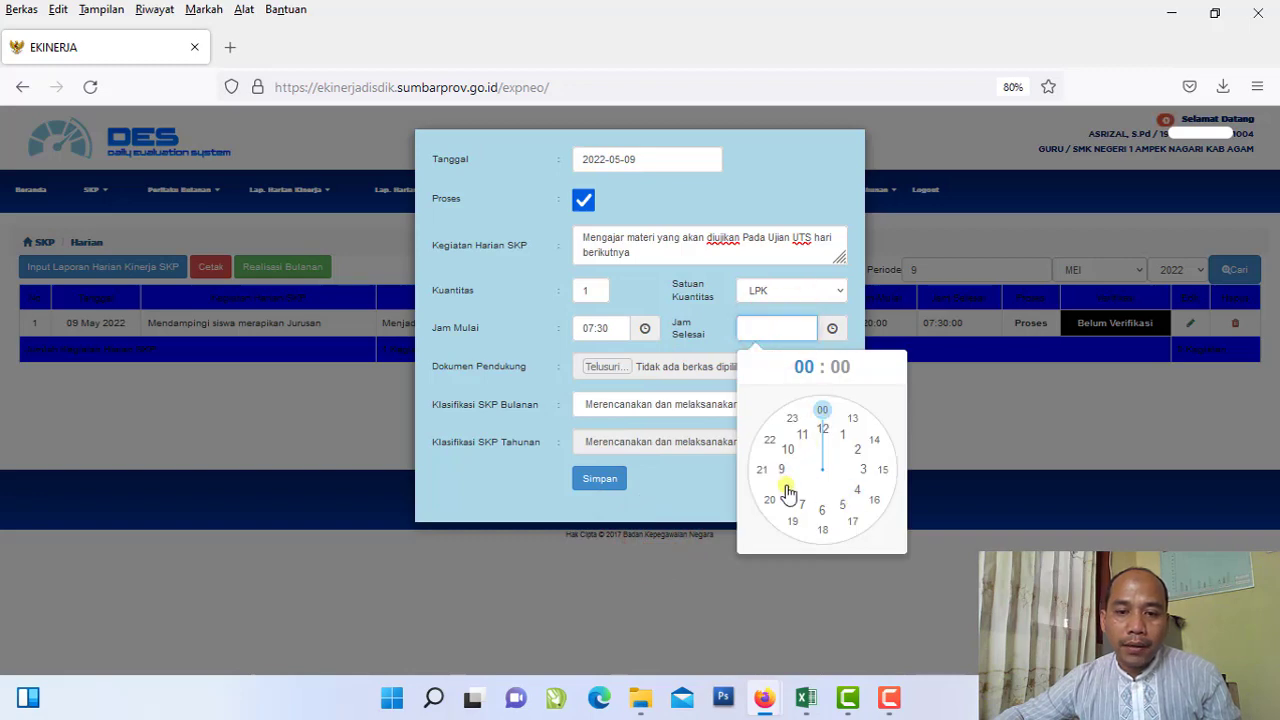
click(787, 490)
click(823, 410)
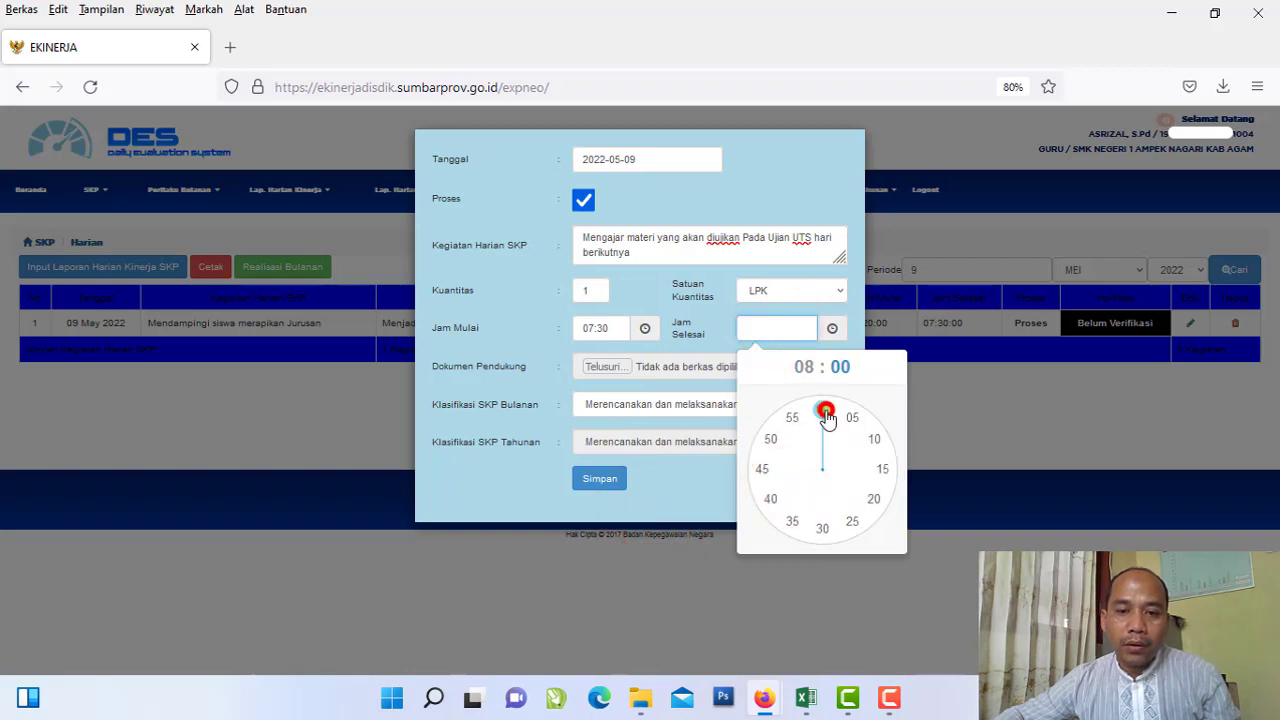
click(728, 406)
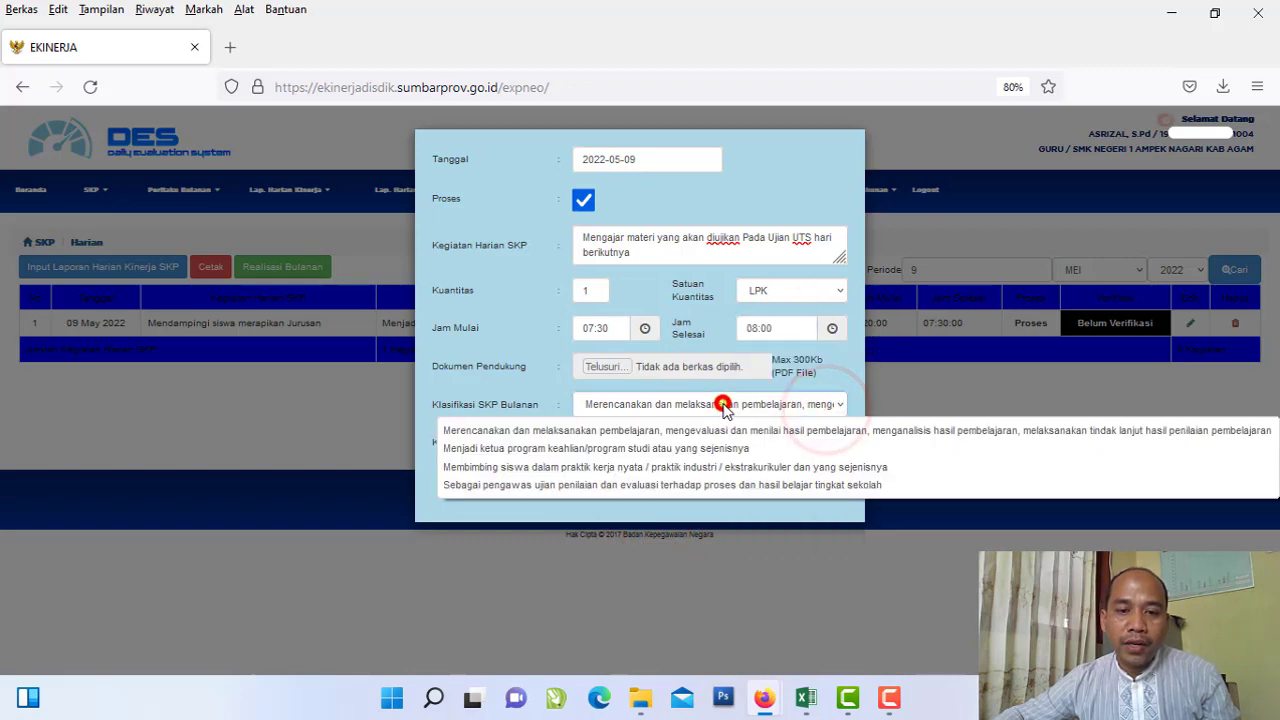
click(602, 431)
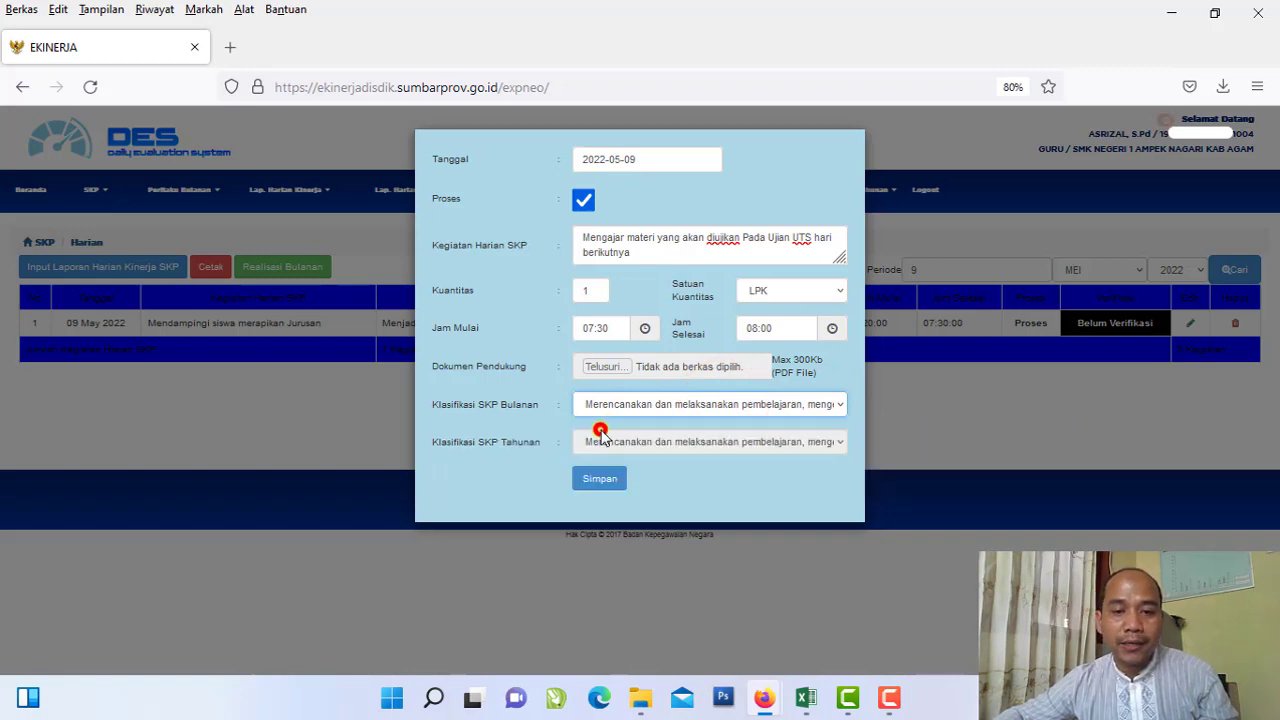
Step: Save the 07:30–08:00 teaching activity report, accepting the confirmations
click(612, 484)
click(716, 428)
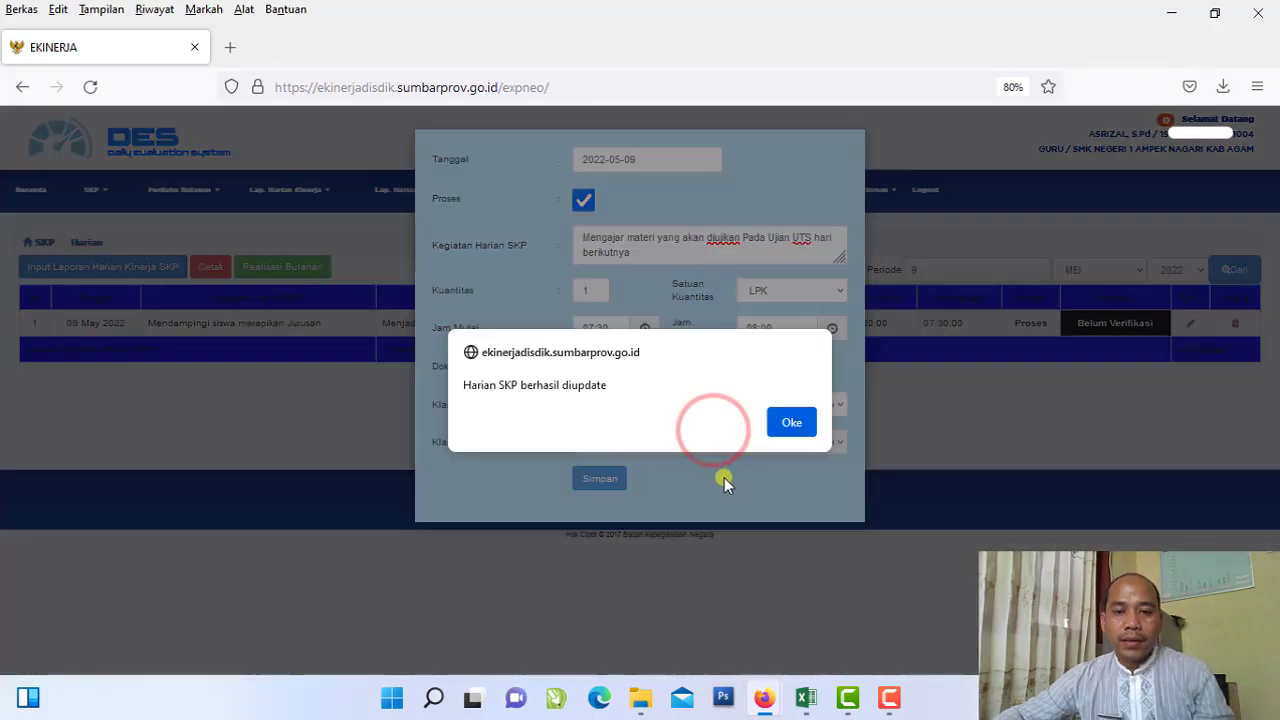
click(789, 420)
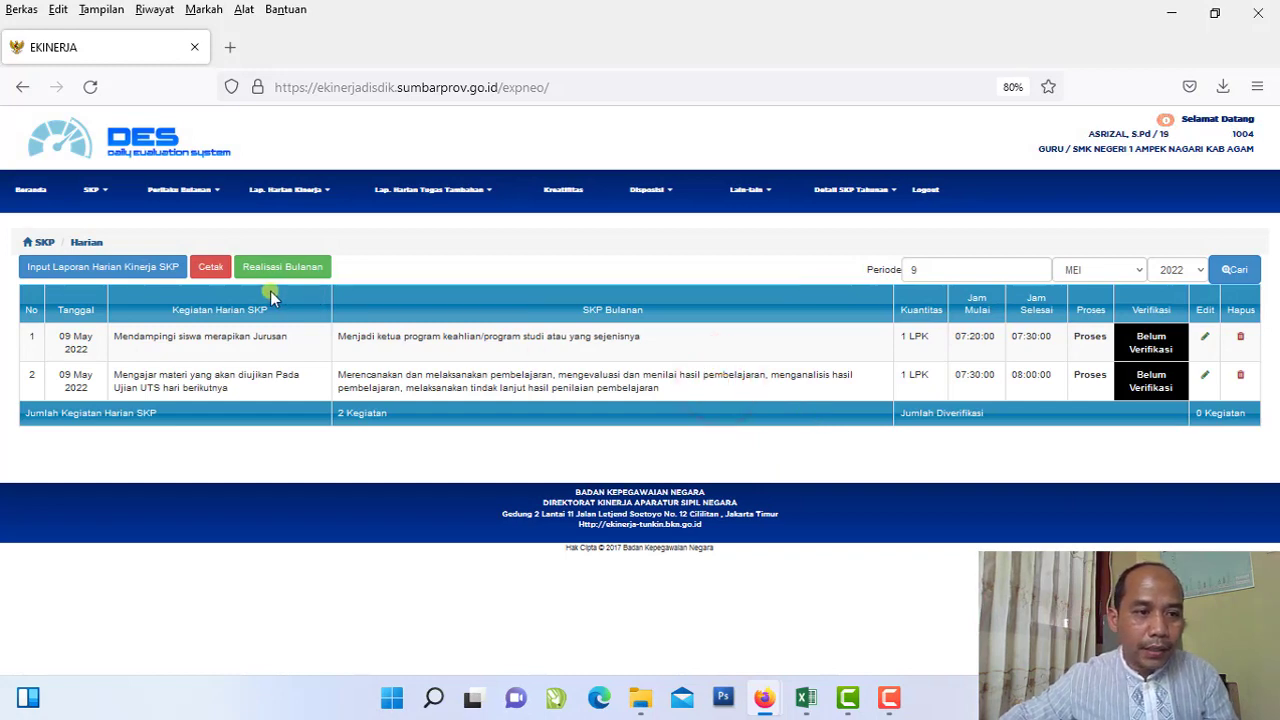
Step: Start a new daily SKP report and set Tanggal to 2022-05-09
click(134, 272)
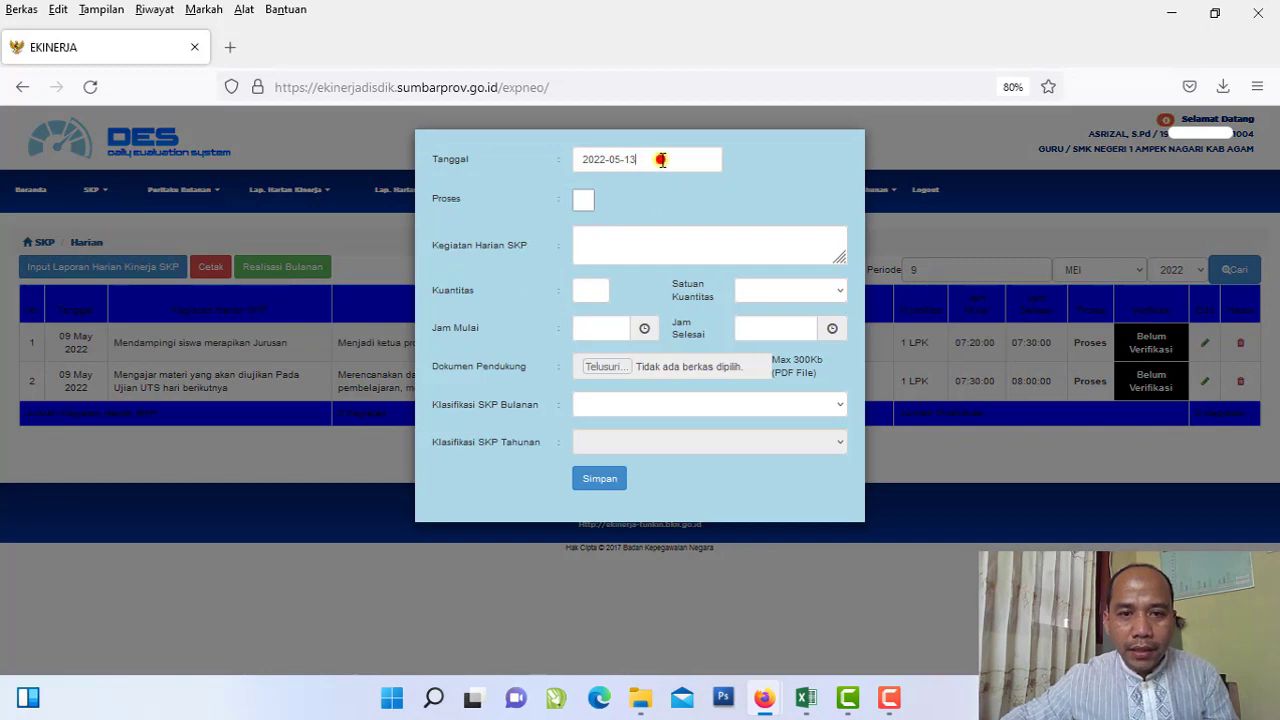
click(661, 160)
click(614, 251)
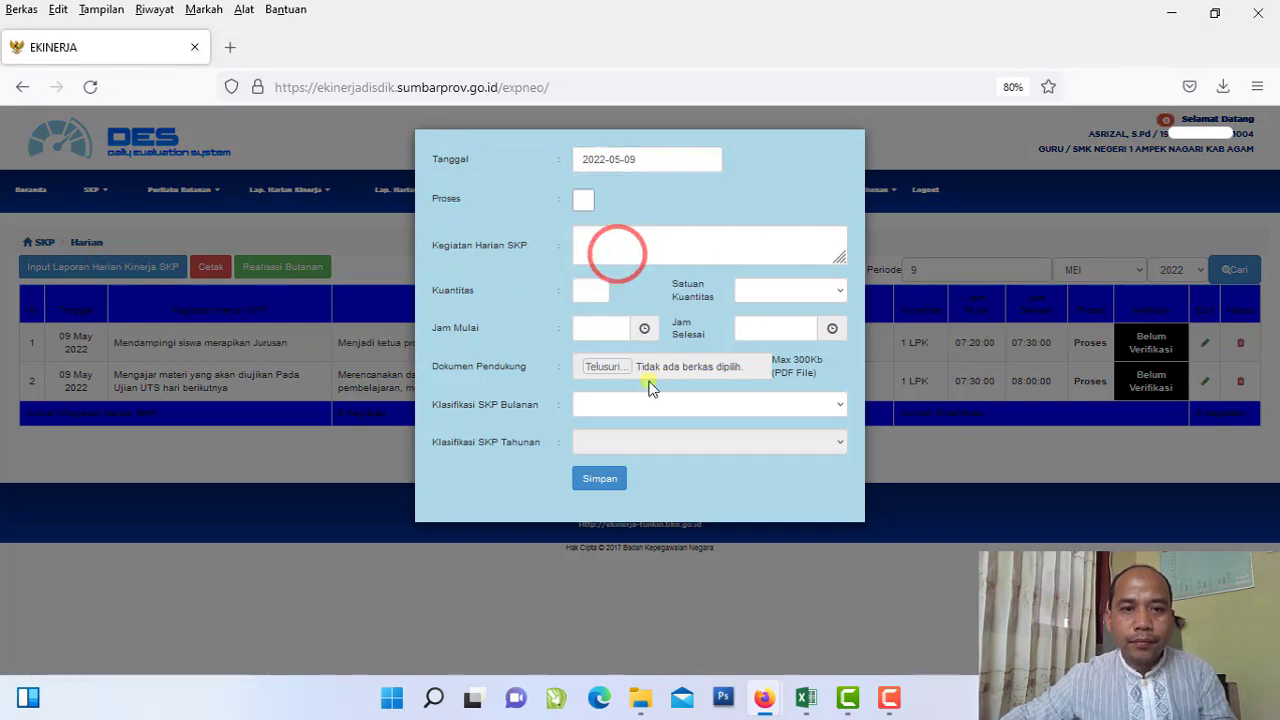
Step: Switch to the Excel journal and copy the 08:00–10:00 activity text for 9 May, "Ujian UTS mata pelajaran Desain Grafis Percetakan"
mouse_move(812, 697)
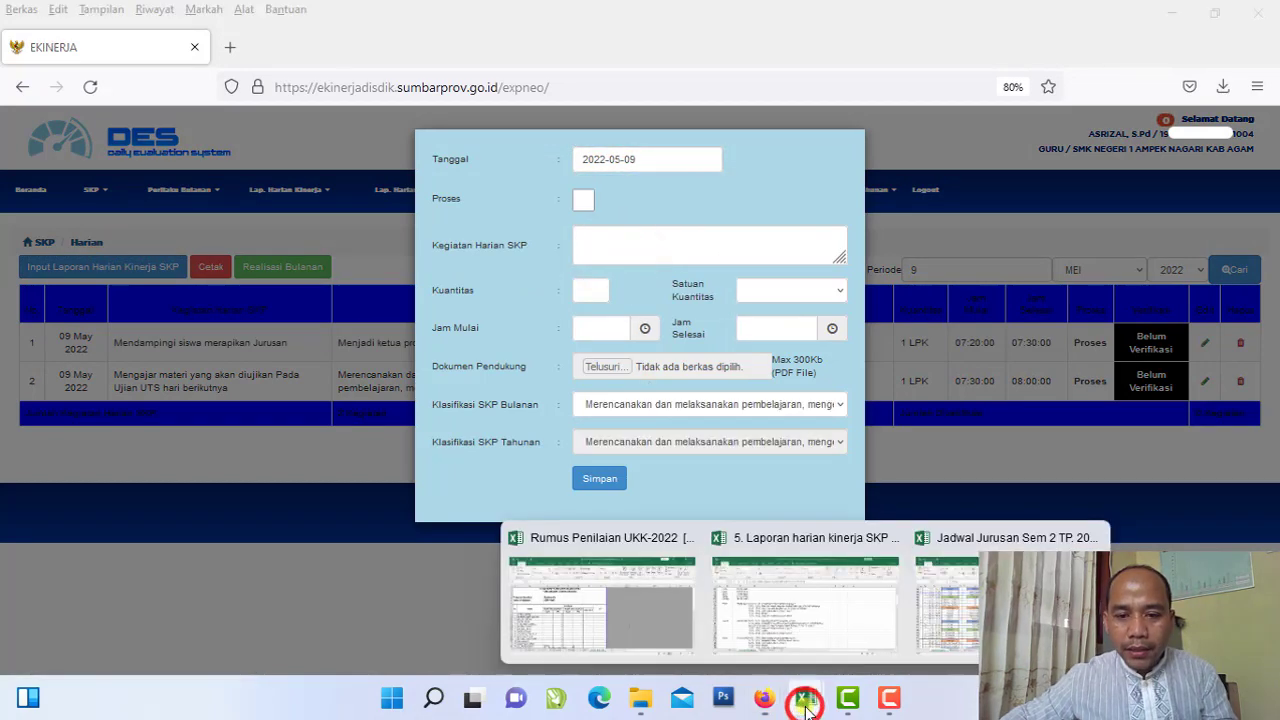
click(779, 627)
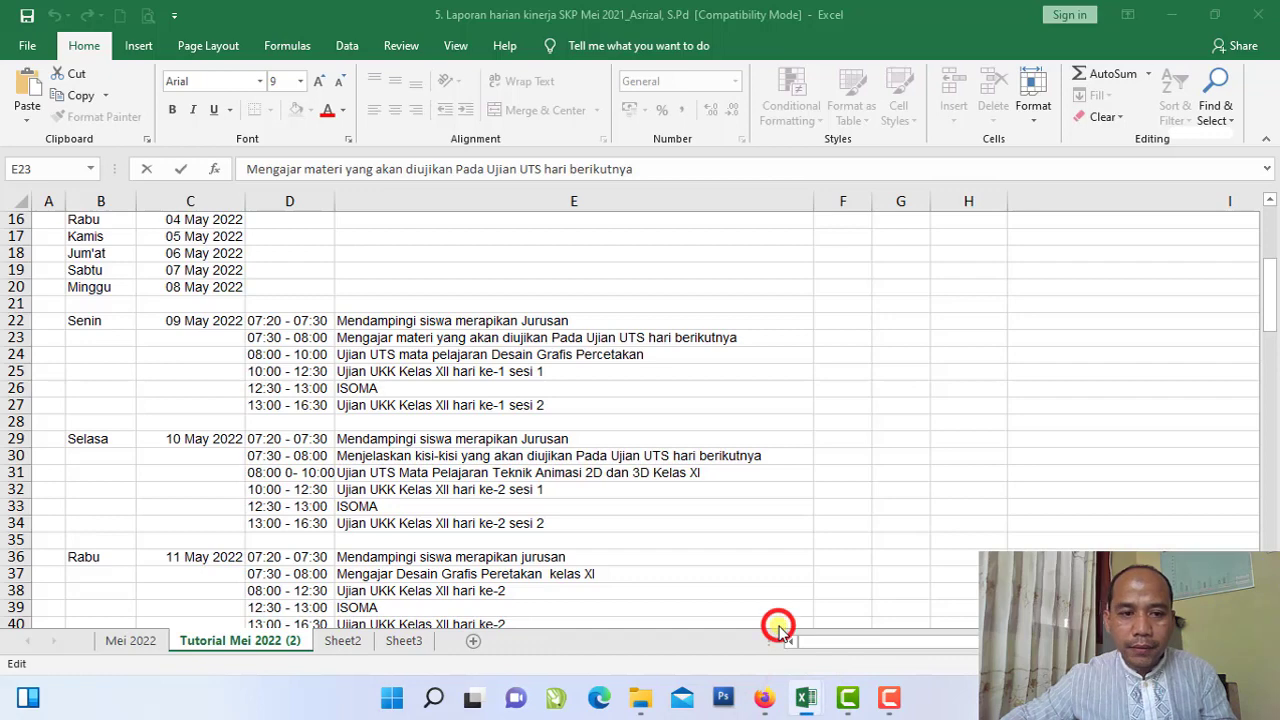
click(408, 356)
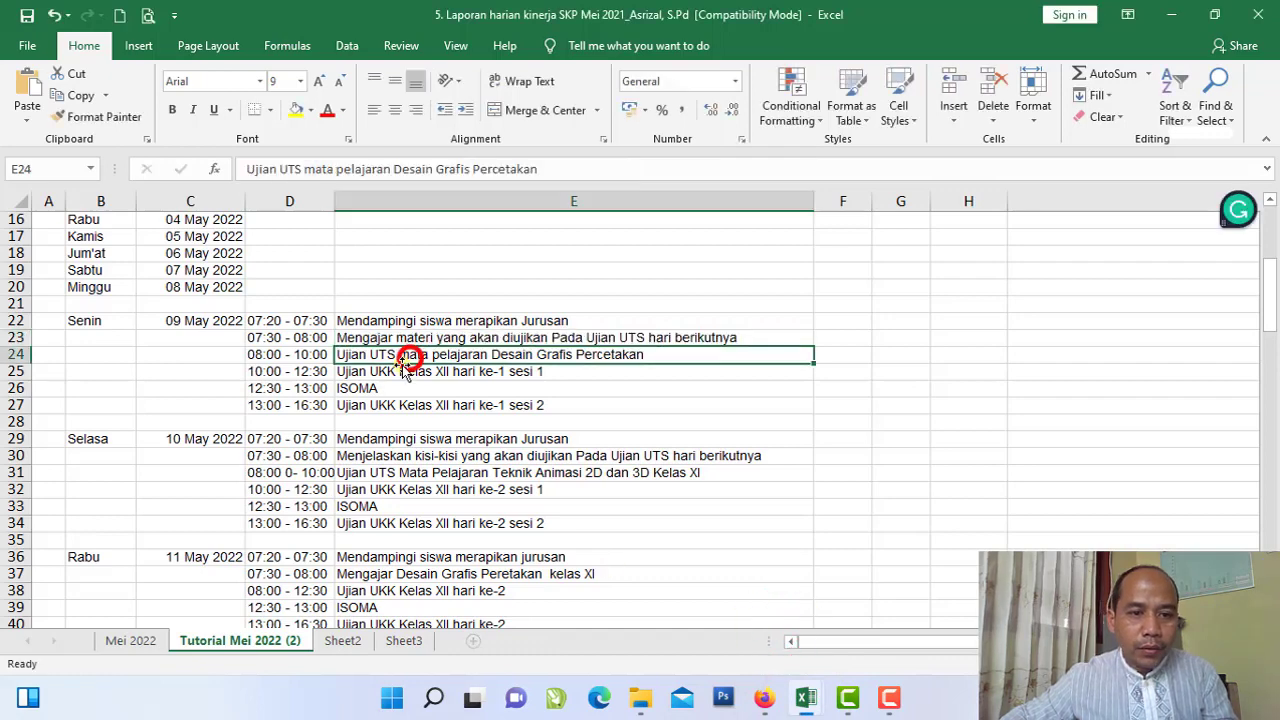
click(300, 357)
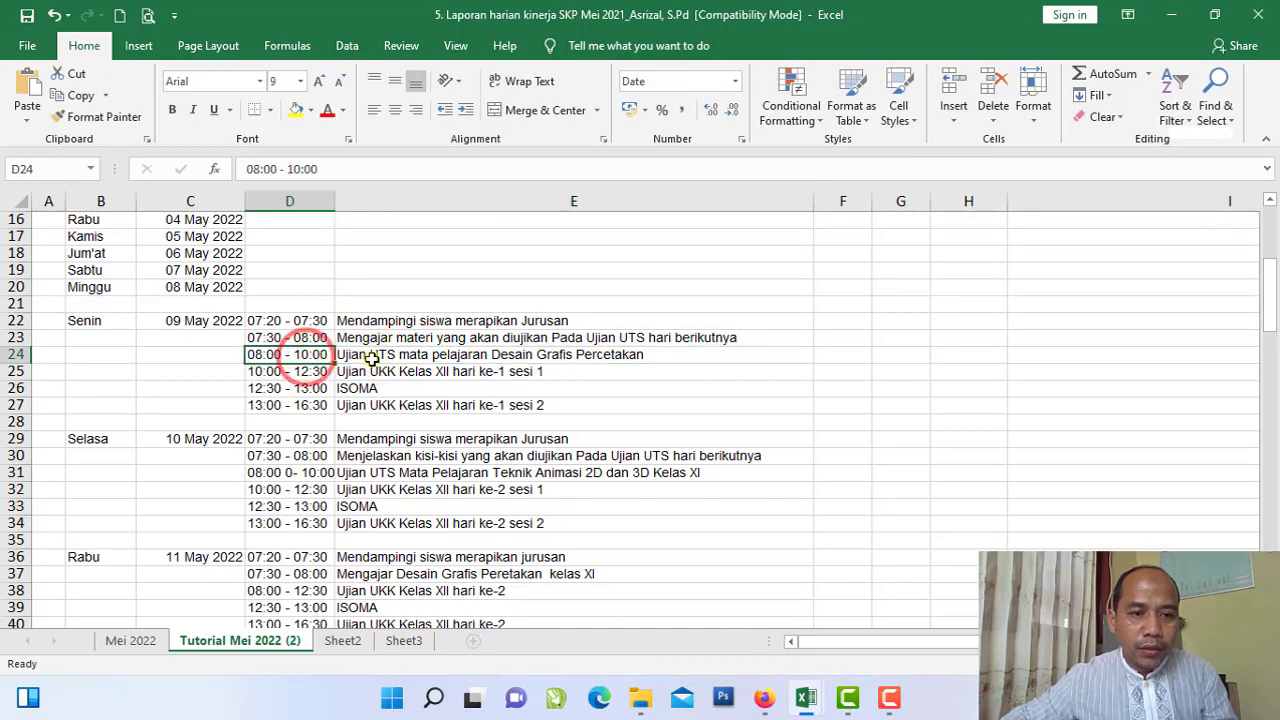
click(378, 355)
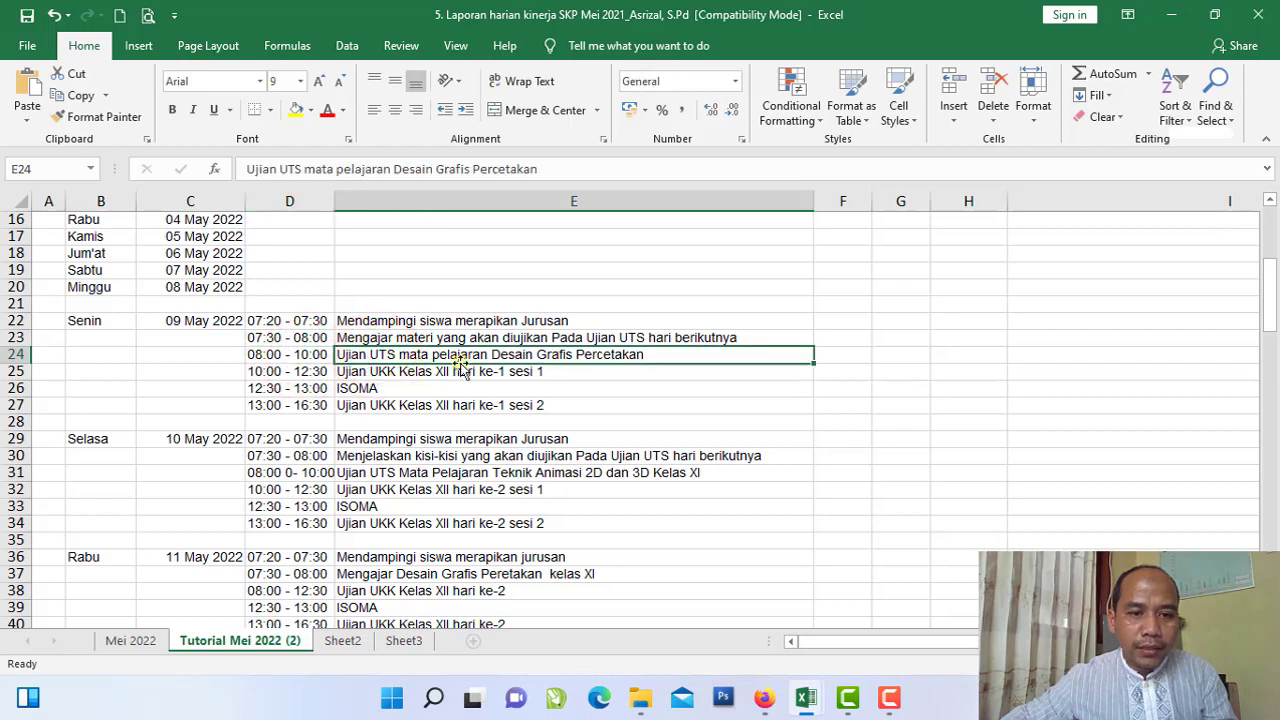
click(634, 370)
click(630, 358)
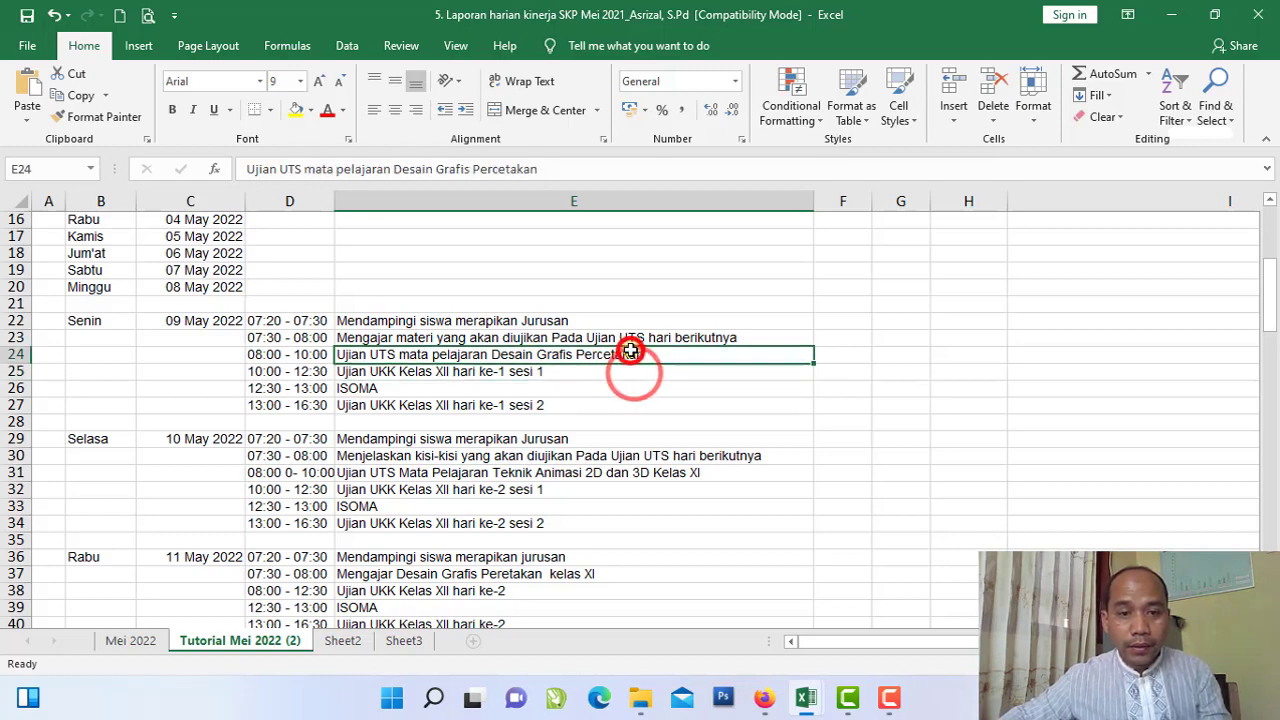
drag(551, 168, 244, 168)
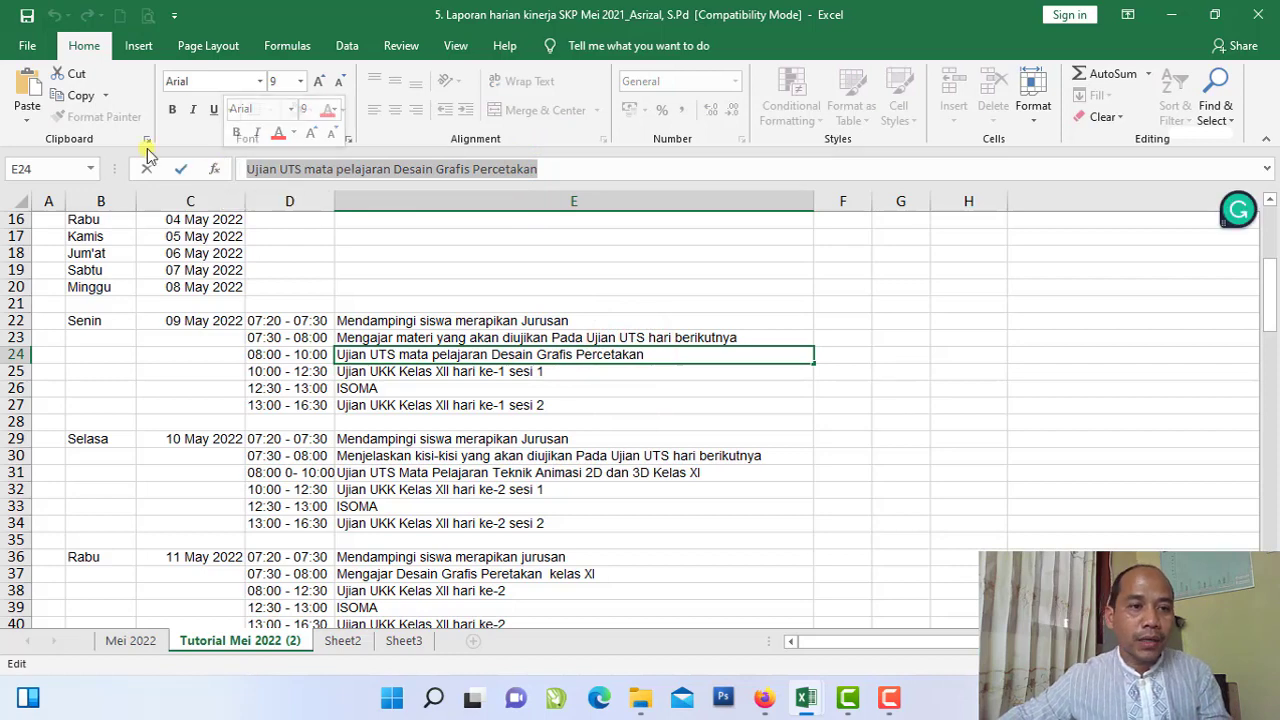
click(78, 100)
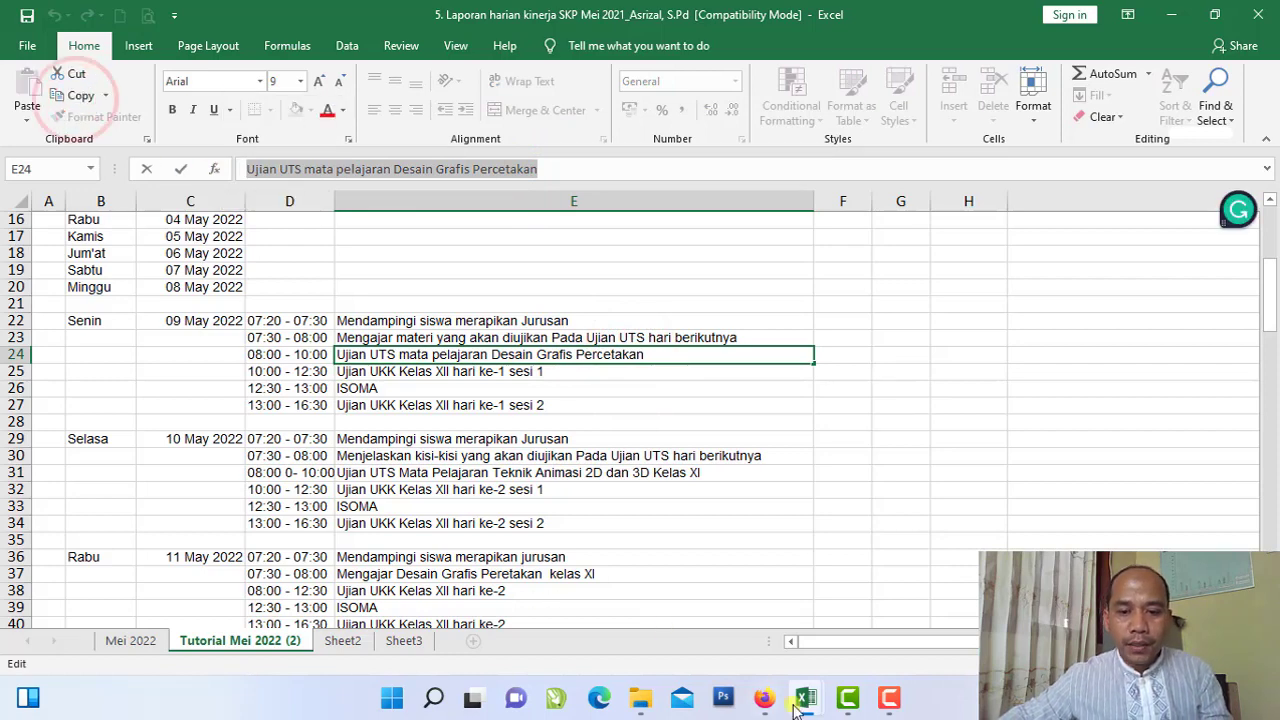
Step: Switch back to the EKINERJA form in Firefox and paste the copied exam activity text into Kegiatan Harian SKP
click(763, 697)
click(855, 635)
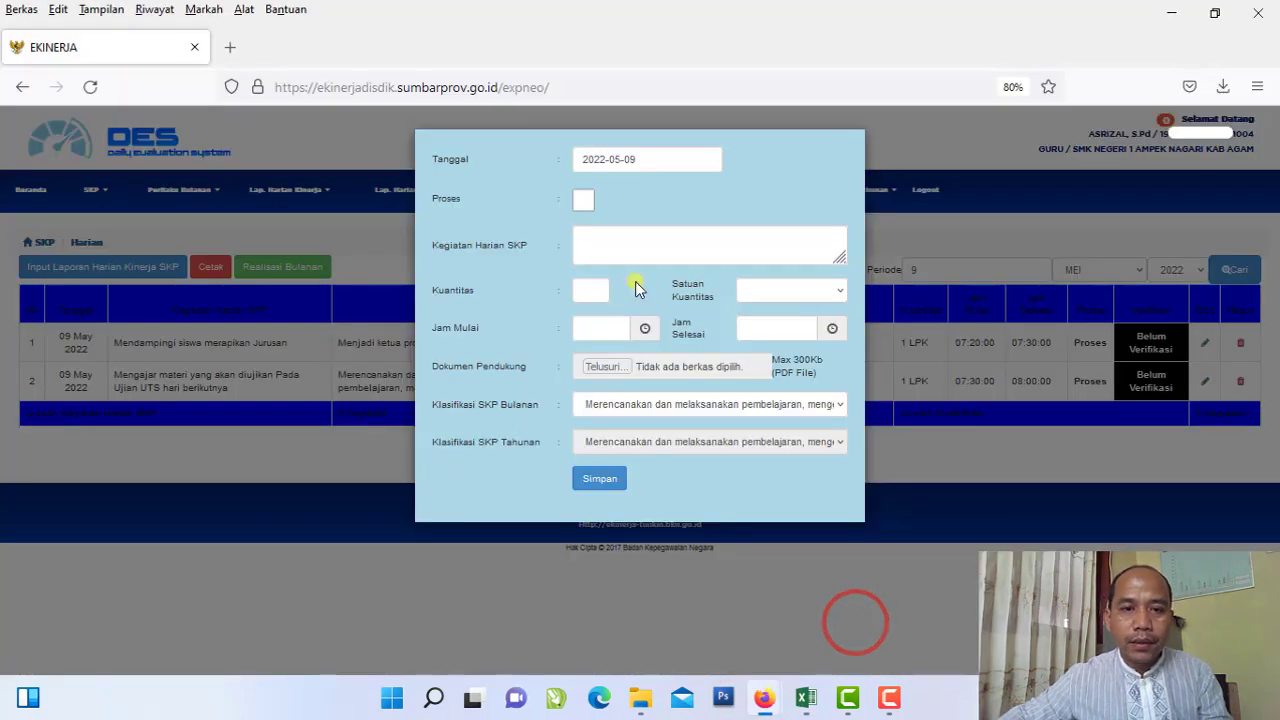
right_click(646, 246)
click(696, 385)
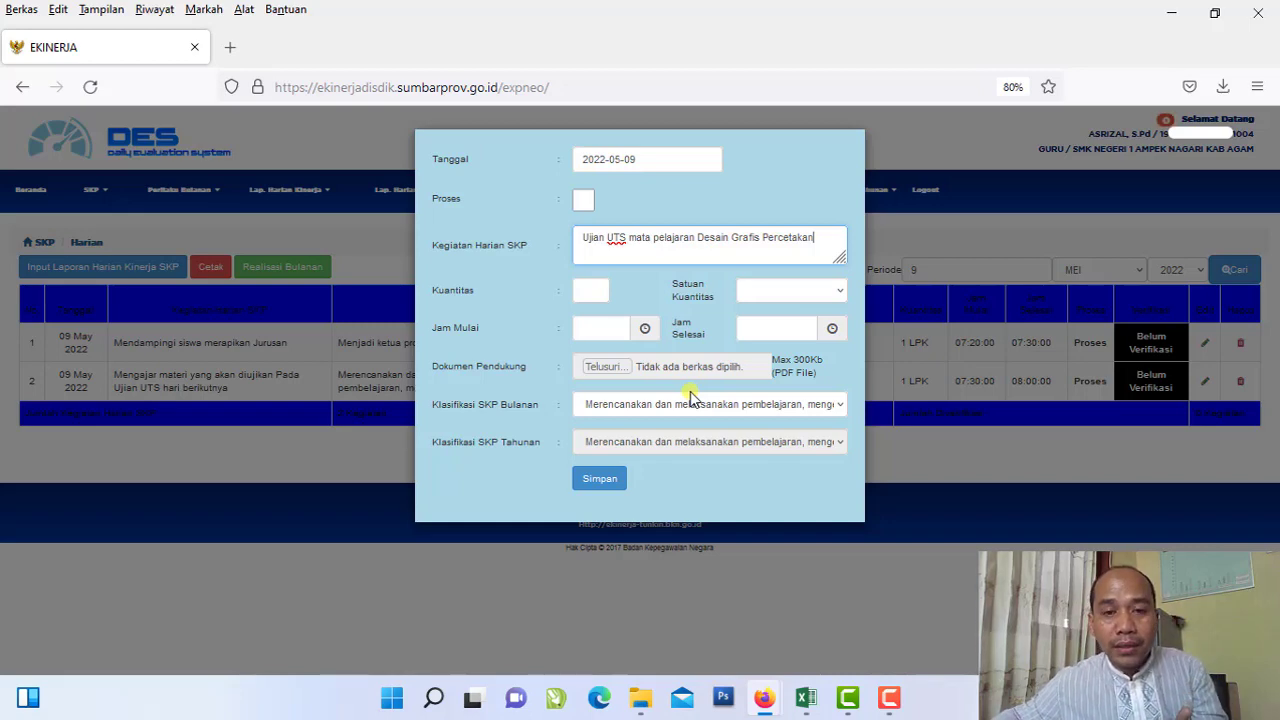
Step: Set Kuantitas to 1 and choose SK as the Satuan Kuantitas for the exam activity
click(610, 199)
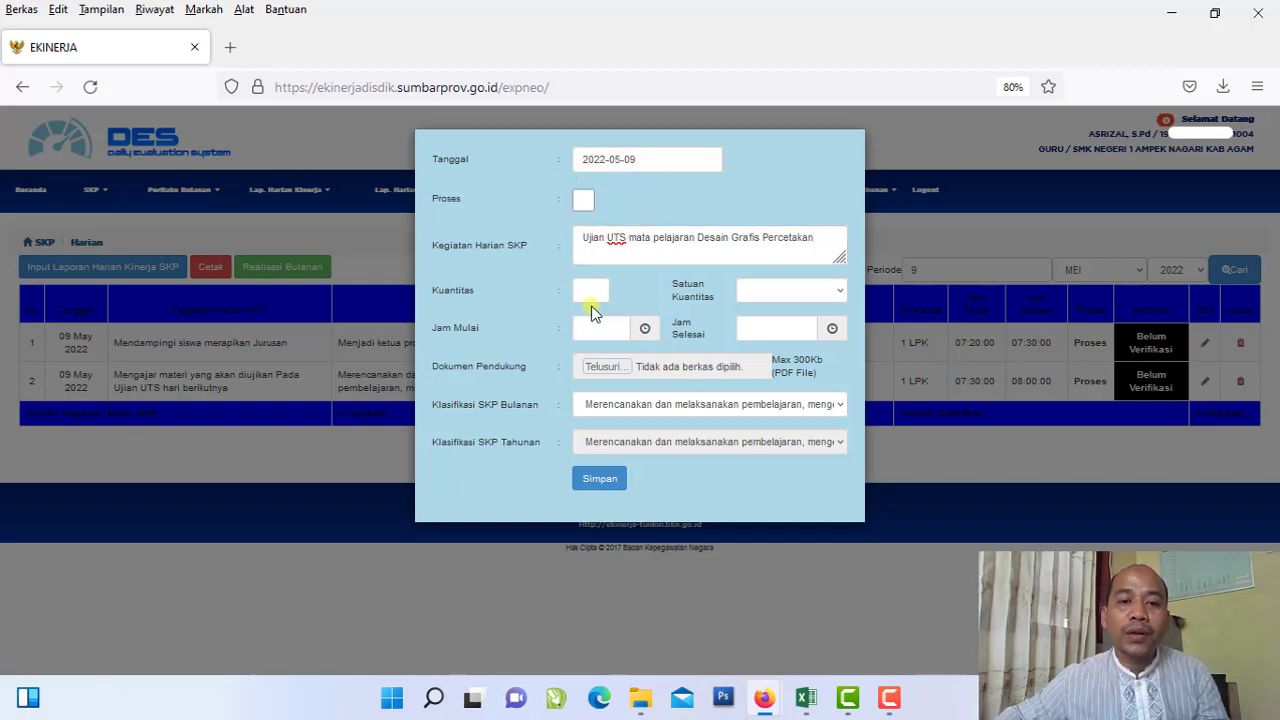
text(1)
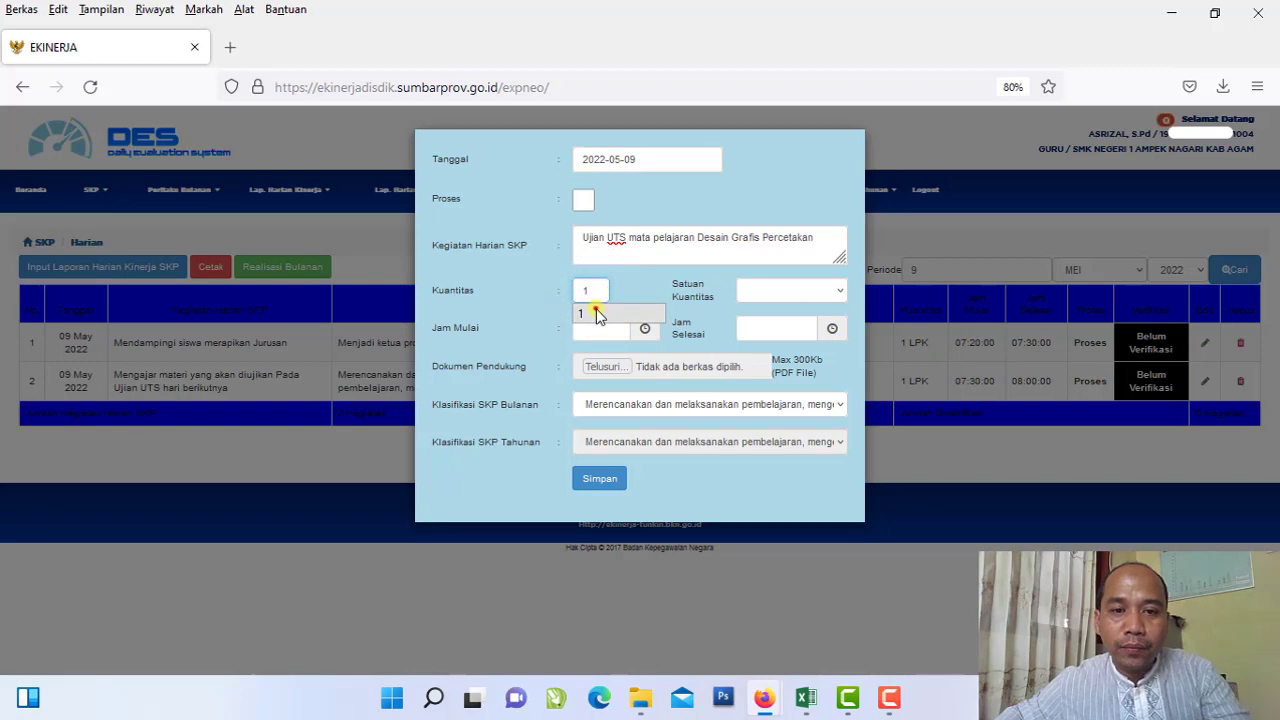
click(594, 311)
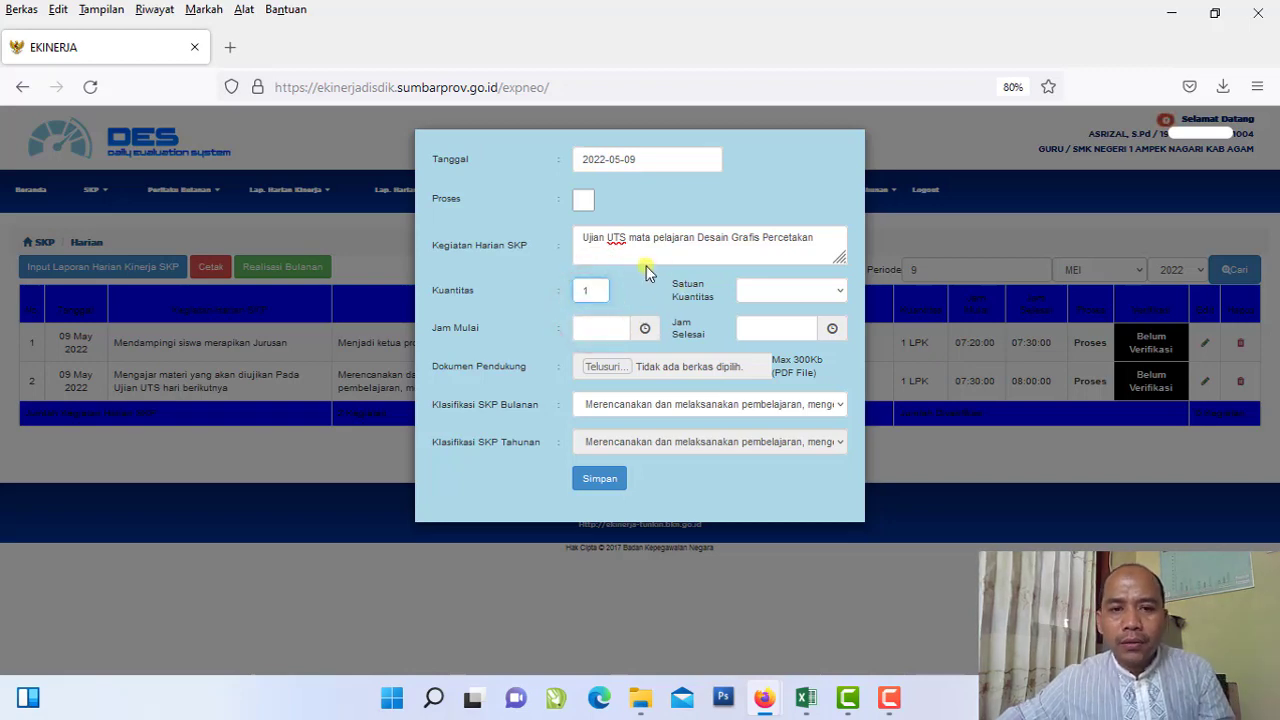
click(768, 298)
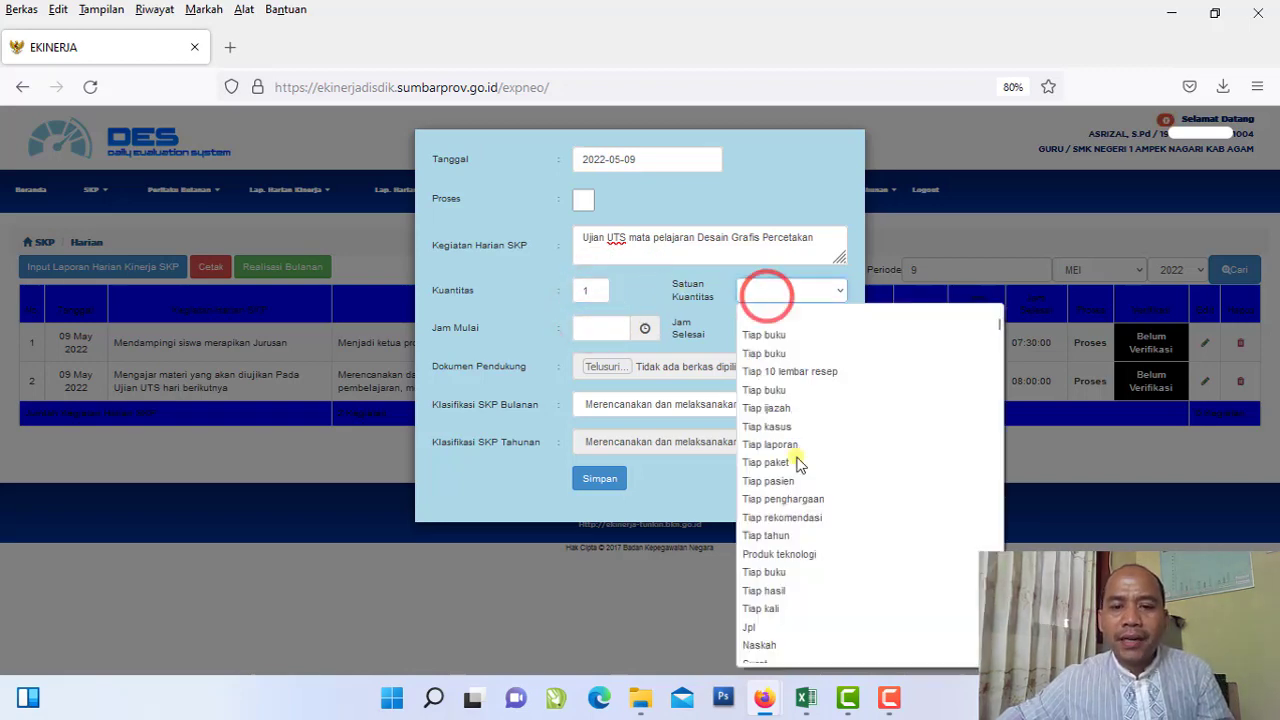
text(sat)
scroll(800, 493, down, 15)
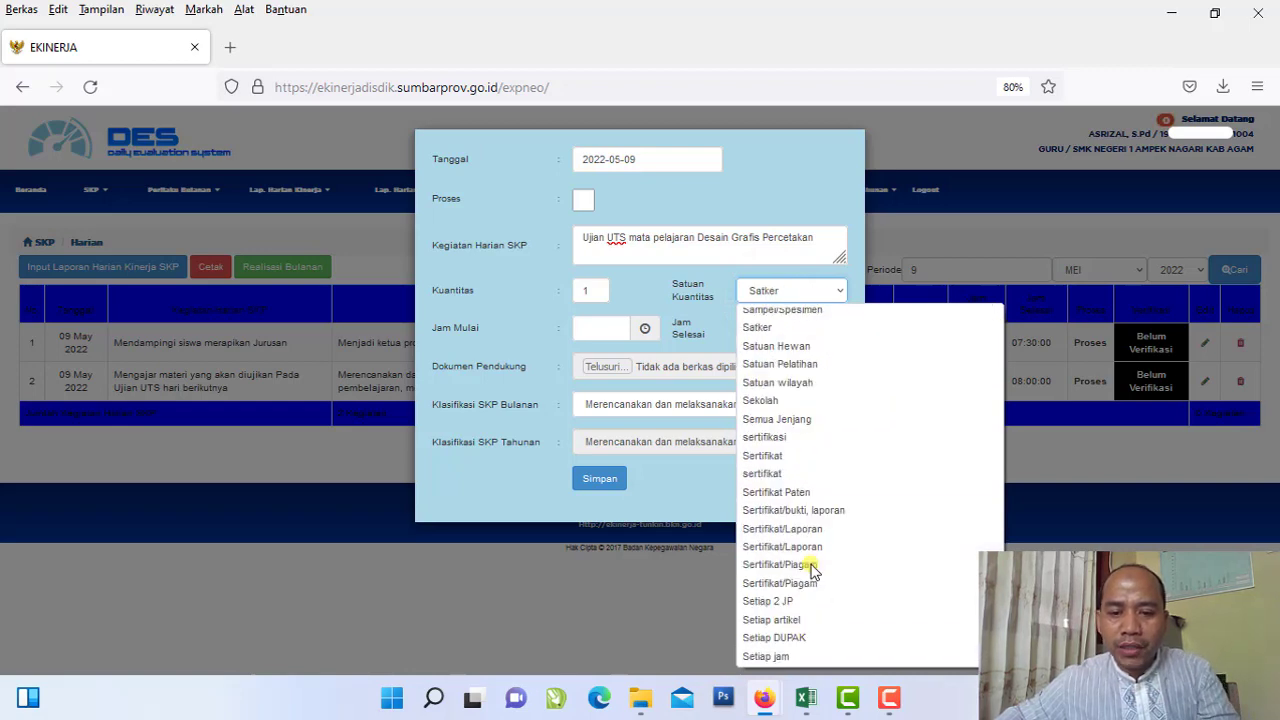
click(753, 388)
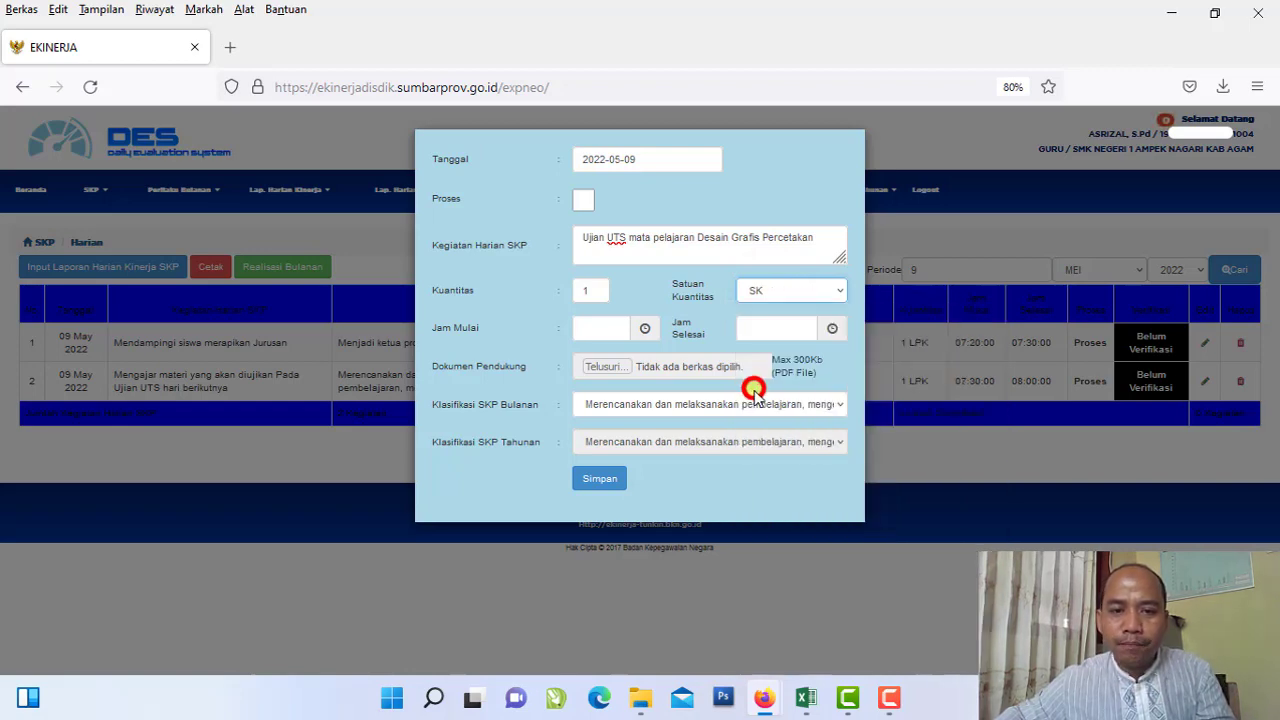
Step: Check the exam's hours in the Excel journal, and set Jam Mulai to 08:00 and Jam Selesai to 10:00 in the Firefox form
mouse_move(890, 700)
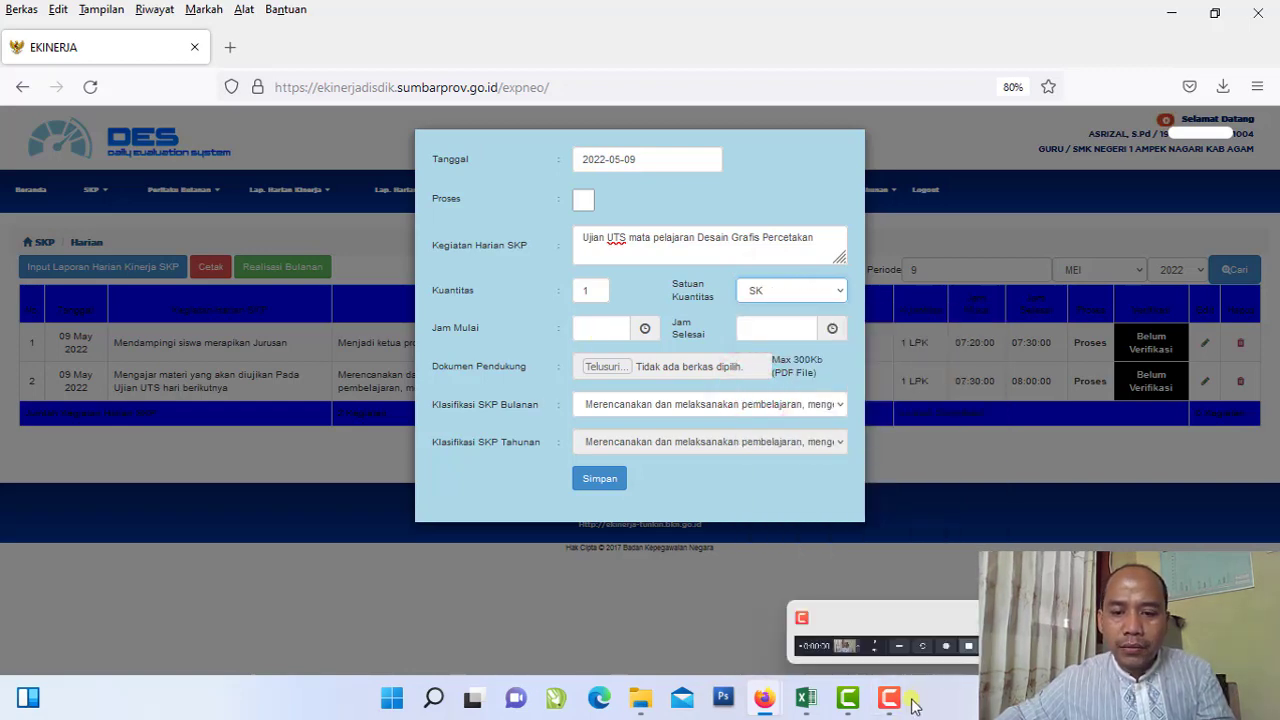
click(806, 697)
click(803, 648)
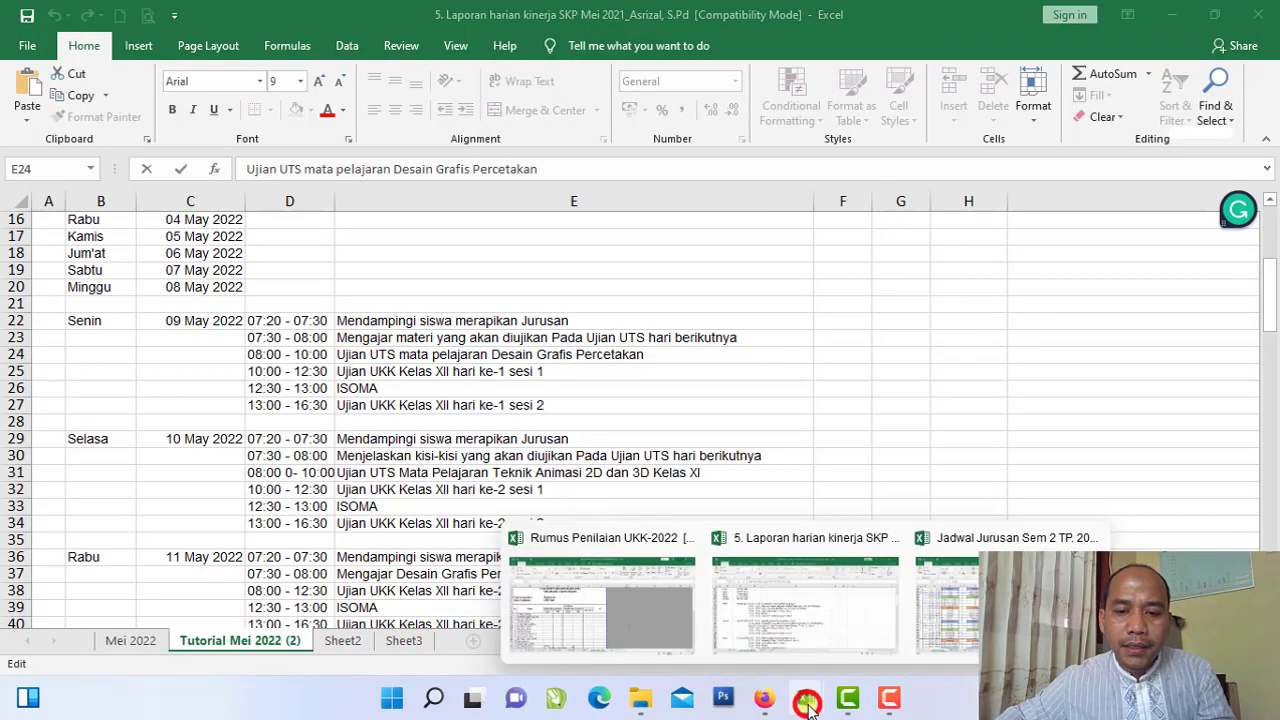
click(764, 699)
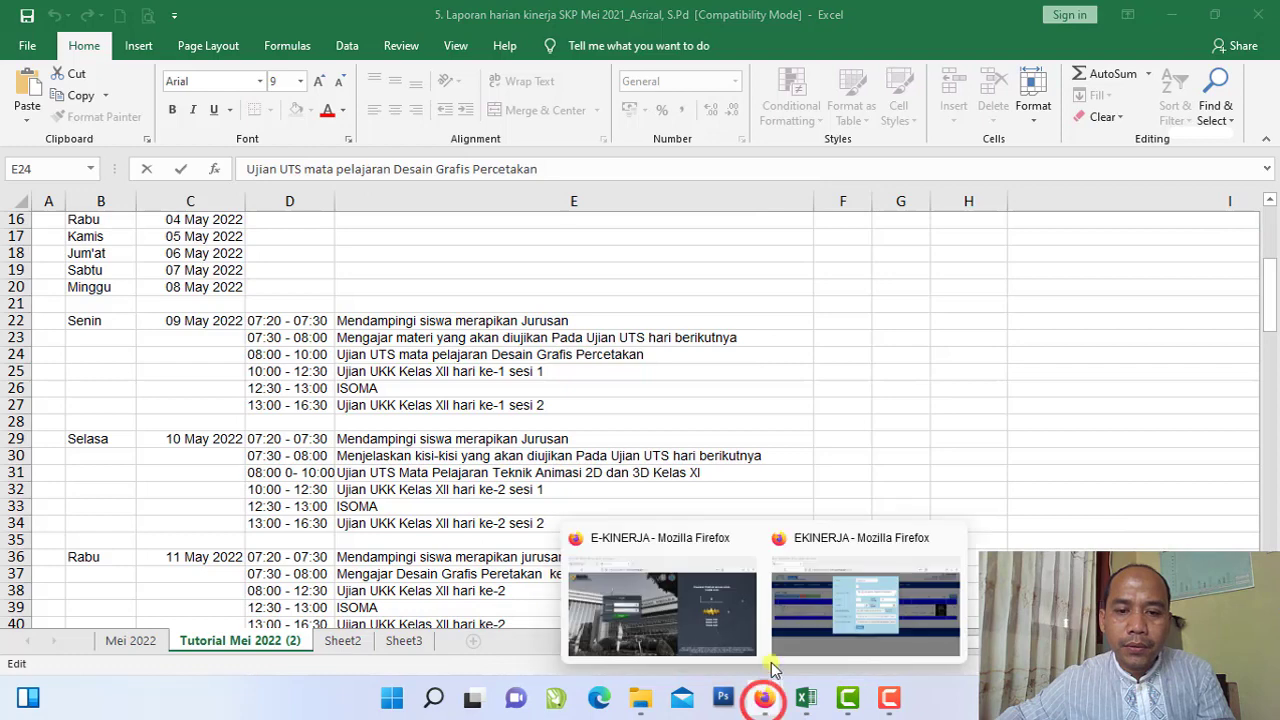
click(838, 645)
click(605, 335)
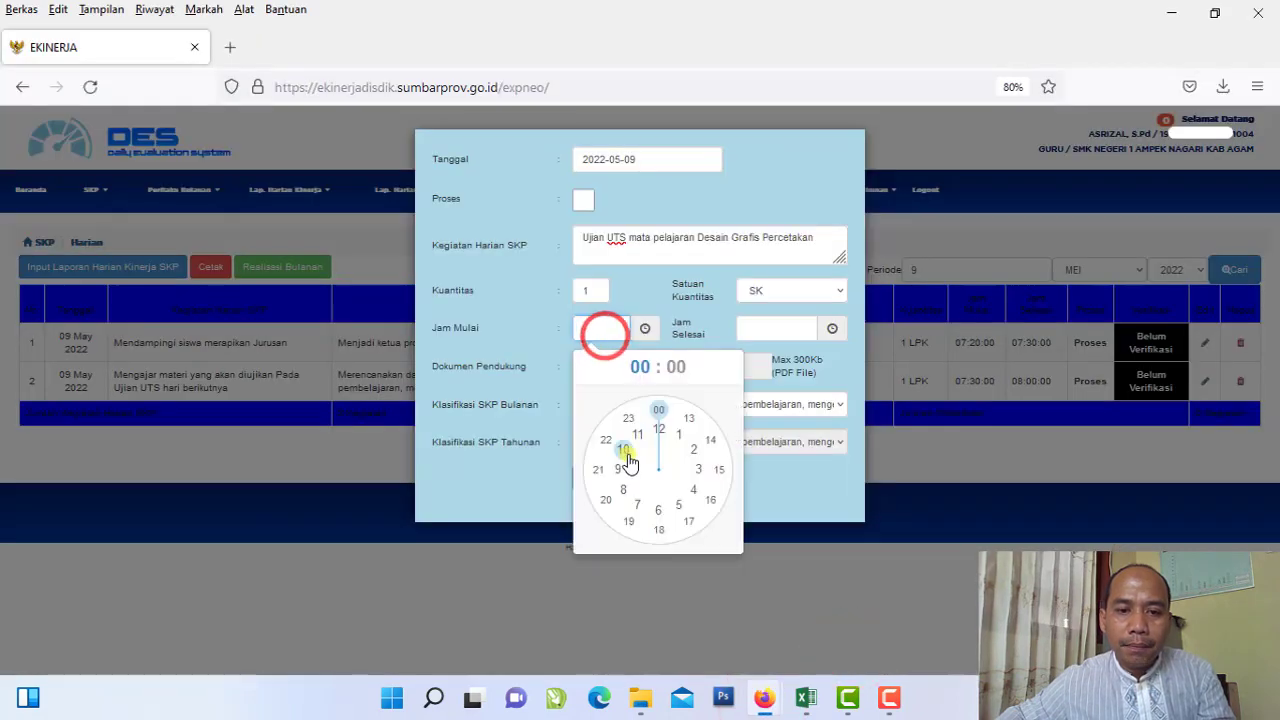
click(623, 489)
click(660, 411)
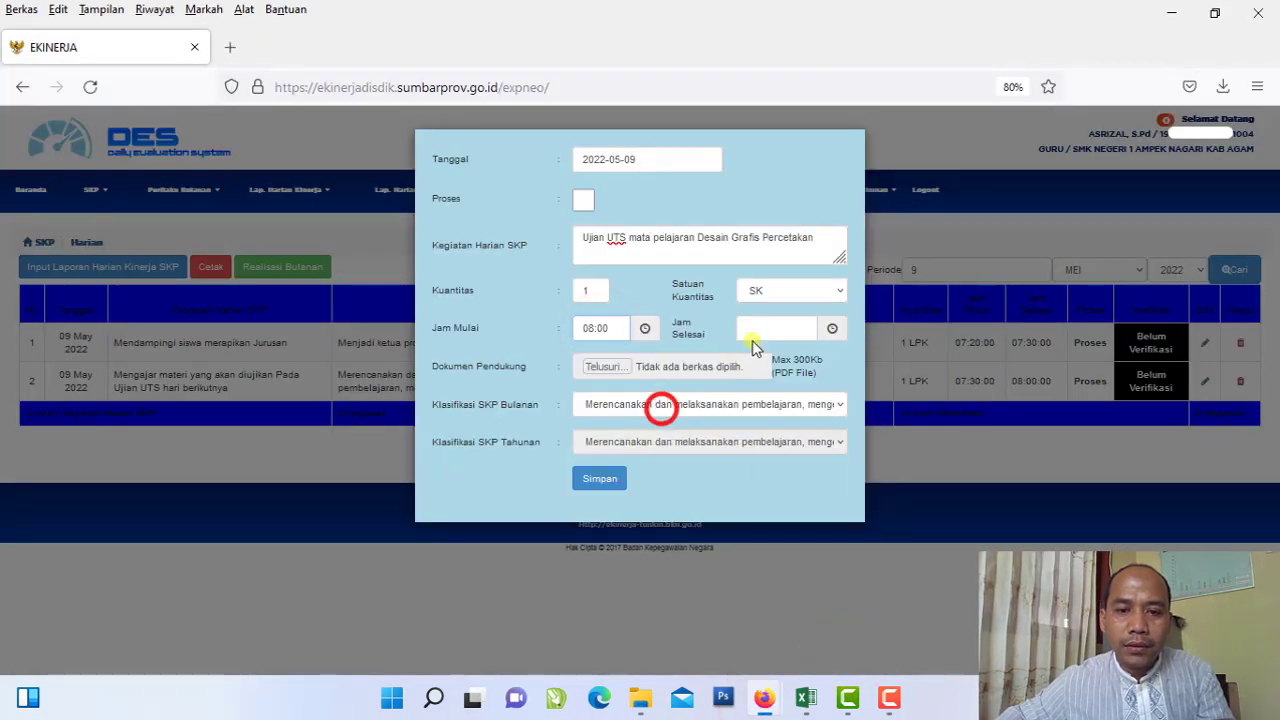
click(765, 328)
click(788, 453)
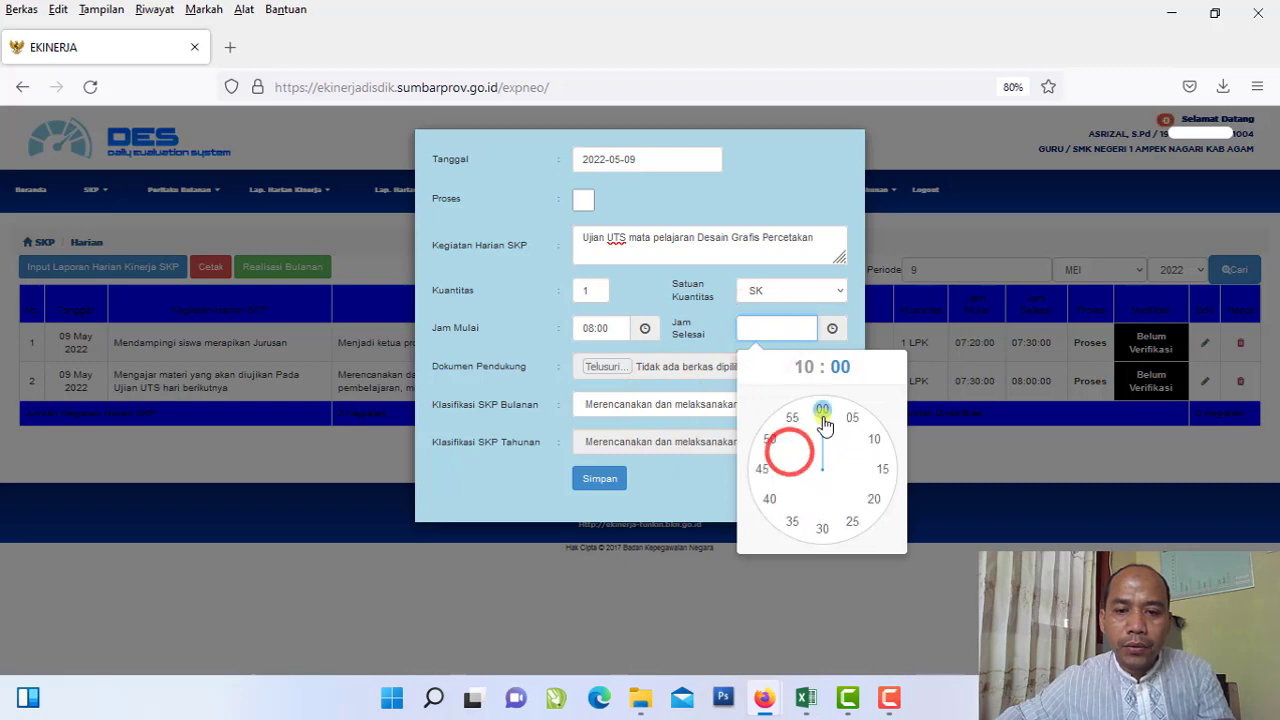
click(822, 412)
Step: Classify the exam activity under the "Sebagai pengawas ujian penilaian dan evaluasi" monthly SKP, save it with the confirmations accepted, and refresh the list
click(751, 407)
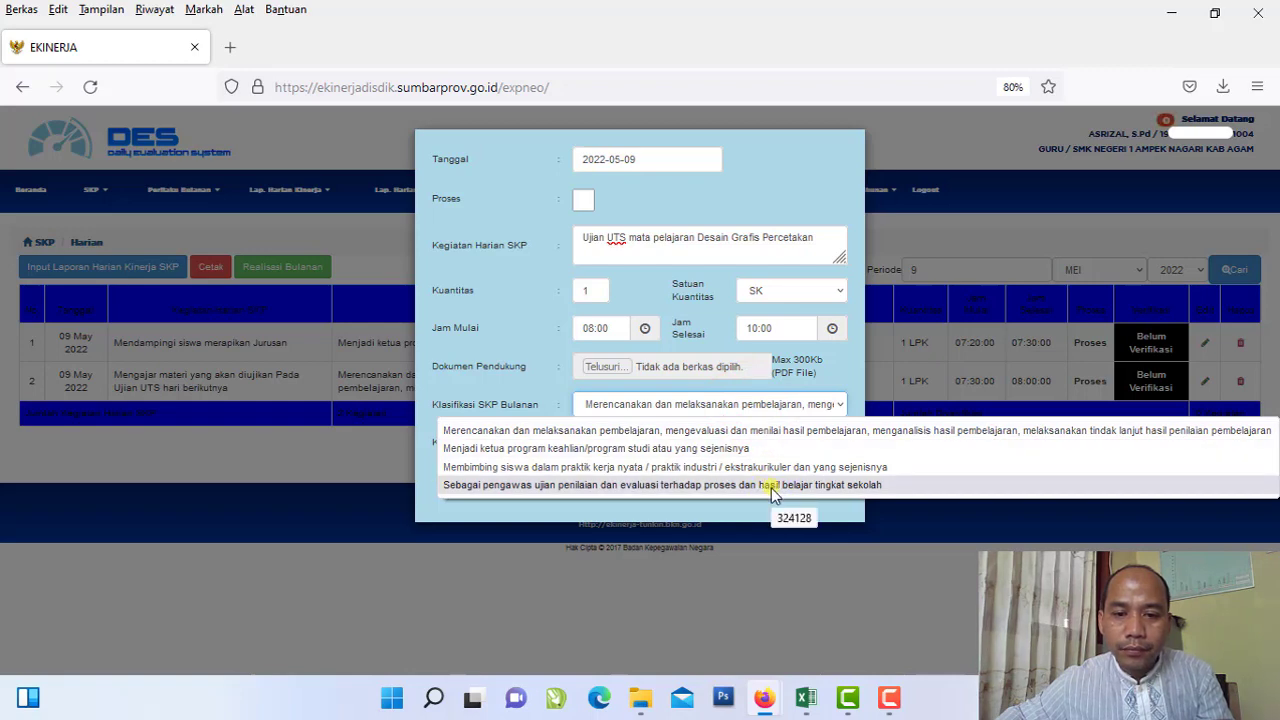
click(770, 485)
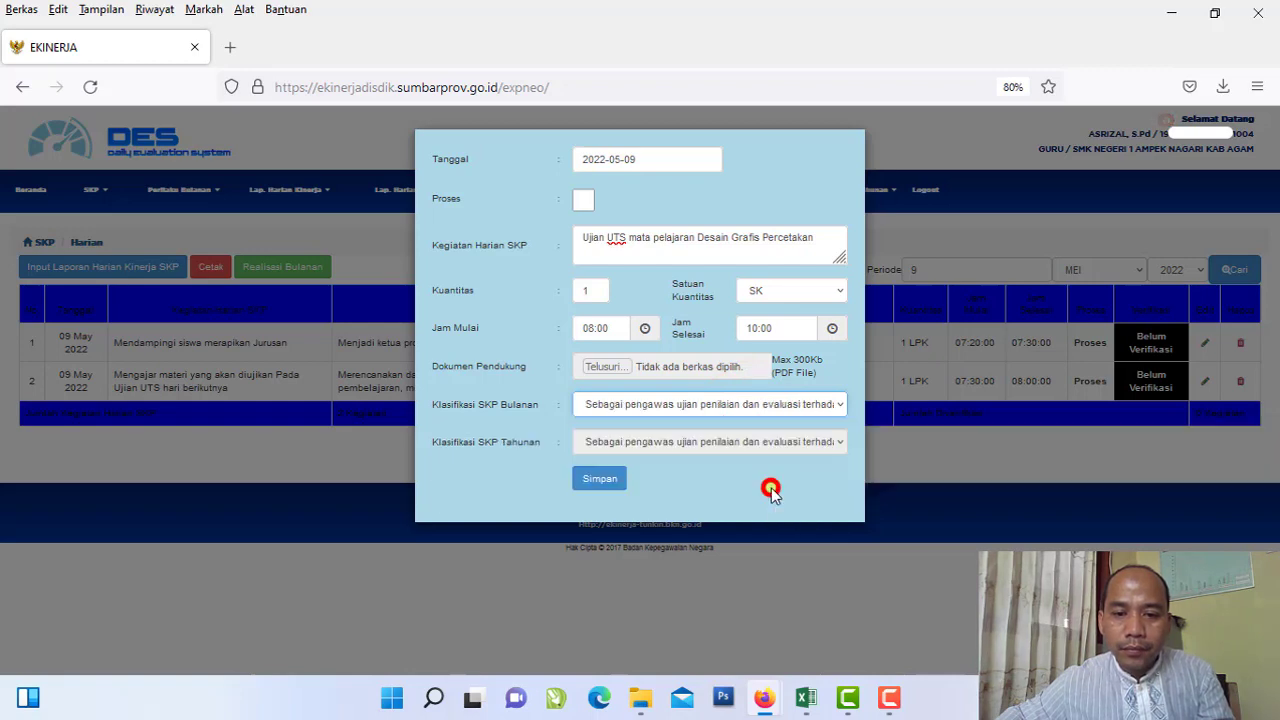
click(603, 479)
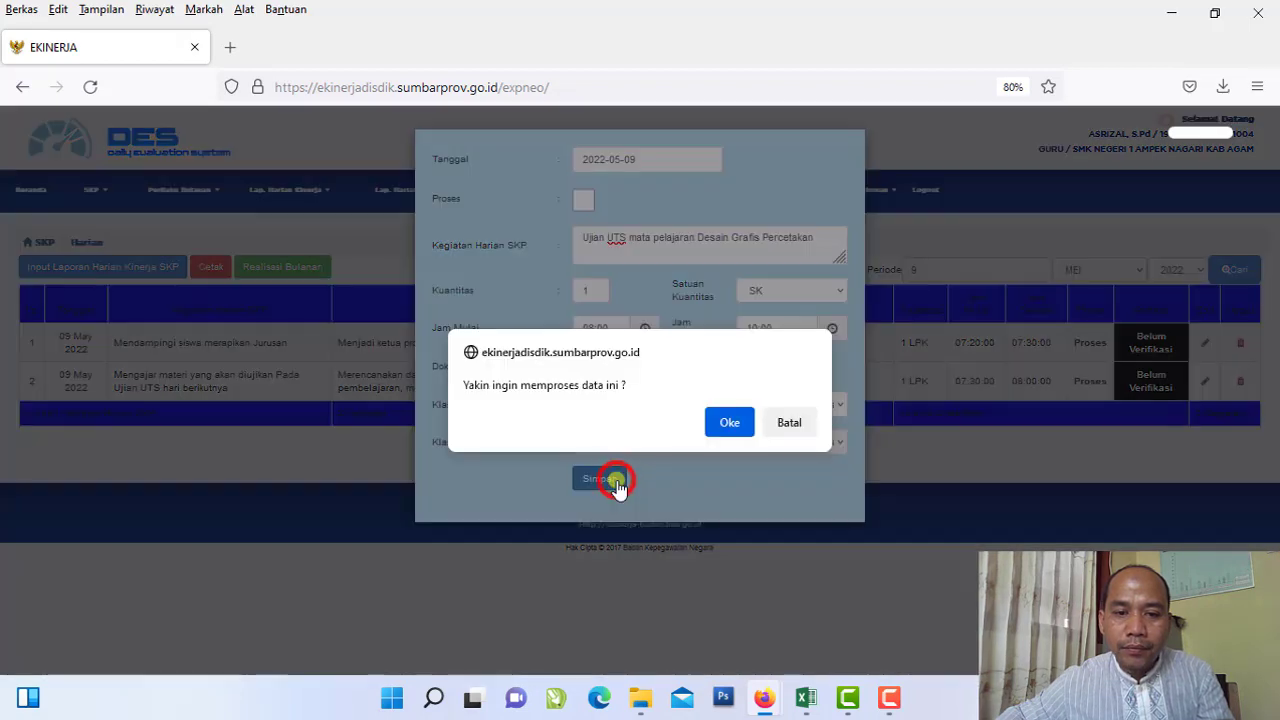
click(722, 423)
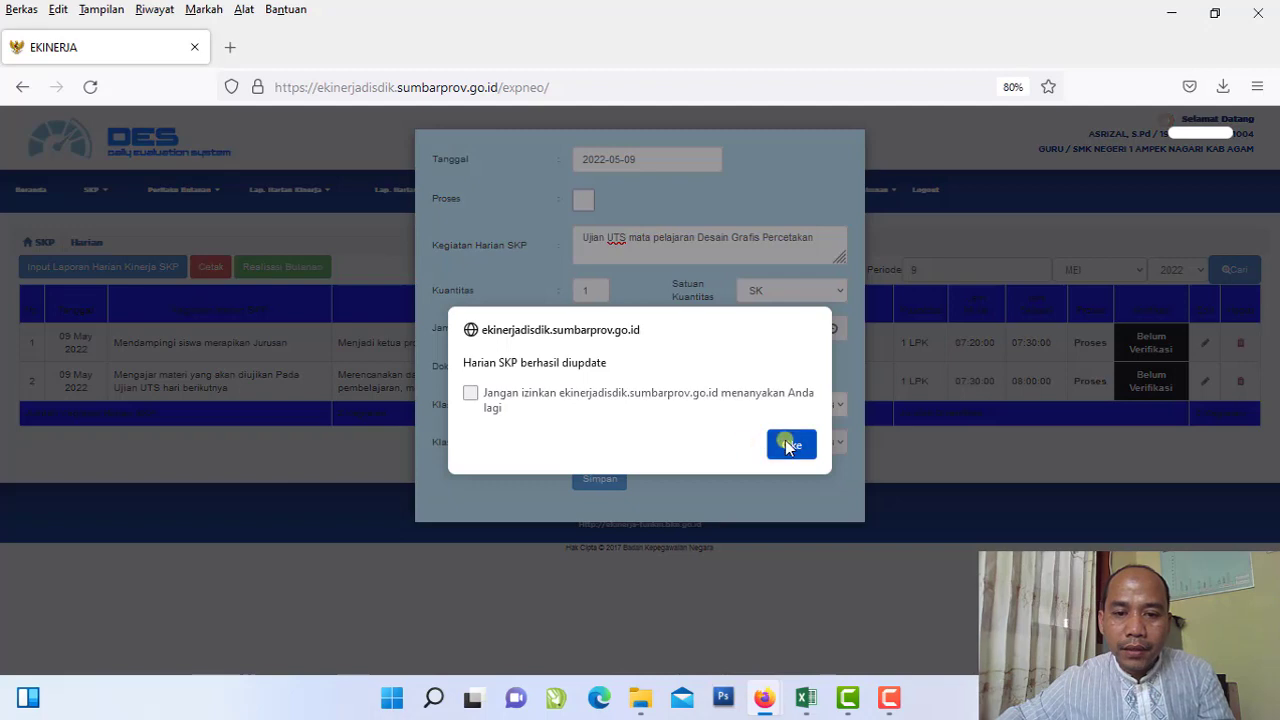
click(790, 444)
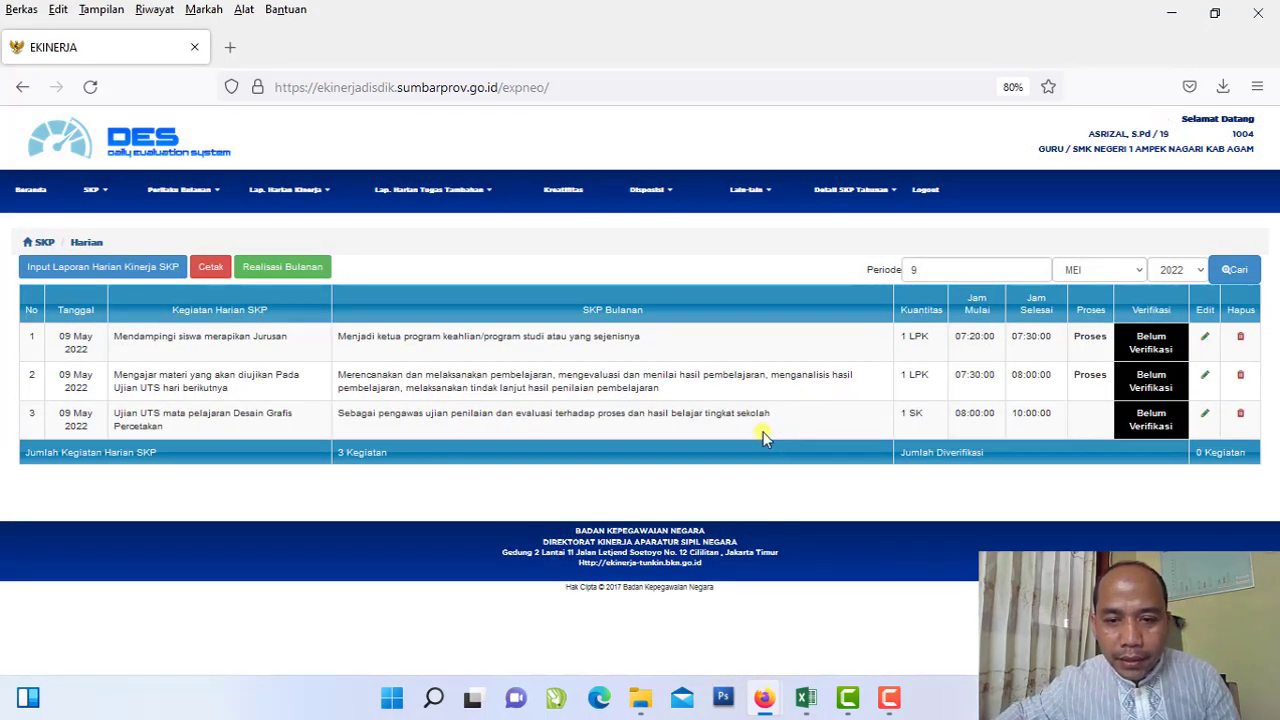
click(1234, 270)
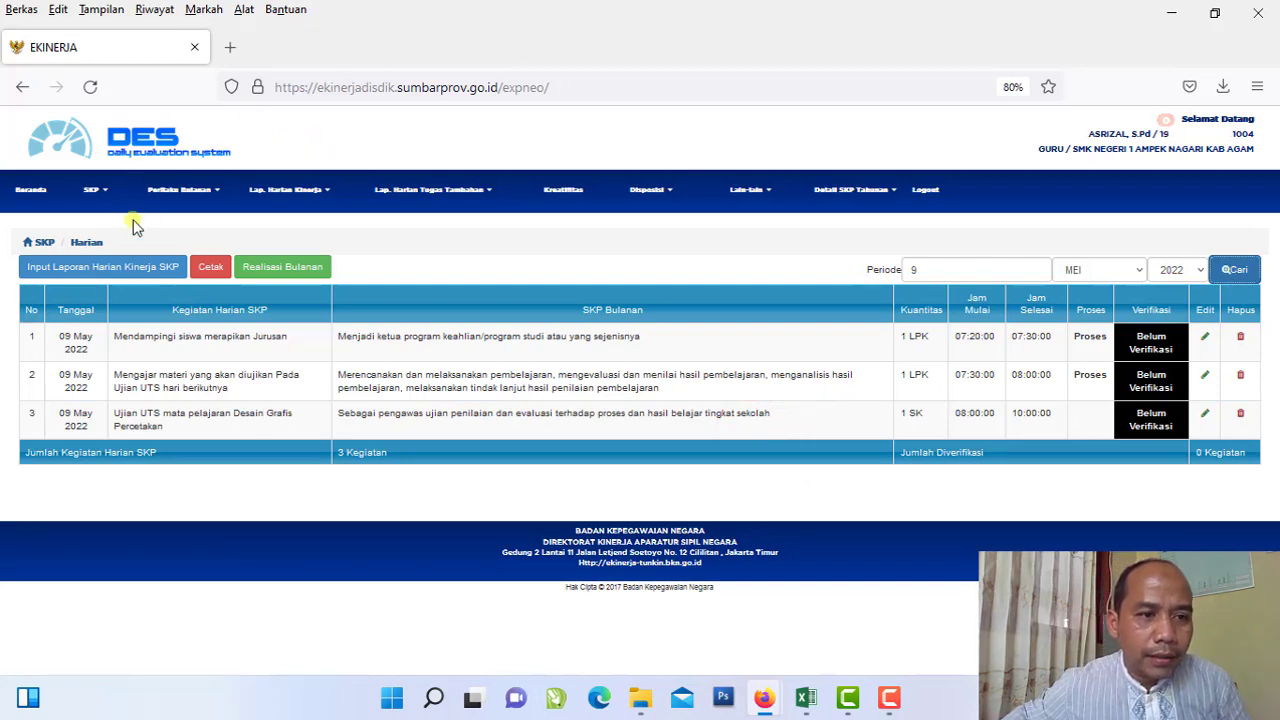
Step: Open another daily SKP report form for the next activity and pick 9 May 2022 as Tanggal
click(113, 272)
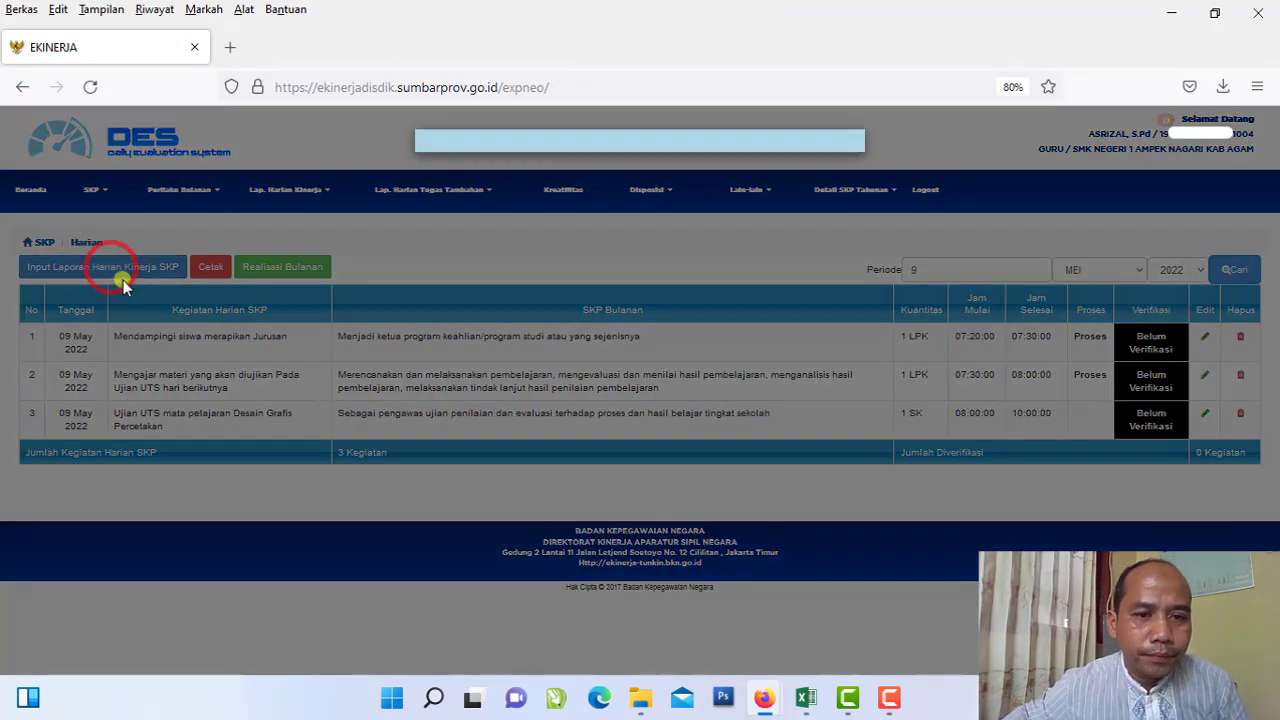
click(659, 159)
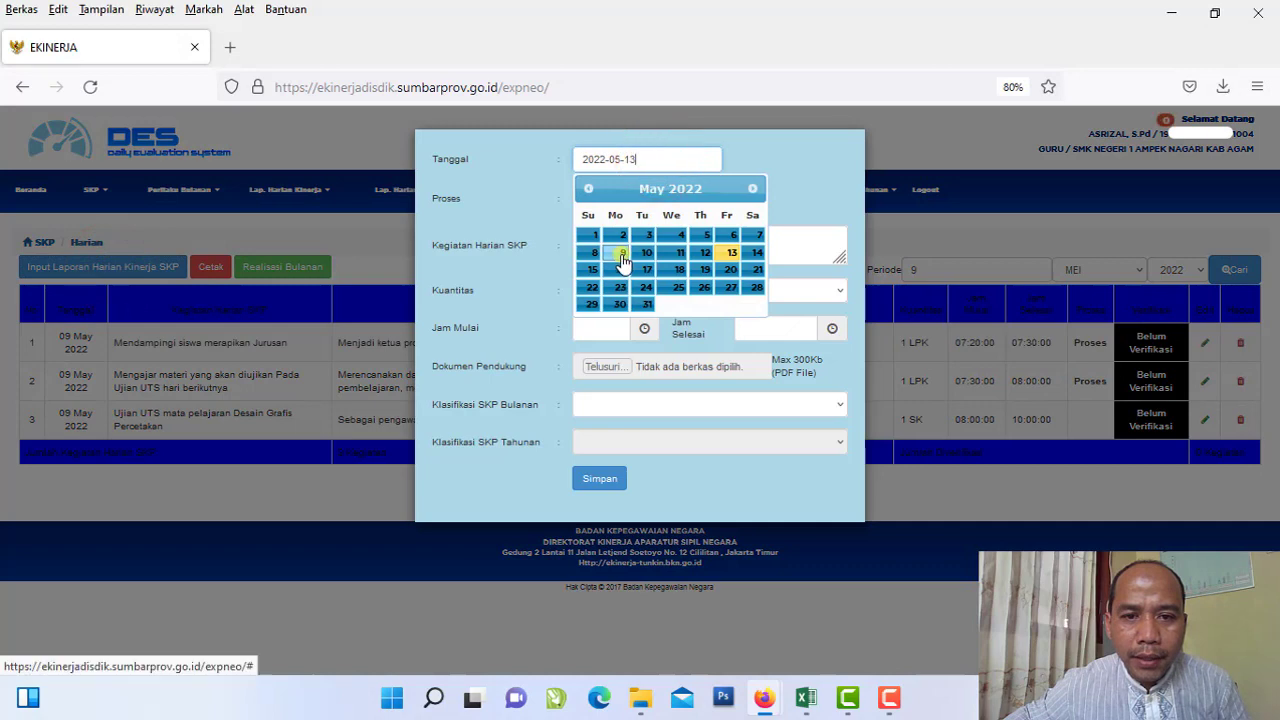
click(621, 252)
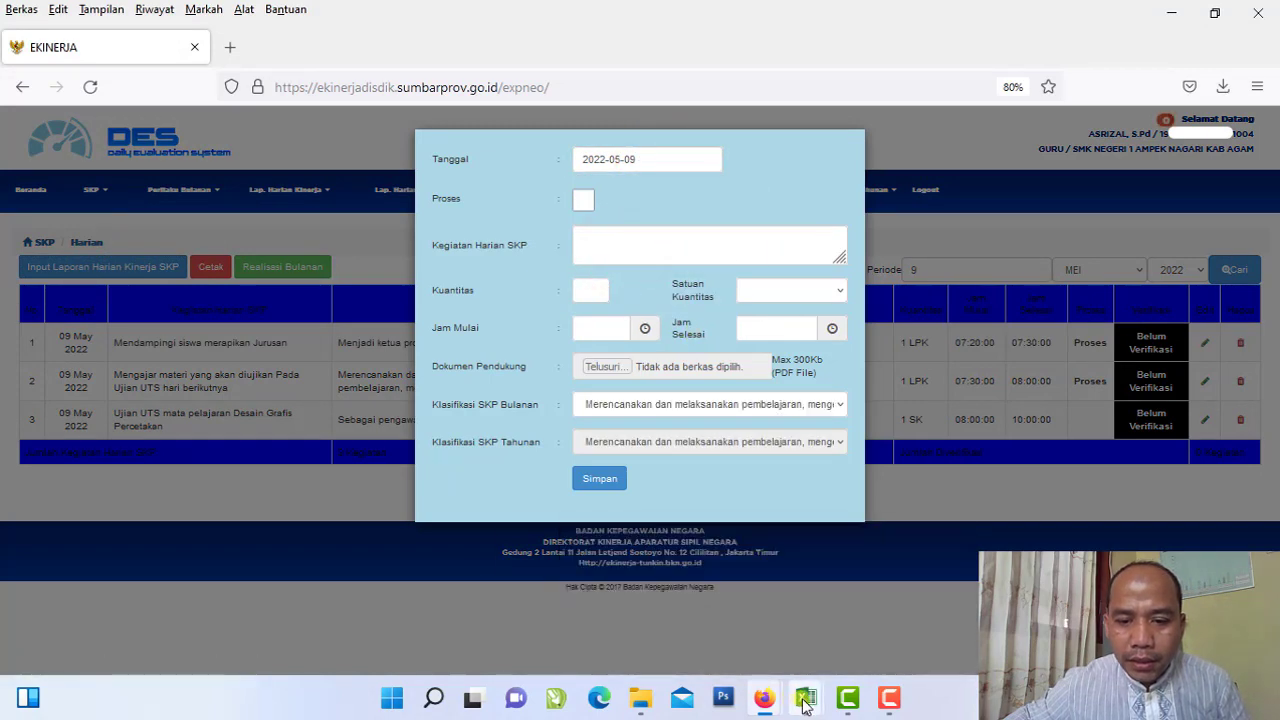
Step: Switch to the Excel journal and copy the 10:00 - 12:30 activity text "Ujian UKK Kelas XII hari ke-1 sesi 1" for 9 May
click(806, 682)
click(790, 625)
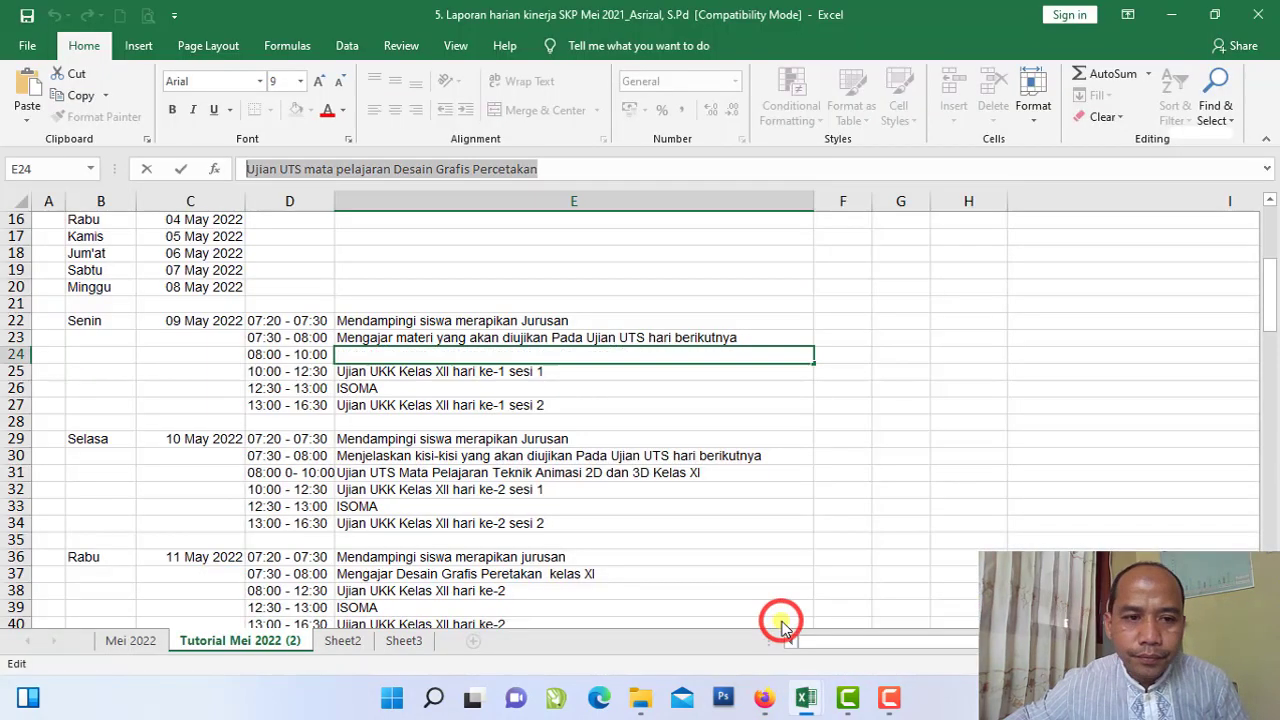
click(405, 371)
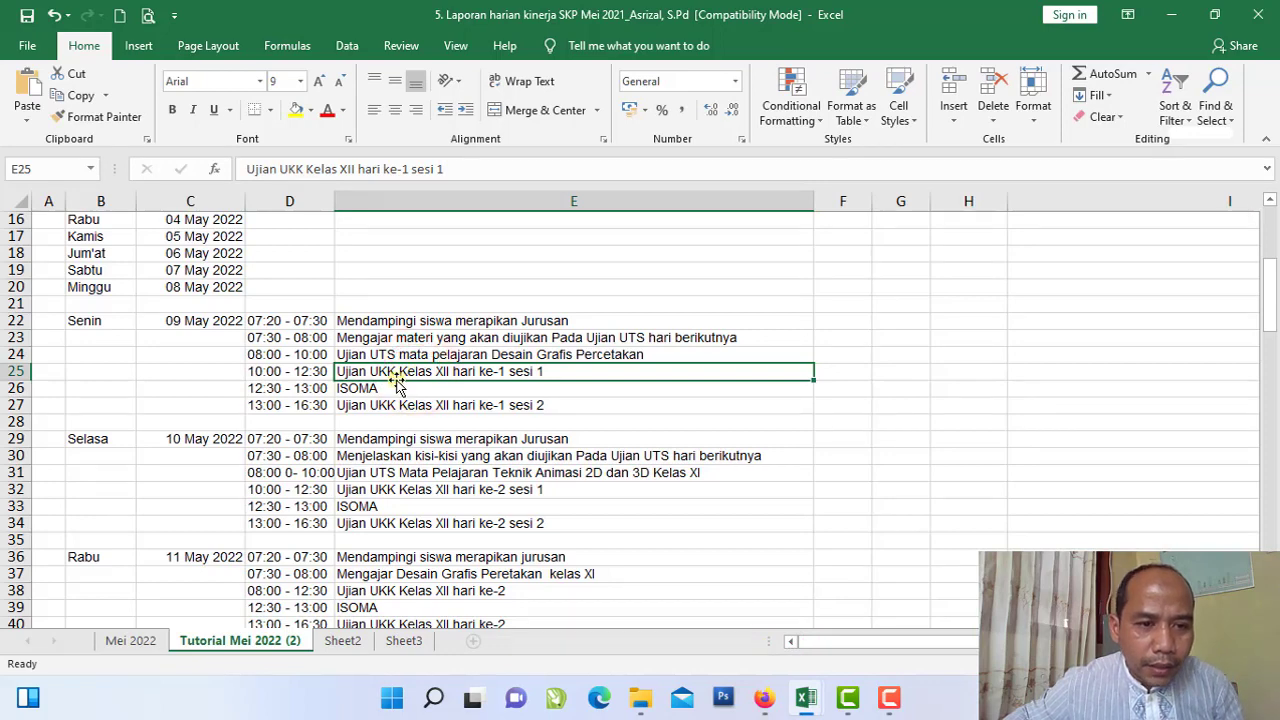
click(300, 372)
click(380, 371)
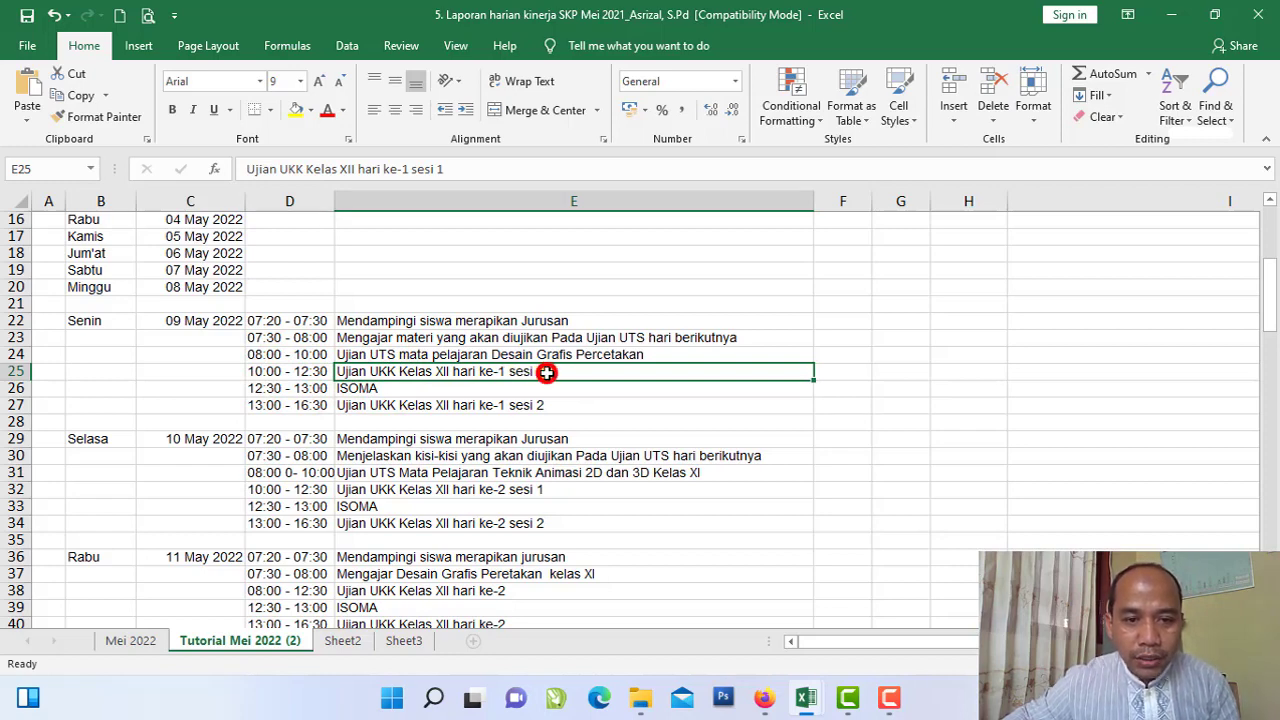
triple_click(462, 168)
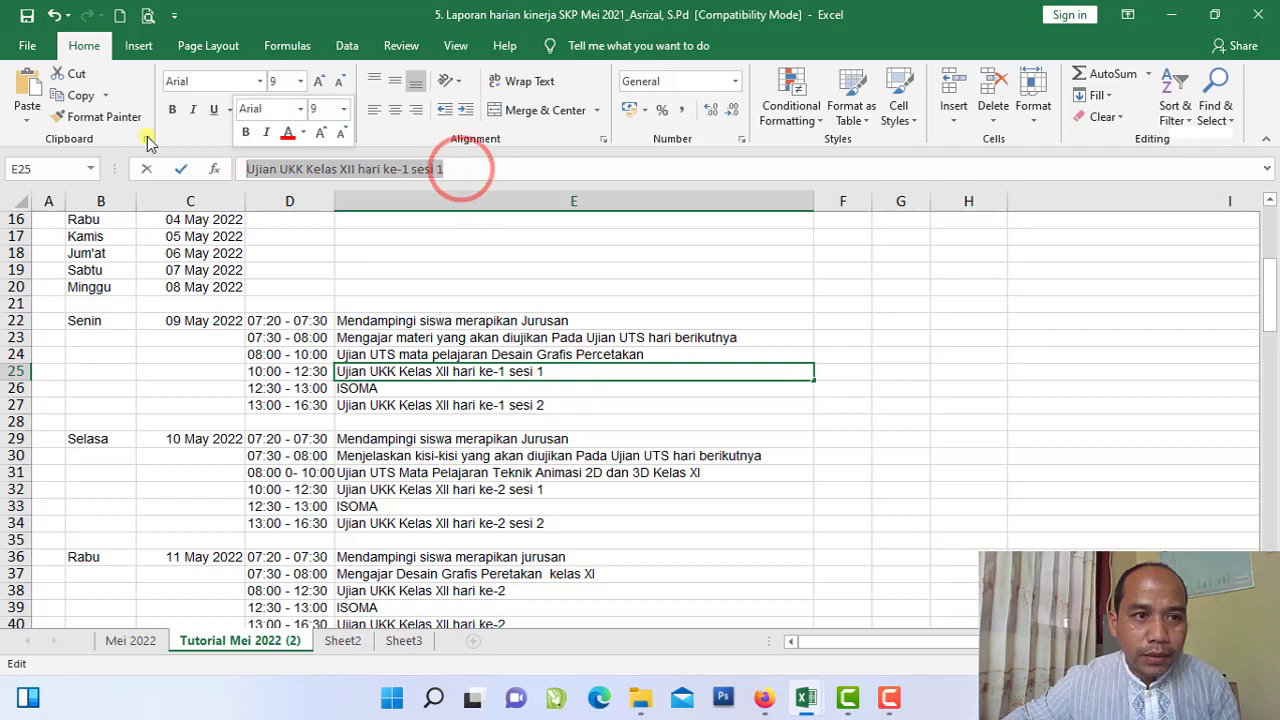
click(74, 95)
Step: Return to the EKINERJA form in Firefox and paste "Ujian UKK Kelas XII hari ke-1 sesi 1" into Kegiatan Harian SKP
mouse_move(766, 700)
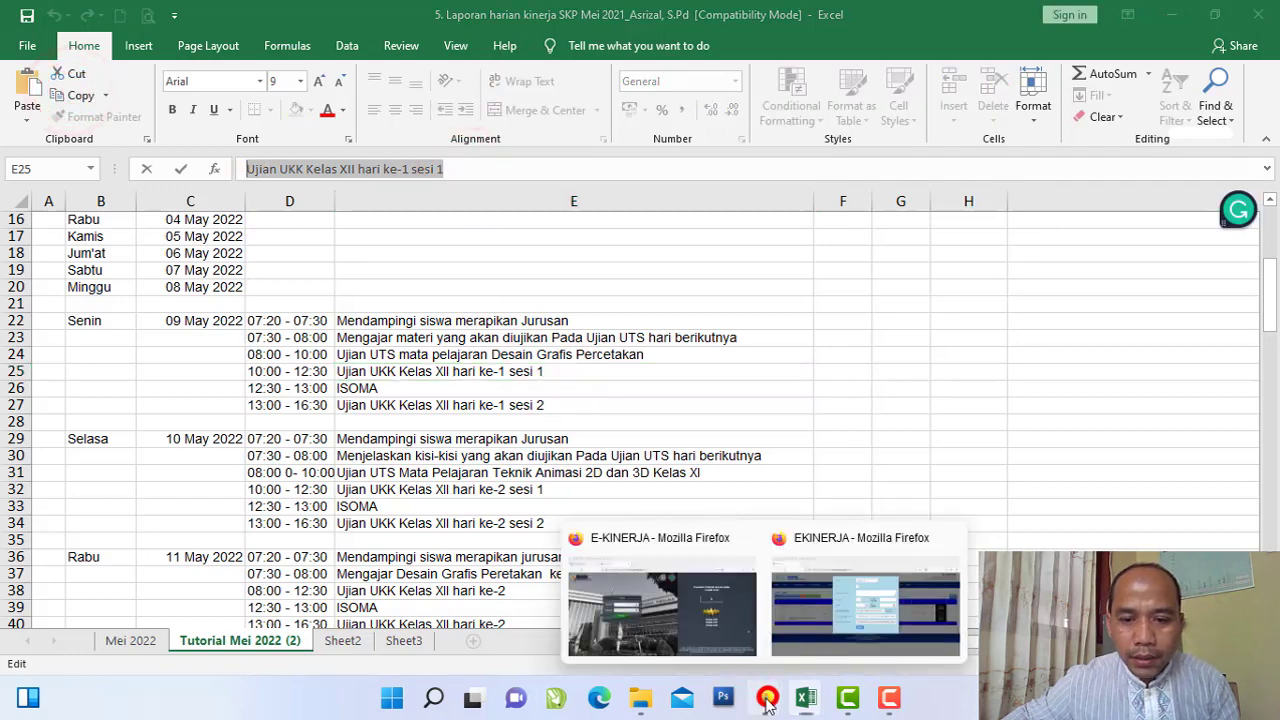
click(824, 612)
right_click(632, 234)
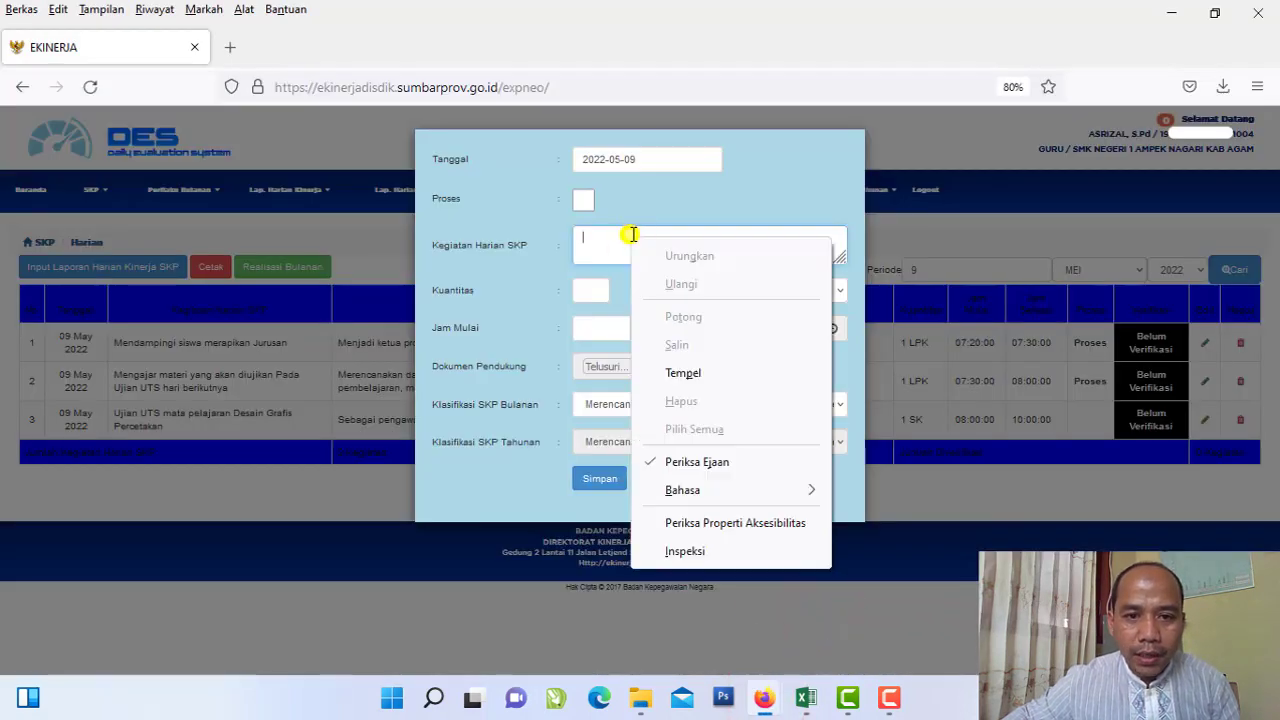
click(684, 372)
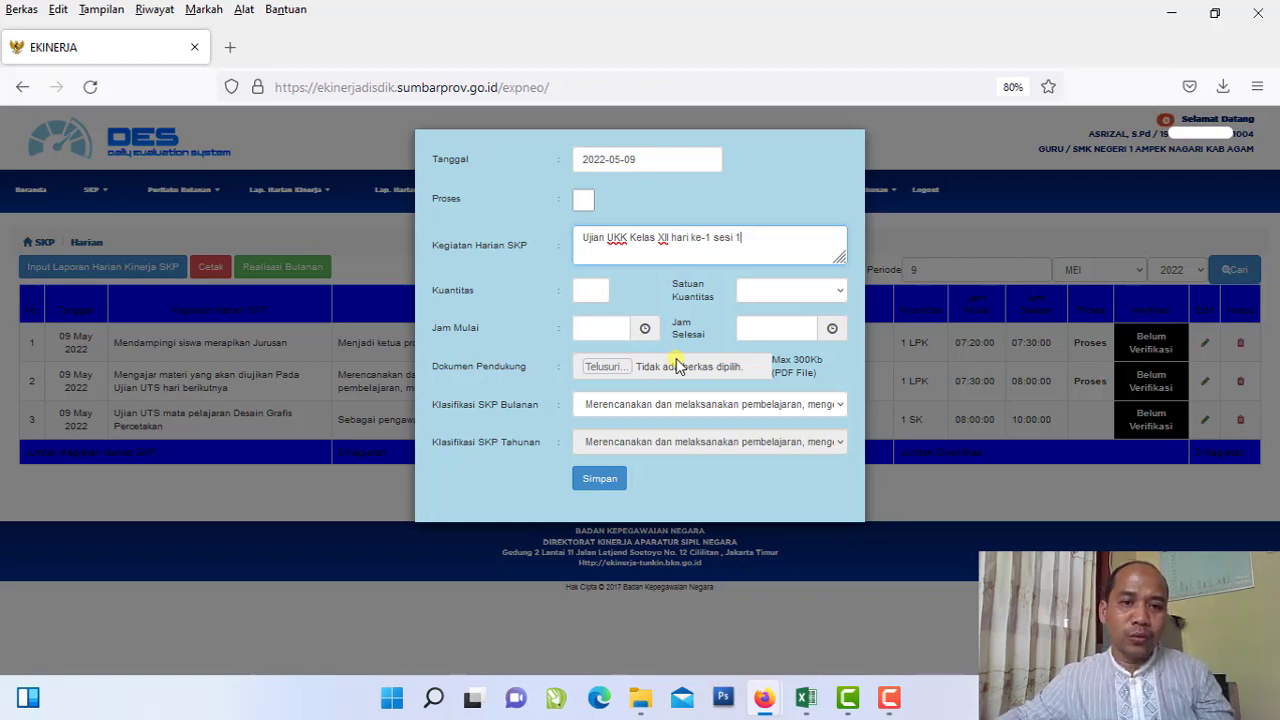
click(616, 202)
click(538, 206)
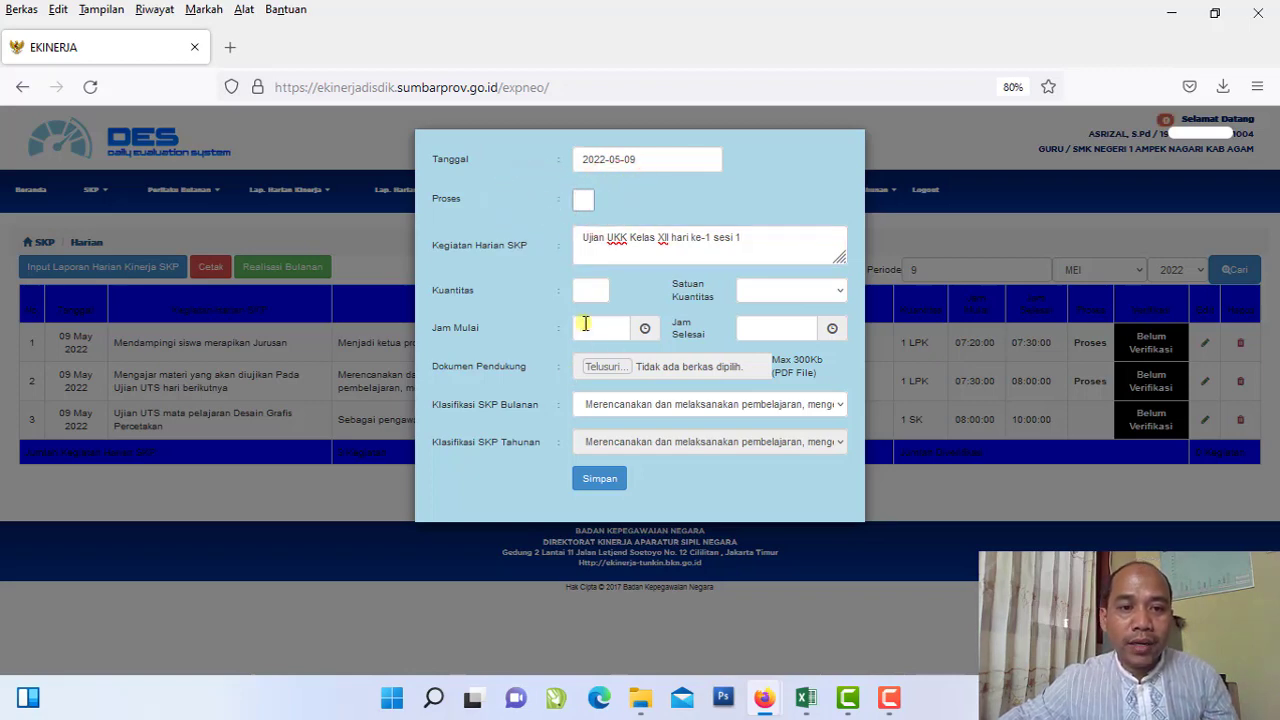
Step: Set Kuantitas to 1 and Satuan Kuantitas to SK for the UKK session 1 activity
text(1)
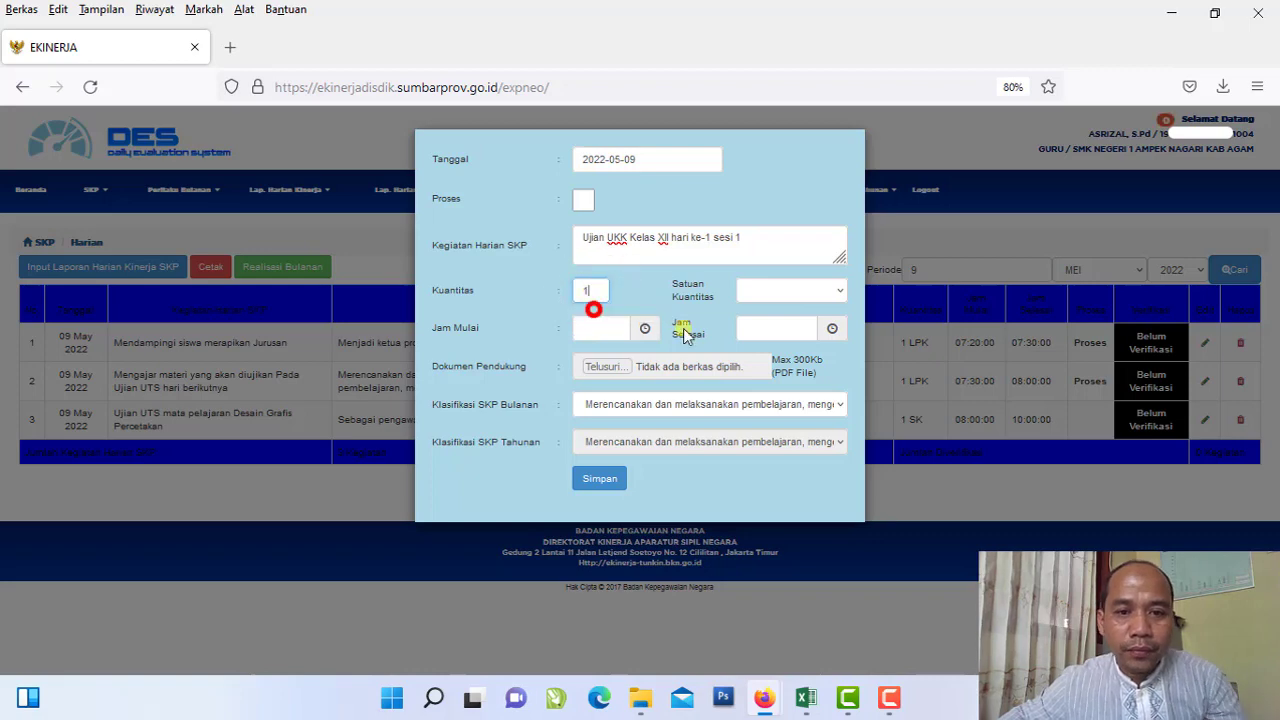
click(776, 297)
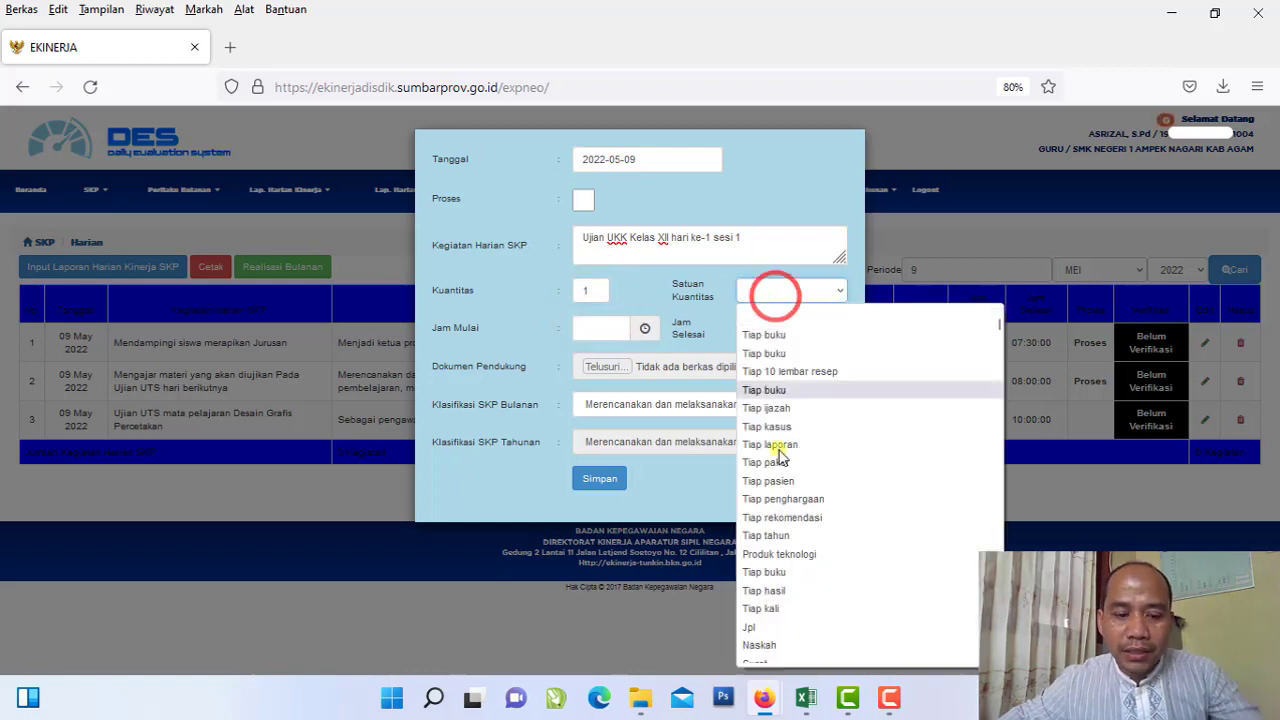
scroll(791, 582, down, 5)
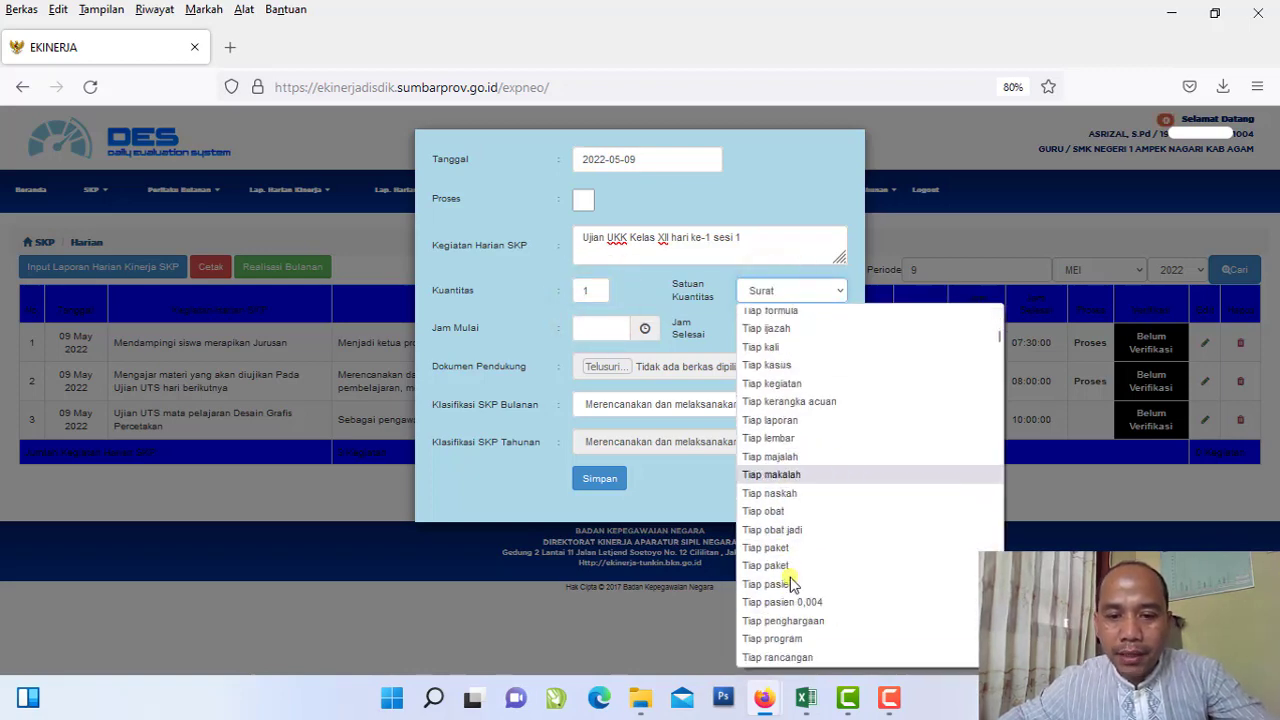
key(s)
key(s)
scroll(791, 586, down, 5)
scroll(790, 590, down, 2)
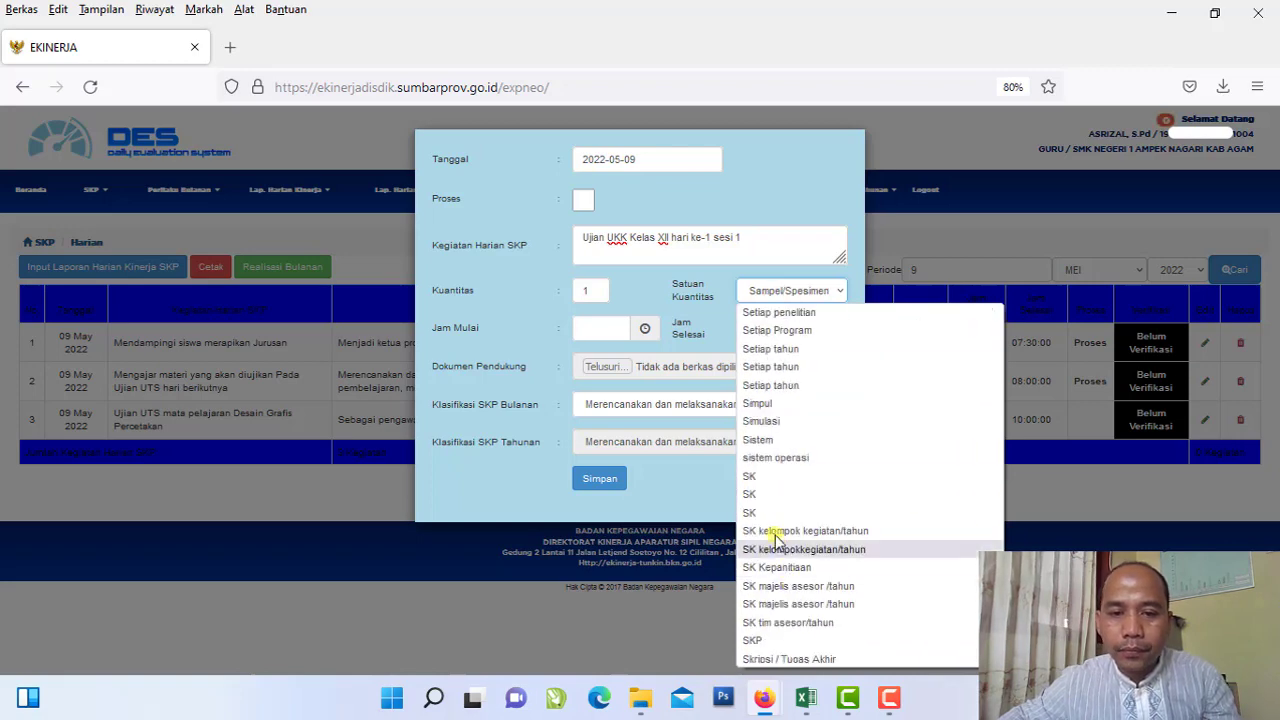
click(777, 514)
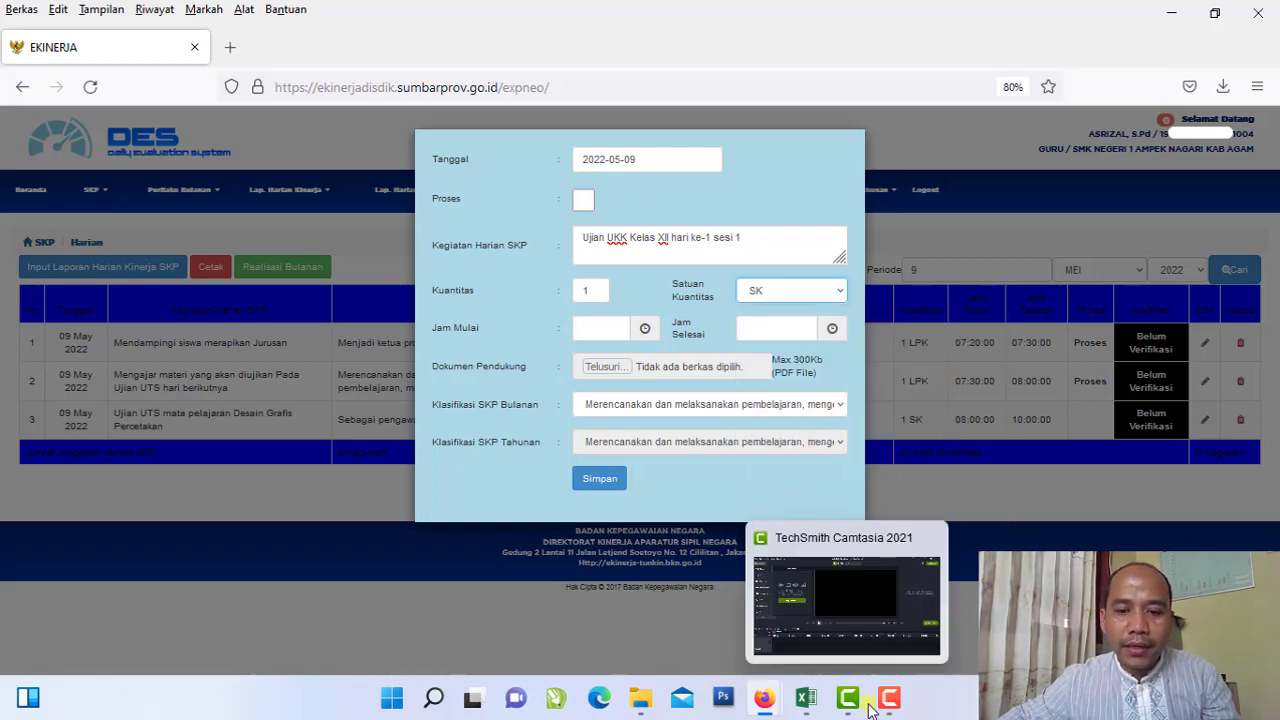
Step: Check the UKK session 1 hours in Excel, and set Jam Mulai to 10:00 and Jam Selesai to 12:30 in the Firefox form
mouse_move(806, 697)
click(781, 637)
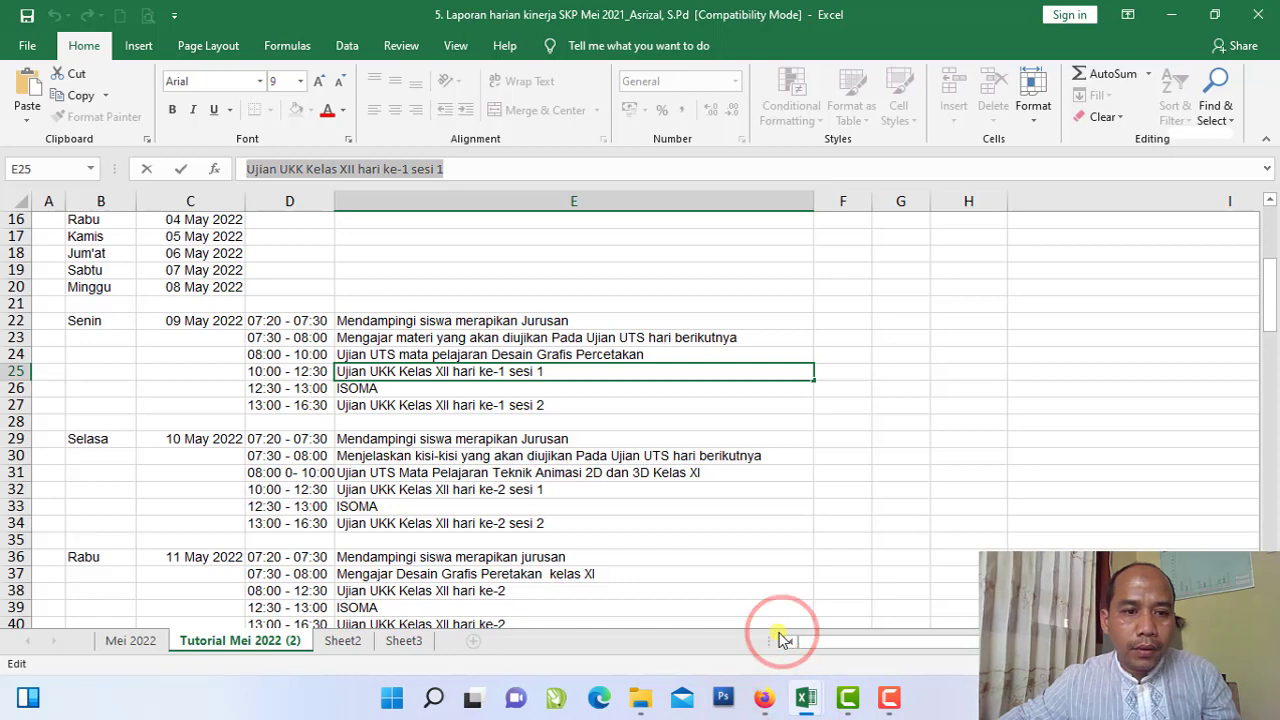
click(805, 700)
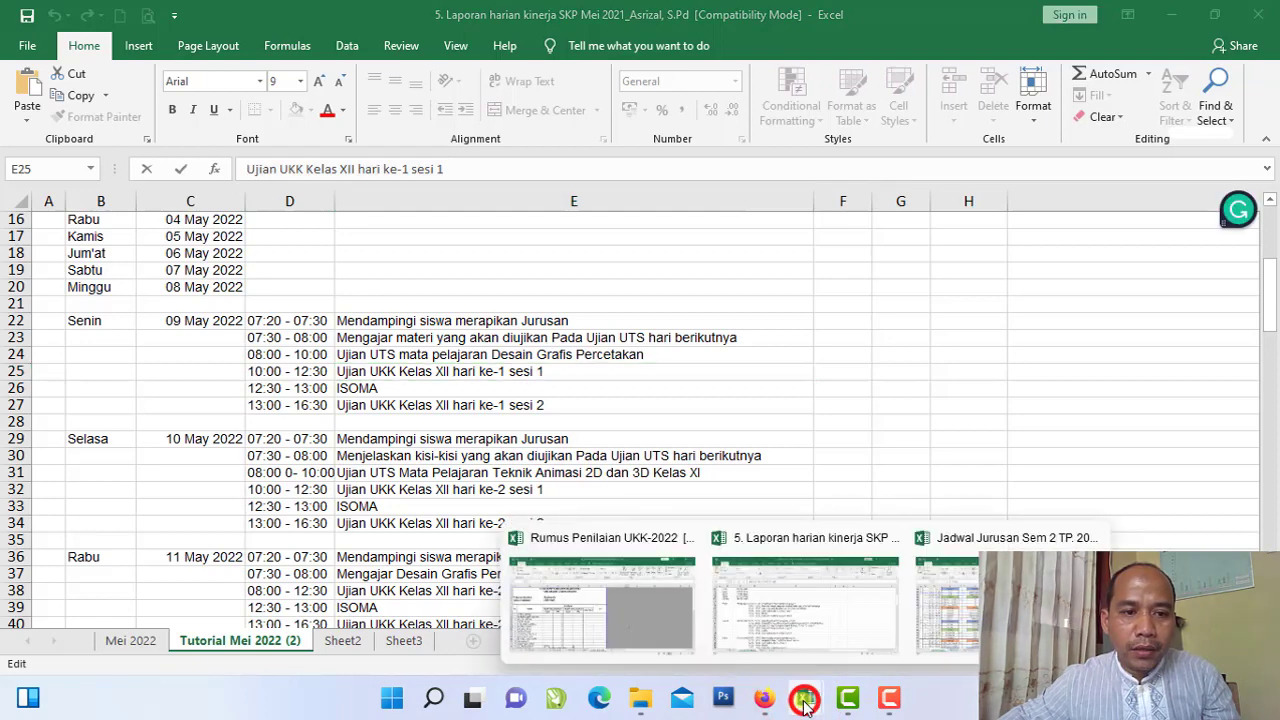
click(766, 697)
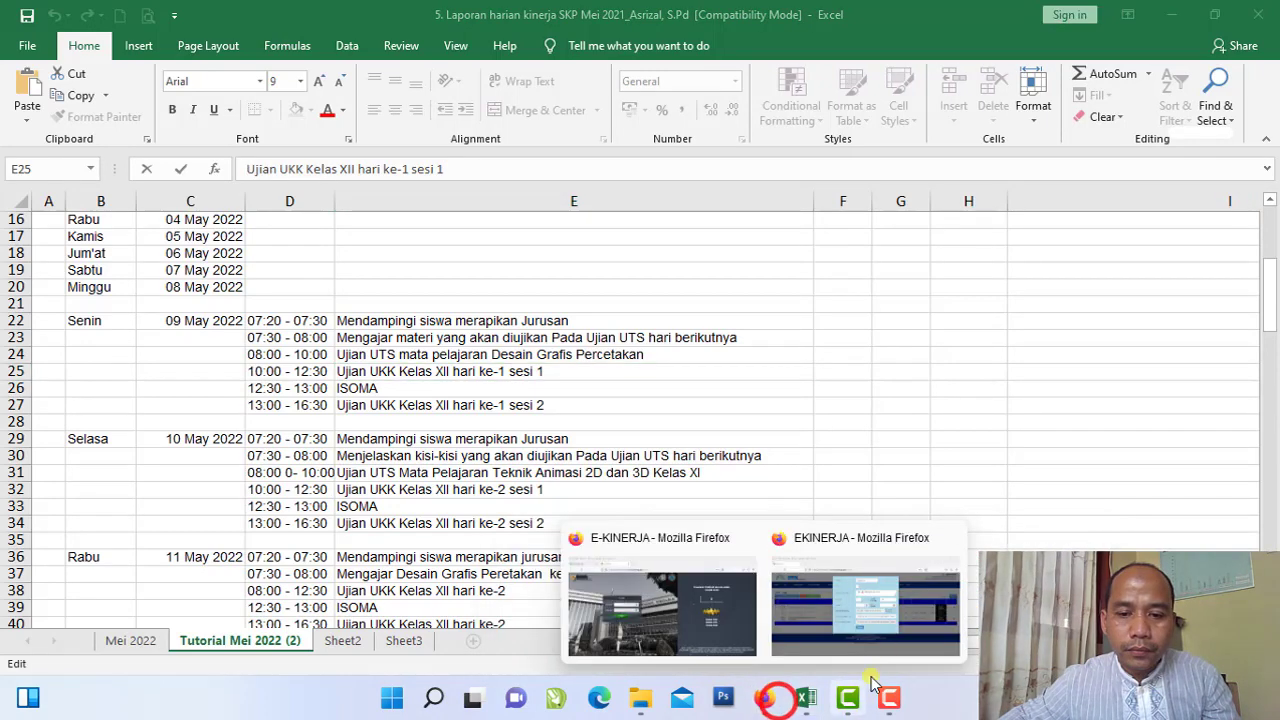
click(880, 630)
click(597, 328)
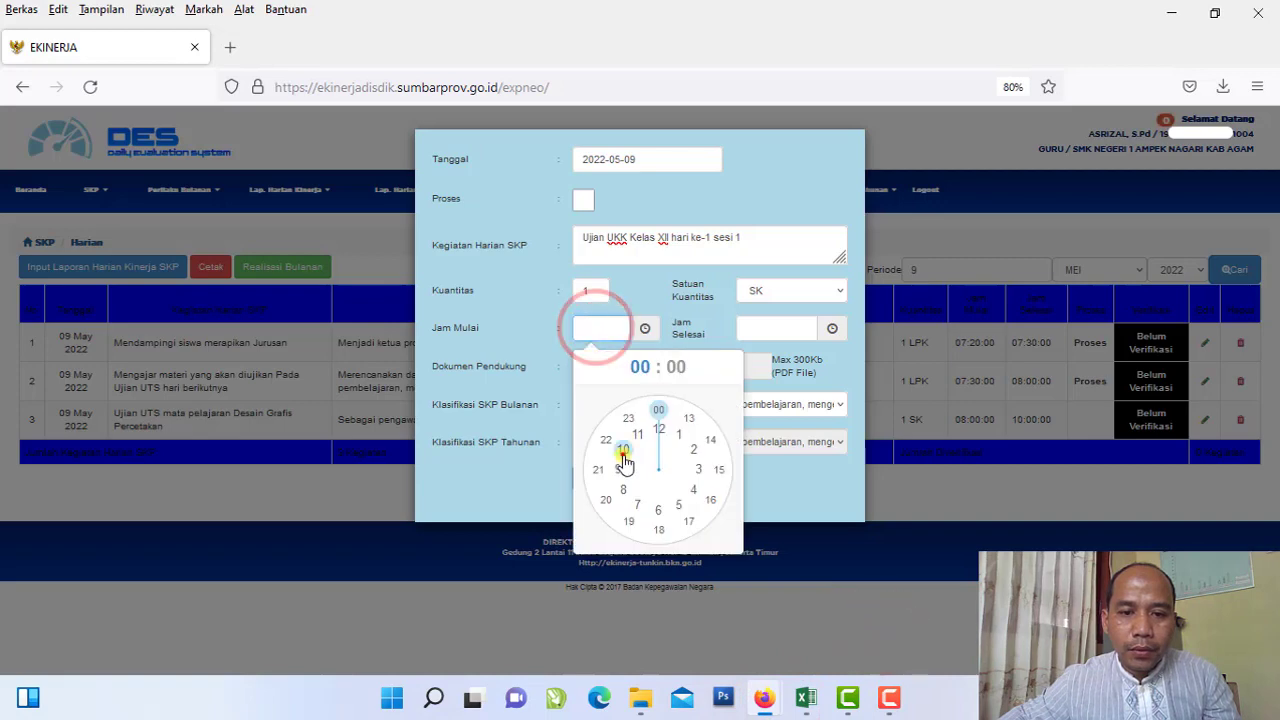
click(622, 455)
click(660, 408)
click(766, 328)
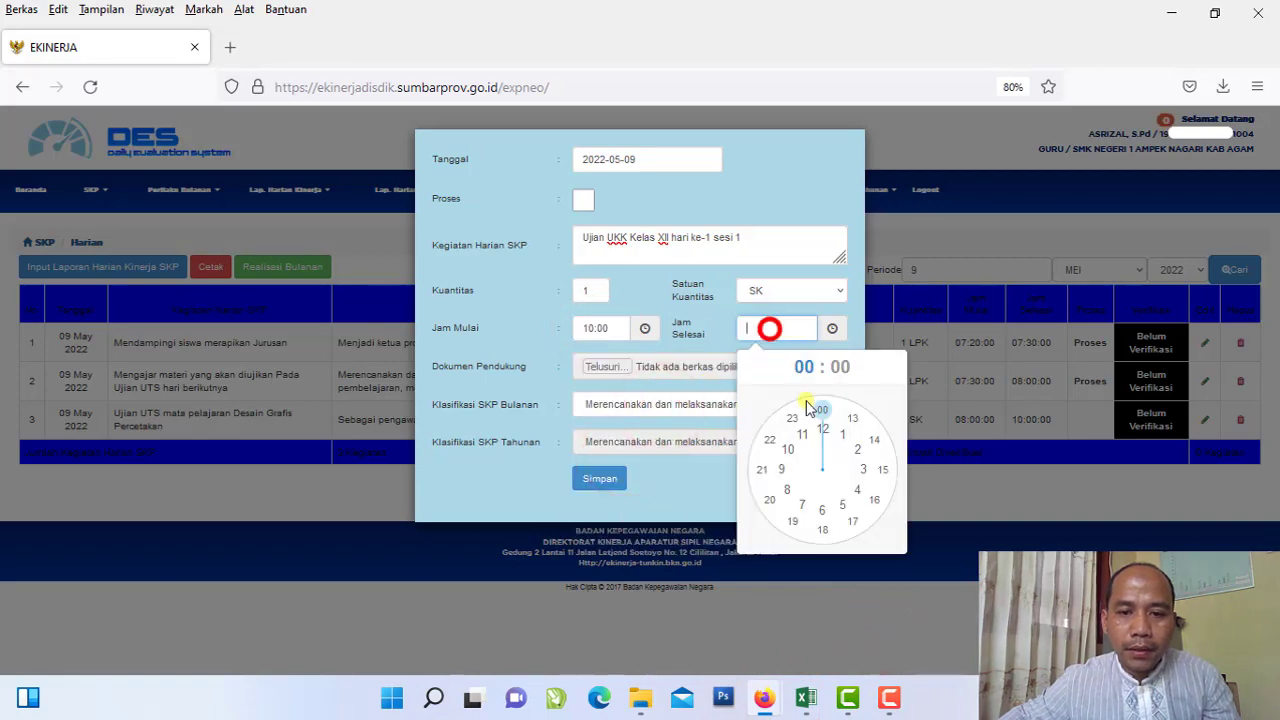
click(824, 430)
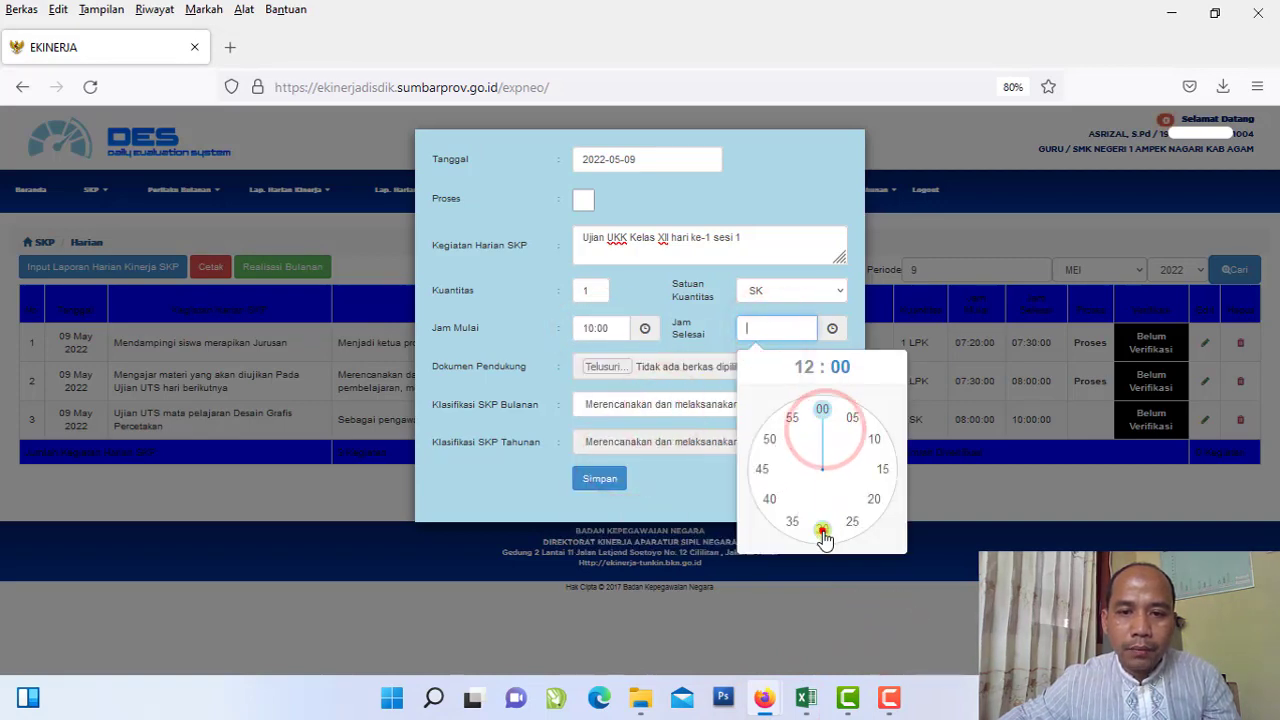
click(823, 528)
Step: Classify the activity under the monthly SKP "Sebagai pengawas ujian penilaian dan evaluasi" at "tingkat nasional" and save it, accepting the confirmations
click(651, 406)
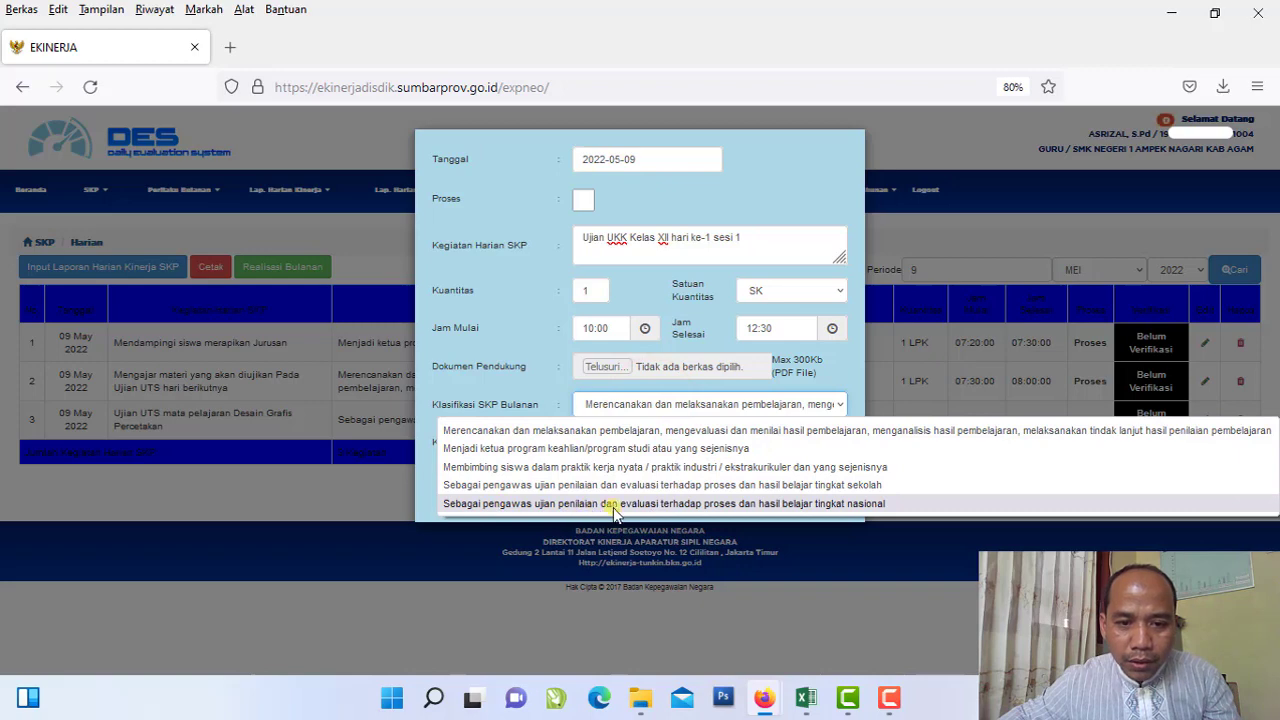
click(790, 505)
click(612, 482)
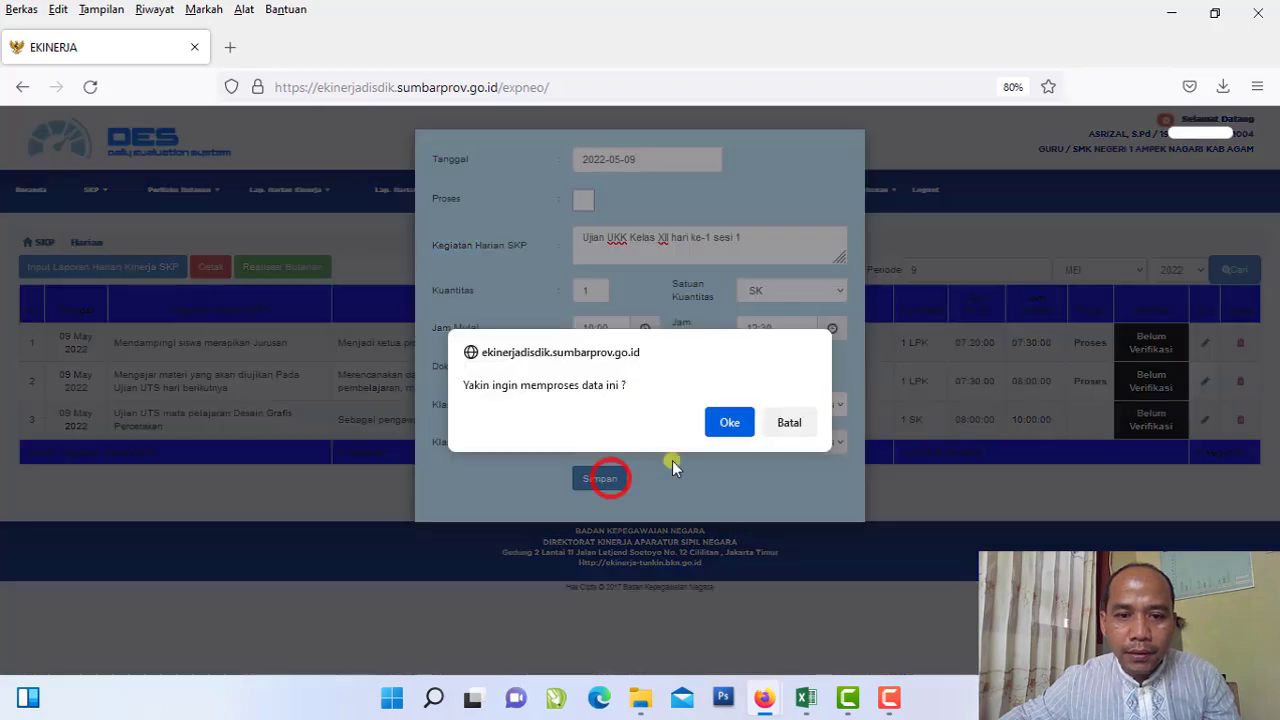
click(729, 421)
click(783, 447)
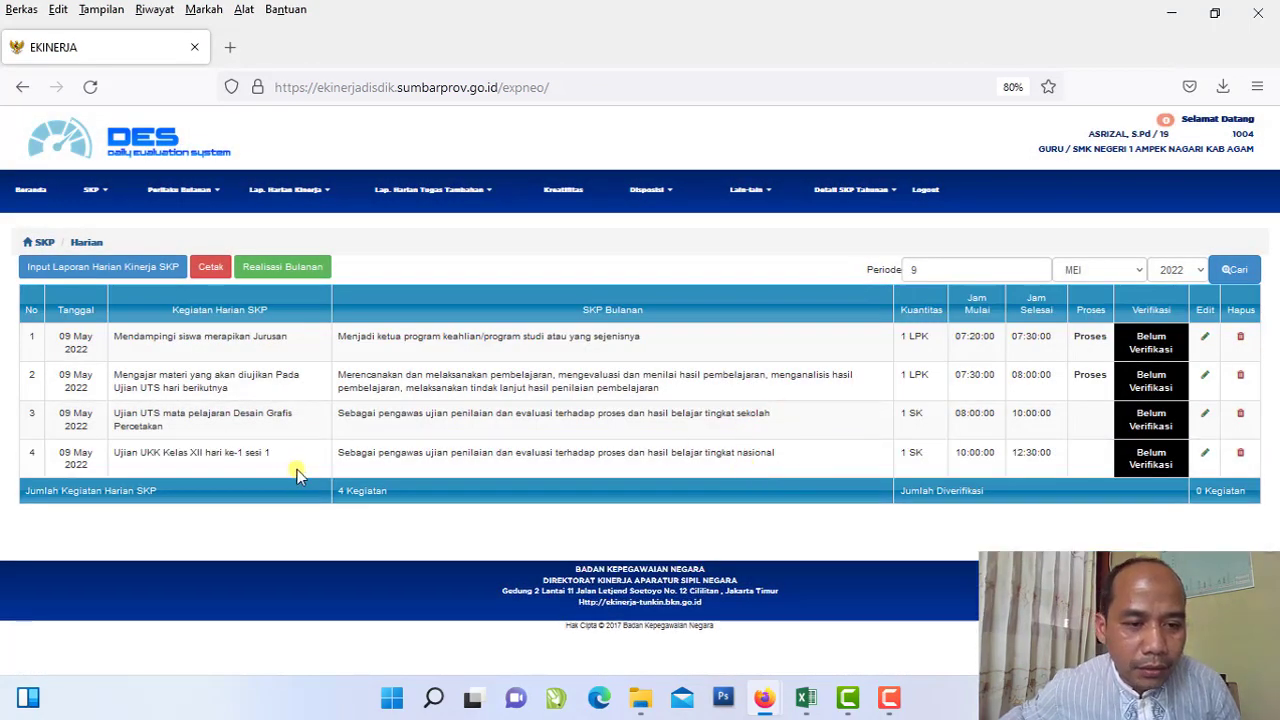
Step: Open a new daily SKP report form and set Tanggal to 9 May 2022
click(99, 268)
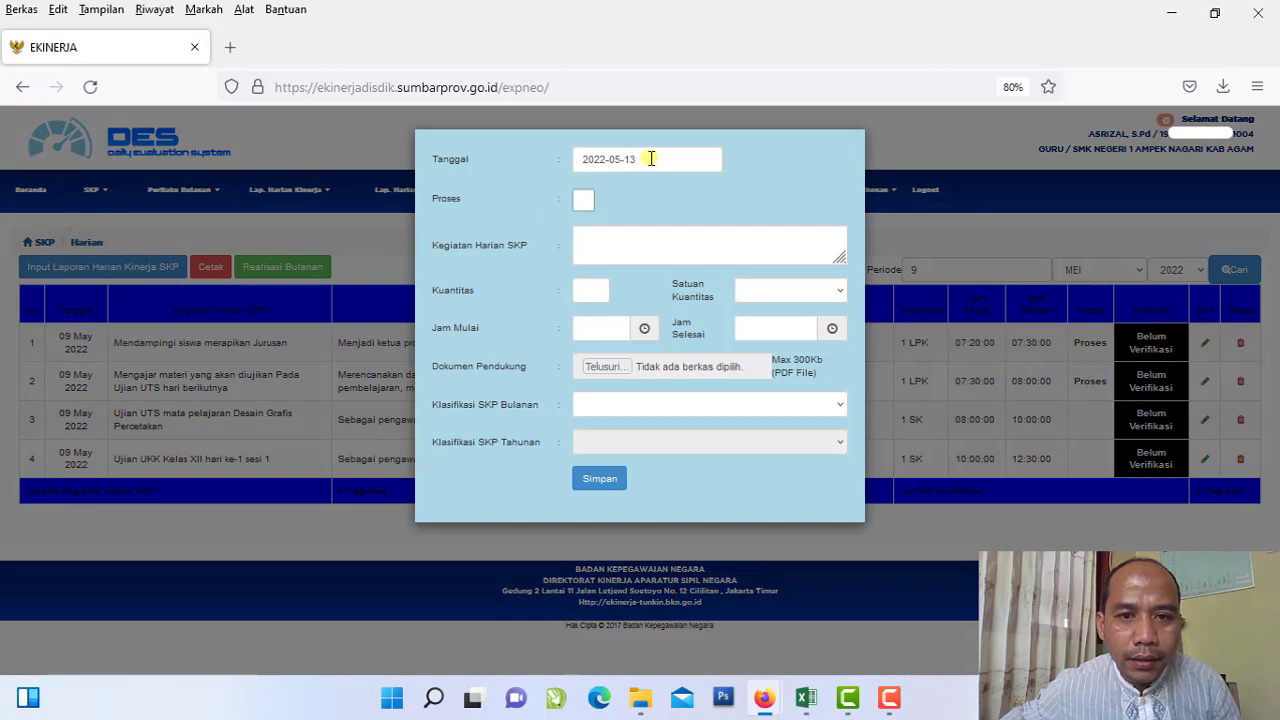
click(650, 158)
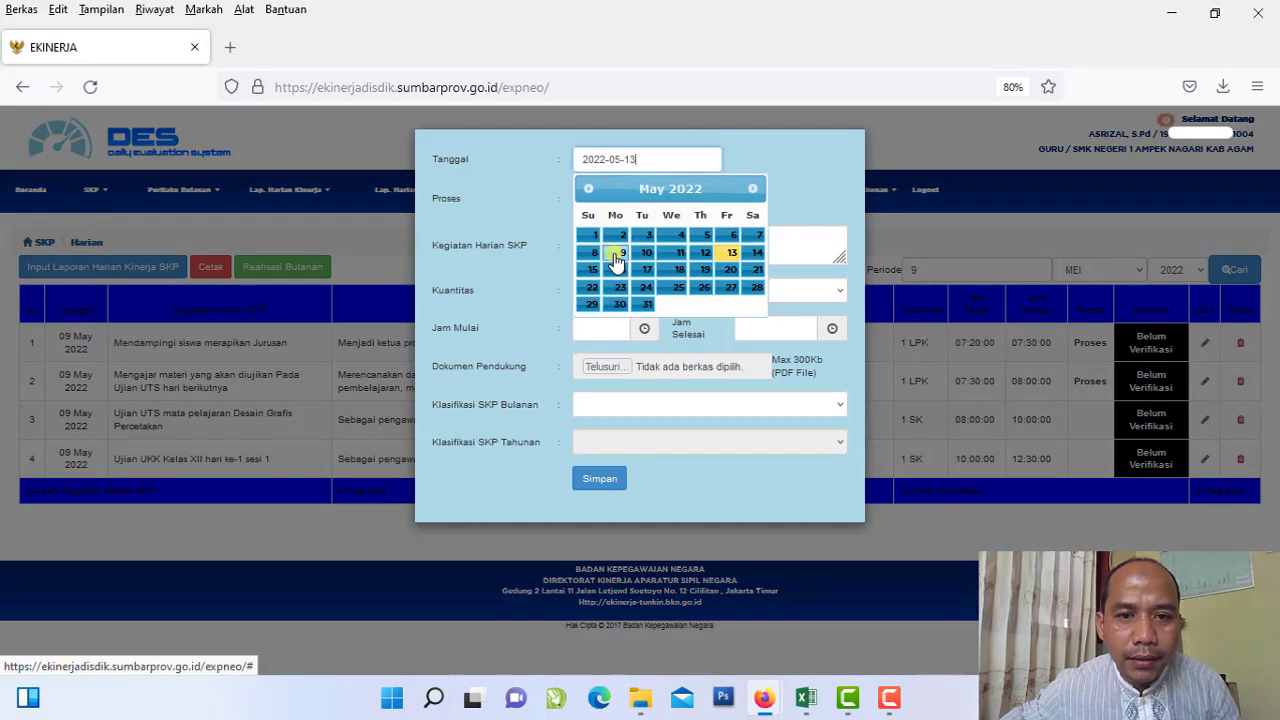
click(616, 258)
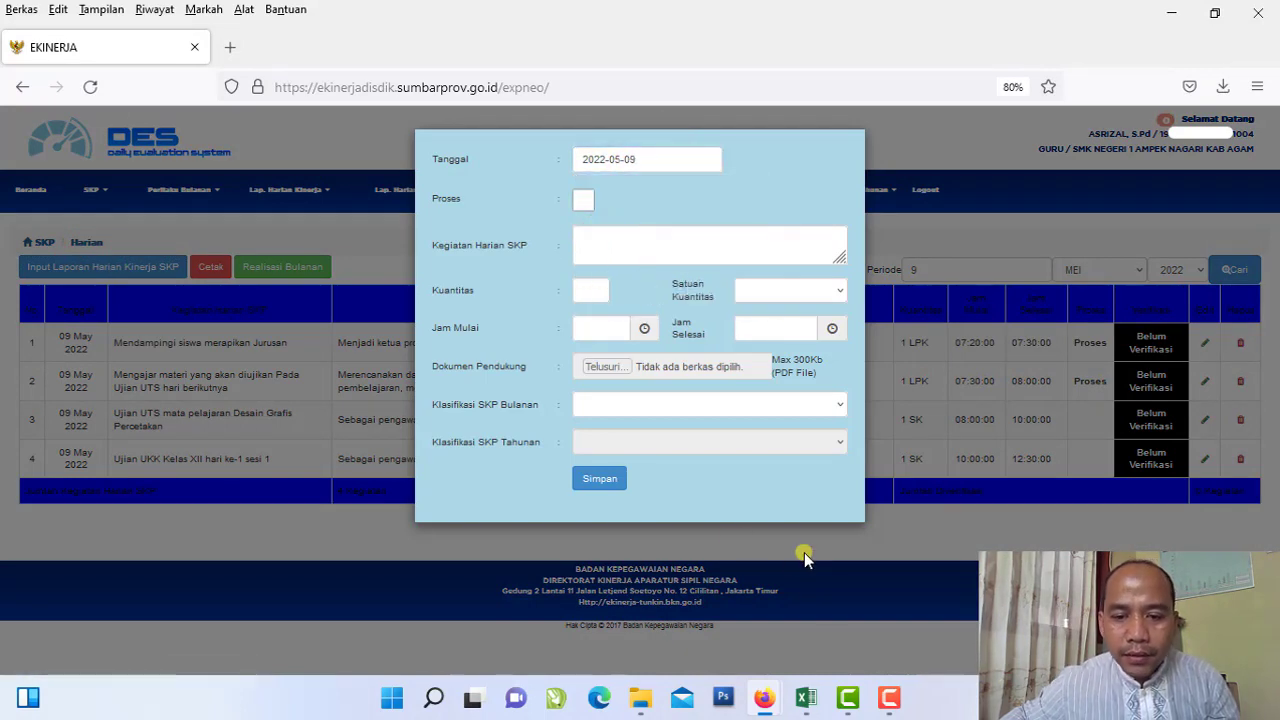
Step: Review the remaining 9 May entries in the Excel journal, skip ISOMA, and copy the text "Ujian UKK Kelas XII hari ke-1 sesi 2"
mouse_move(806, 697)
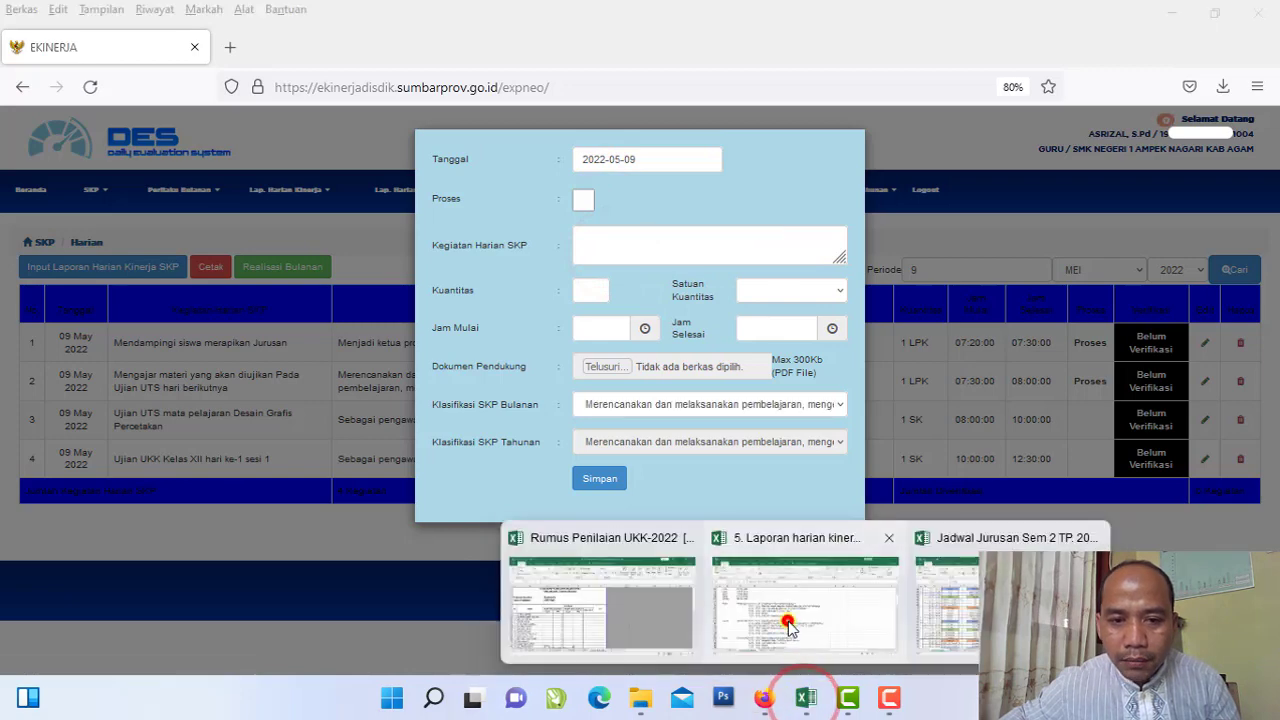
click(788, 626)
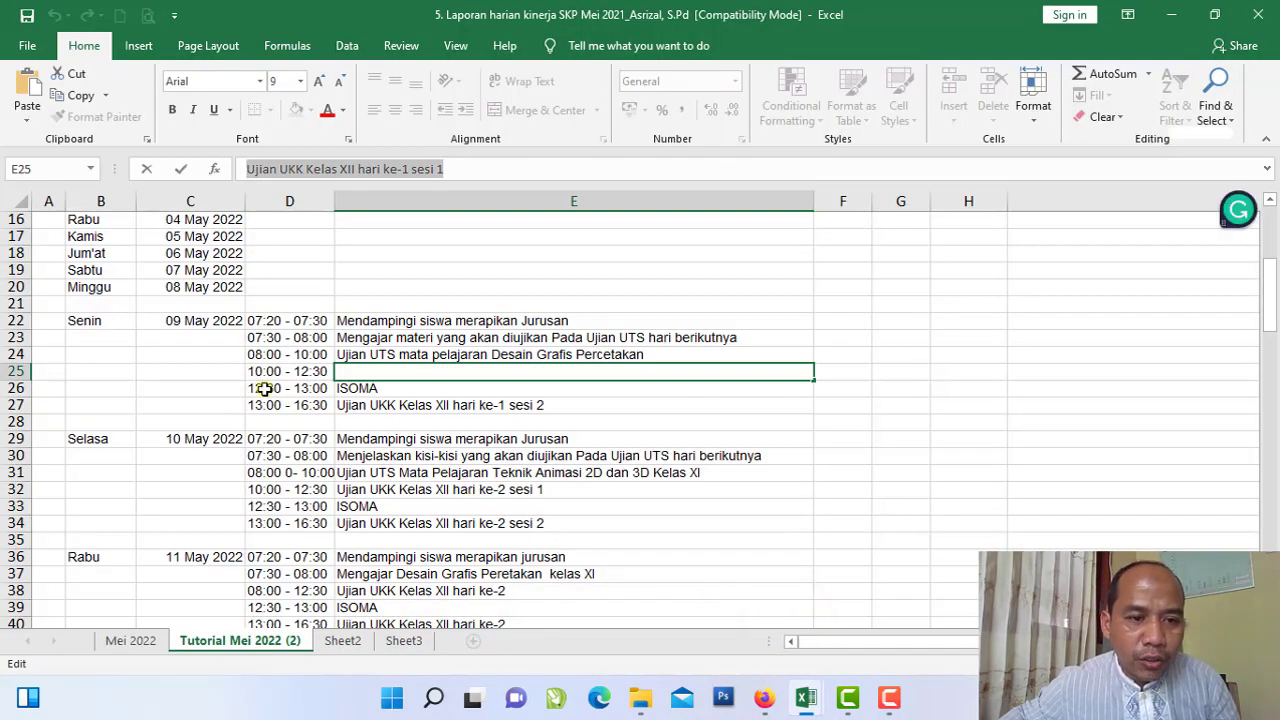
drag(263, 388, 410, 393)
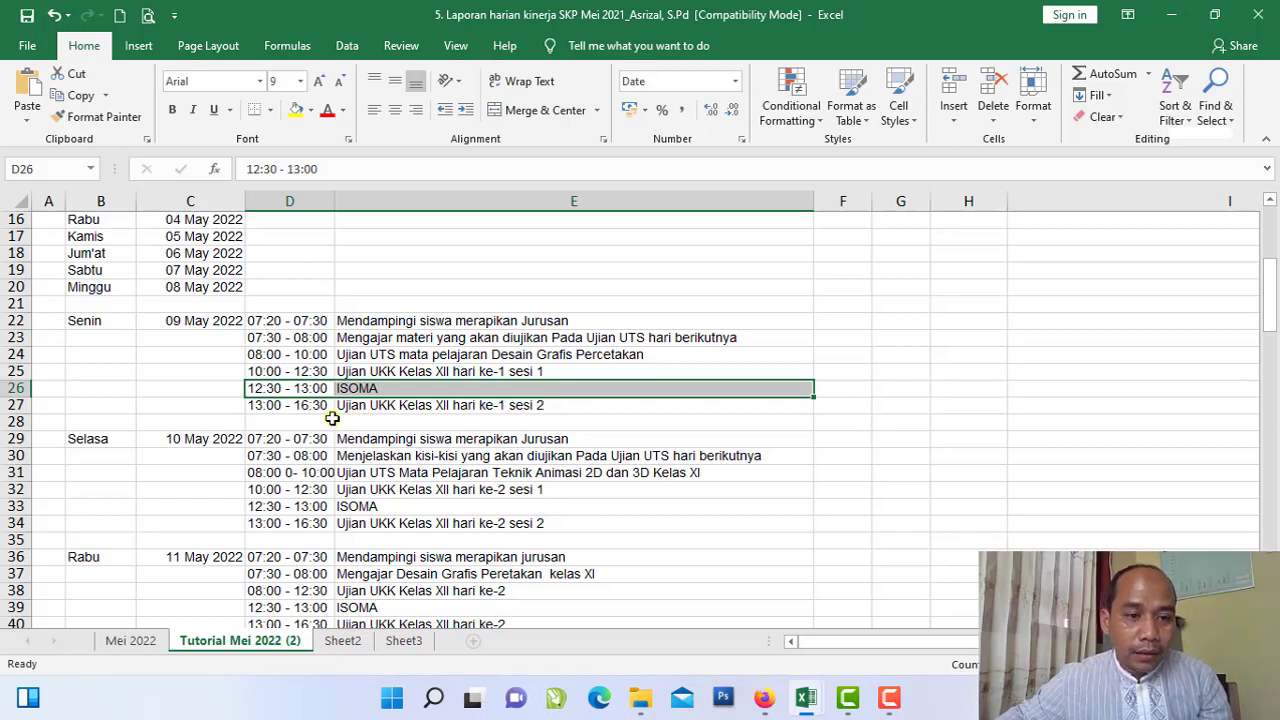
click(273, 406)
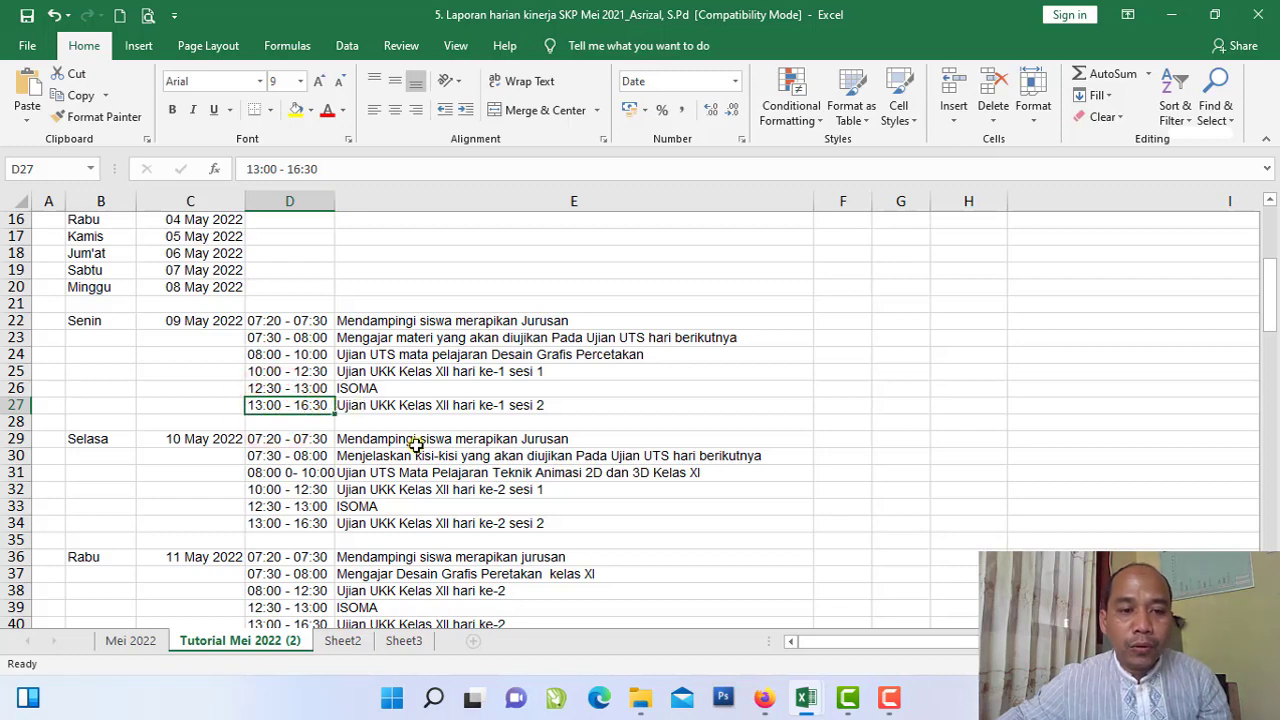
click(377, 411)
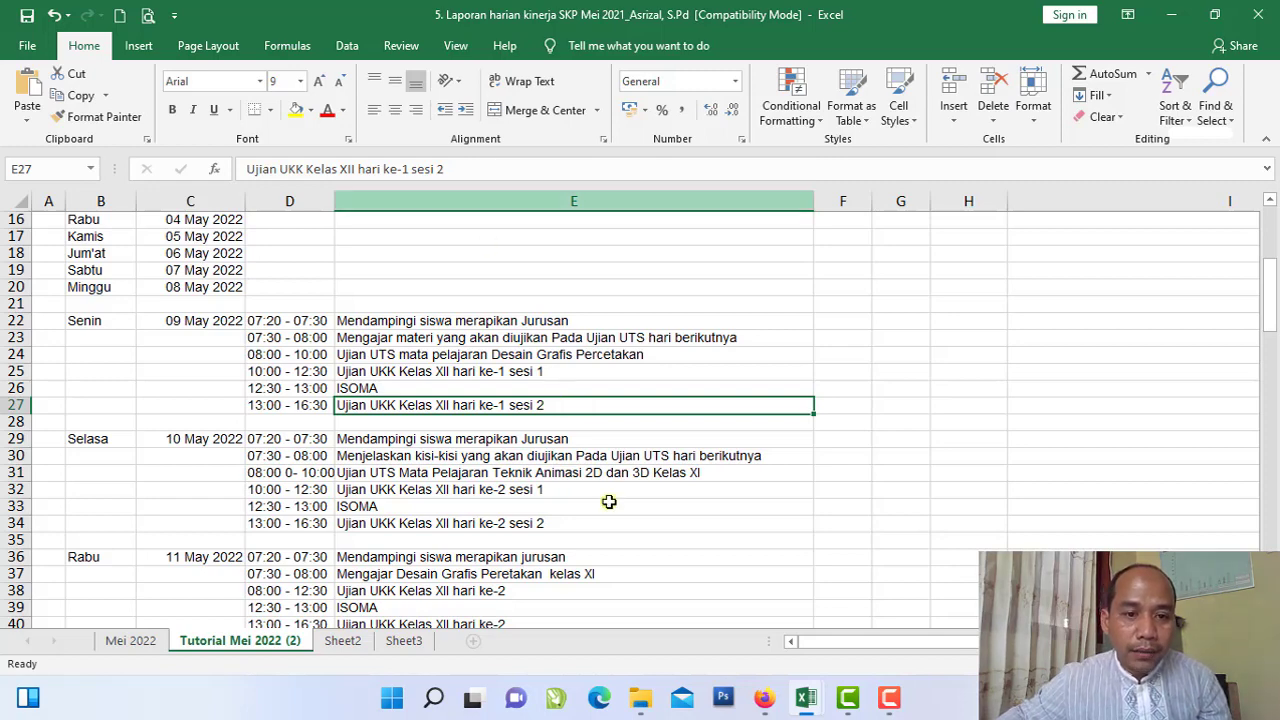
double_click(548, 405)
drag(556, 406, 320, 406)
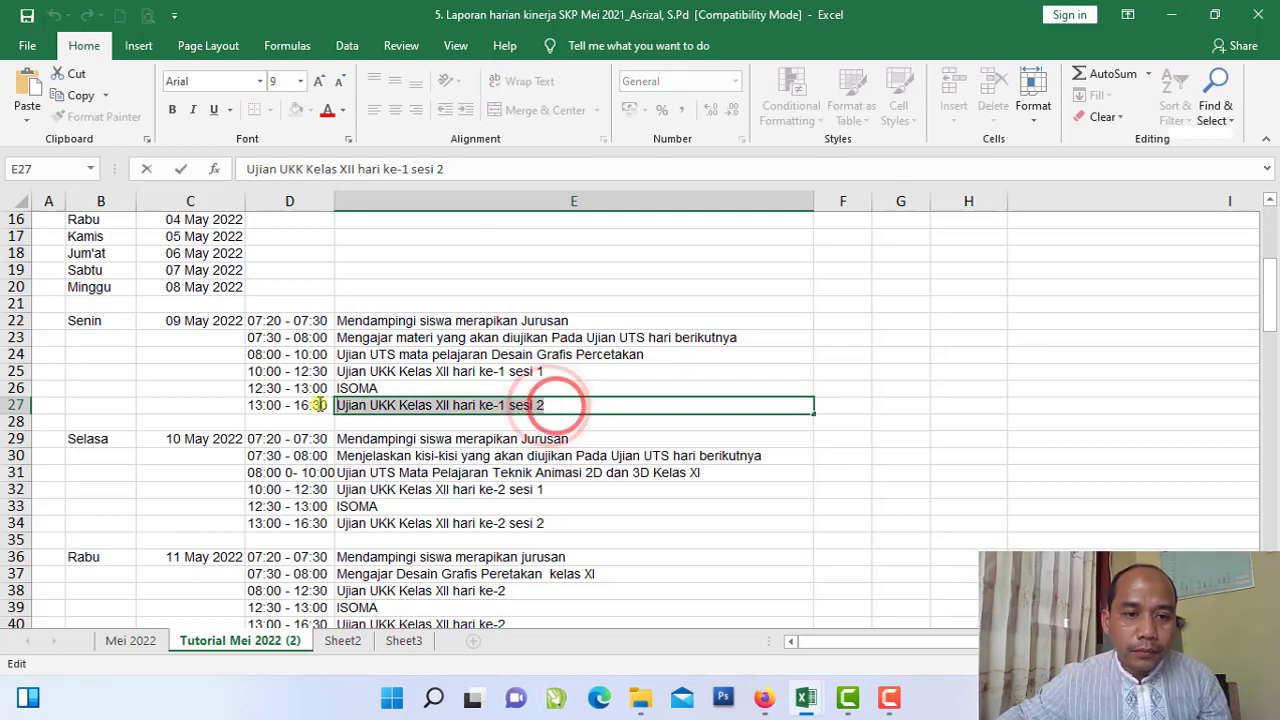
click(80, 95)
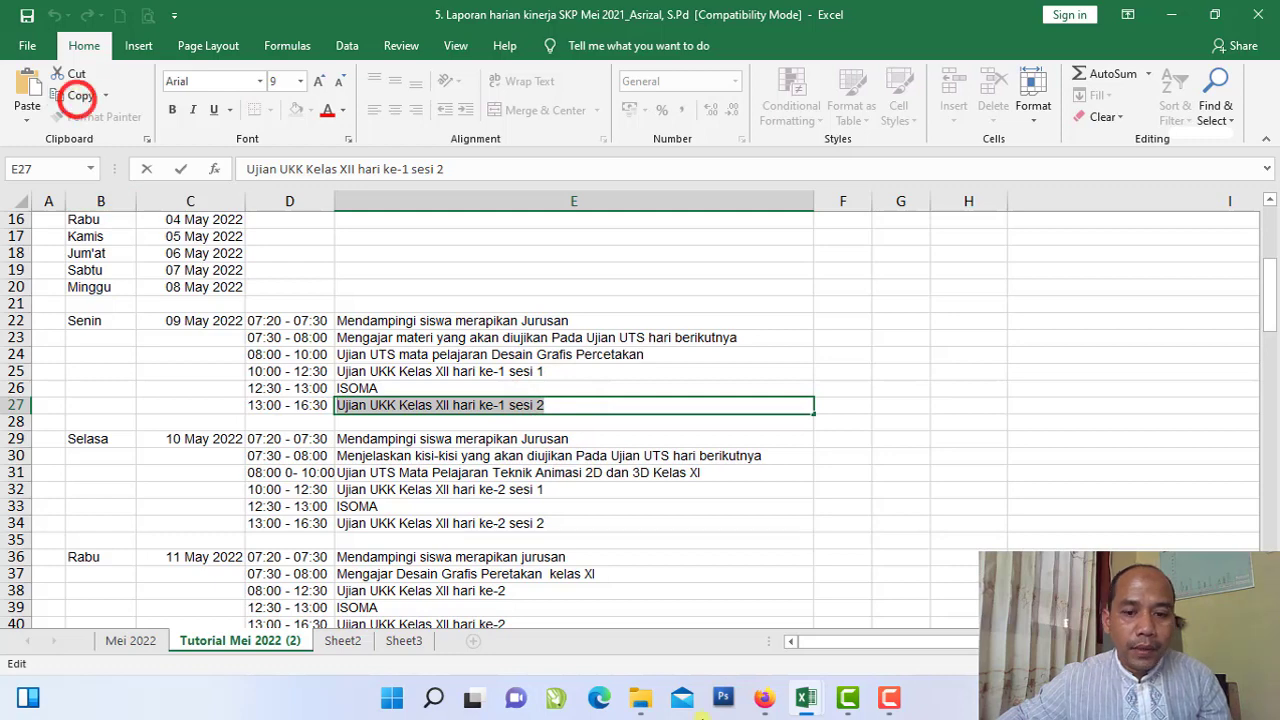
Step: Return to the Firefox form and mark the new activity as Proses, accepting the confirmation
click(768, 703)
click(797, 640)
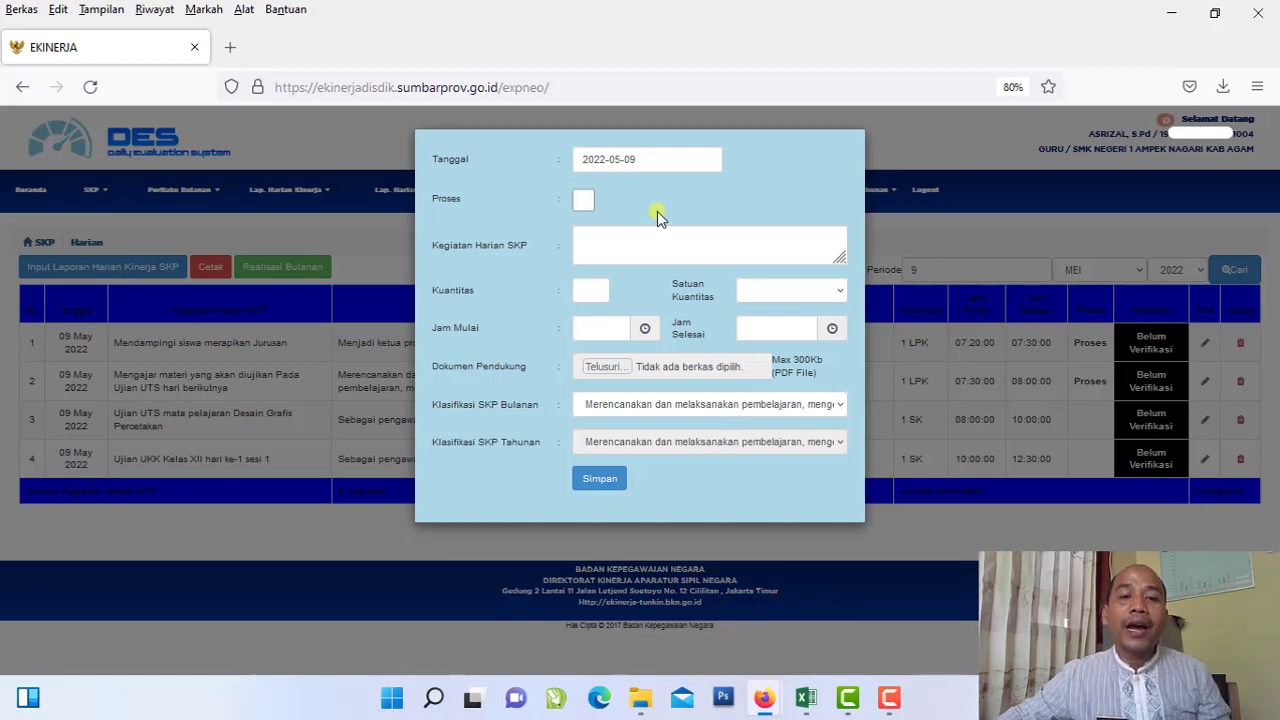
click(581, 202)
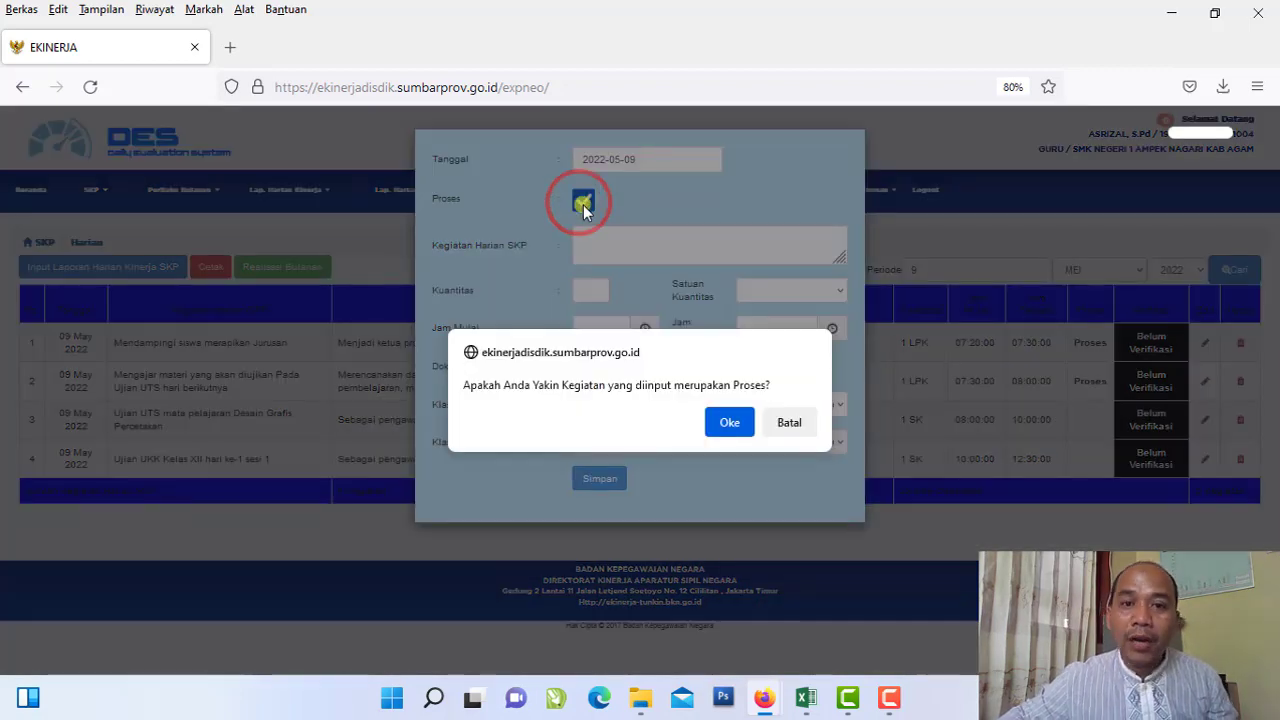
click(728, 421)
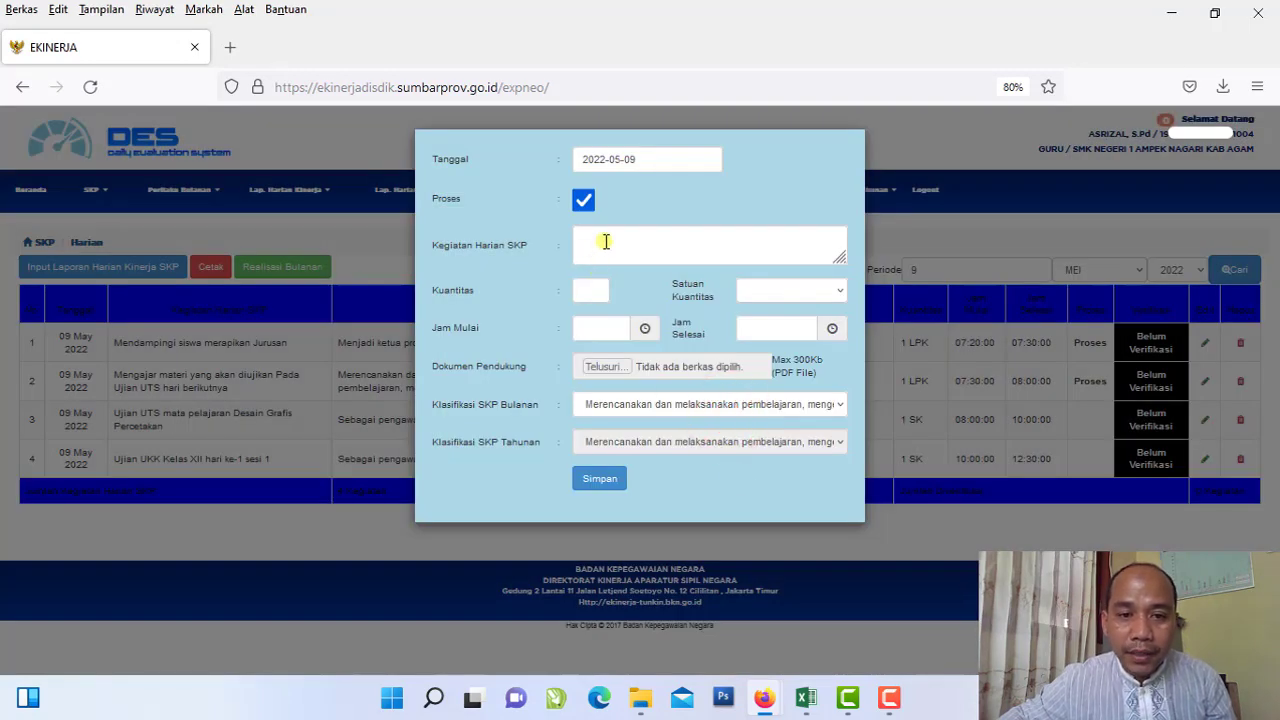
Step: Paste "Ujian UKK Kelas XII hari ke-1 sesi 2" as Kegiatan Harian SKP and set the quantity to 0 with unit SK
right_click(605, 241)
click(668, 376)
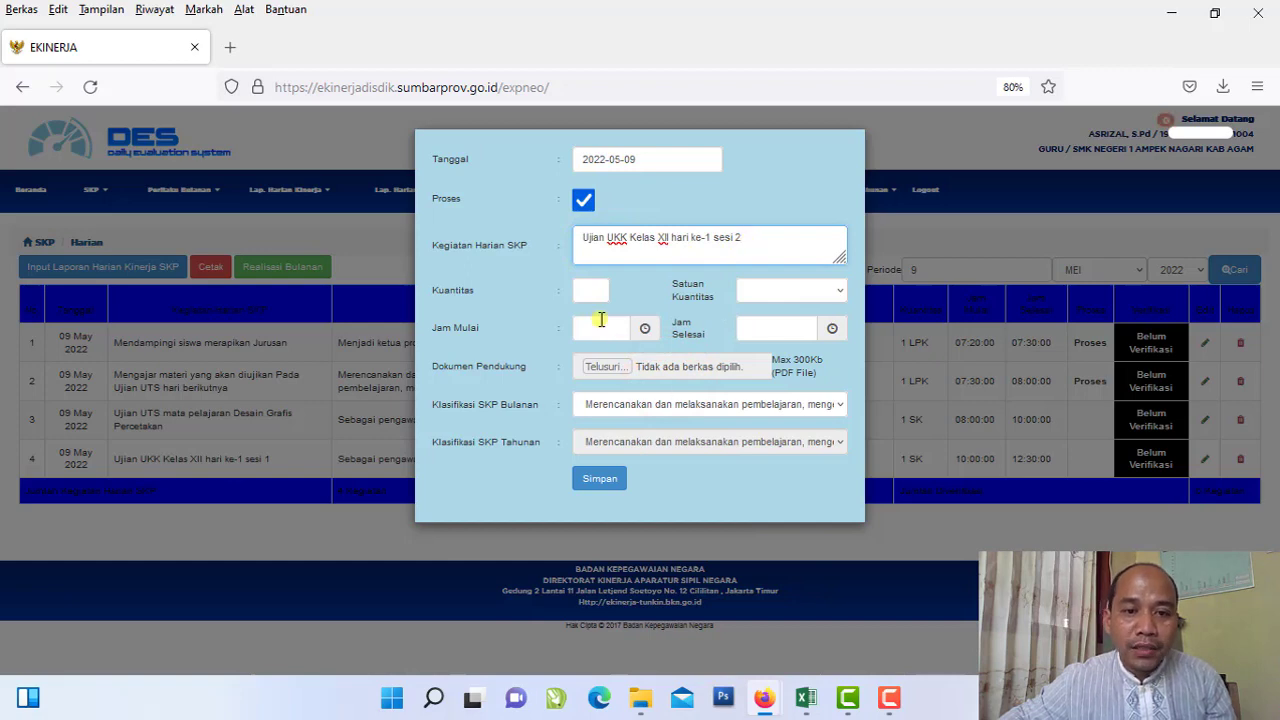
text(0)
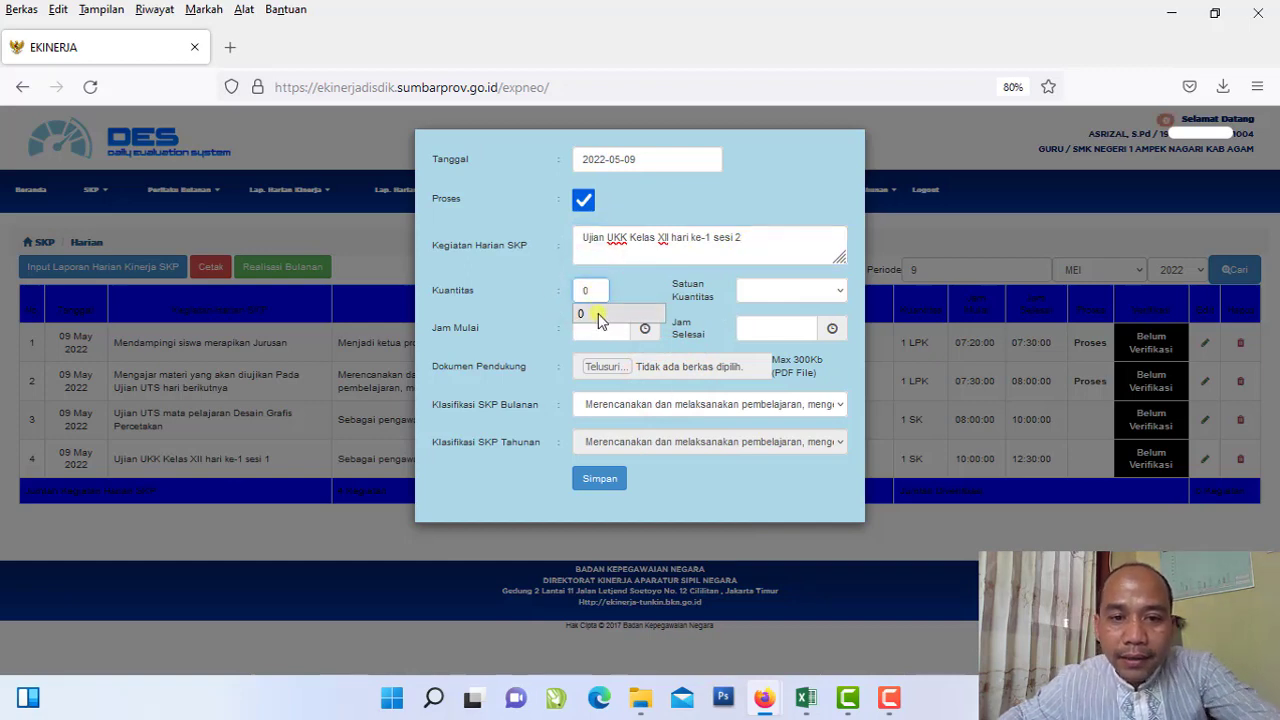
click(767, 293)
key(s)
key(s)
key(s)
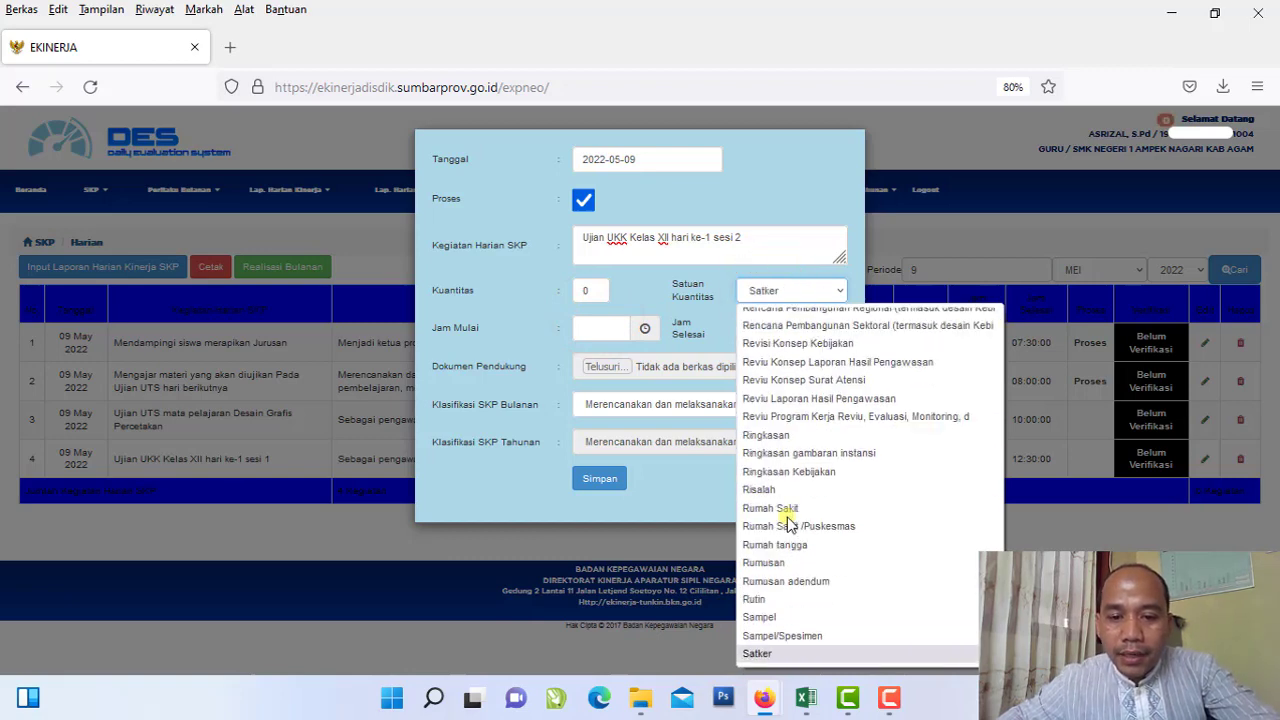
scroll(785, 560, down, 5)
click(766, 603)
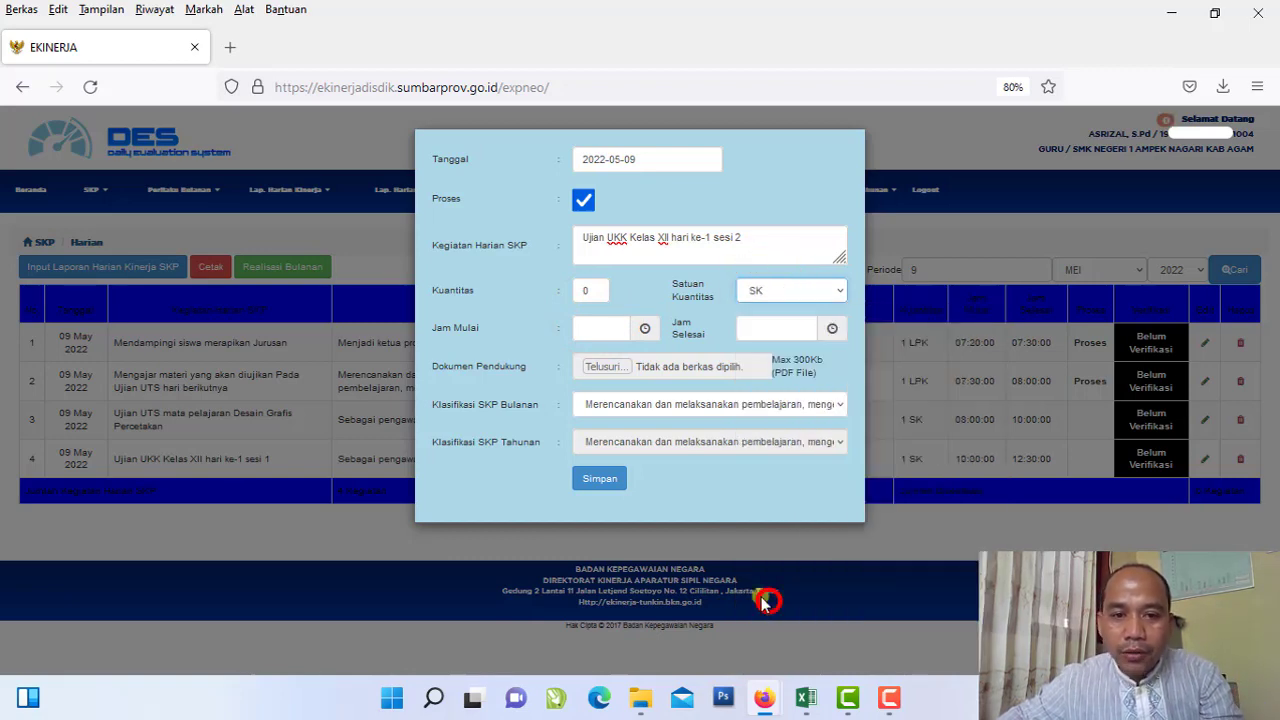
Step: Set the activity's Jam Mulai to 13:00
click(598, 326)
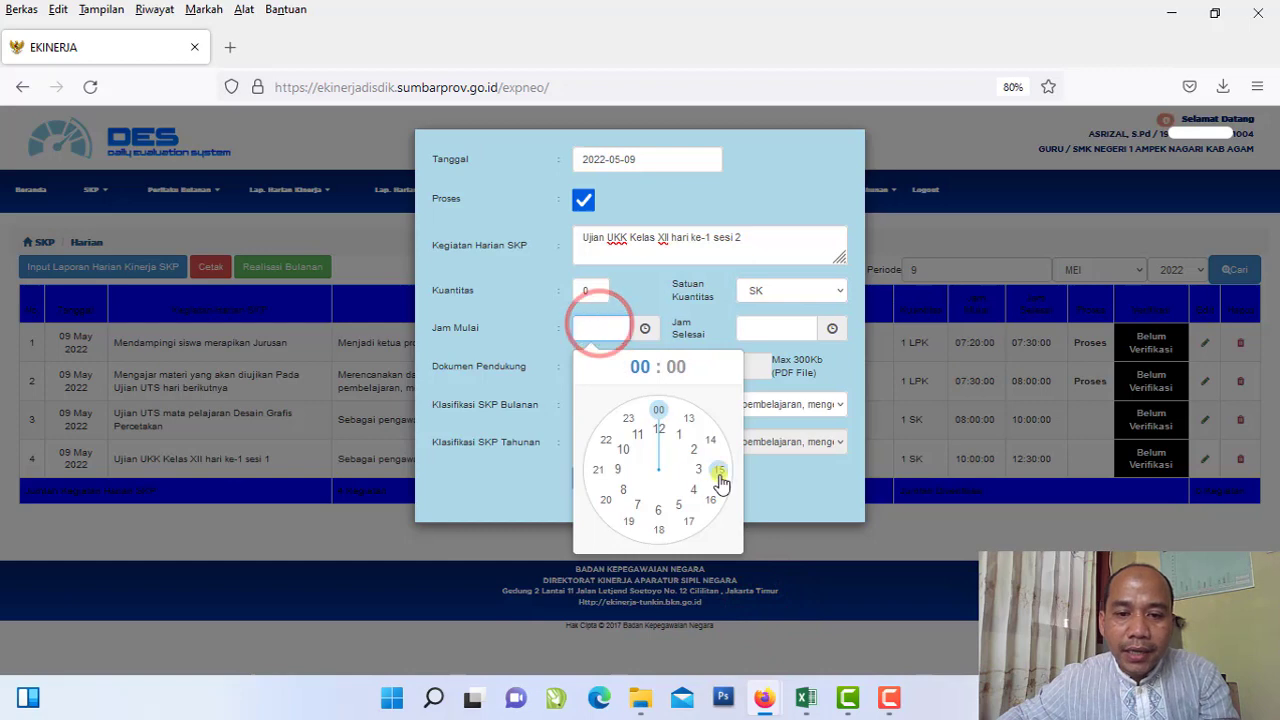
click(691, 419)
click(651, 409)
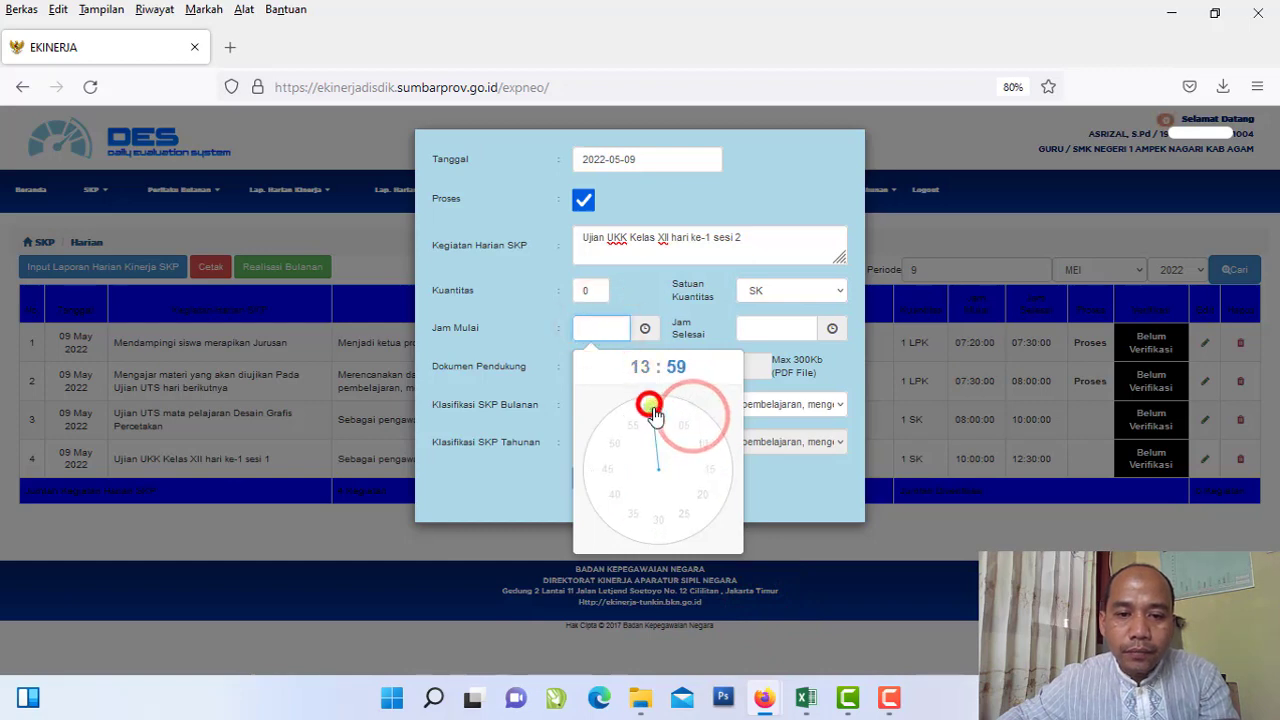
click(651, 406)
click(615, 331)
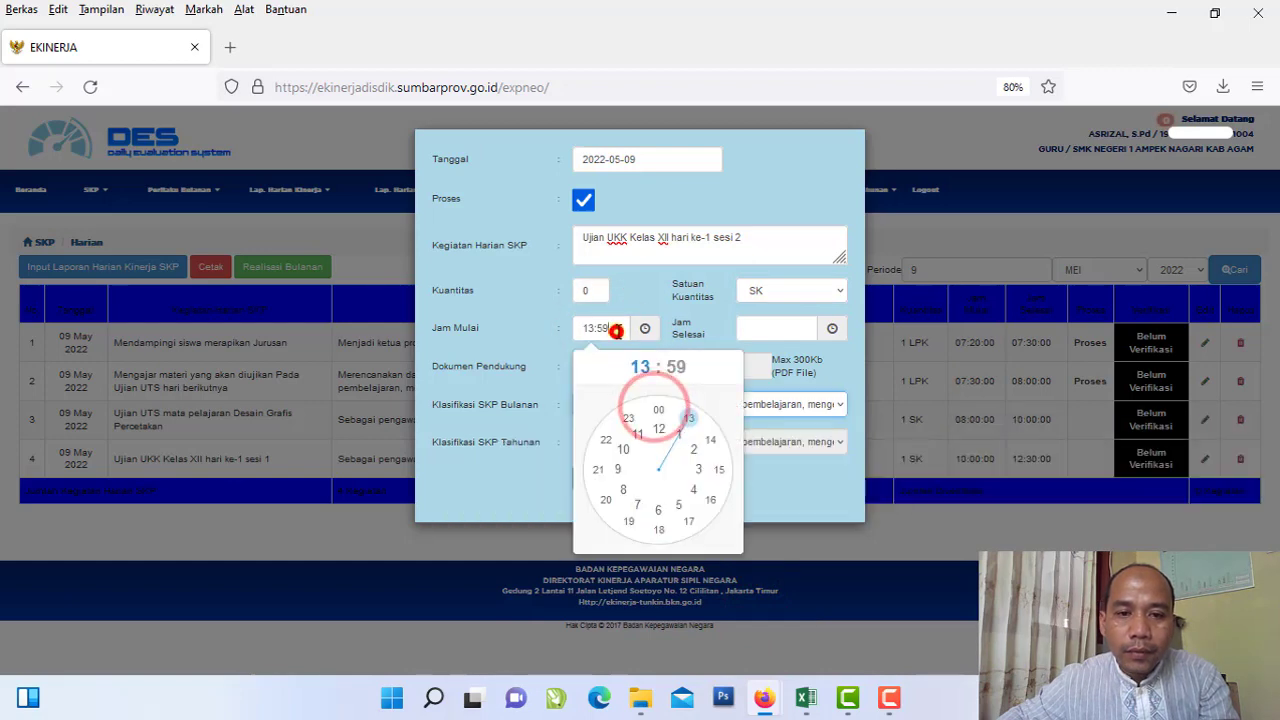
click(686, 424)
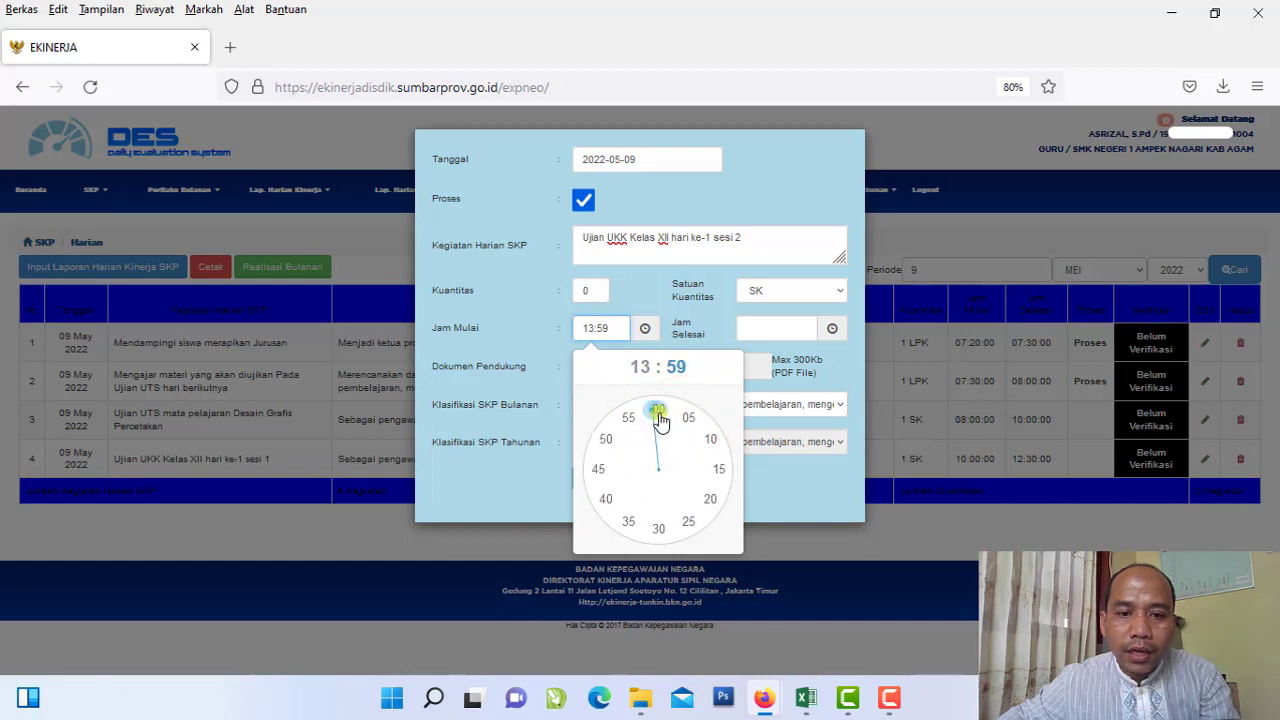
click(660, 420)
Step: Check the session's hours in the Excel journal, return to the Firefox form and set Jam Selesai to 16:30
click(805, 697)
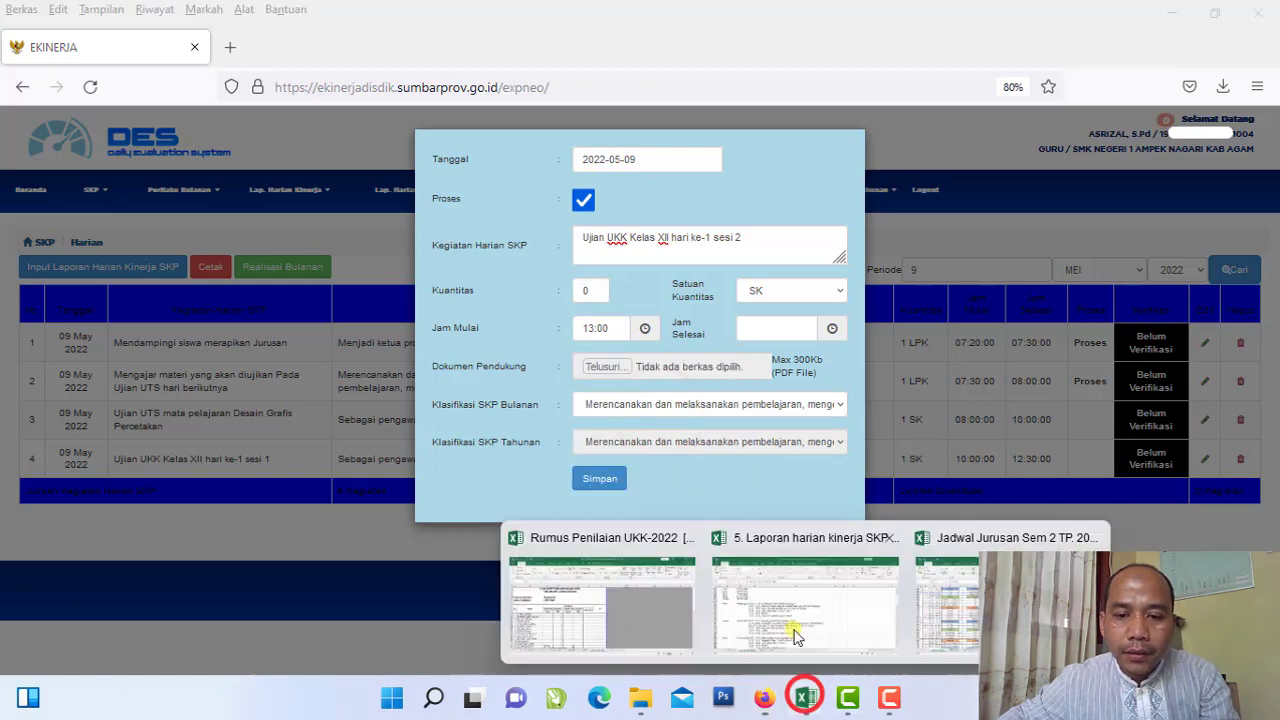
click(797, 637)
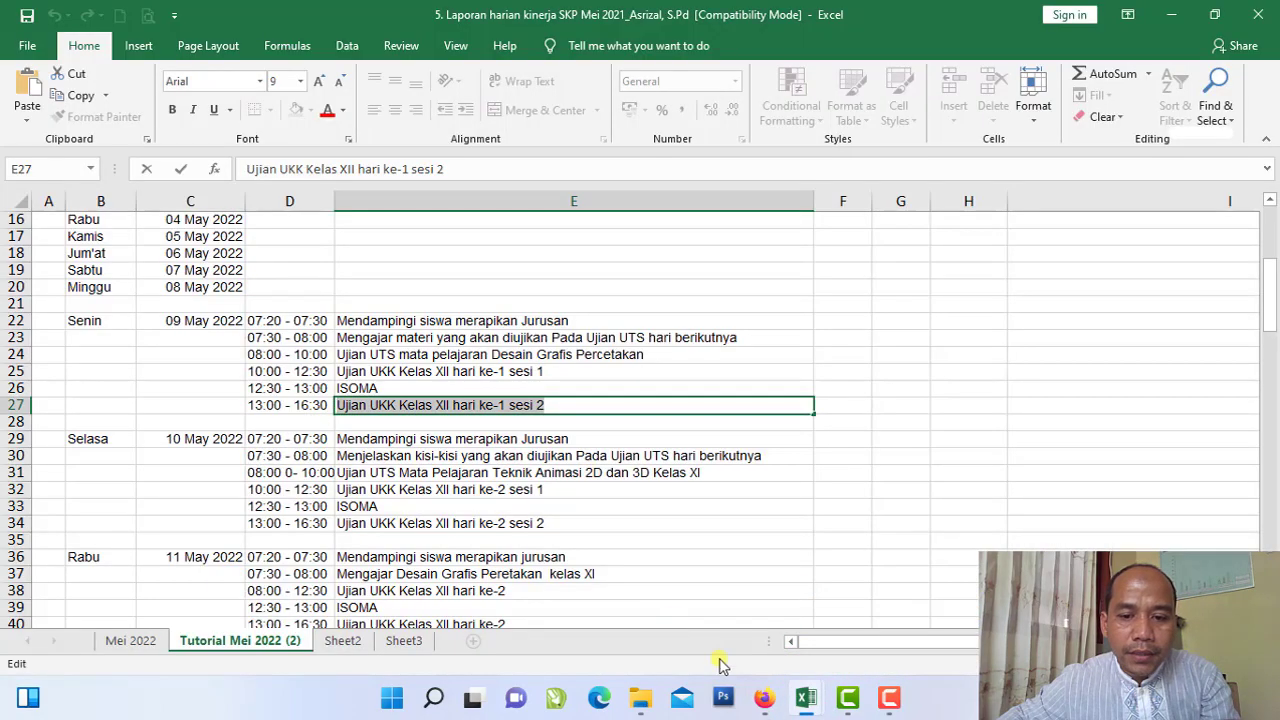
click(763, 697)
click(799, 632)
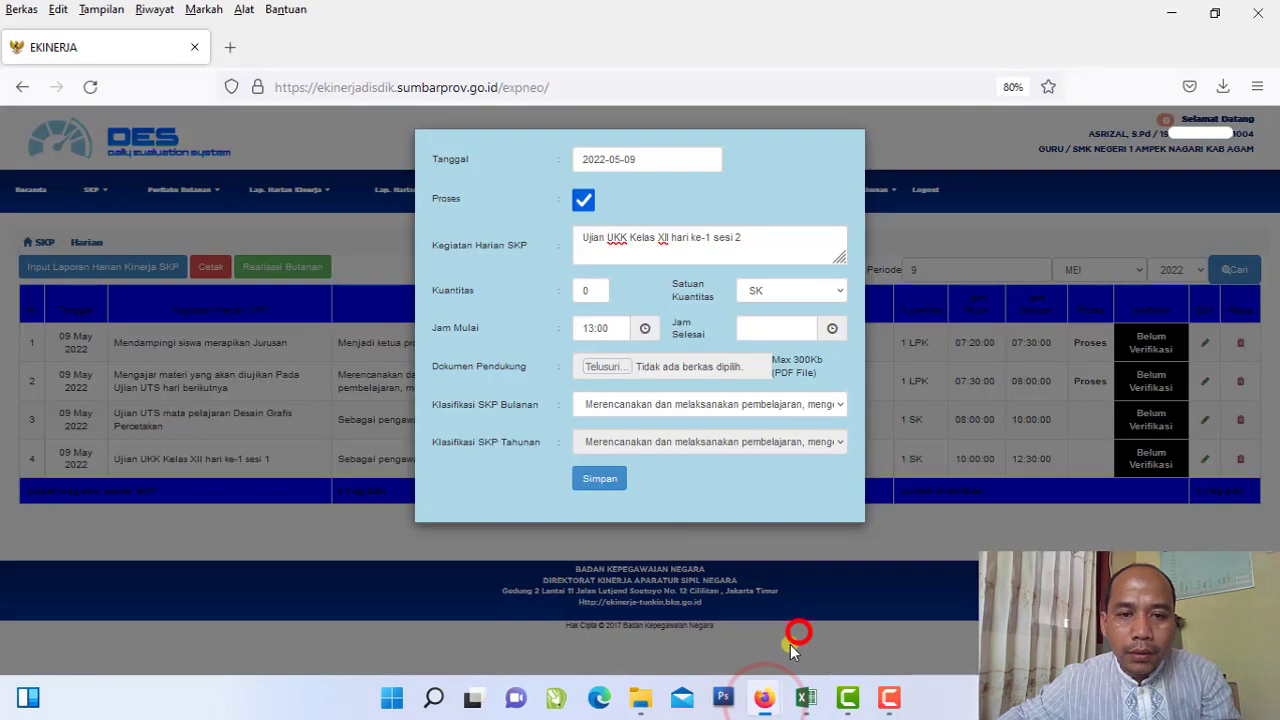
click(775, 328)
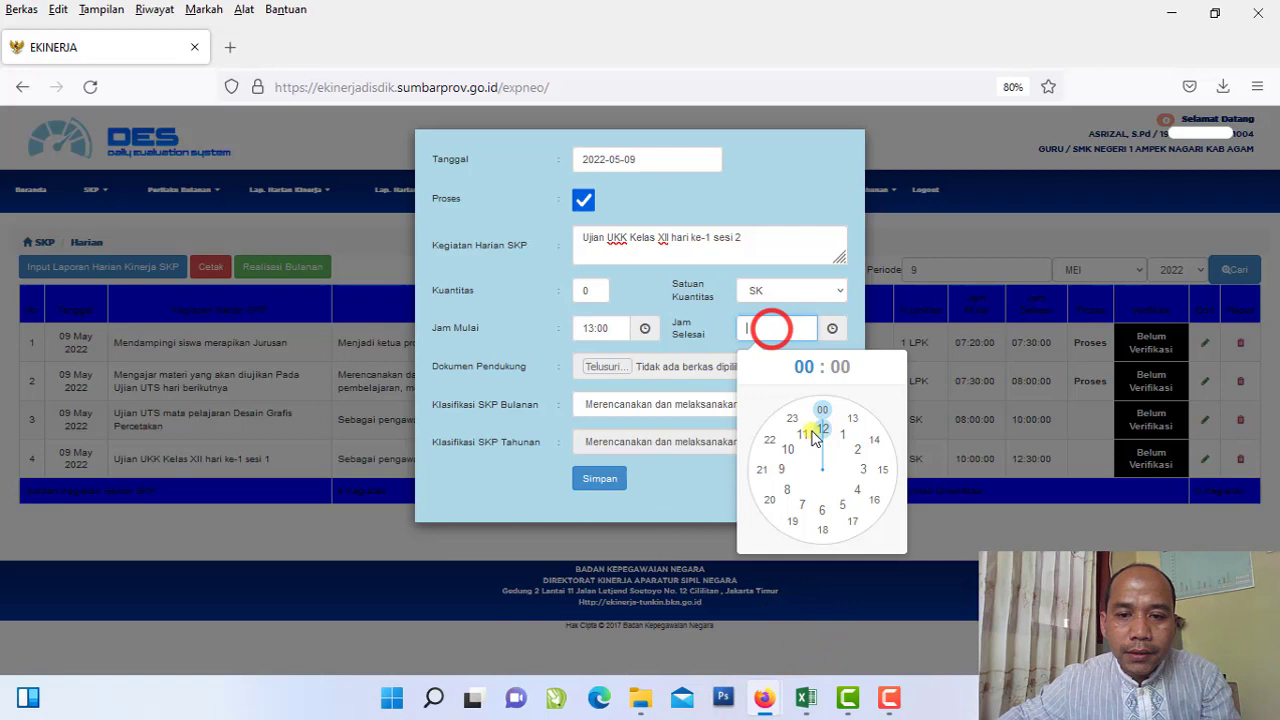
click(876, 500)
click(821, 529)
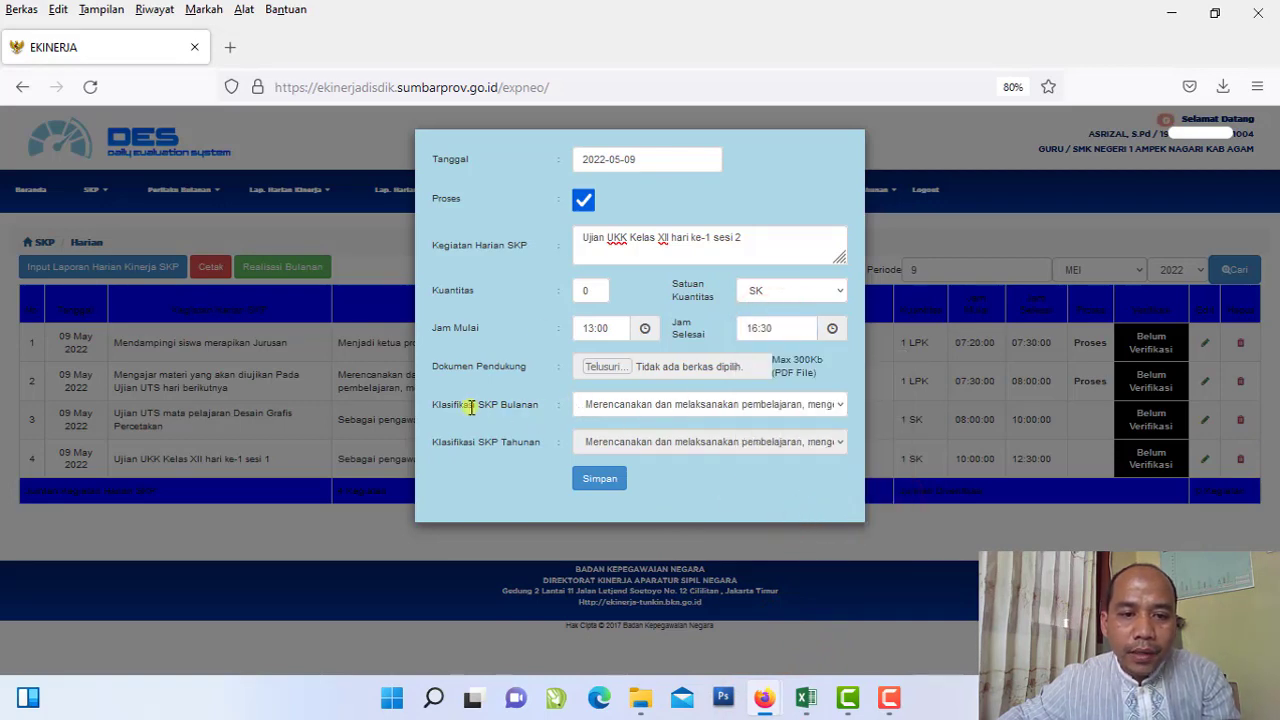
Step: Classify the activity under the monthly SKP "Sebagai pengawas ujian penilaian dan evaluasi" at "tingkat nasional", save it and accept the confirmations
drag(468, 405, 476, 405)
click(605, 410)
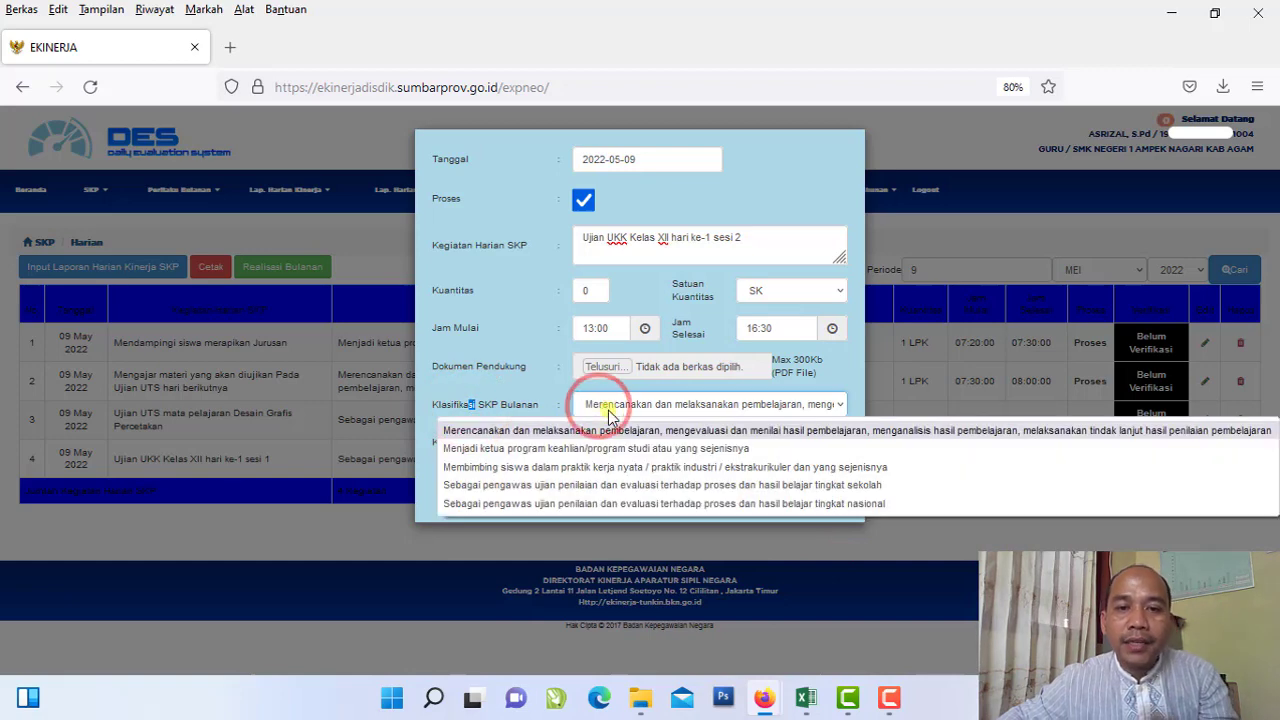
click(736, 506)
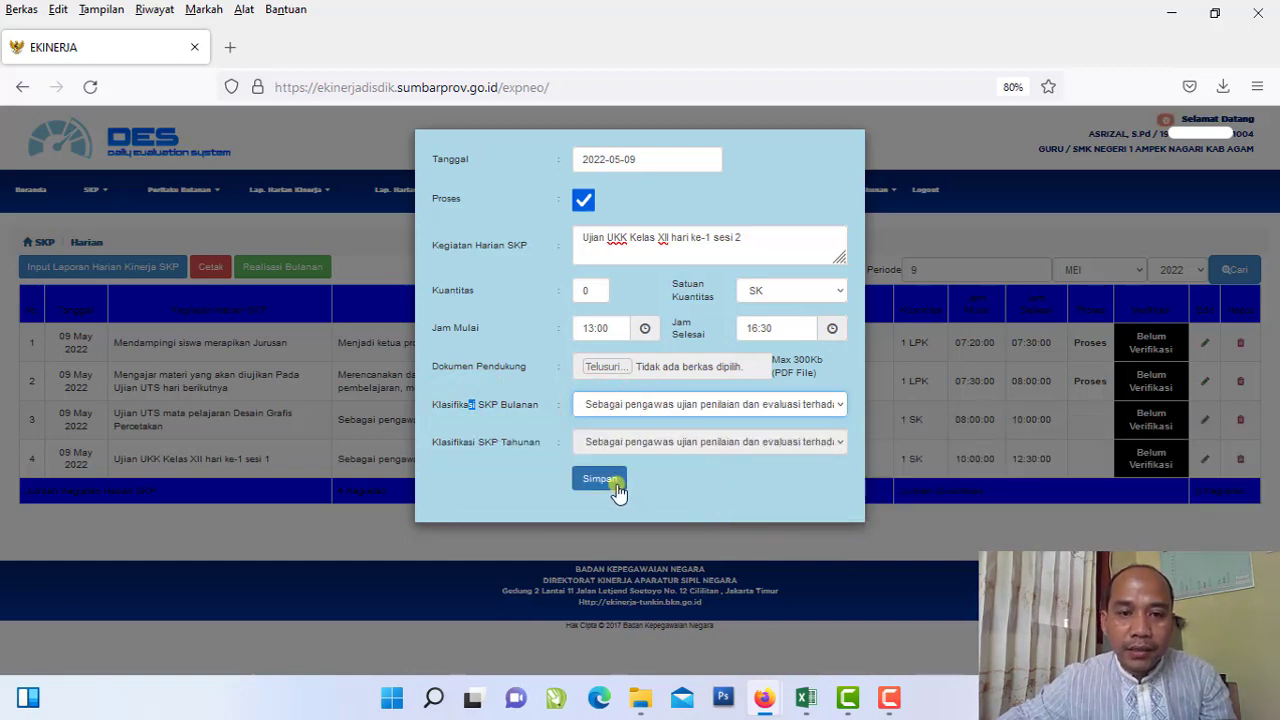
click(618, 482)
click(716, 430)
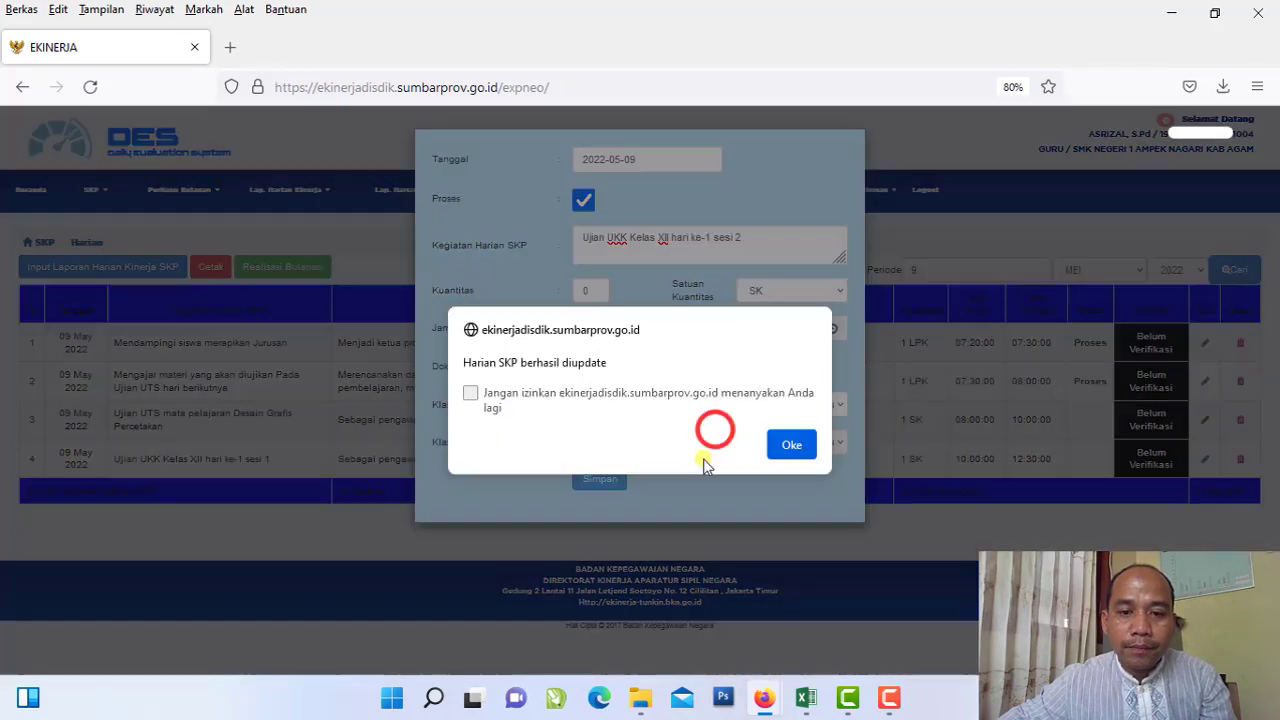
click(771, 450)
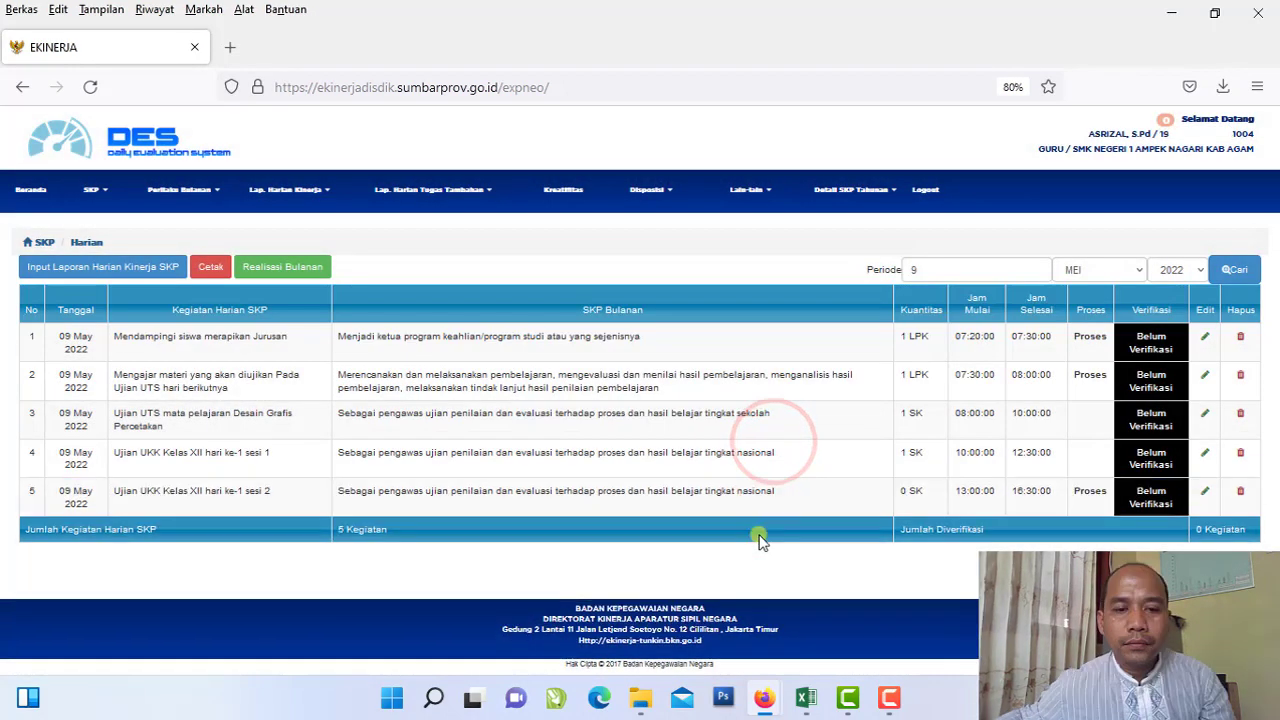
Step: Review the activities, SKP classifications, quantities and times listed for 9 May 2022
click(304, 505)
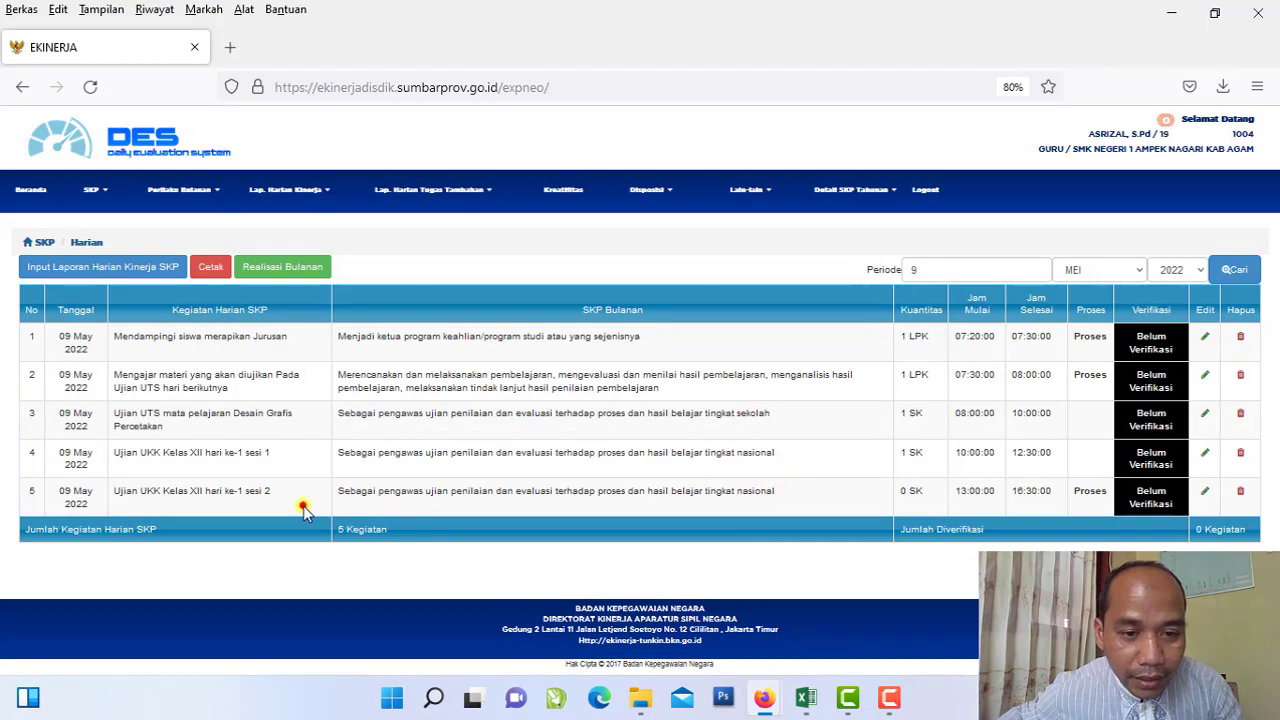
click(778, 503)
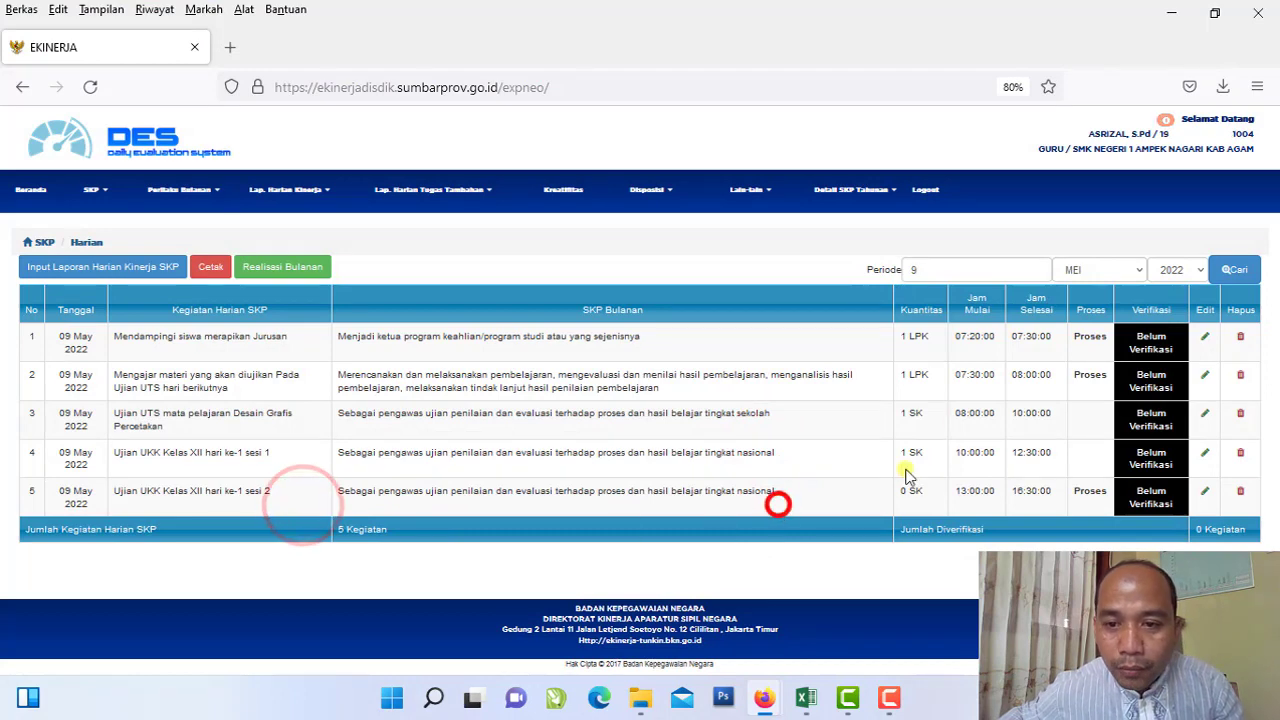
click(978, 348)
click(1036, 508)
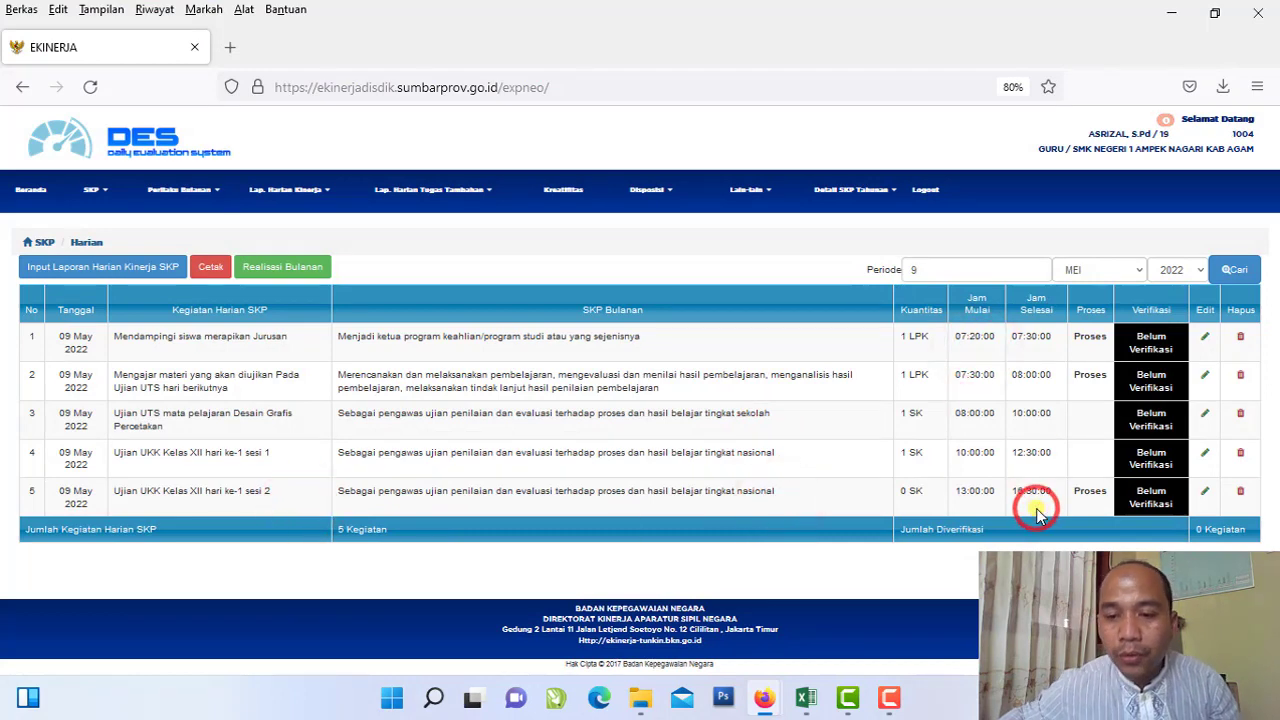
click(937, 264)
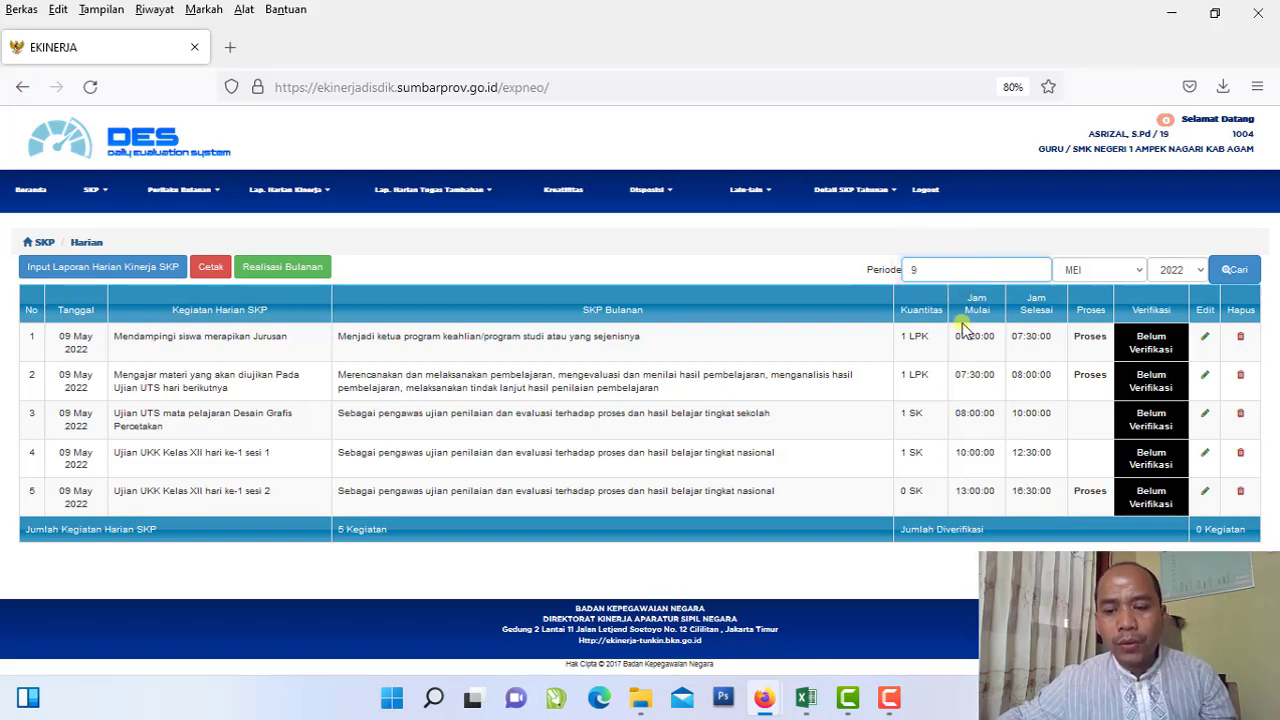
click(686, 325)
click(680, 370)
click(681, 418)
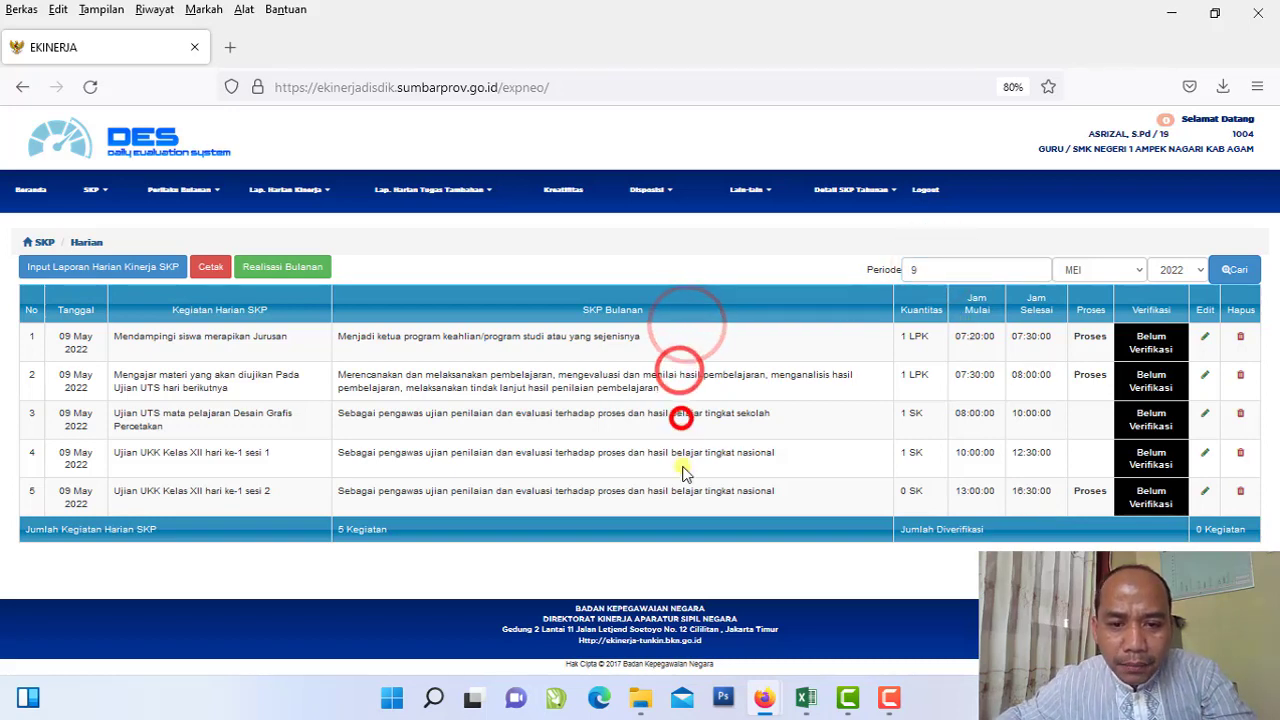
click(682, 466)
click(683, 489)
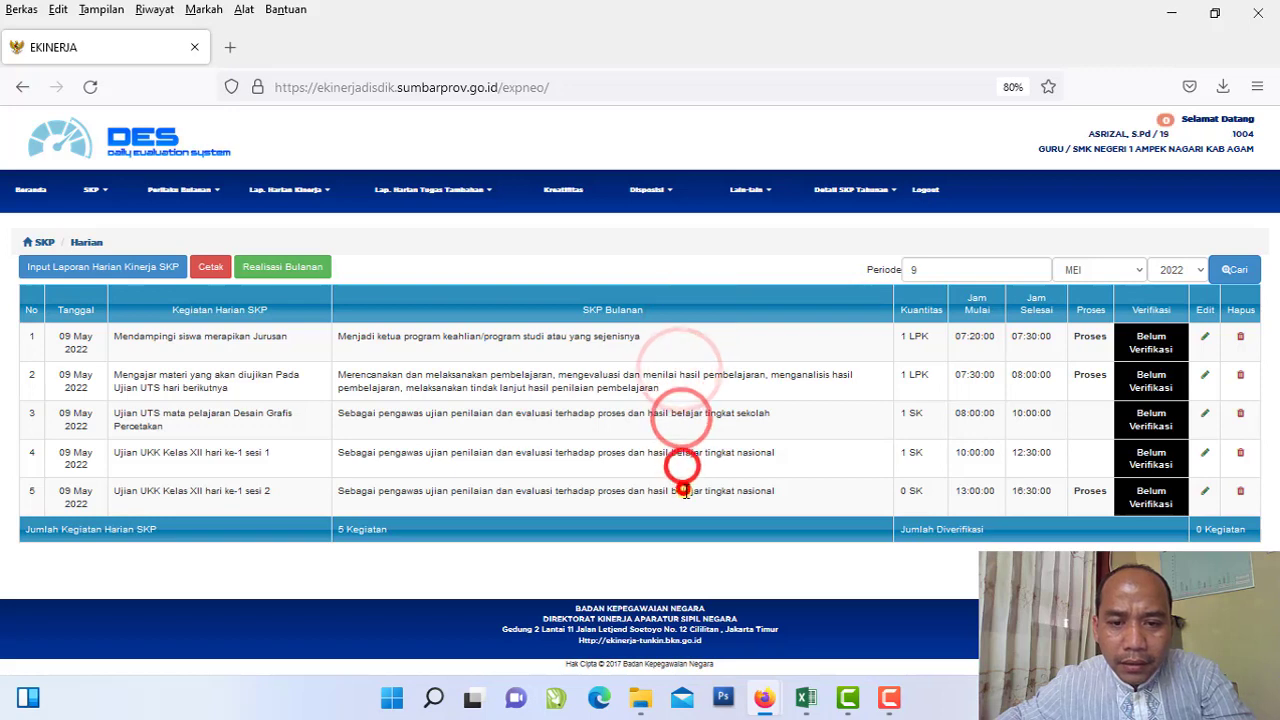
Step: Set the Periode filter of the daily SKP list to 10 MEI 2022 and run the search
click(935, 269)
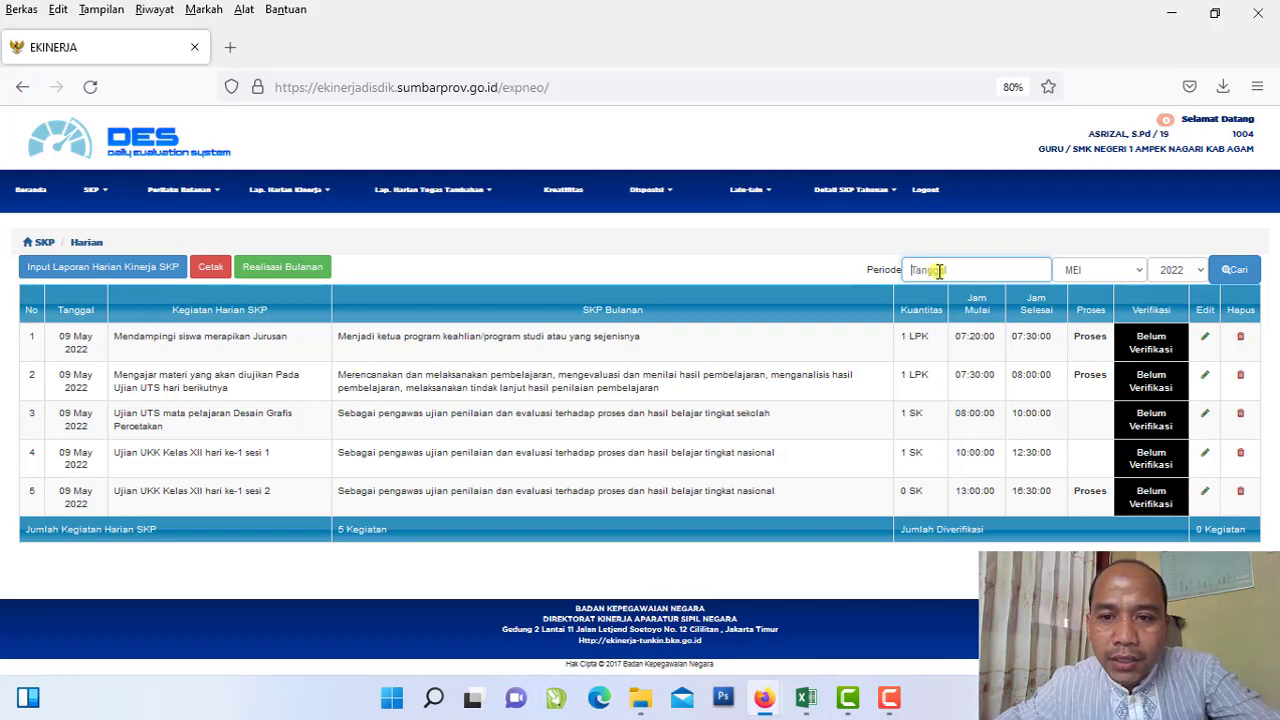
click(939, 270)
text(10)
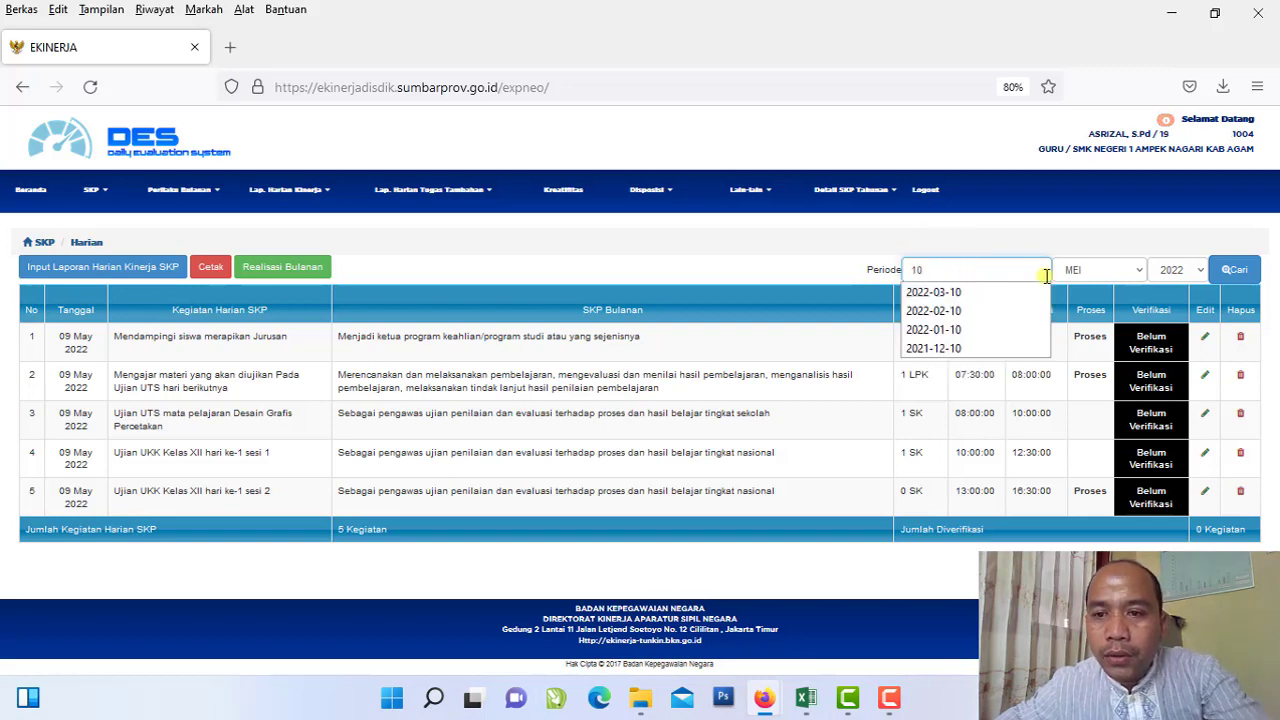
click(1078, 268)
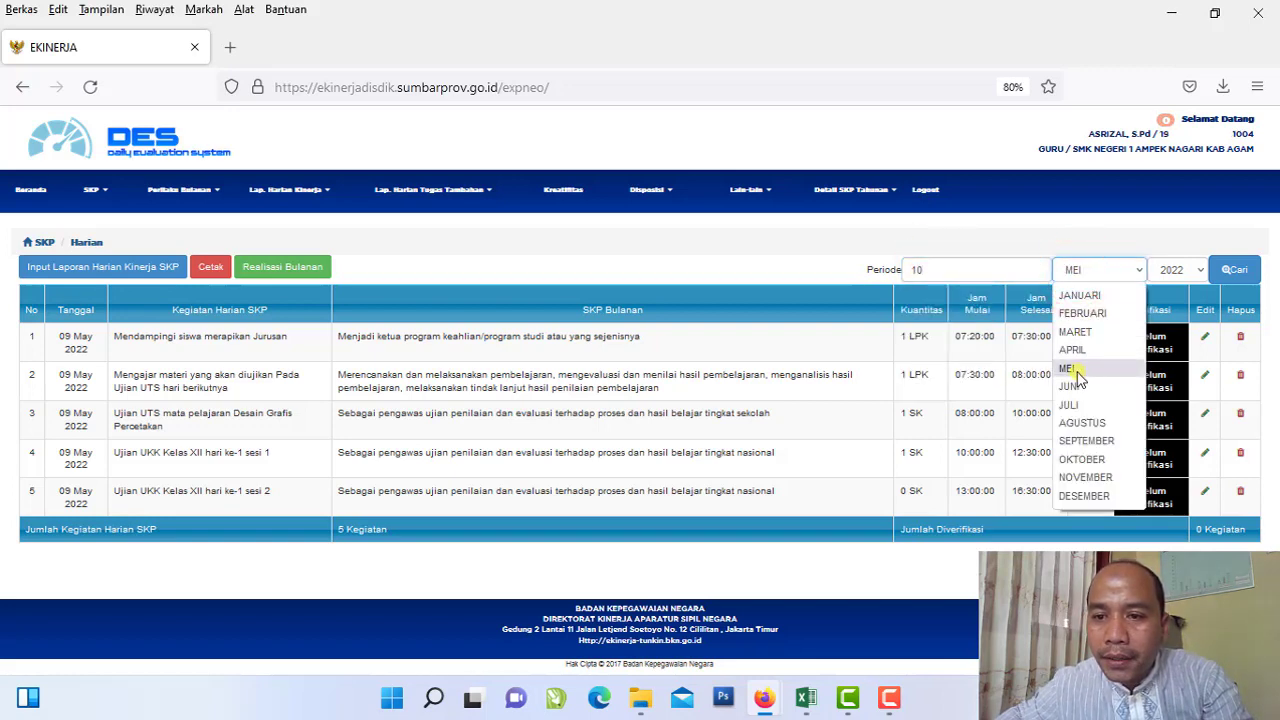
click(1070, 369)
click(1178, 269)
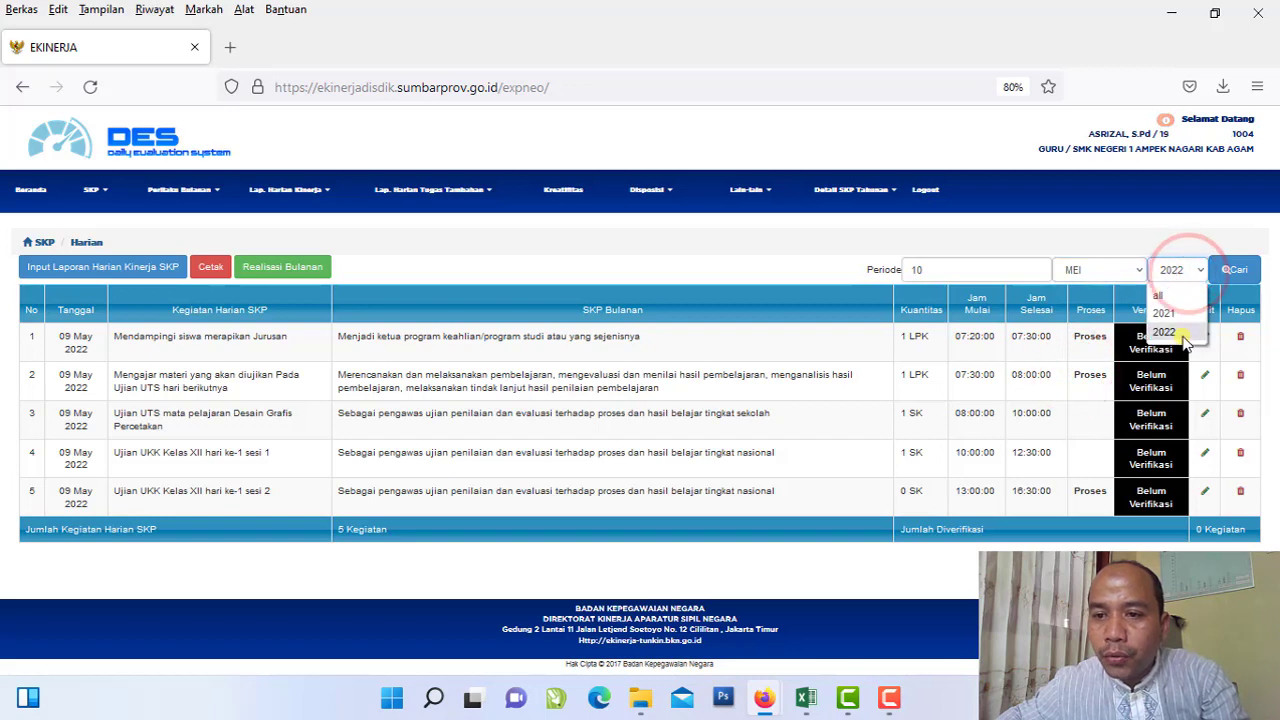
click(1182, 336)
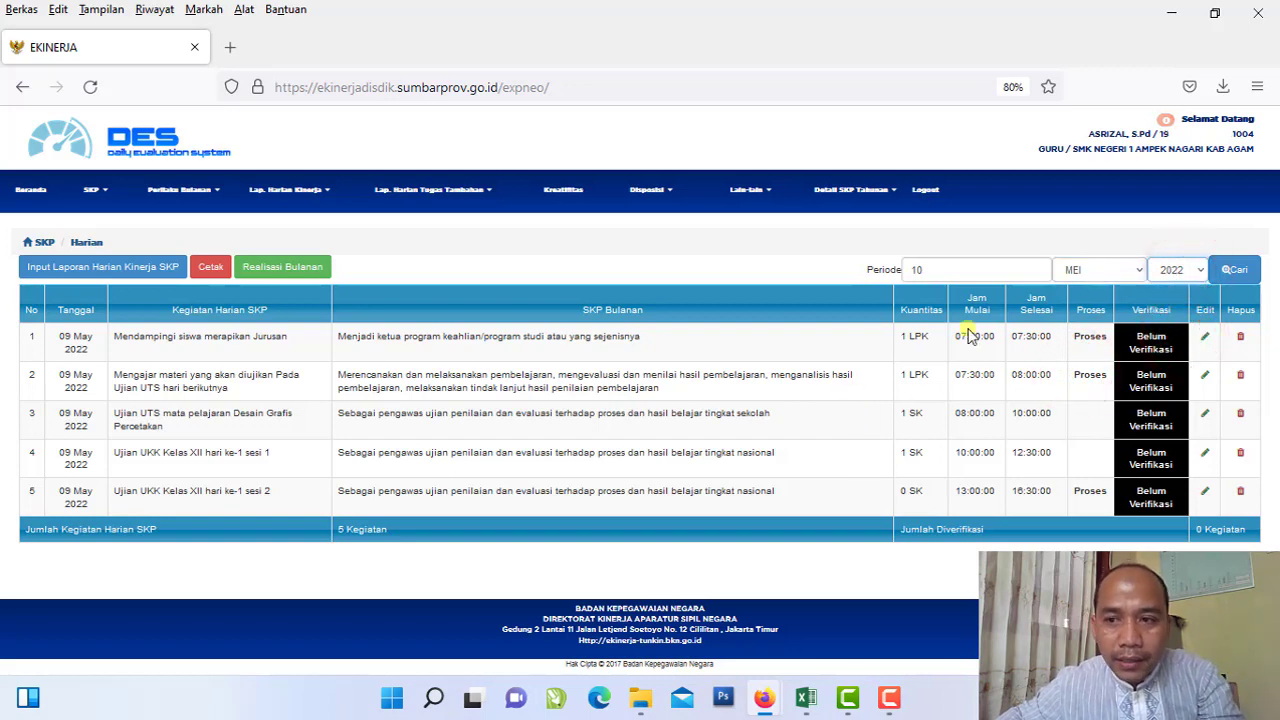
click(1233, 264)
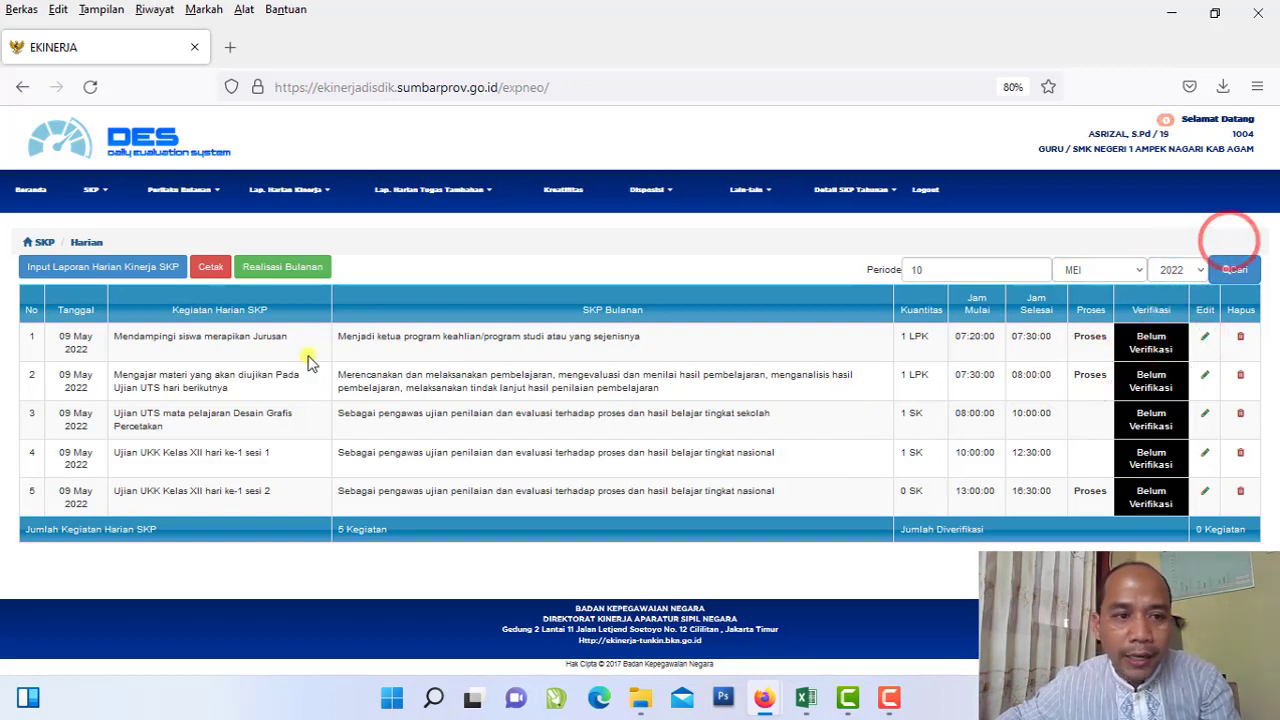
Step: Start a new daily SKP performance report entry and set its date to 2022-05-10
click(98, 270)
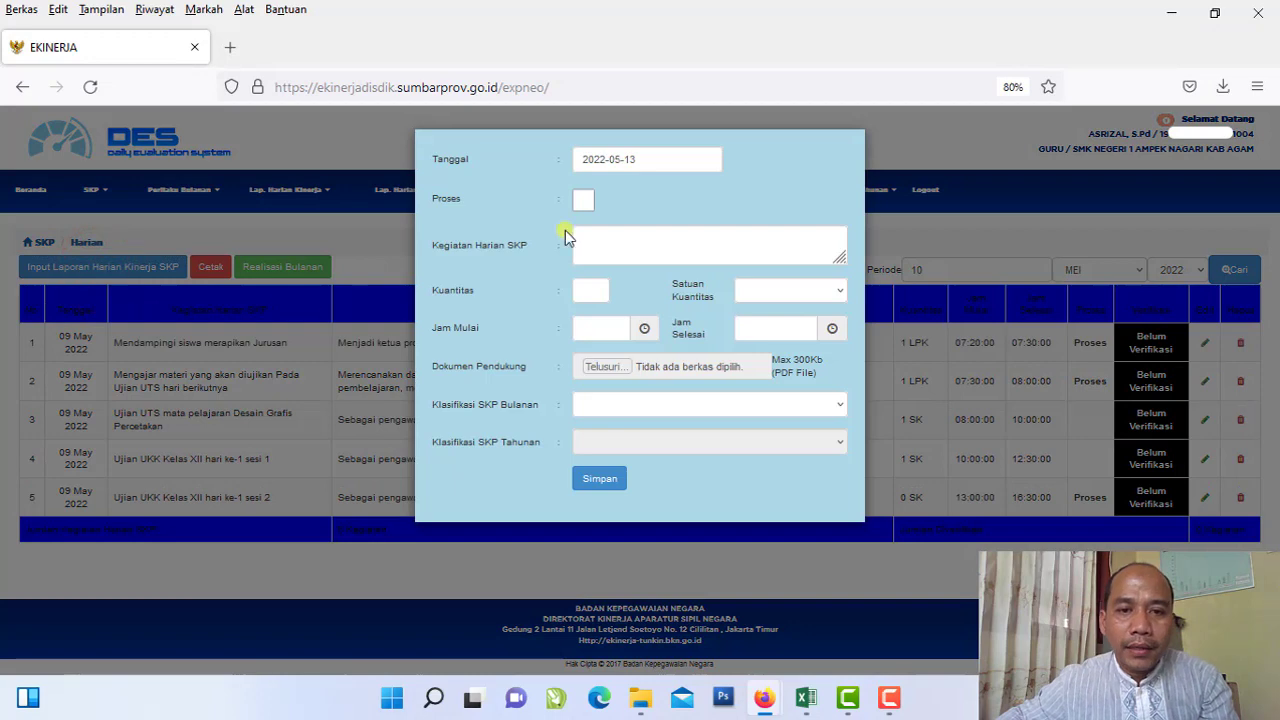
click(651, 157)
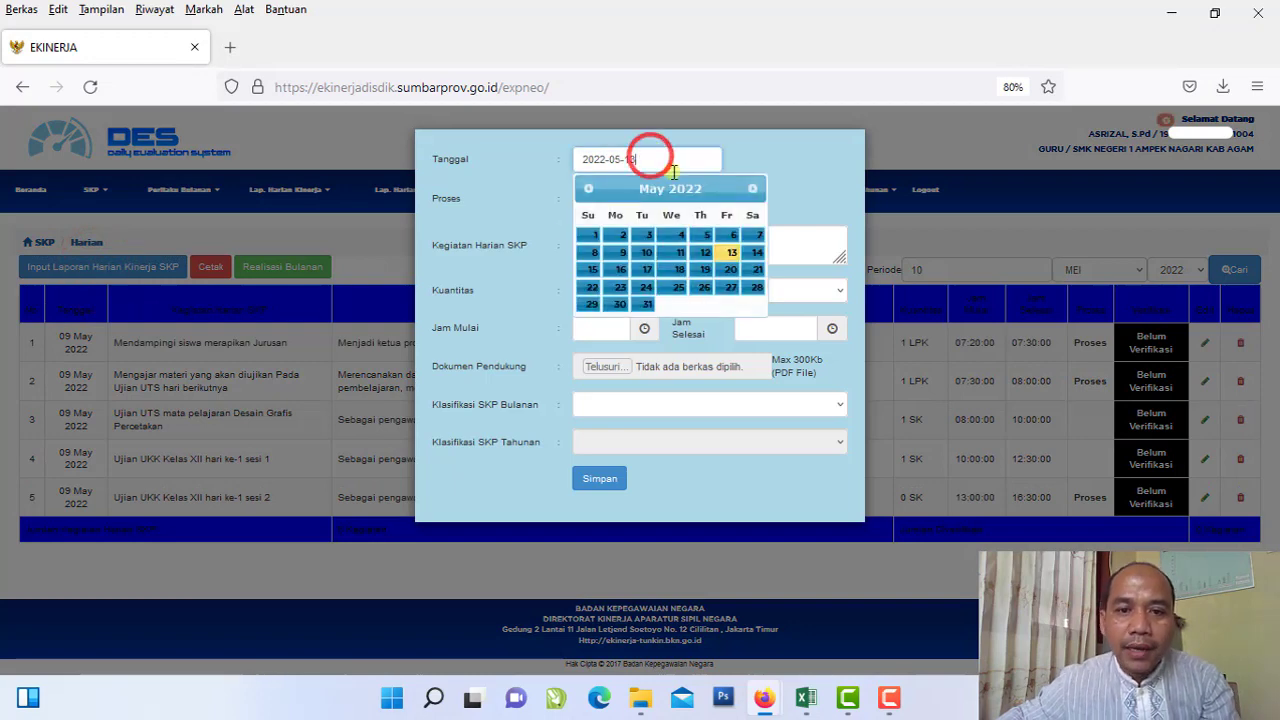
click(646, 257)
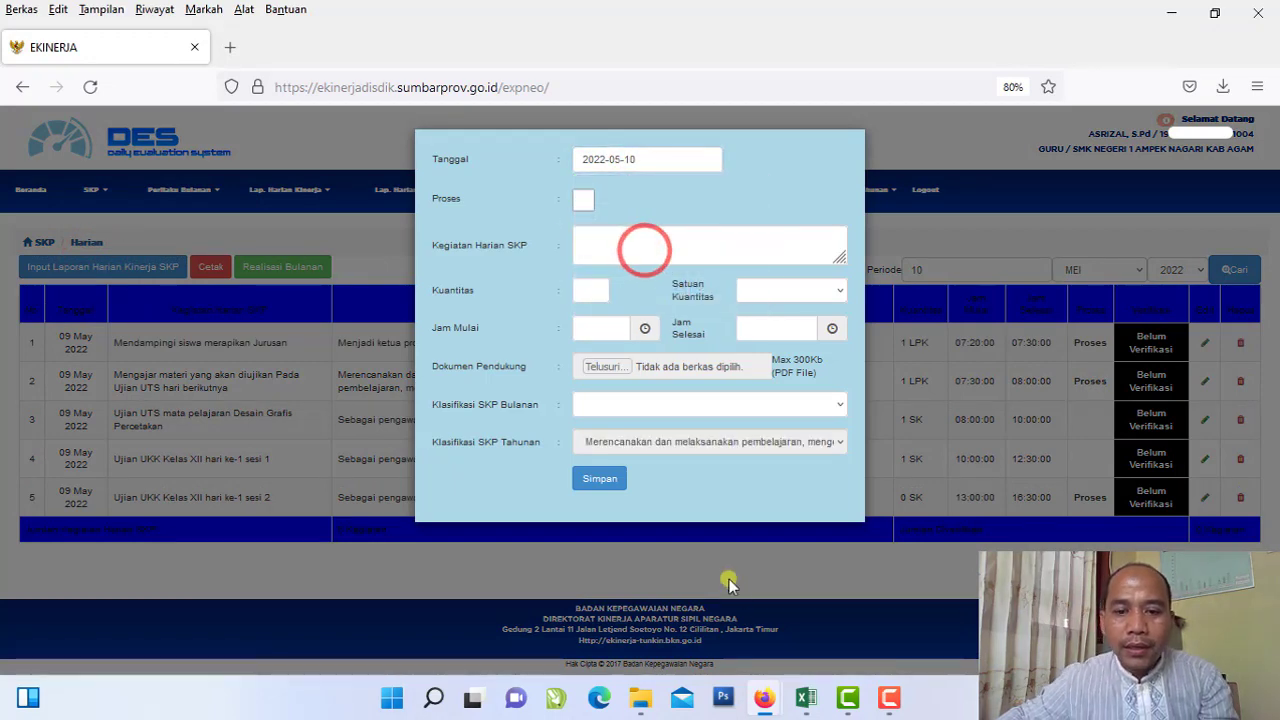
Step: Switch to the daily SKP report workbook in Excel and copy the activity text "Mendampingi siswa merapikan Jurusan" for 10 May 2022, 07:20 - 07:30
mouse_move(819, 713)
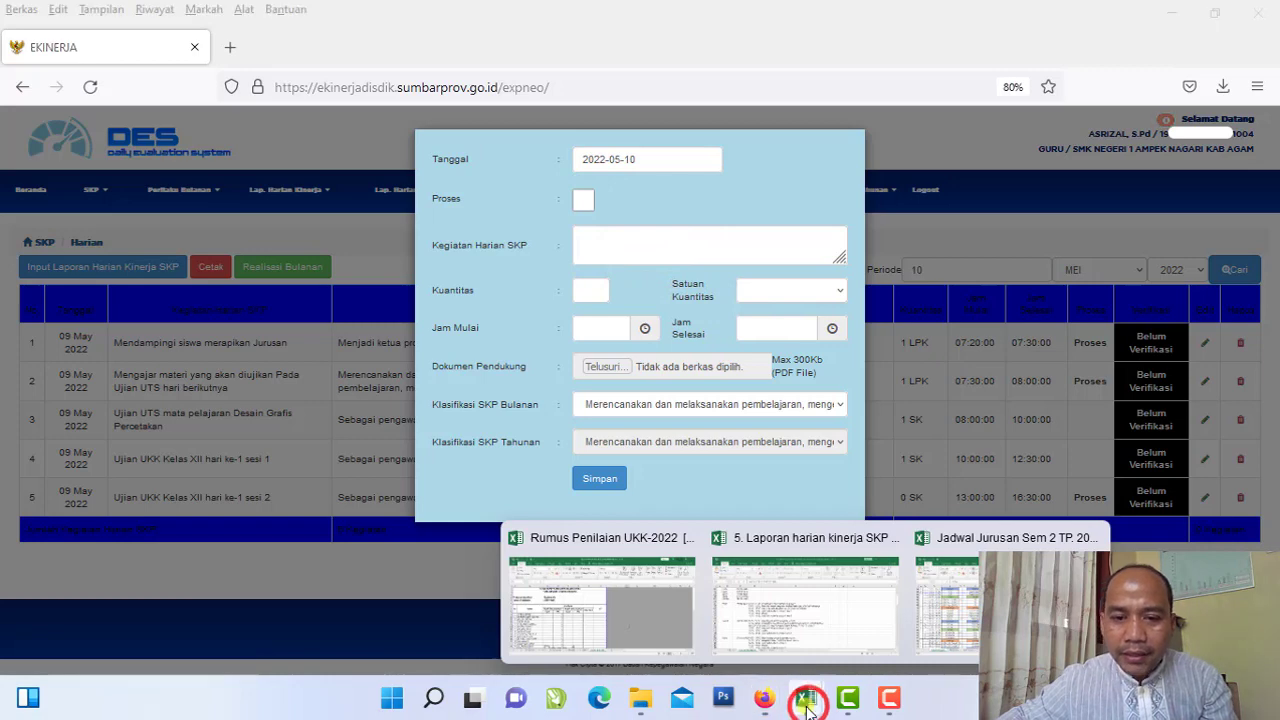
click(768, 617)
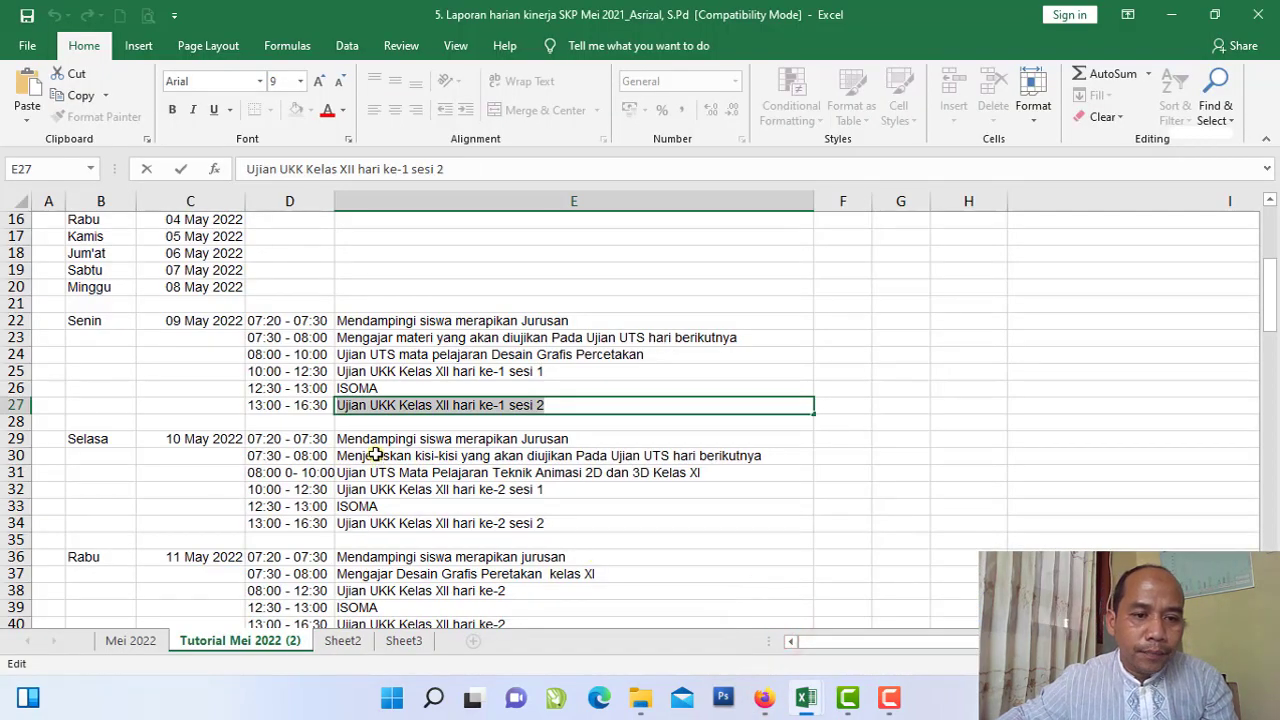
click(376, 442)
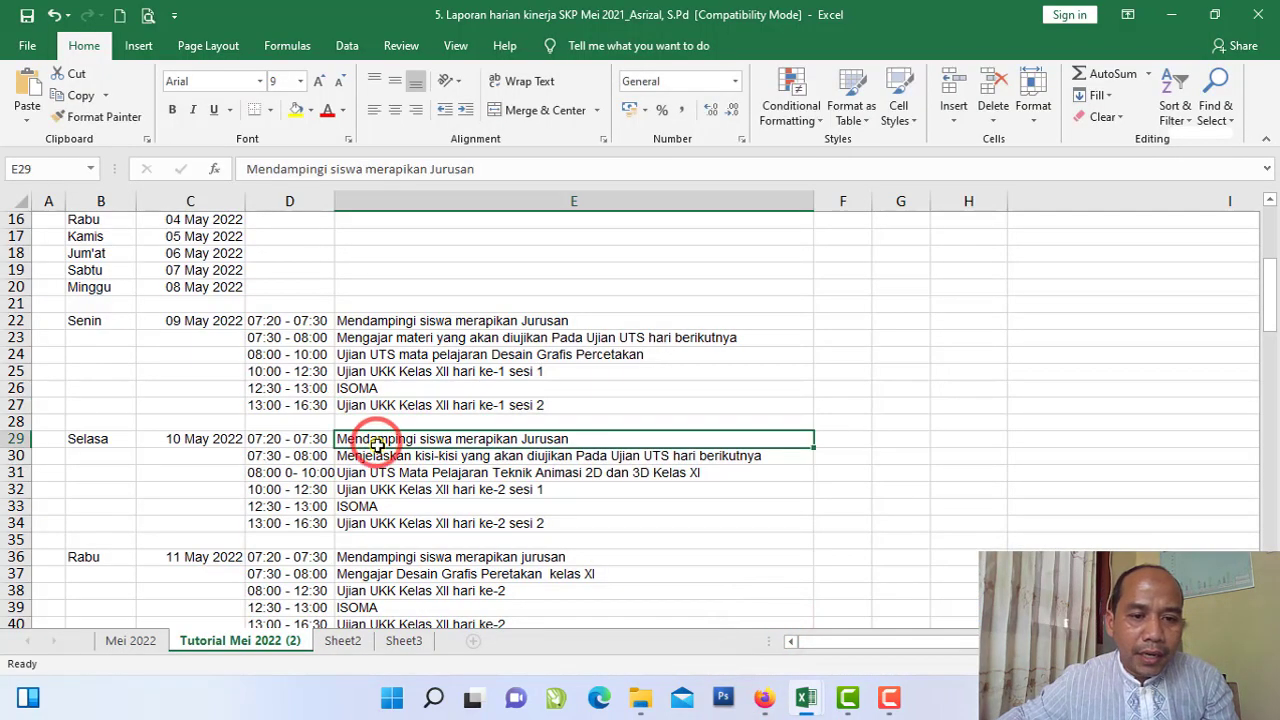
click(318, 440)
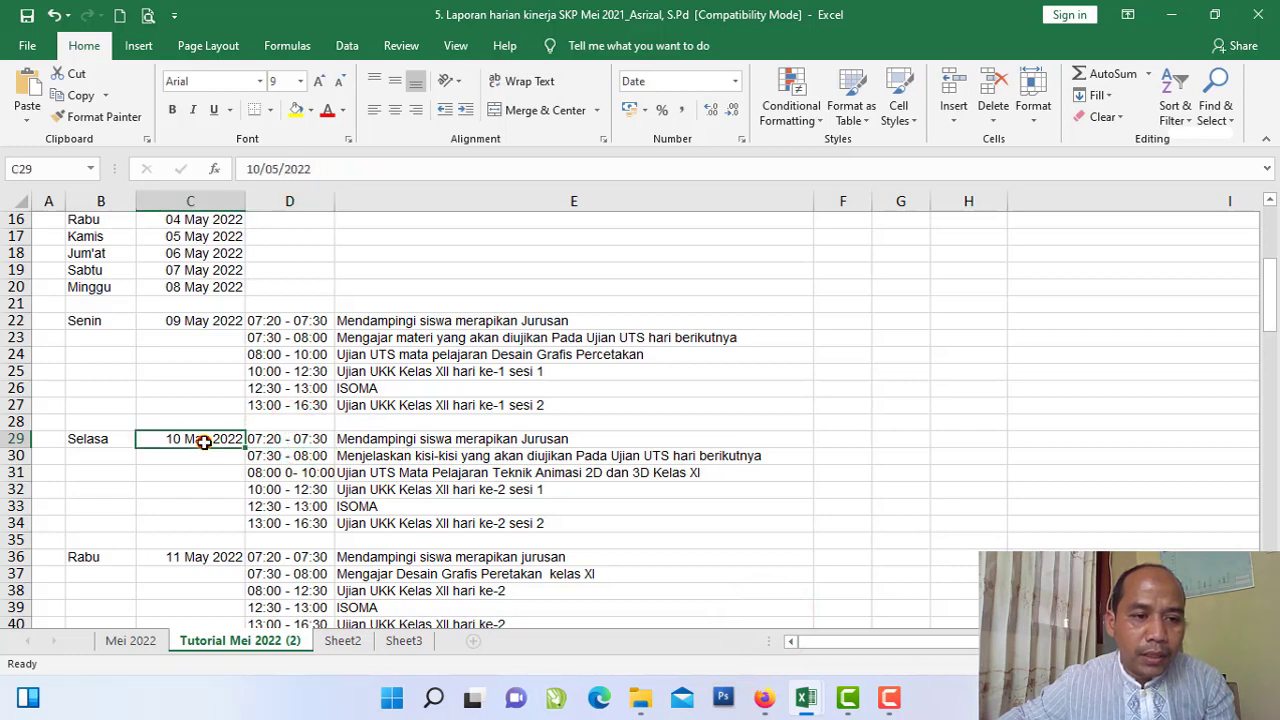
click(204, 440)
click(352, 441)
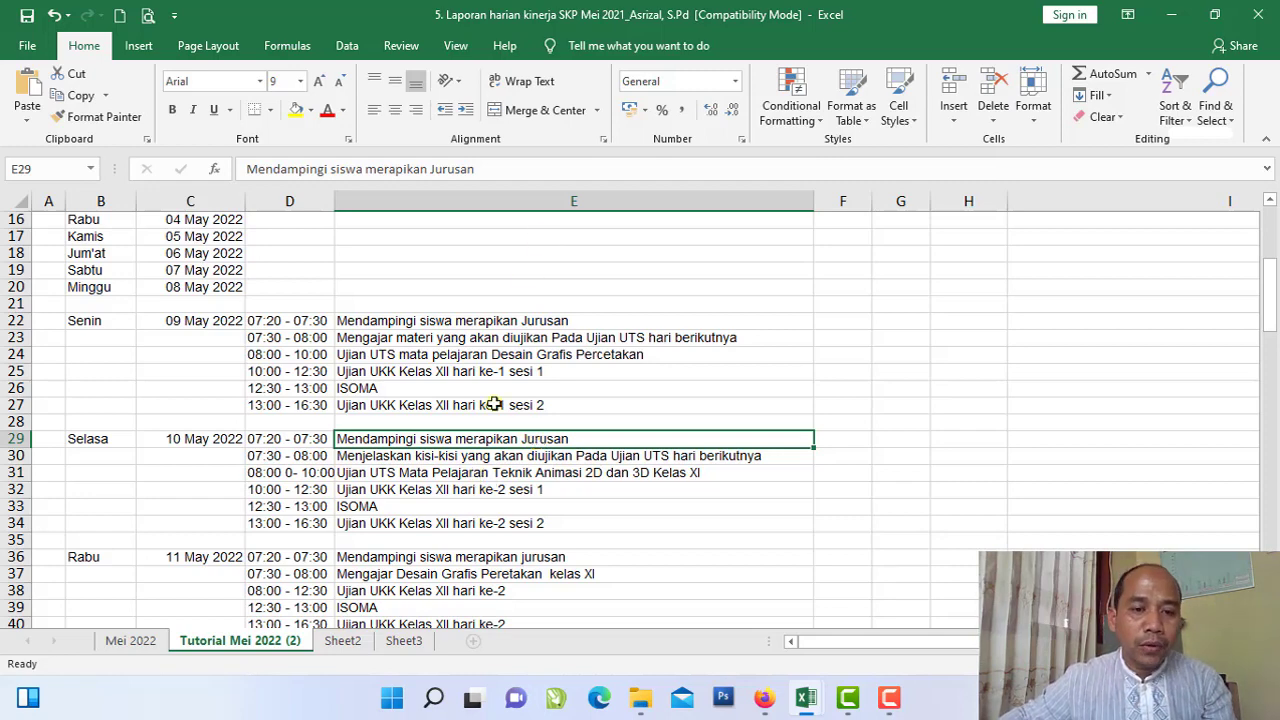
double_click(594, 438)
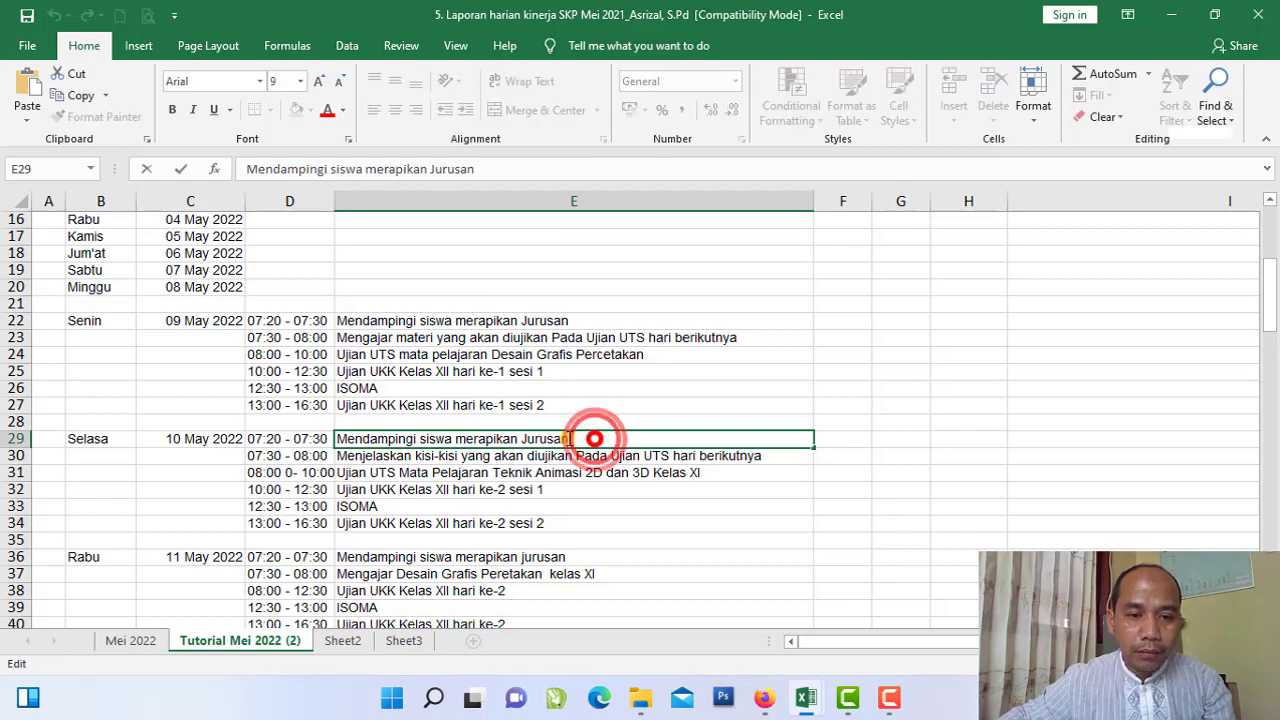
key(shift+Home)
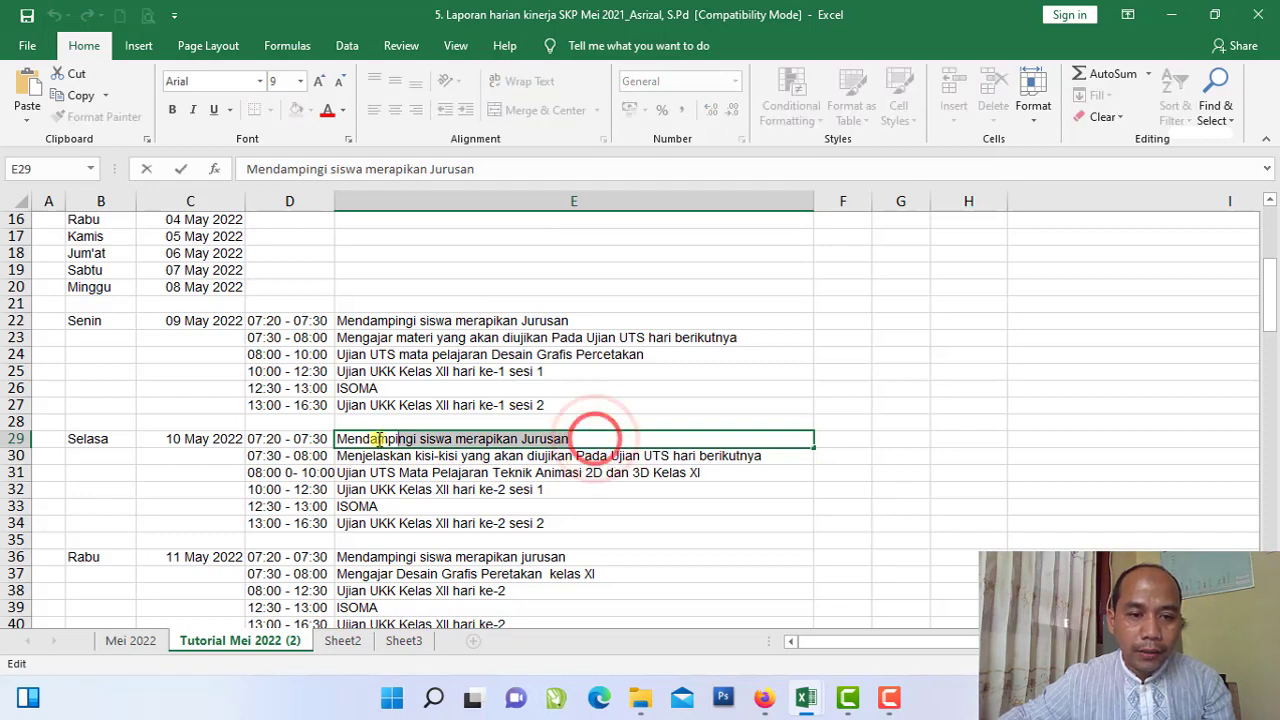
click(80, 95)
Step: Switch back to the EKINERJA entry form in Firefox and paste "Mendampingi siswa merapikan Jurusan" as the Kegiatan Harian SKP
mouse_move(766, 699)
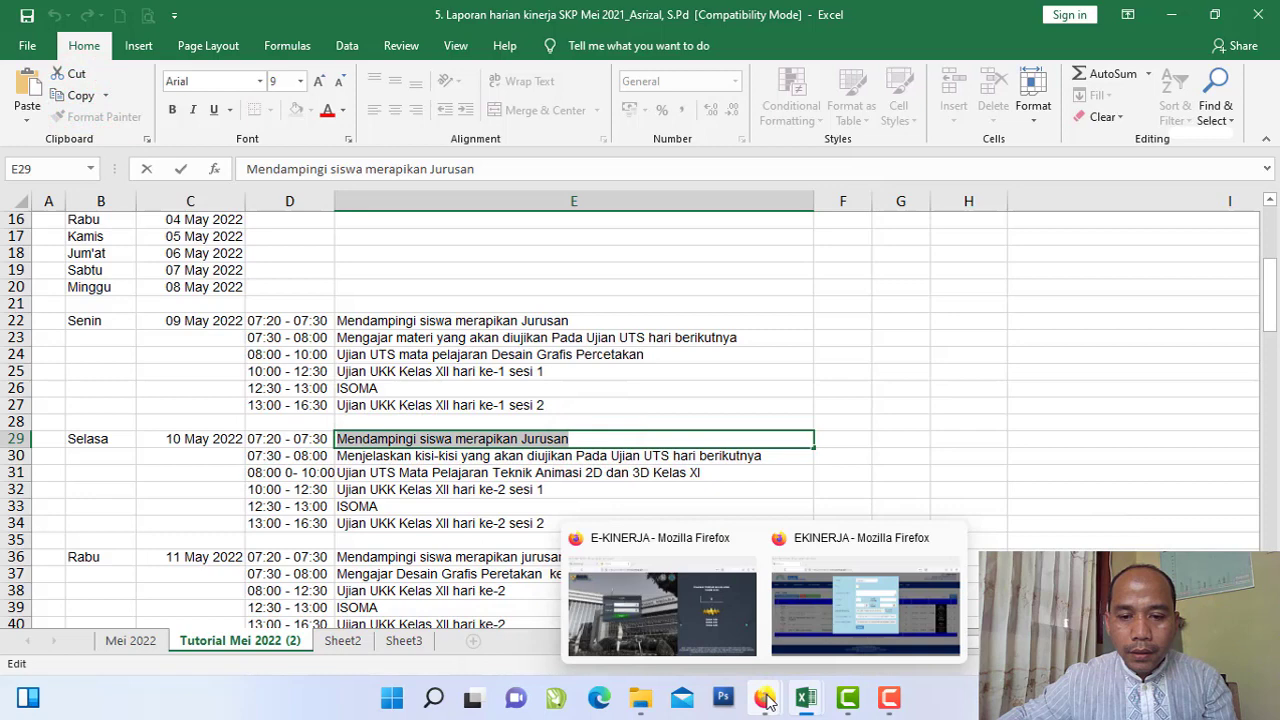
click(798, 630)
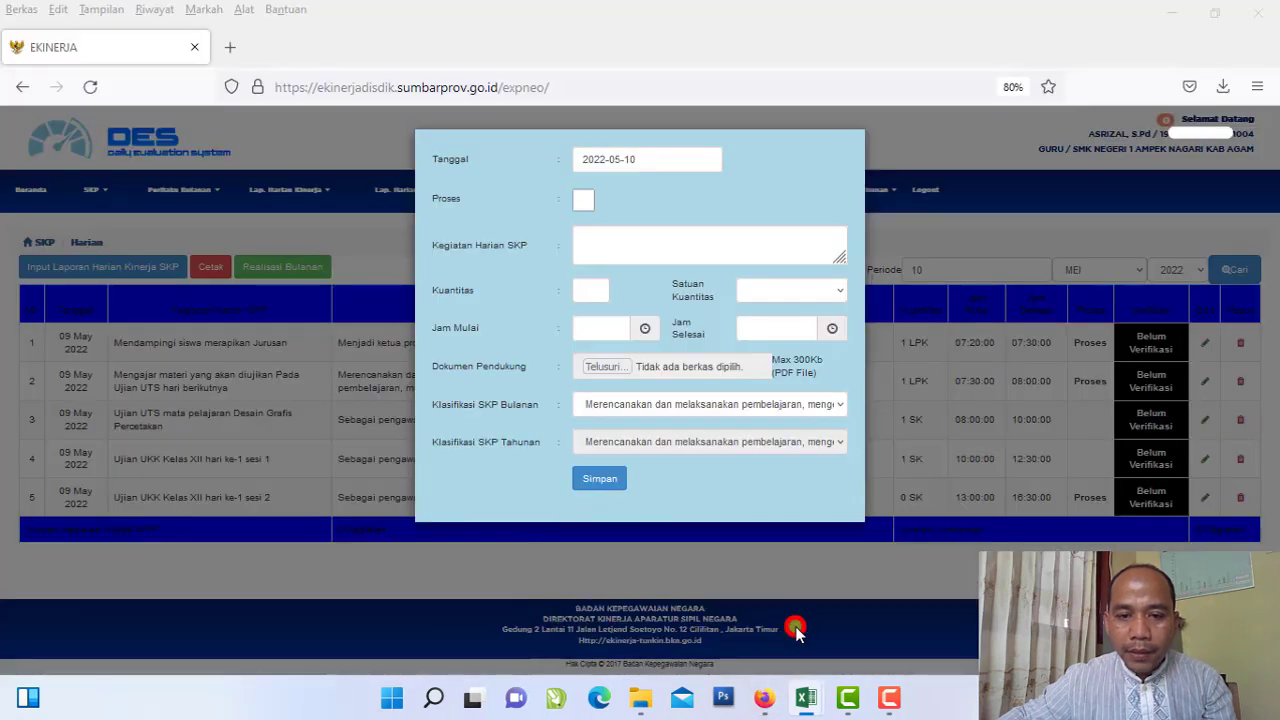
right_click(694, 249)
click(731, 384)
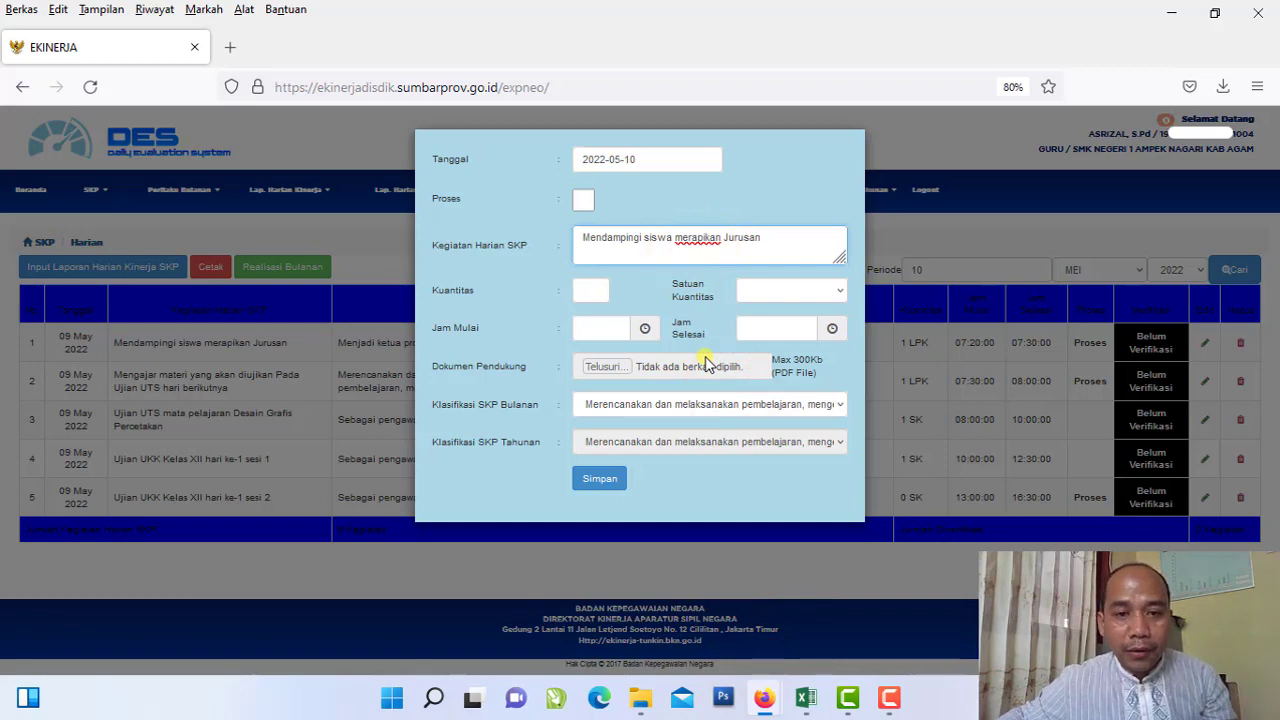
Step: Mark the activity as Proses, accepting the confirmation, and set Kuantitas to 0
click(584, 201)
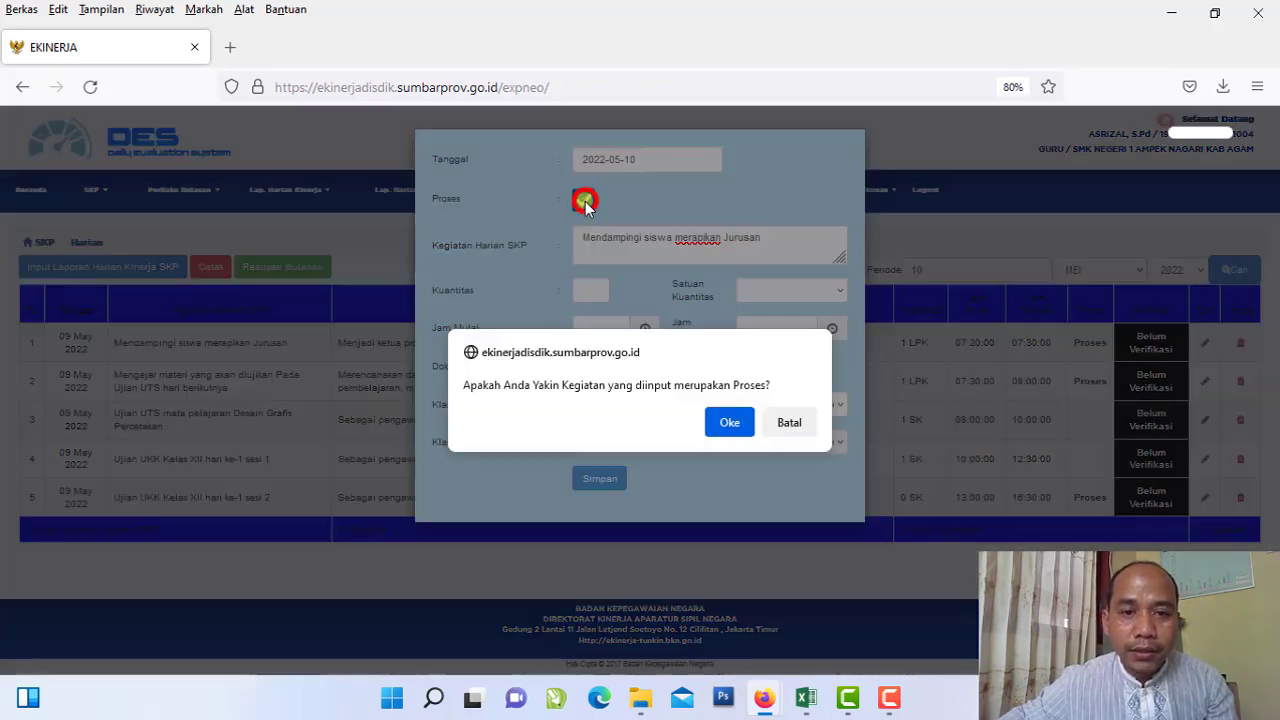
click(735, 421)
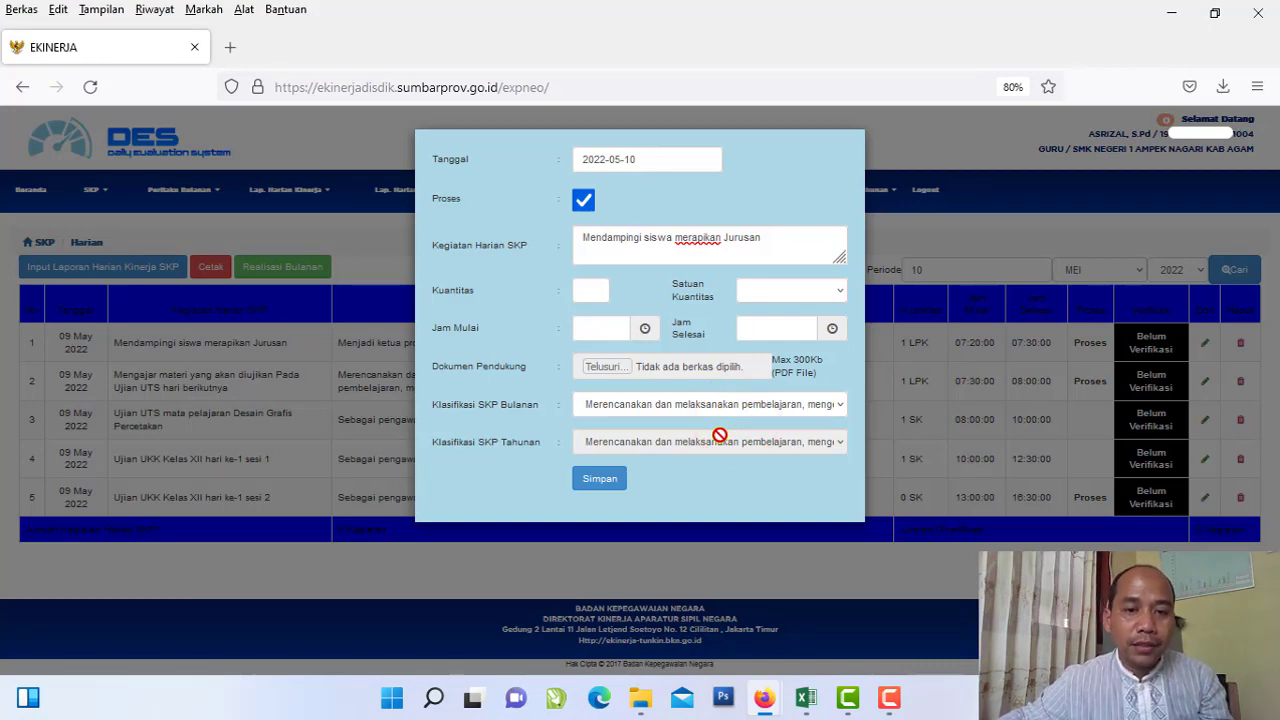
click(594, 292)
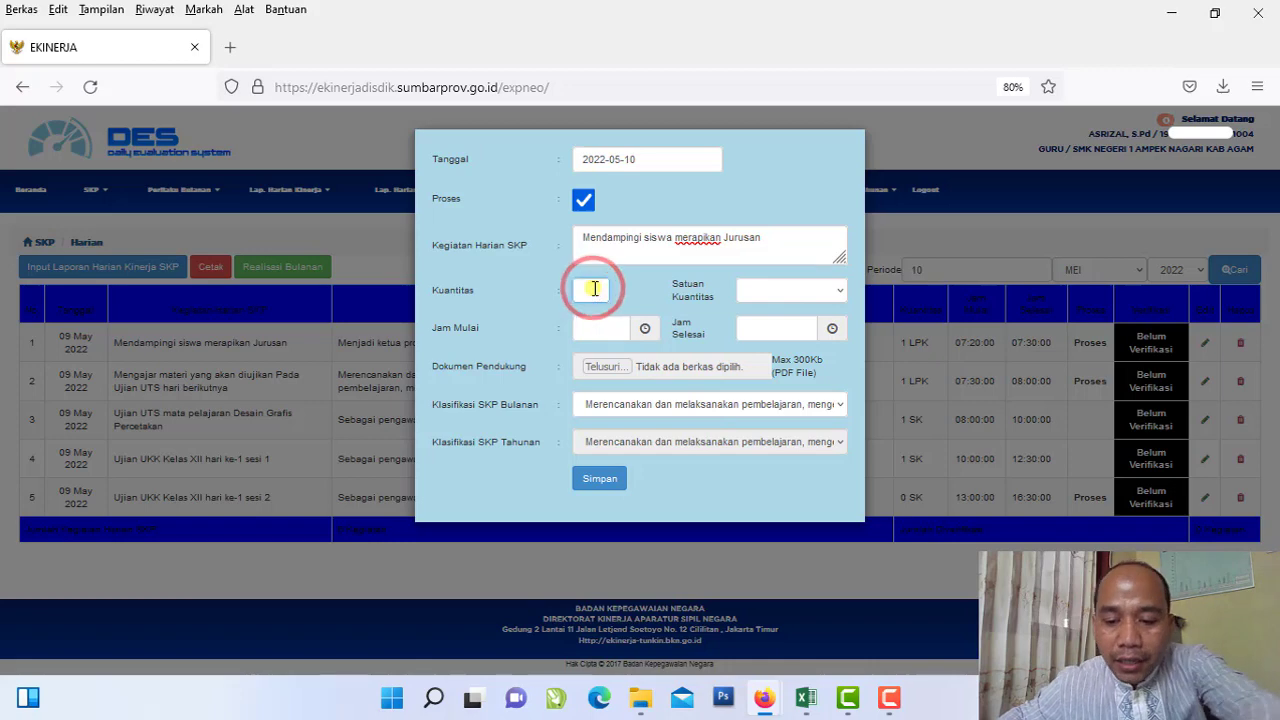
text(0)
click(599, 314)
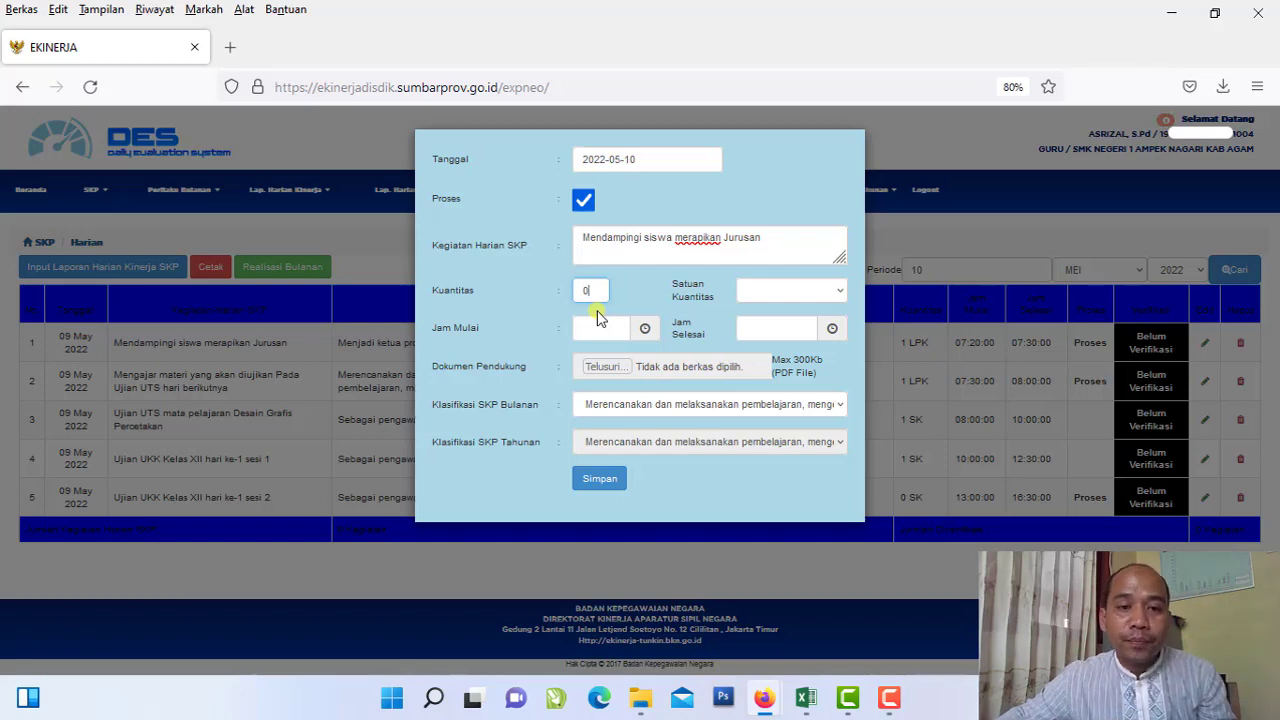
Step: Choose LPK as the Satuan Kuantitas for the activity
click(786, 300)
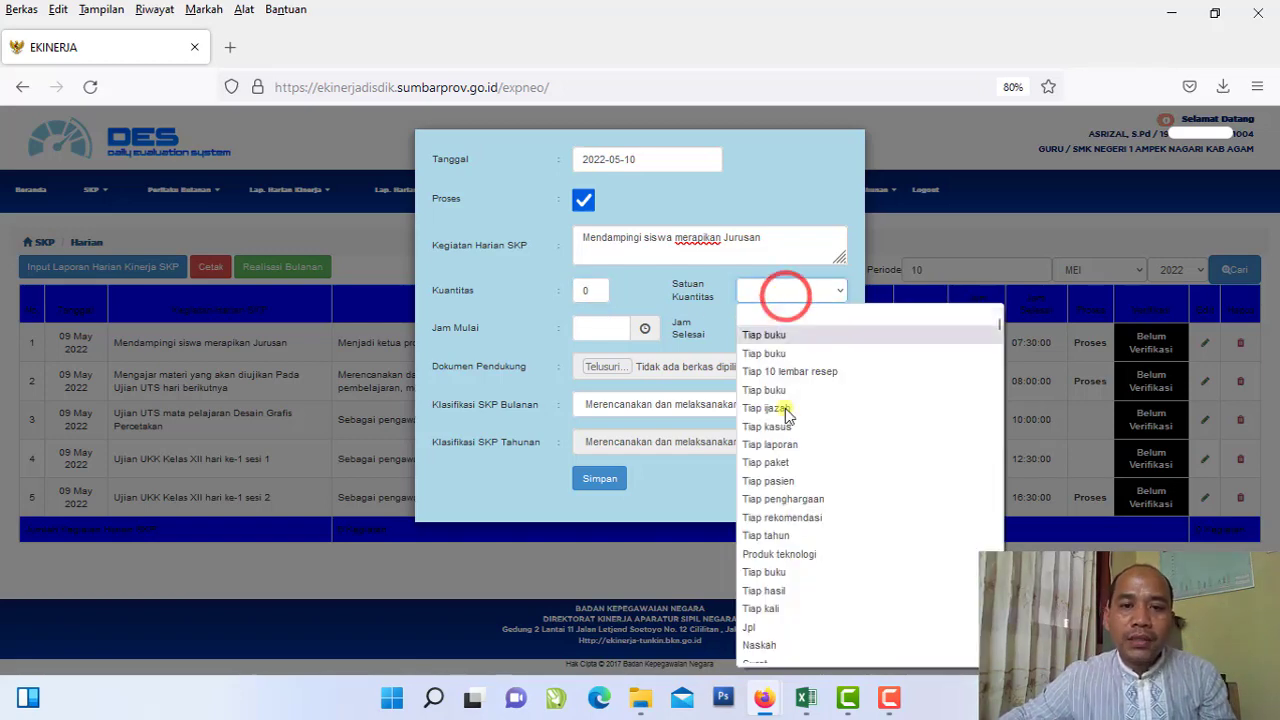
key(s)
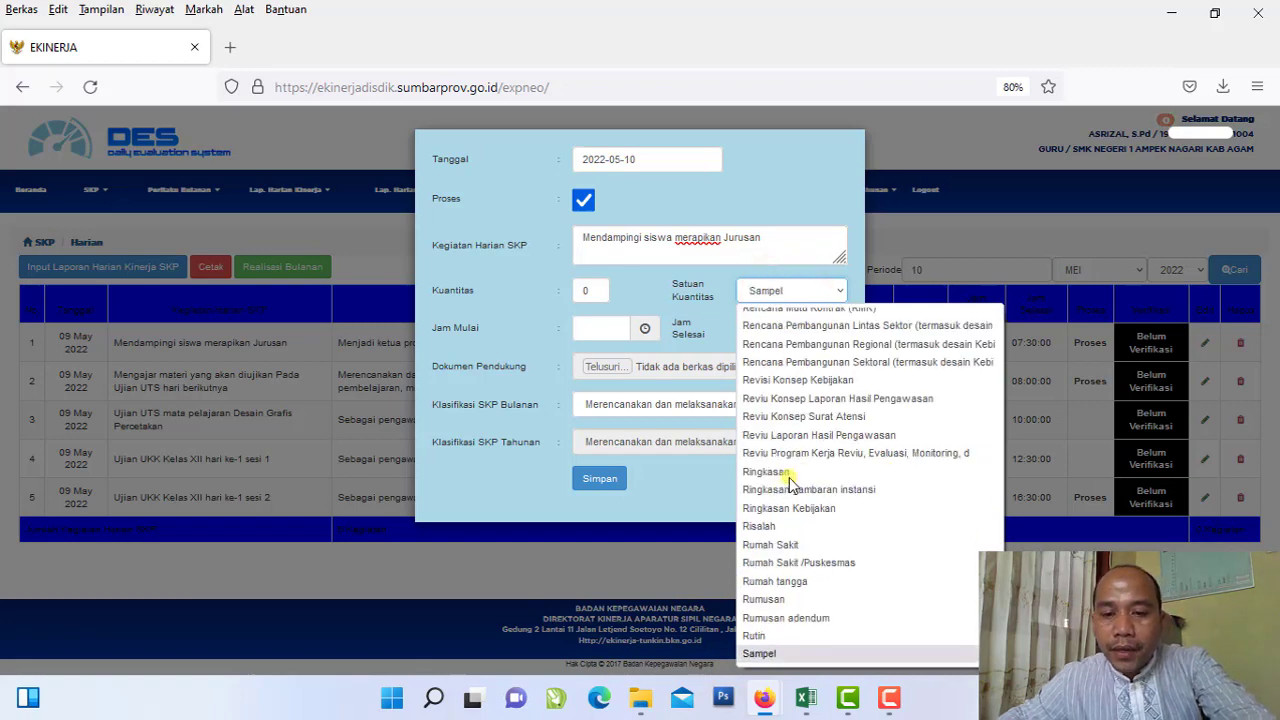
key(l)
scroll(790, 485, down, 5)
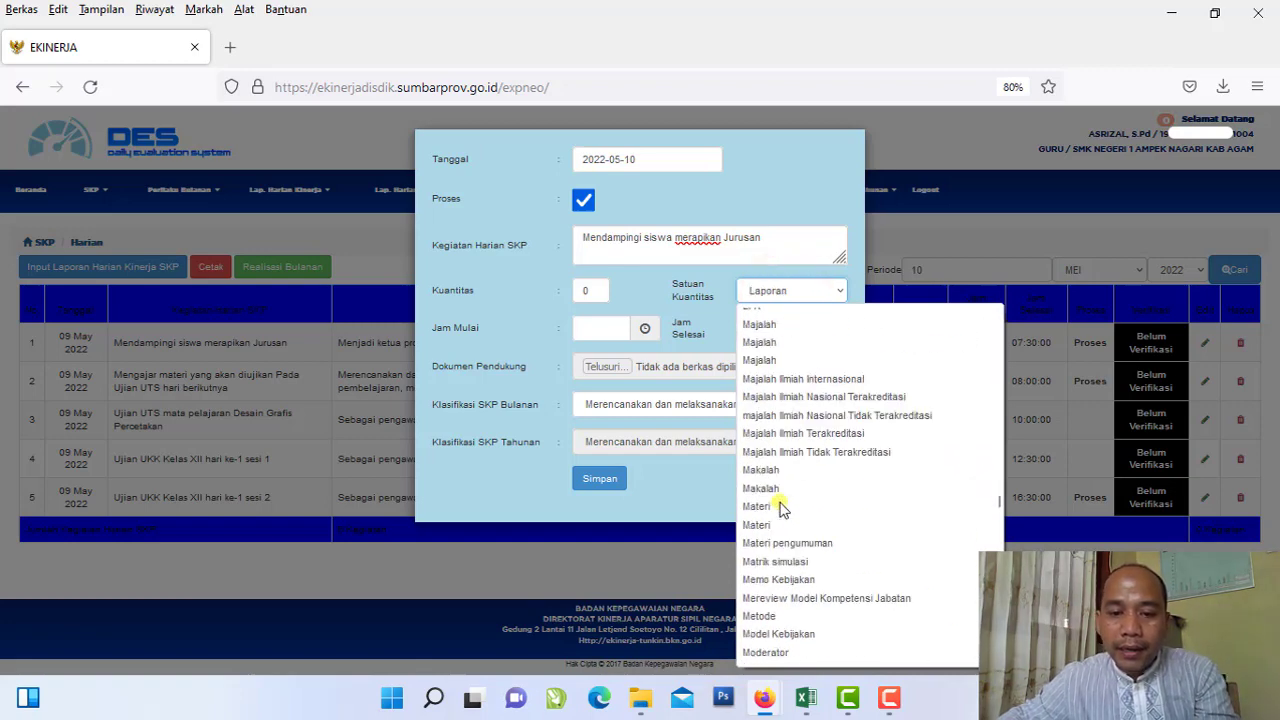
scroll(782, 508, down, 4)
scroll(778, 508, down, 10)
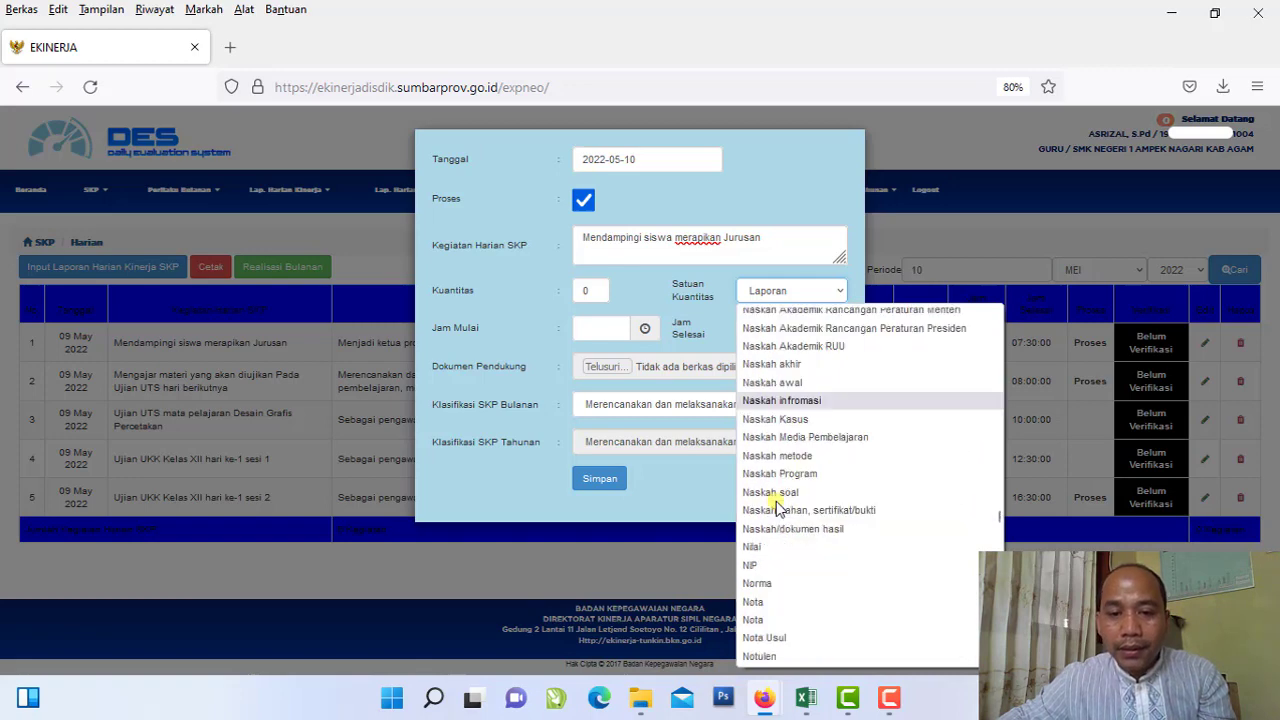
scroll(778, 512, down, 10)
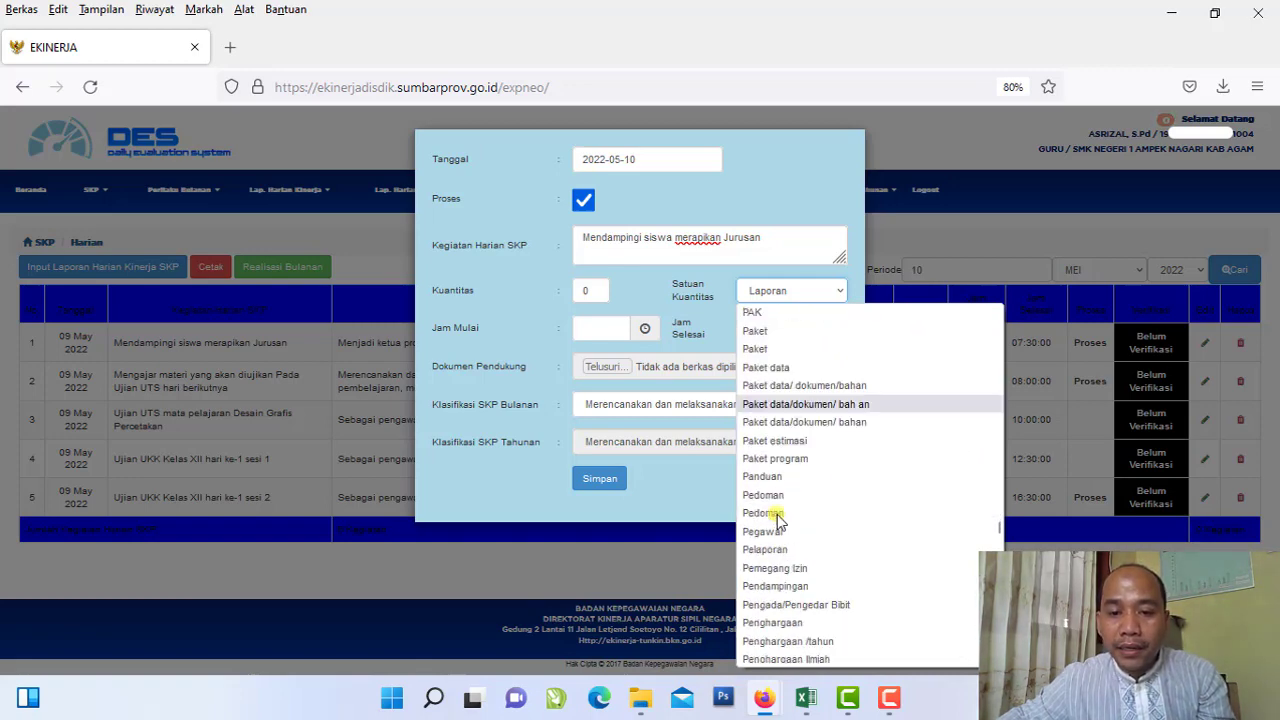
scroll(778, 520, down, 10)
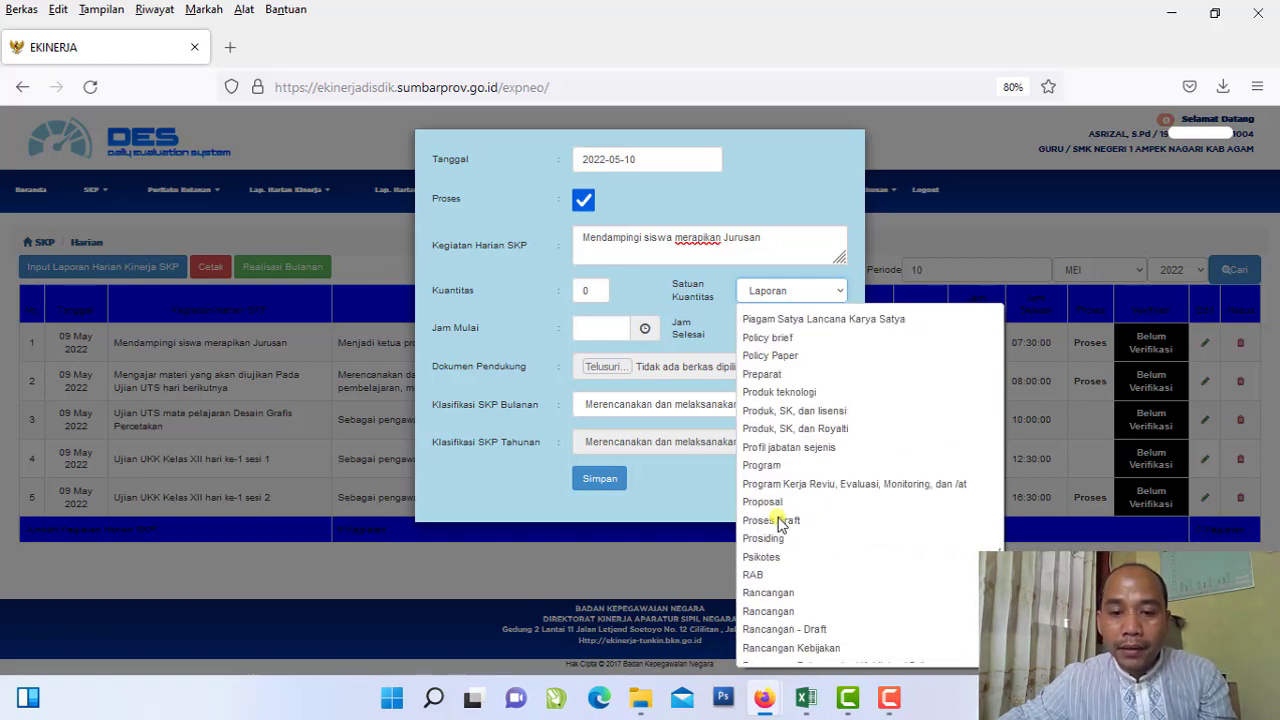
scroll(778, 520, down, 10)
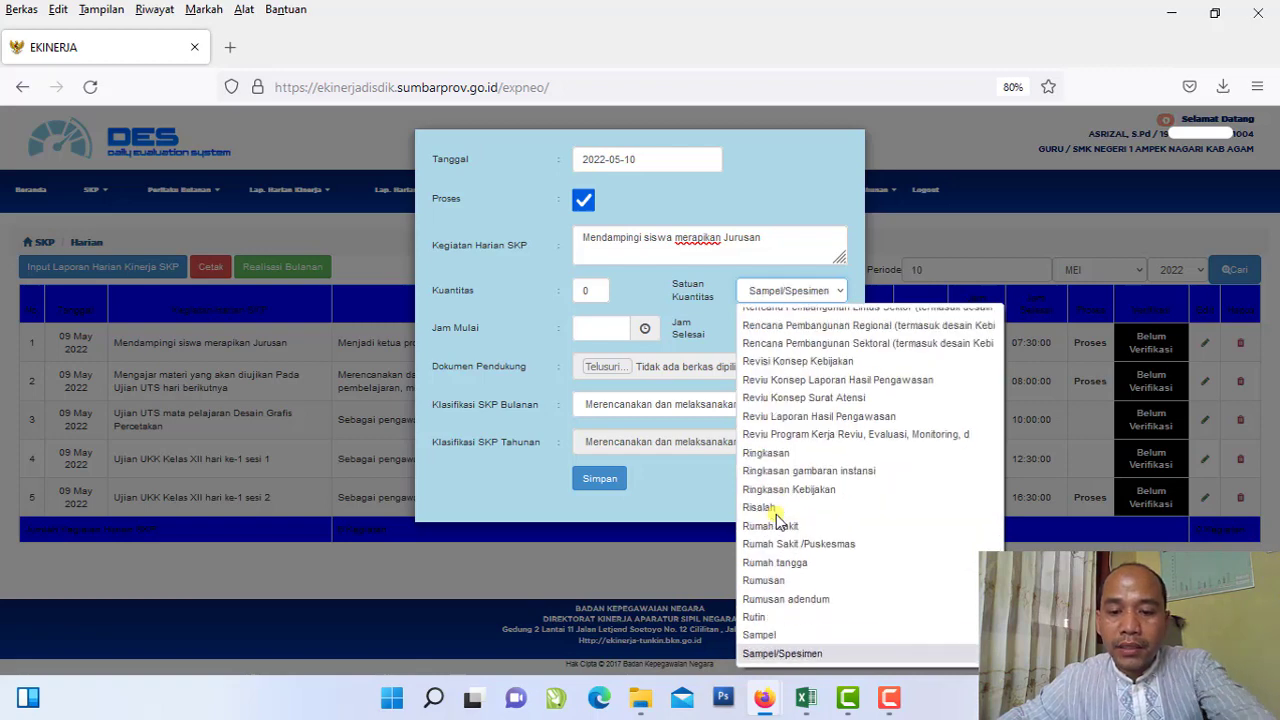
scroll(778, 520, up, 10)
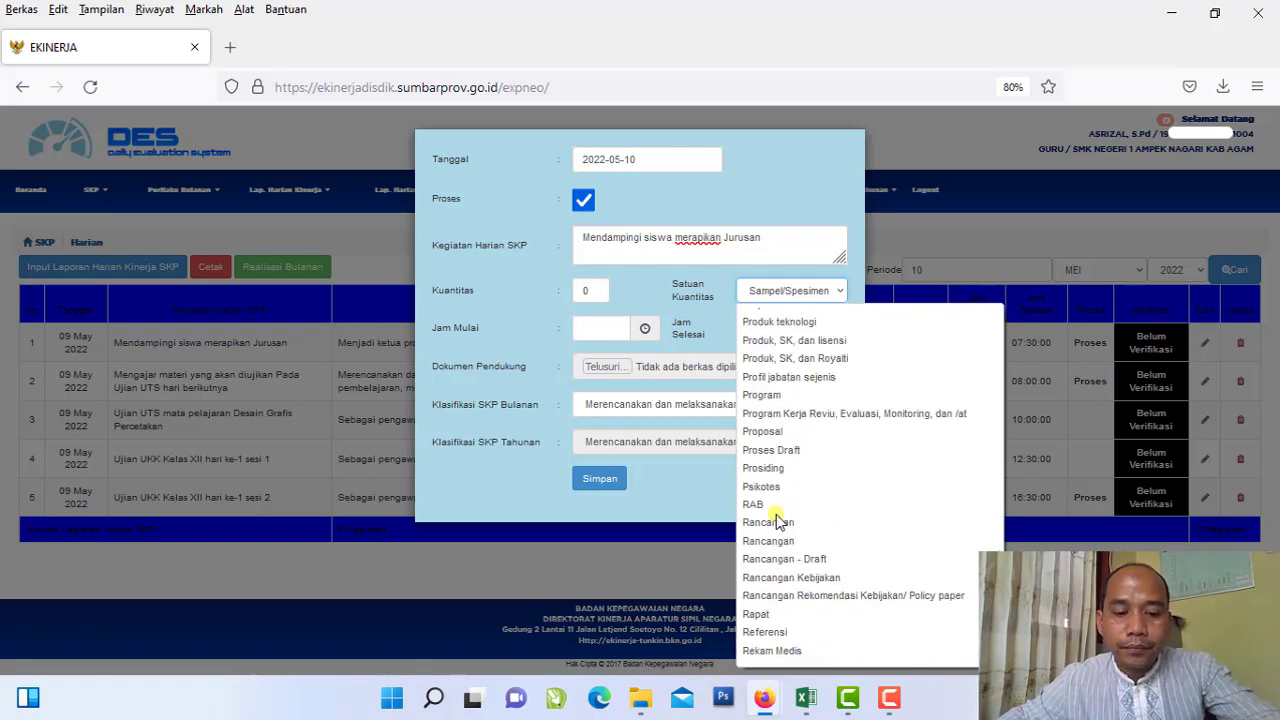
scroll(778, 521, up, 15)
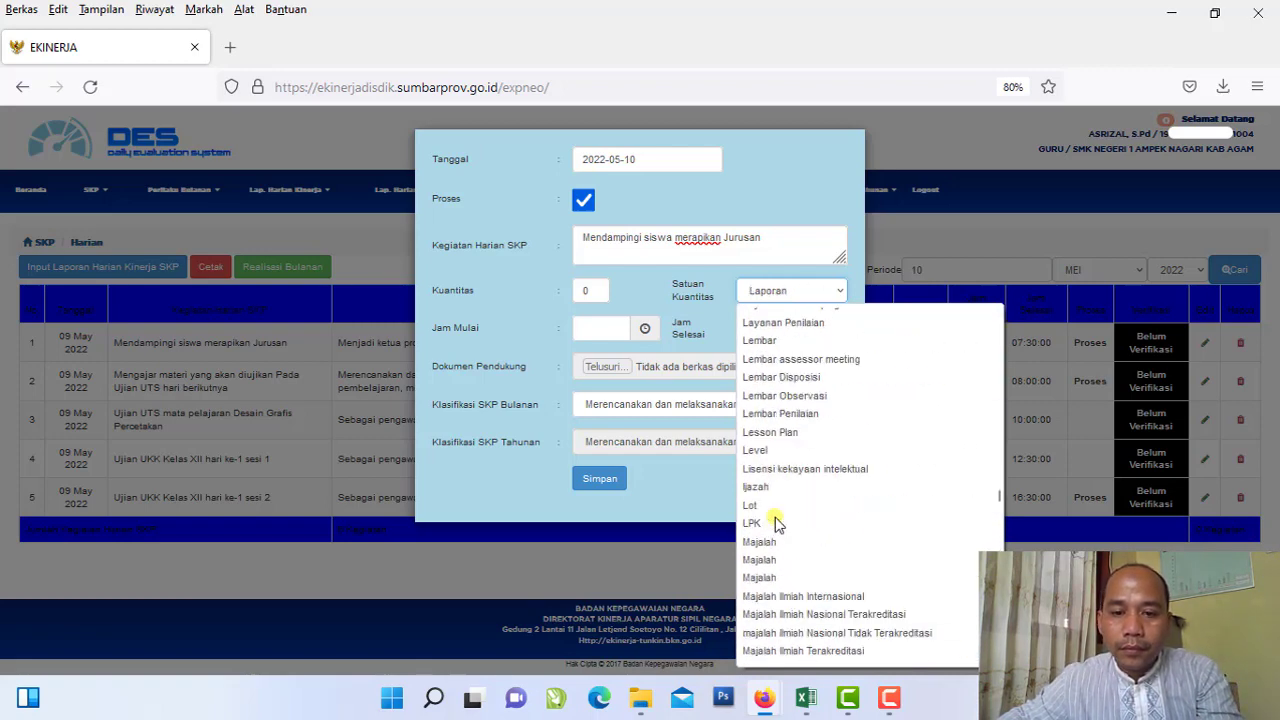
click(772, 523)
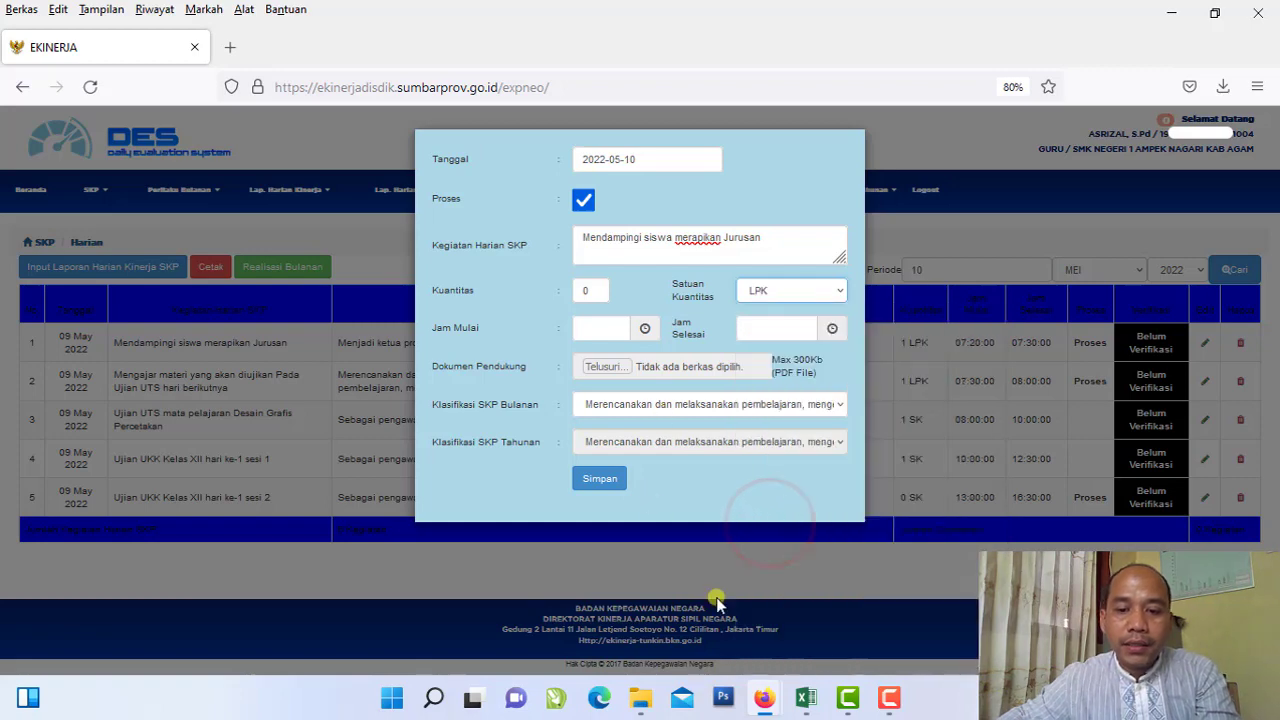
Step: Set the activity's Jam Mulai to 07:20 and Jam Selesai to 07:30
click(806, 697)
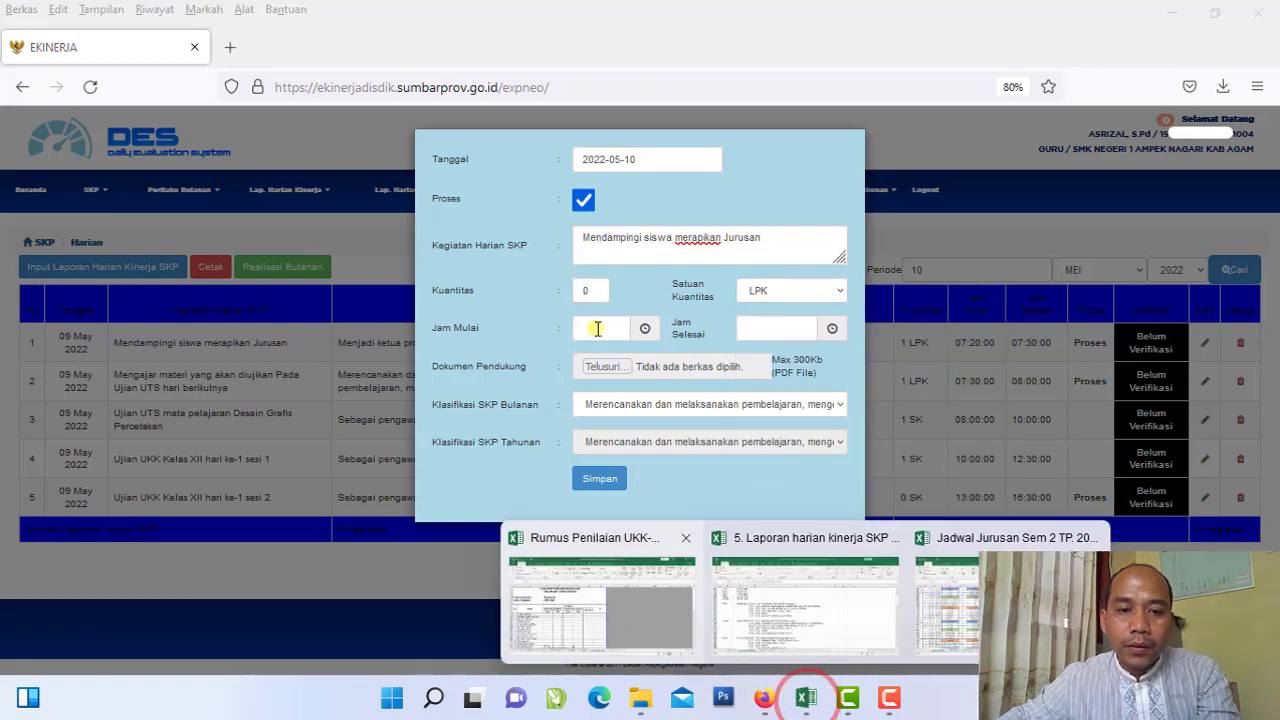
click(597, 328)
click(637, 499)
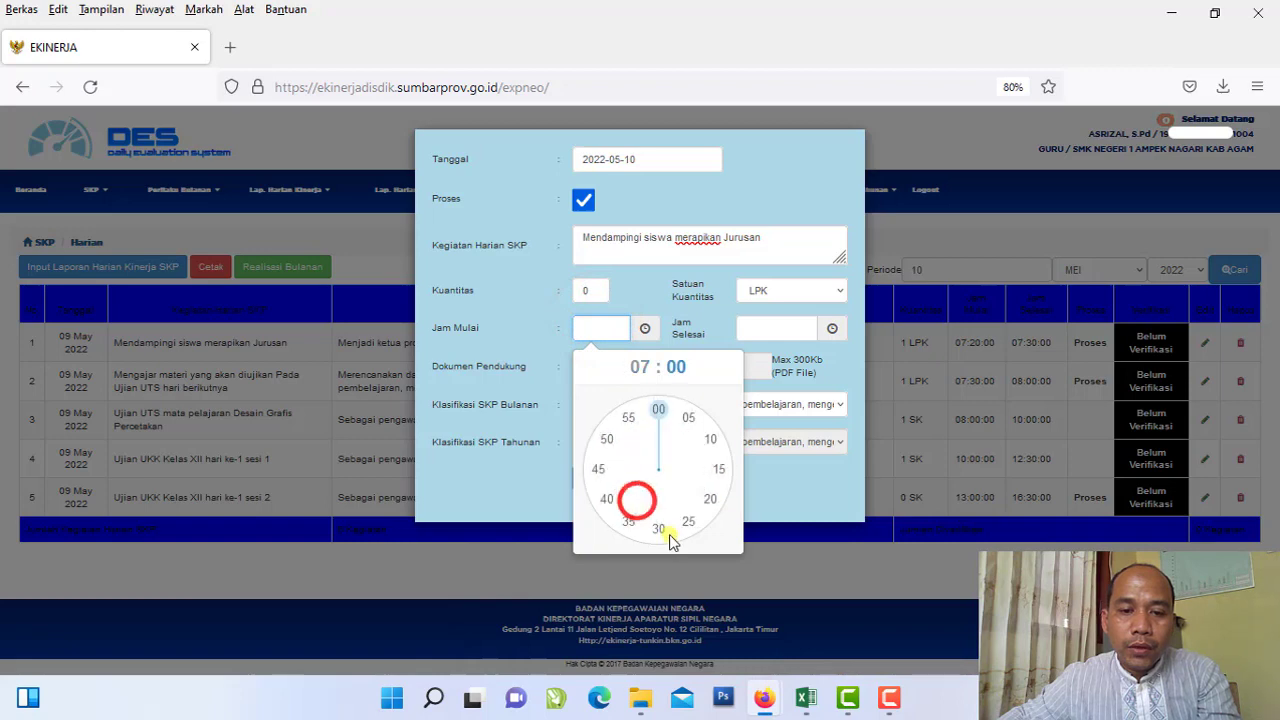
click(709, 499)
click(767, 332)
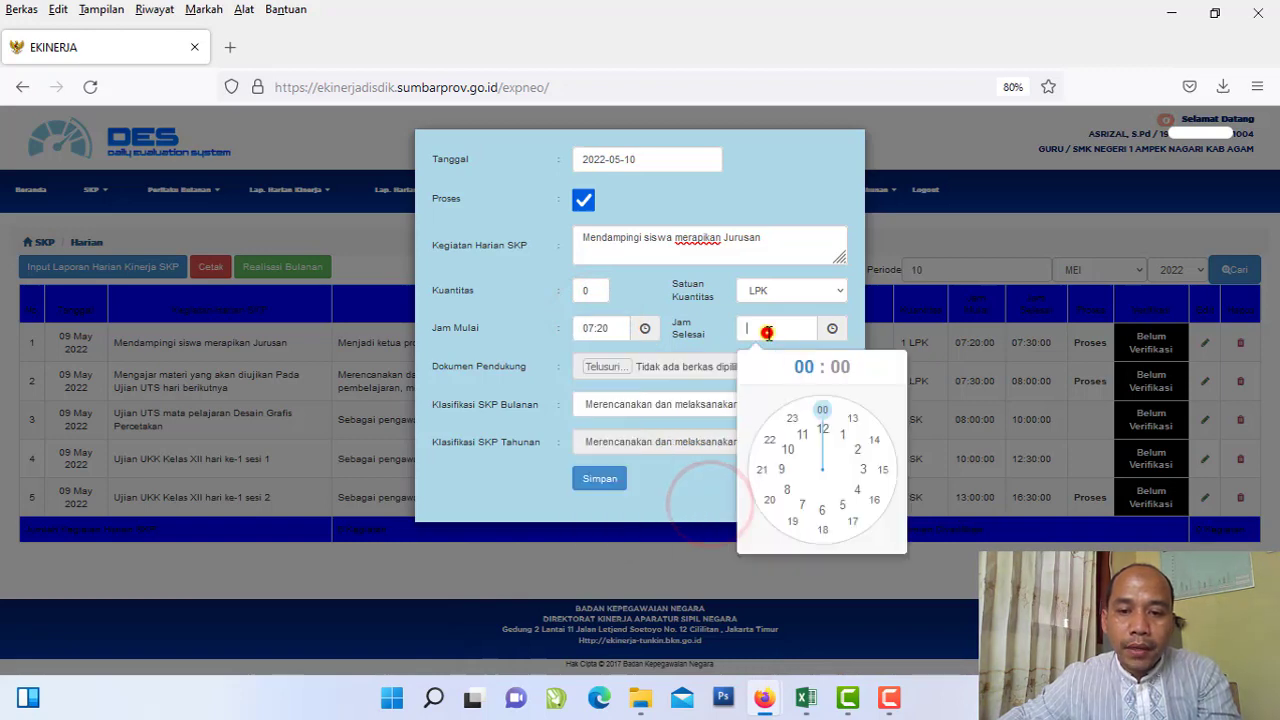
click(801, 506)
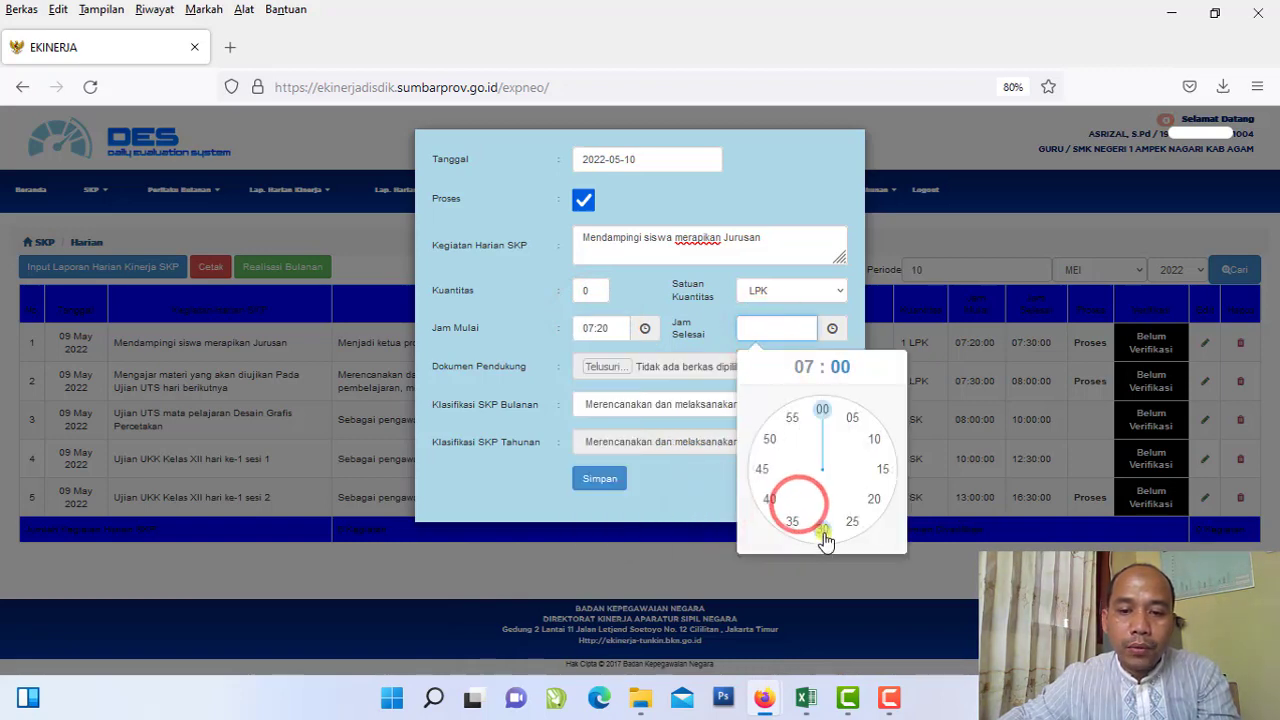
click(822, 532)
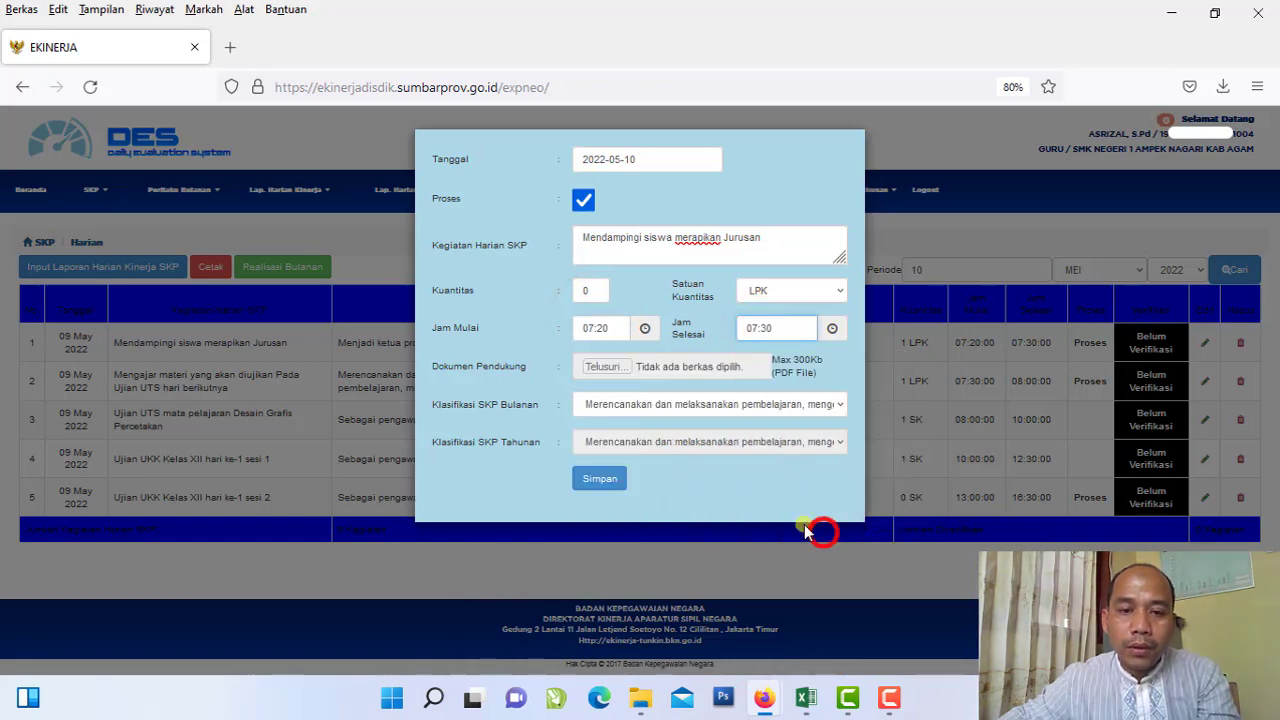
Step: Classify the activity under monthly SKP "Menjadi ketua program keahlian/program studi atau yang sejenisnya" and save the entry, accepting the confirmations
click(605, 405)
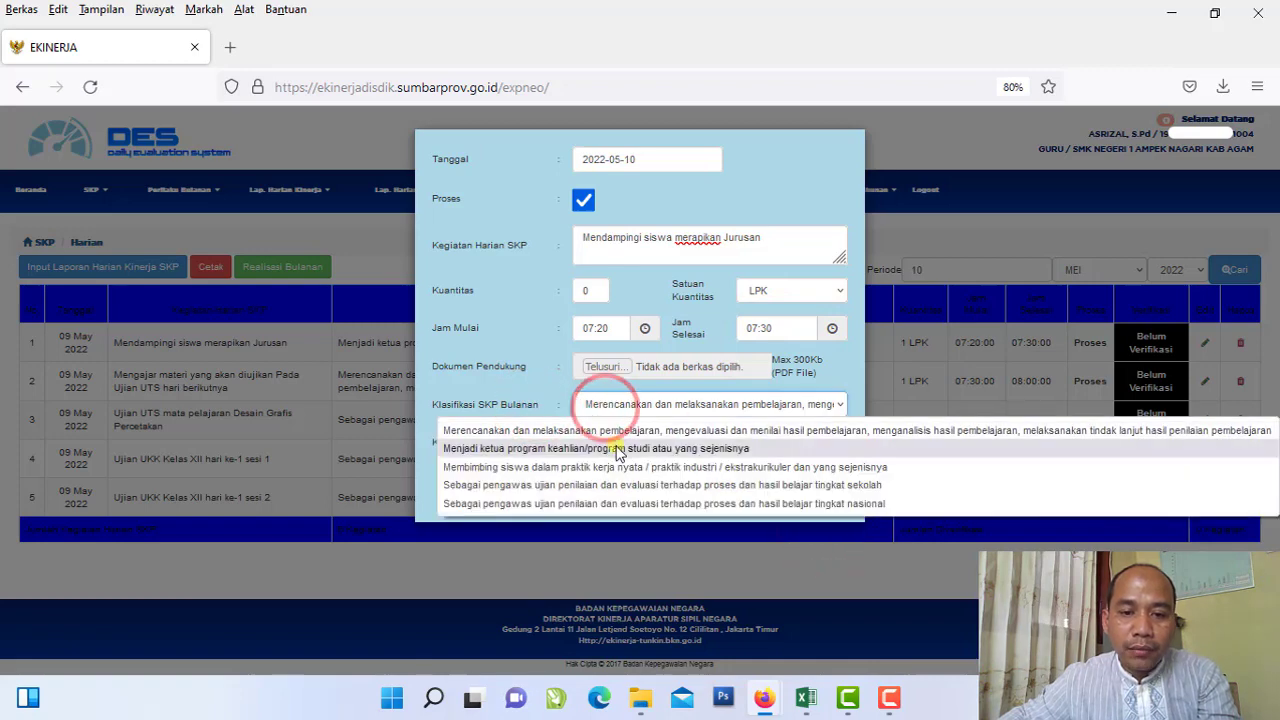
click(603, 449)
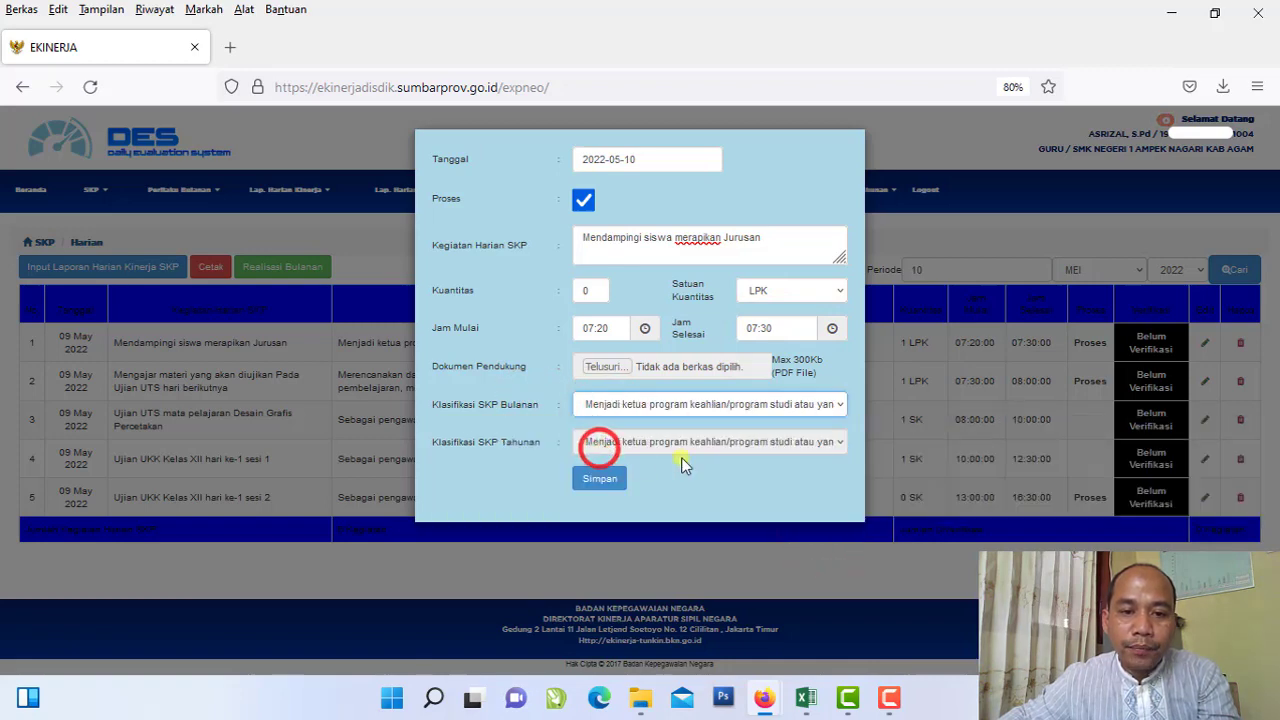
click(610, 483)
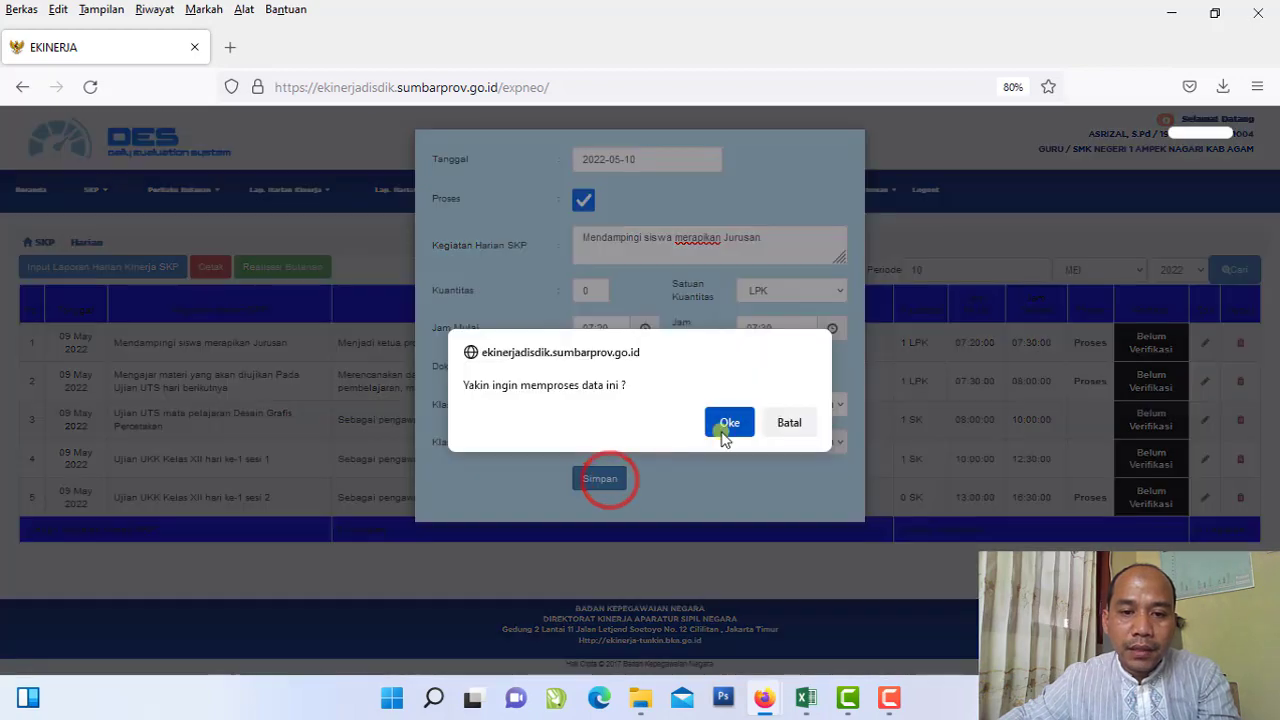
click(722, 424)
click(790, 446)
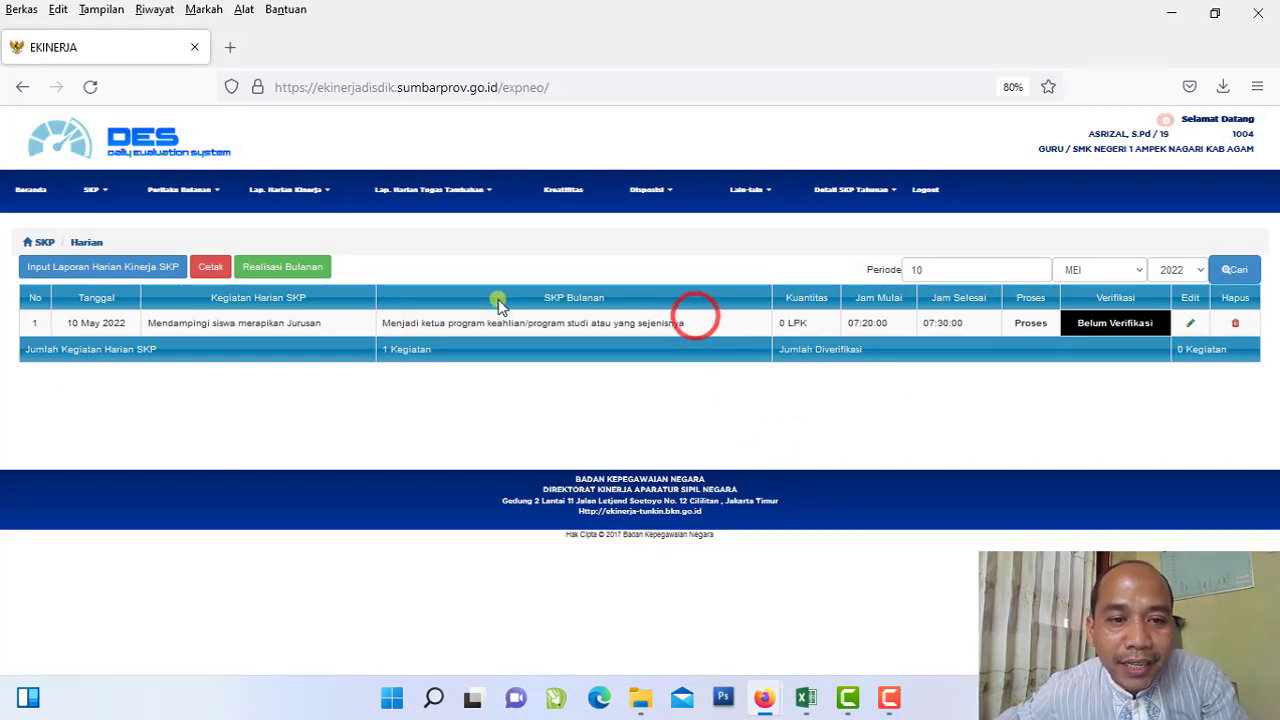
Step: Start a new Laporan Harian Kinerja SKP entry and set its Tanggal to 2022-05-10
click(947, 270)
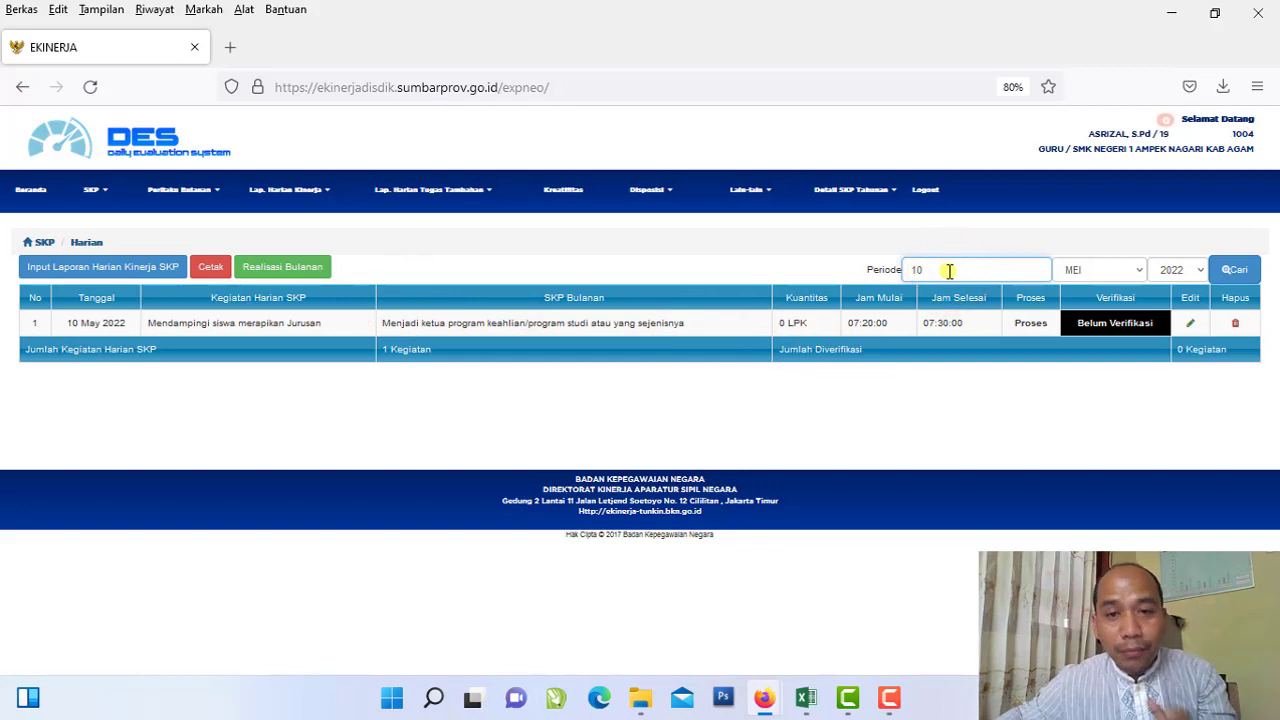
click(112, 272)
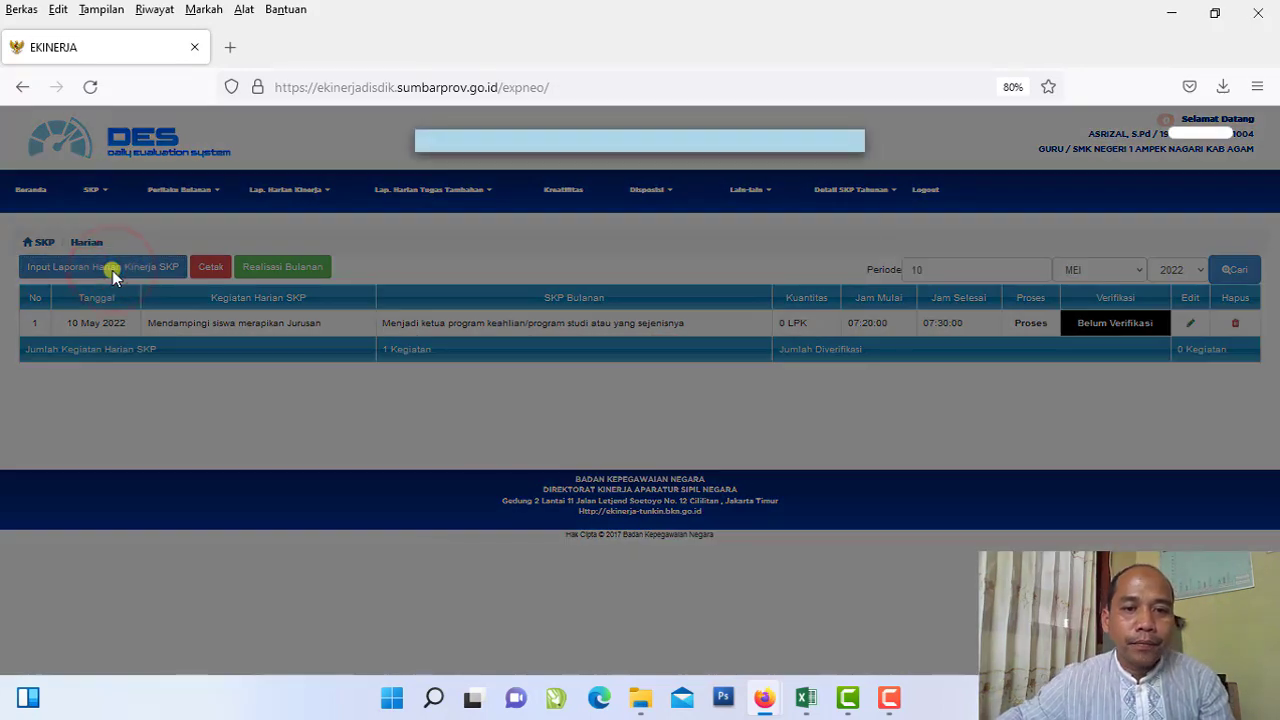
click(655, 162)
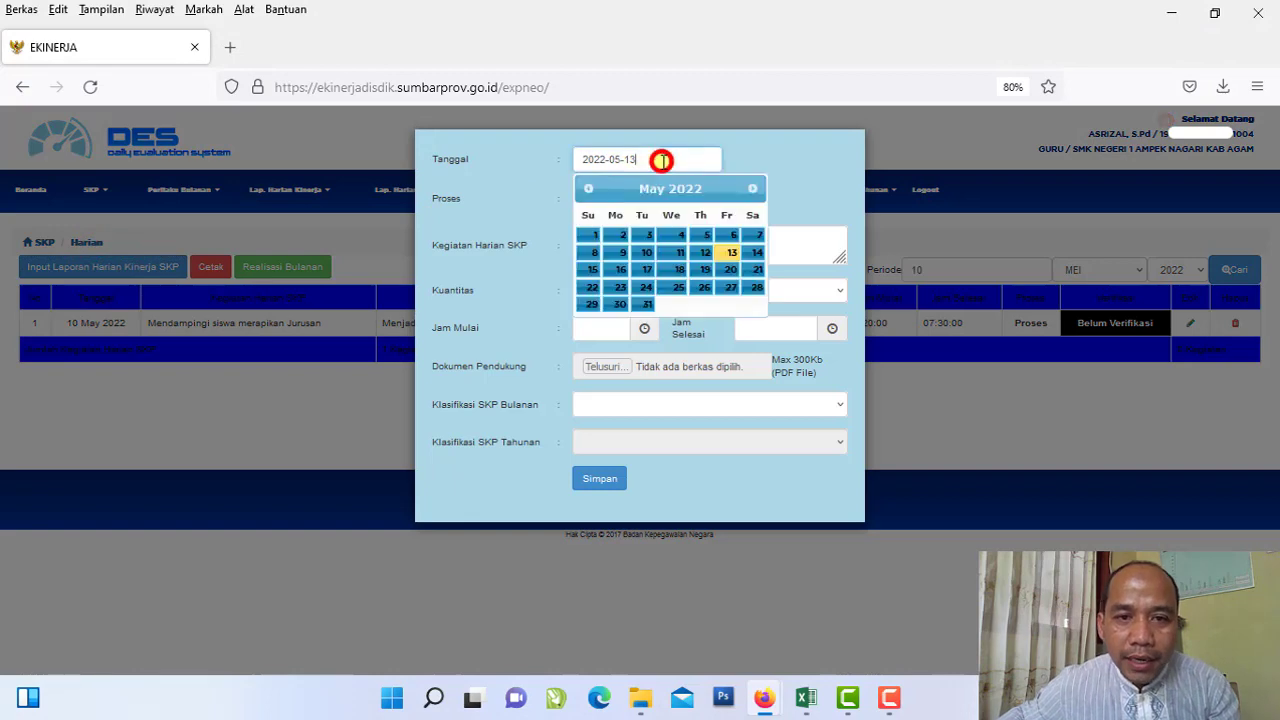
click(645, 255)
Step: Switch to the SKP daily report workbook in Excel and copy the 07:30 - 08:00 activity text of 10 May from cell E30
mouse_move(808, 697)
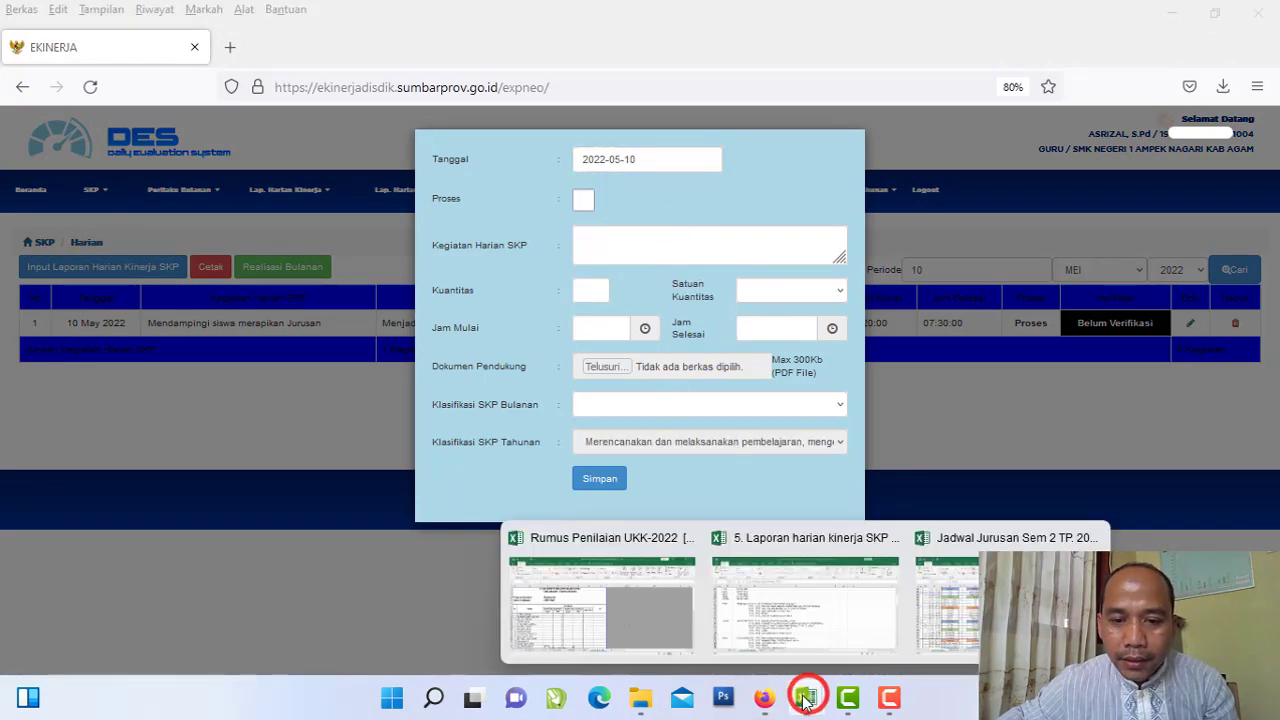
click(792, 624)
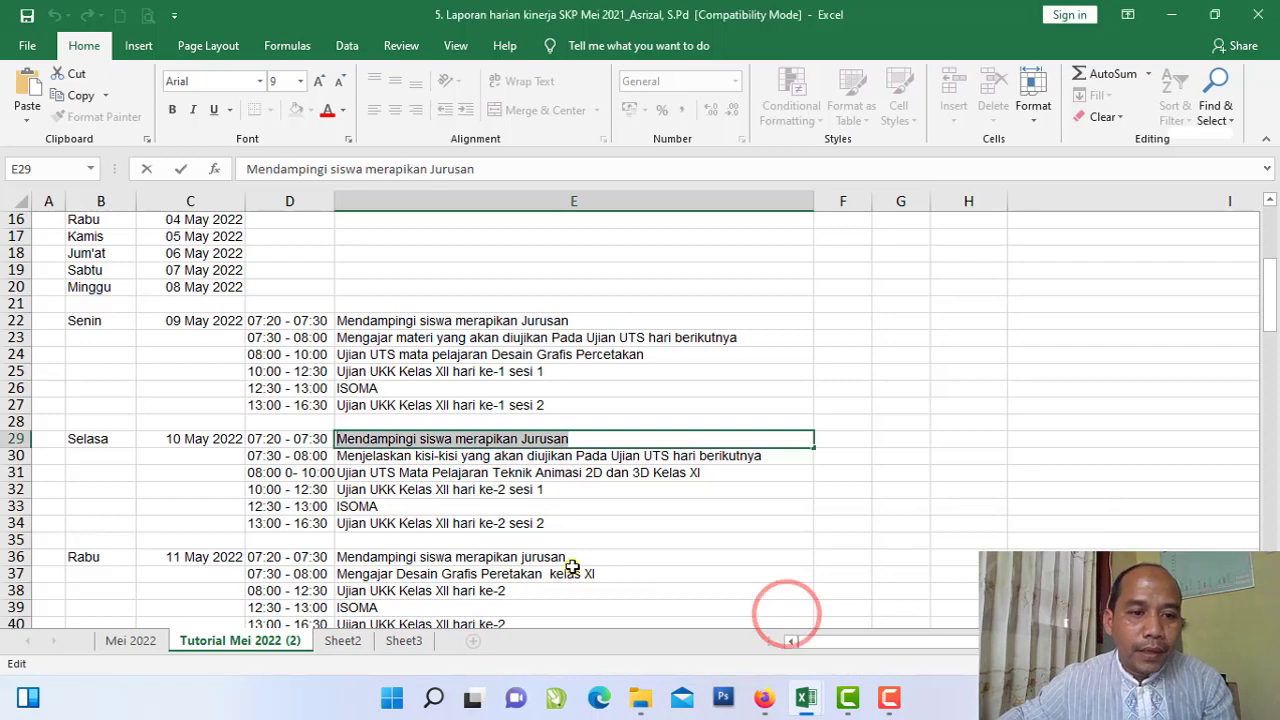
click(367, 459)
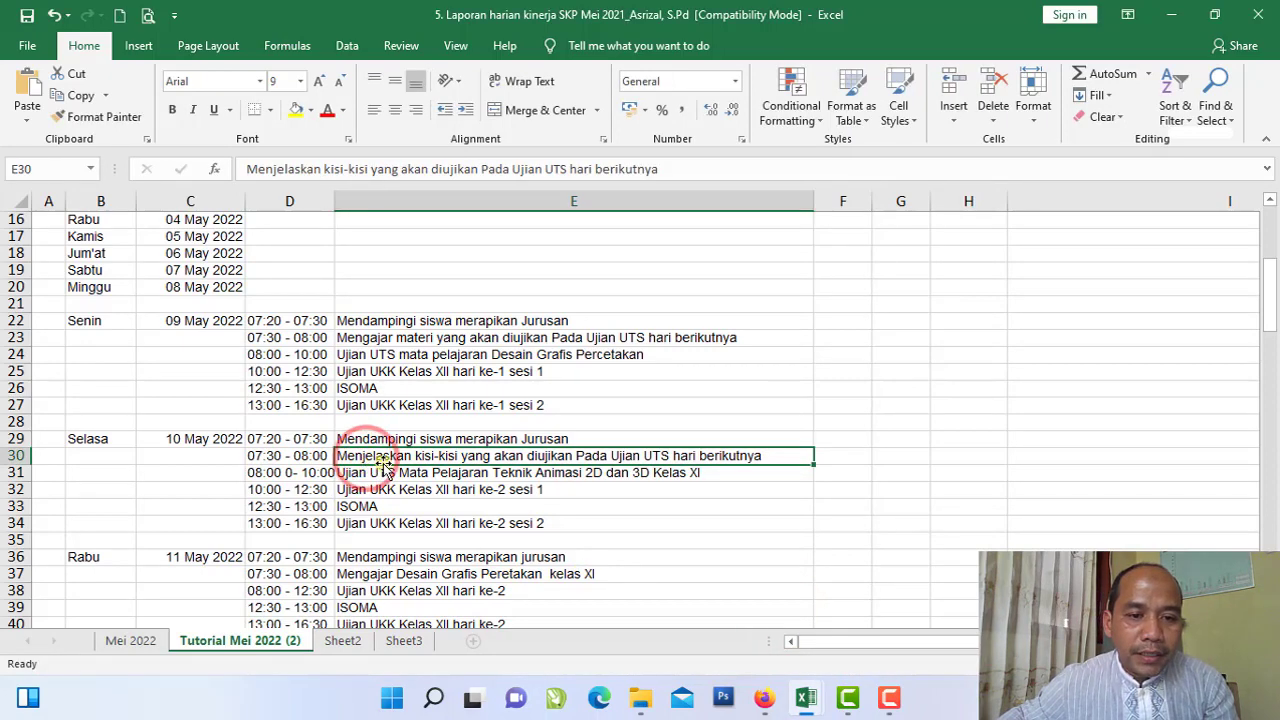
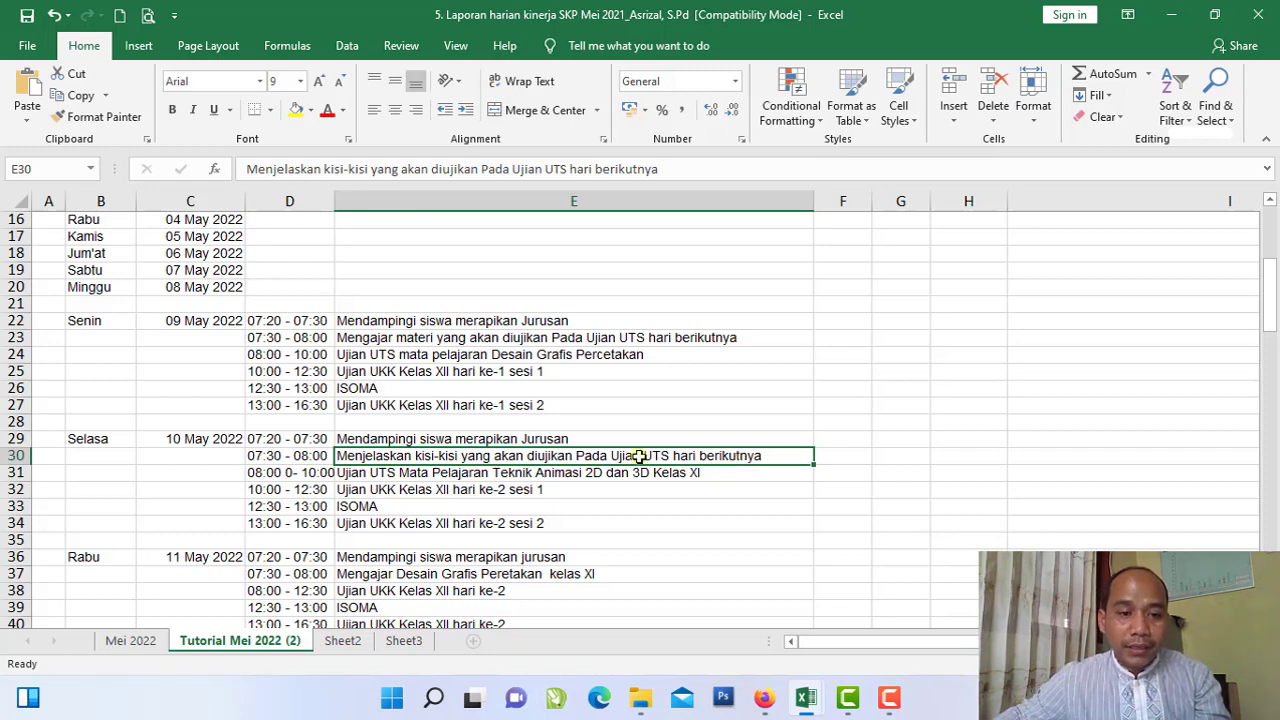
click(313, 458)
click(366, 456)
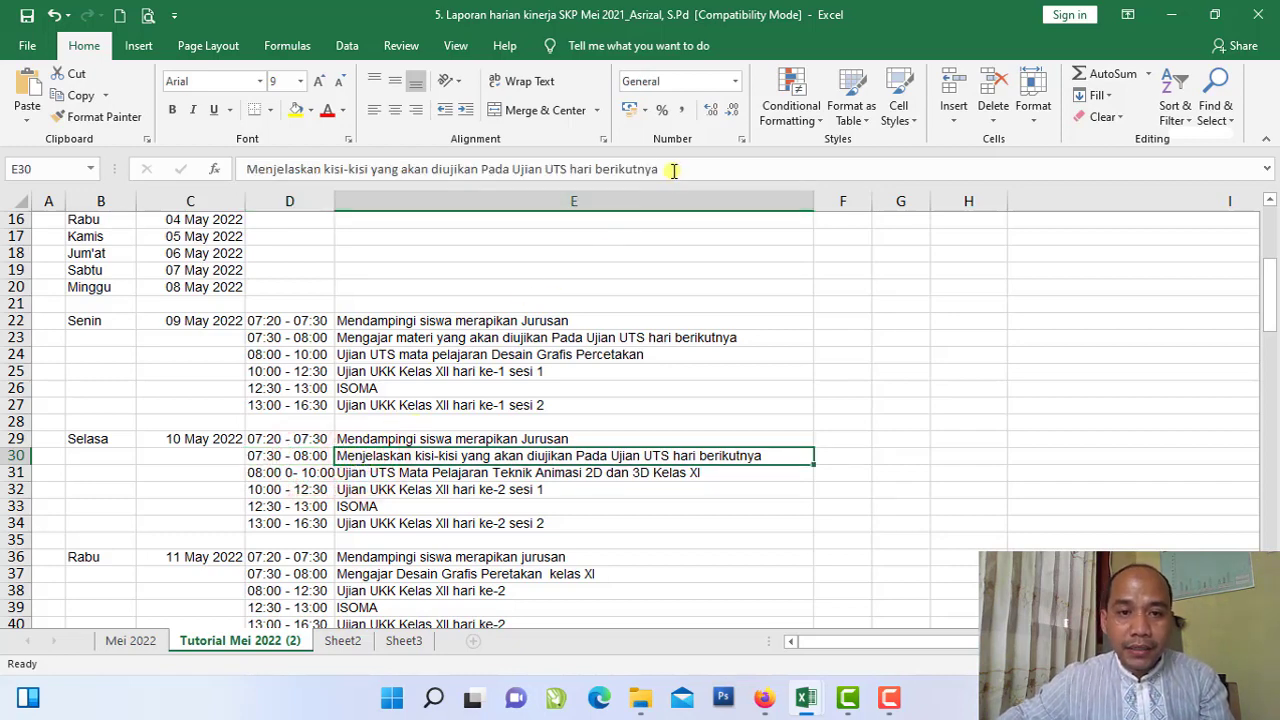
drag(668, 168, 125, 160)
click(76, 95)
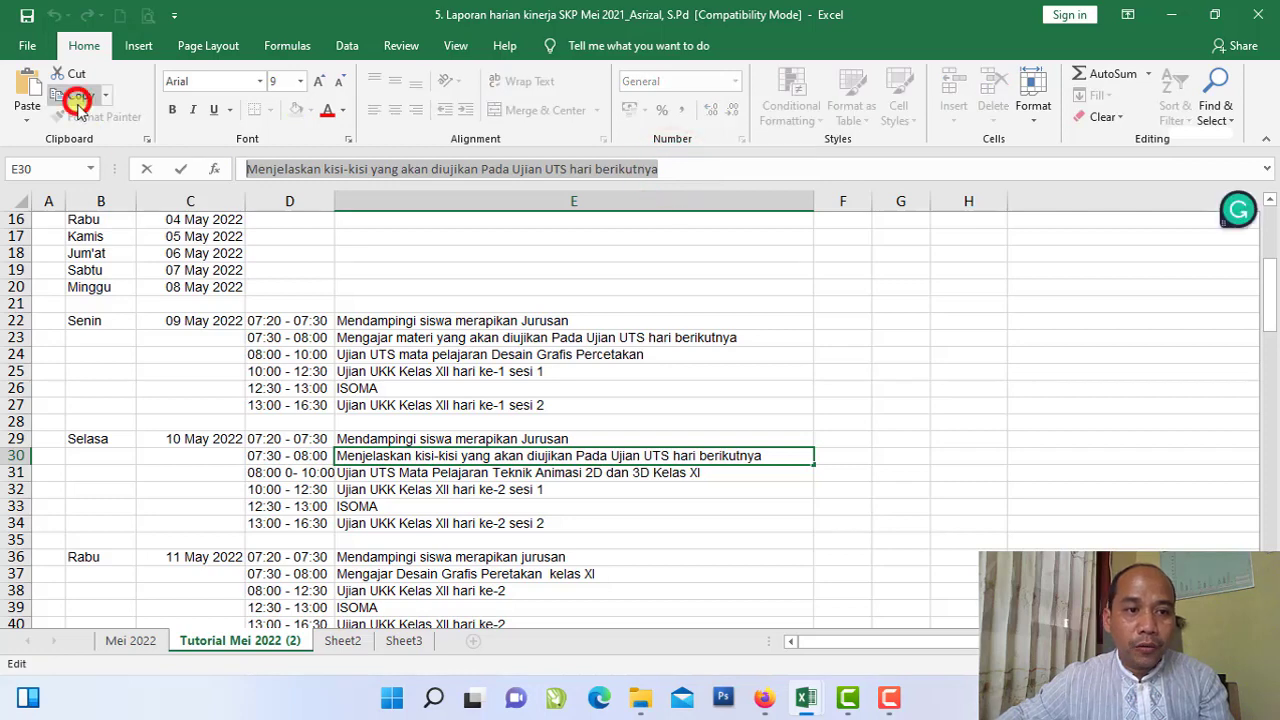
Step: Return to the EKINERJA form in Firefox and paste "Menjelaskan kisi-kisi yang akan diujikan Pada Ujian UTS hari berikutnya" as the Kegiatan Harian SKP
mouse_move(764, 697)
click(800, 634)
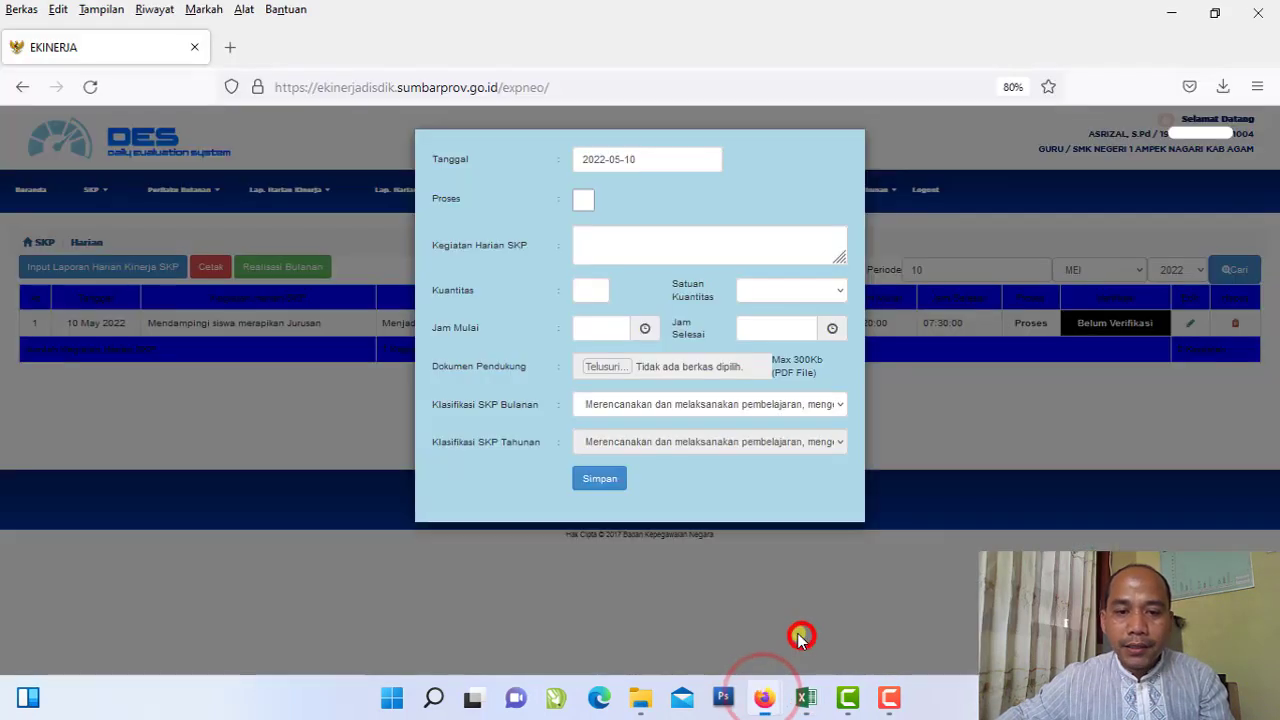
right_click(660, 241)
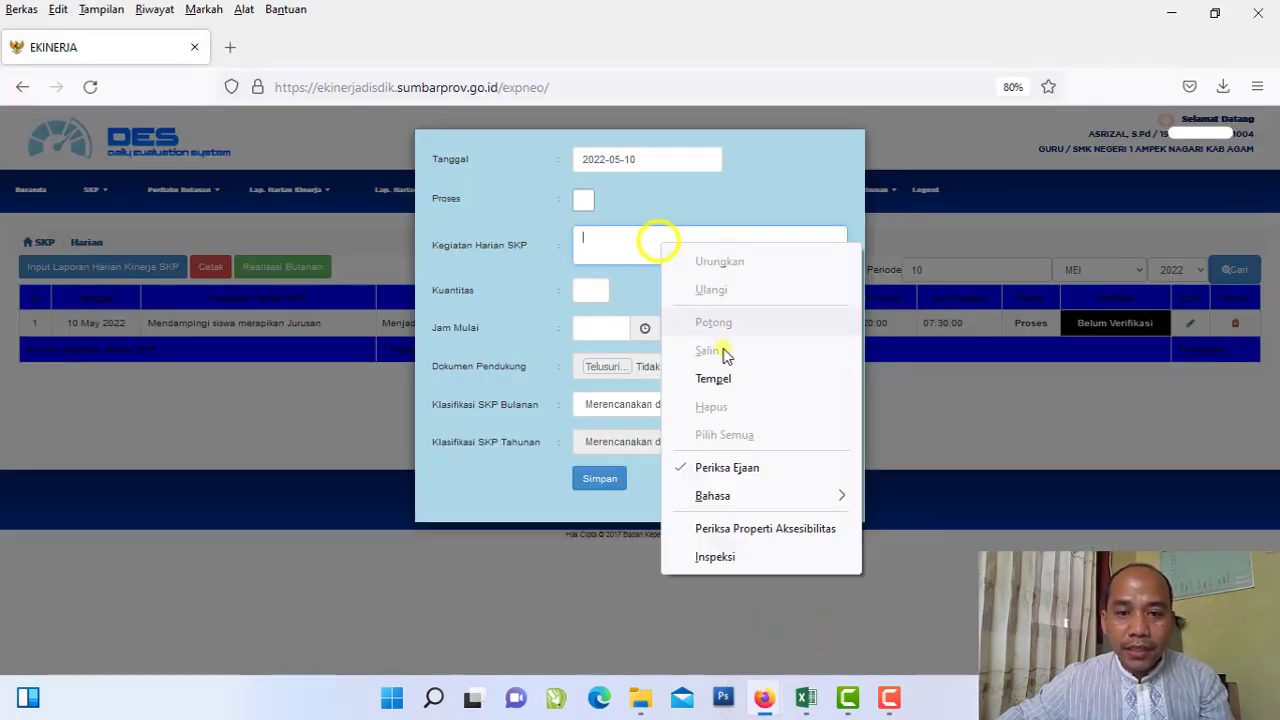
click(724, 374)
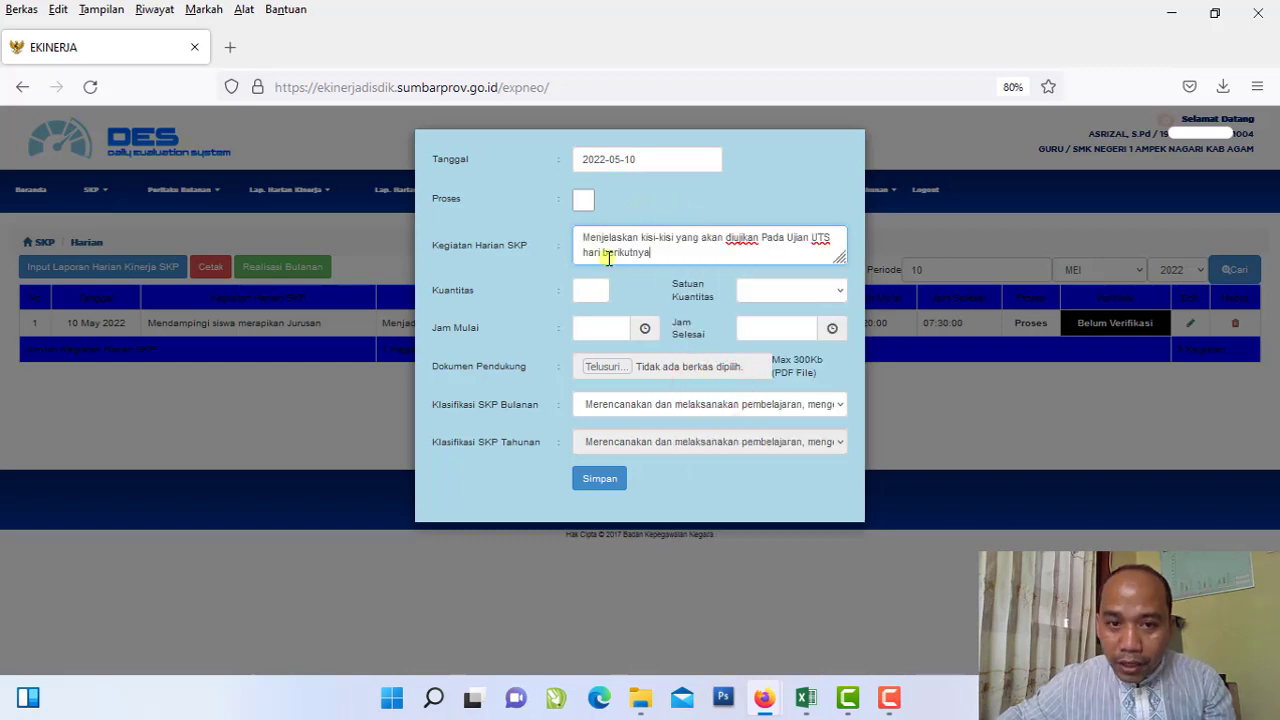
Step: Mark the kisi-kisi activity as Proses, accepting the confirmation, and set its Kuantitas to 0
click(584, 201)
click(729, 418)
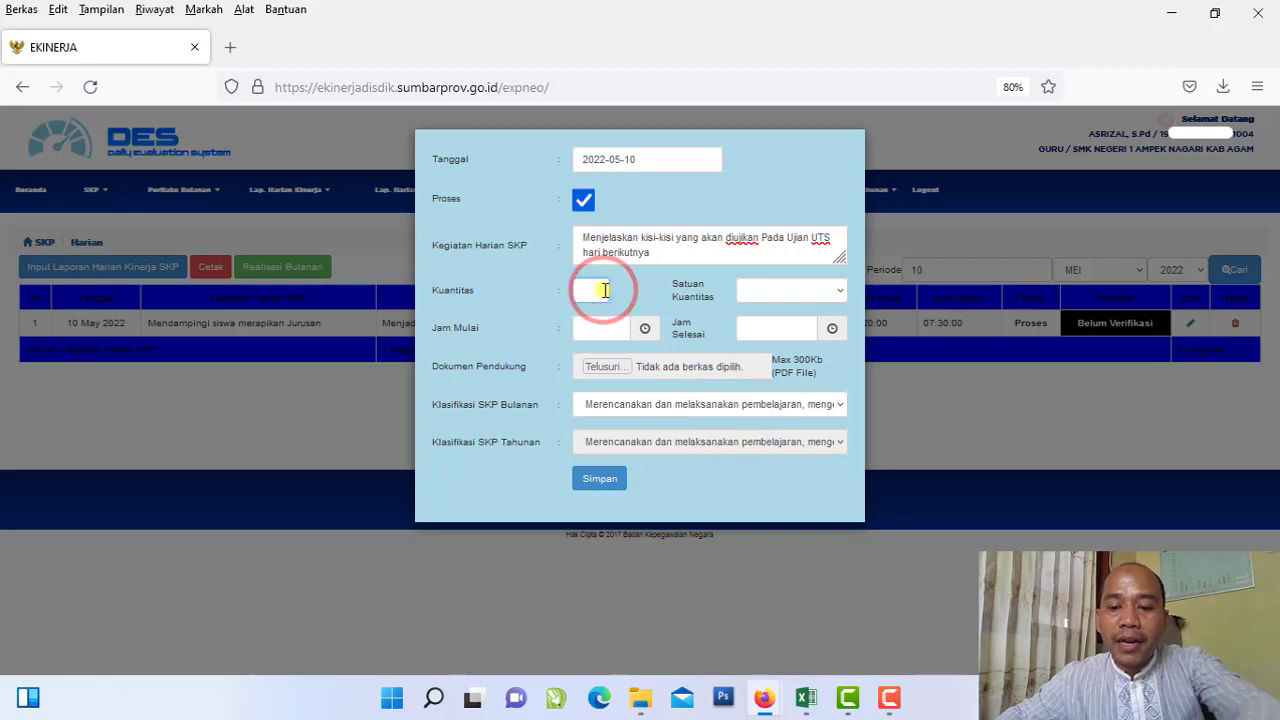
text(0)
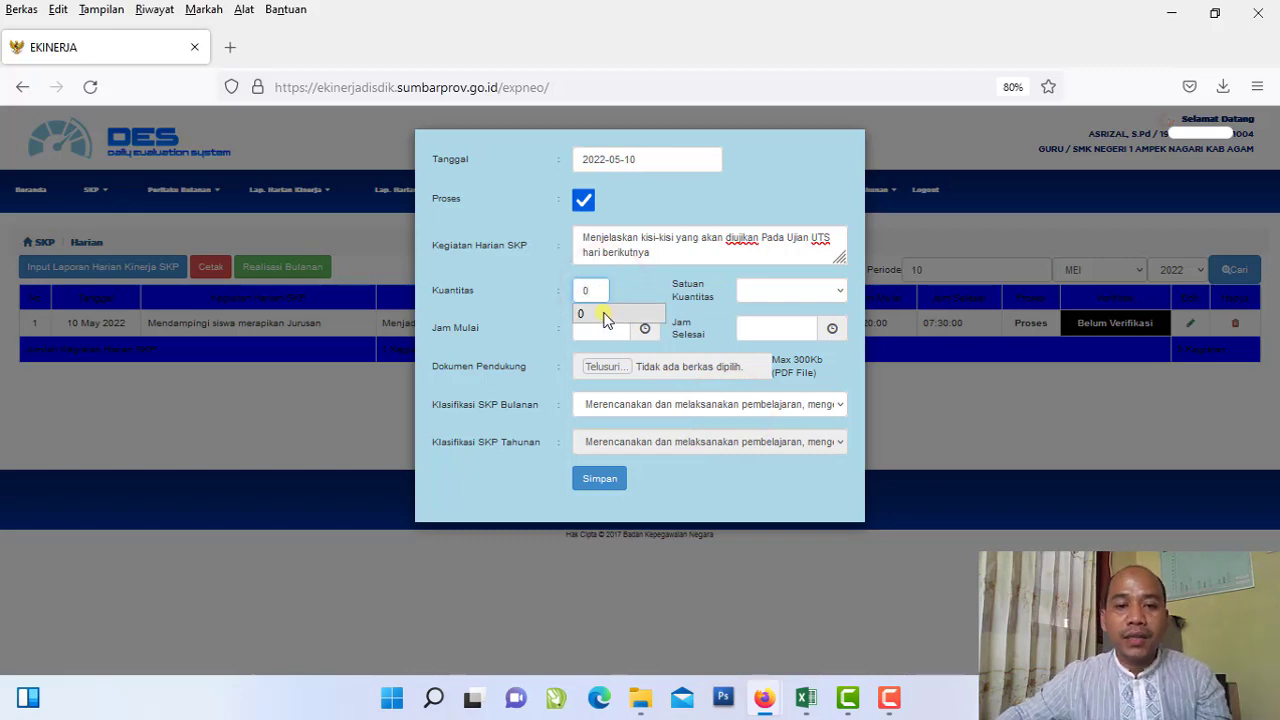
click(602, 314)
Step: Choose LPK as the Satuan Kuantitas for the kisi-kisi activity
click(757, 290)
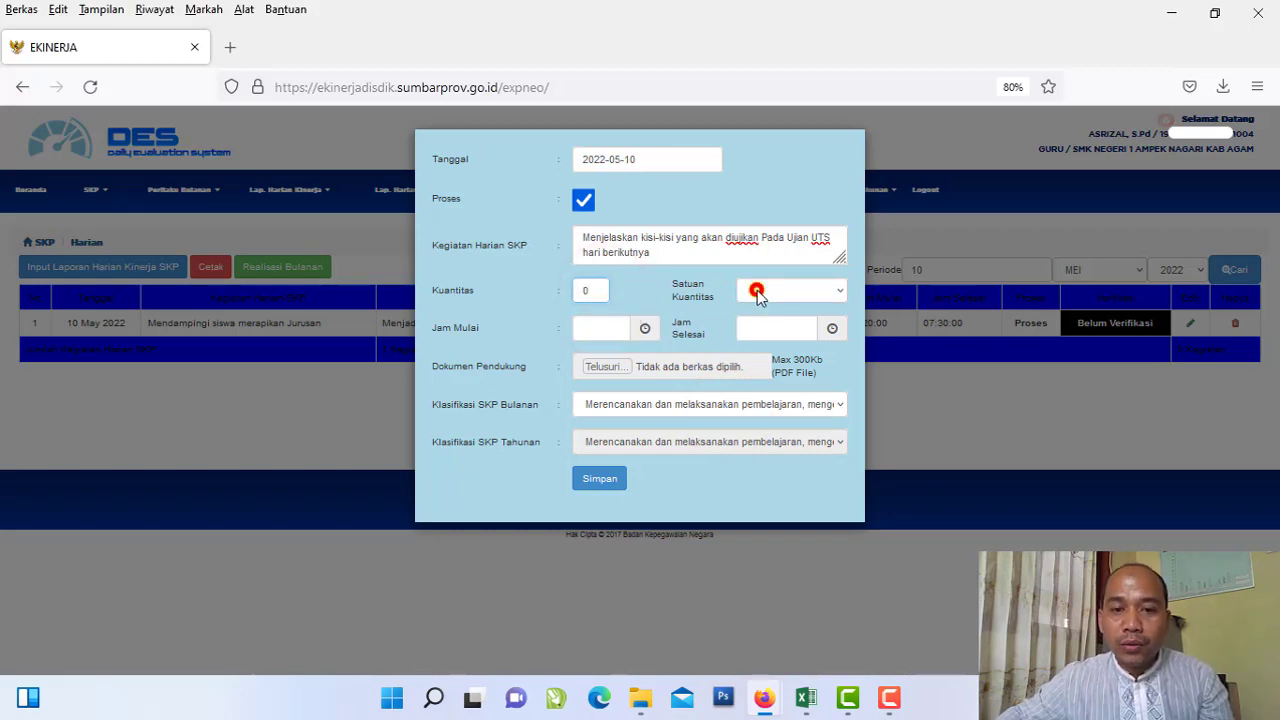
key(l)
key(l)
key(l)
key(l)
key(l)
key(l)
key(l)
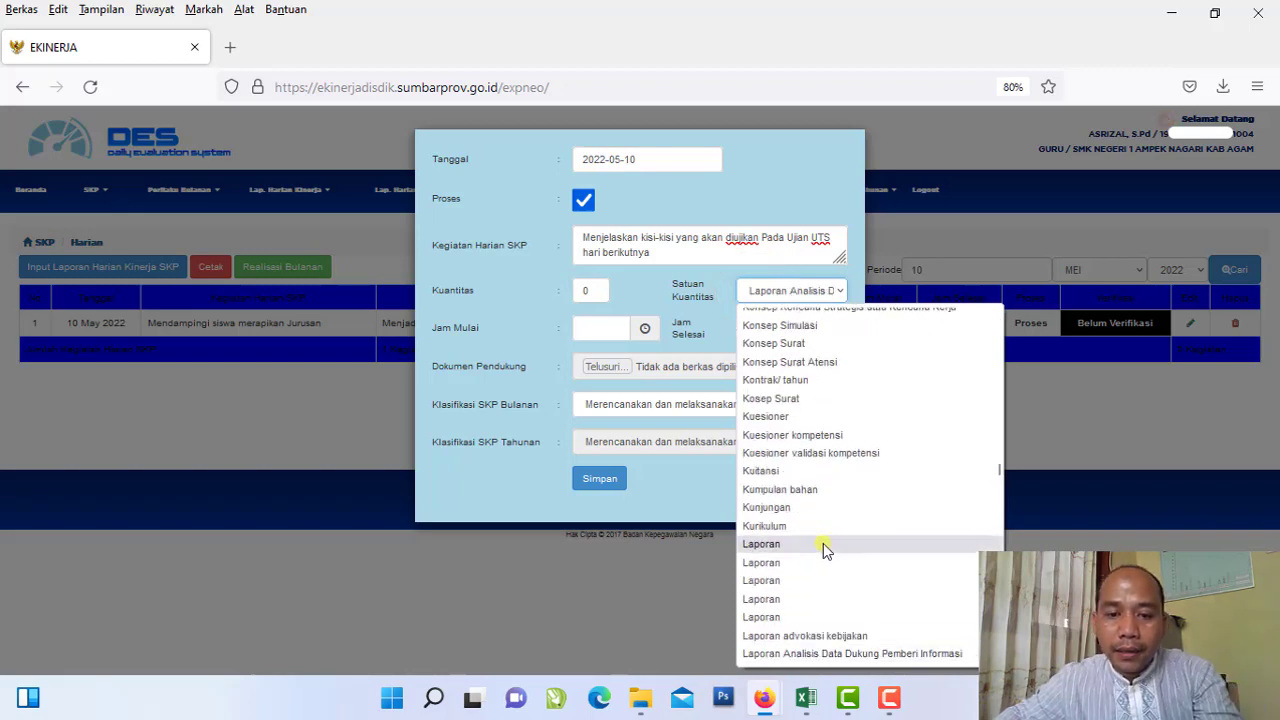
click(762, 640)
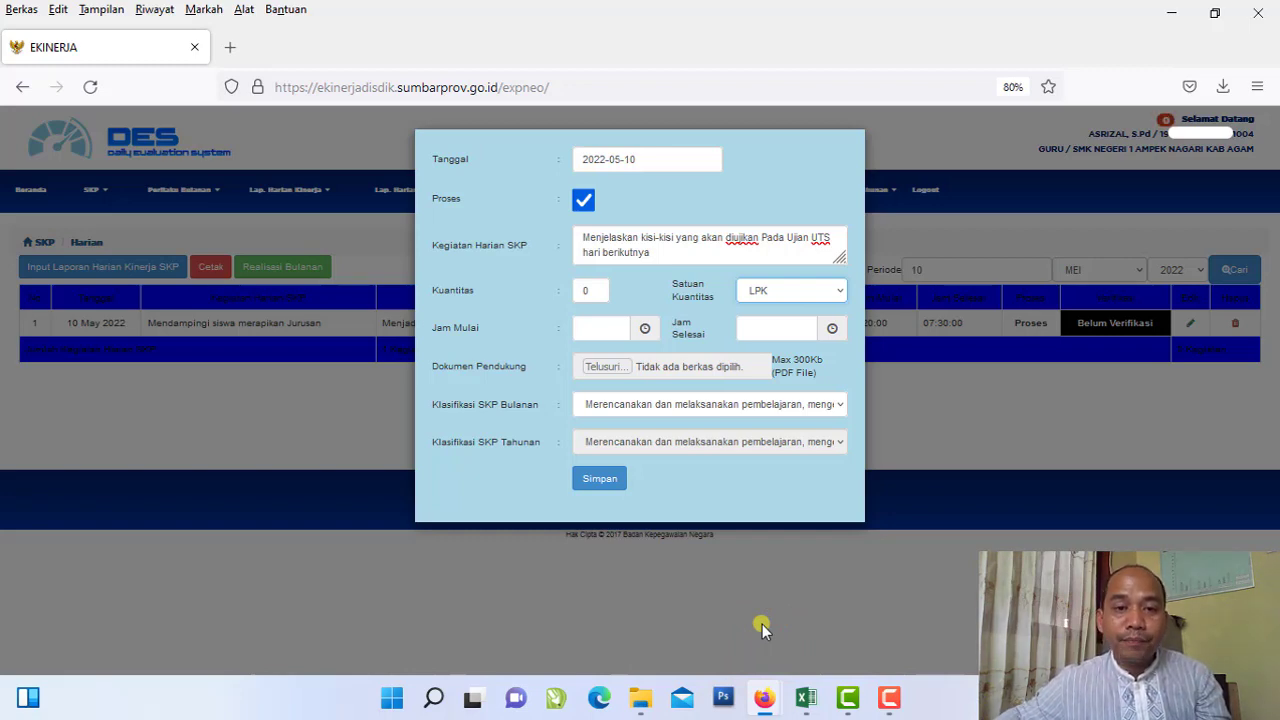
Step: Set the activity's Jam Mulai to 07:30 and Jam Selesai to 08:00
click(600, 327)
click(636, 505)
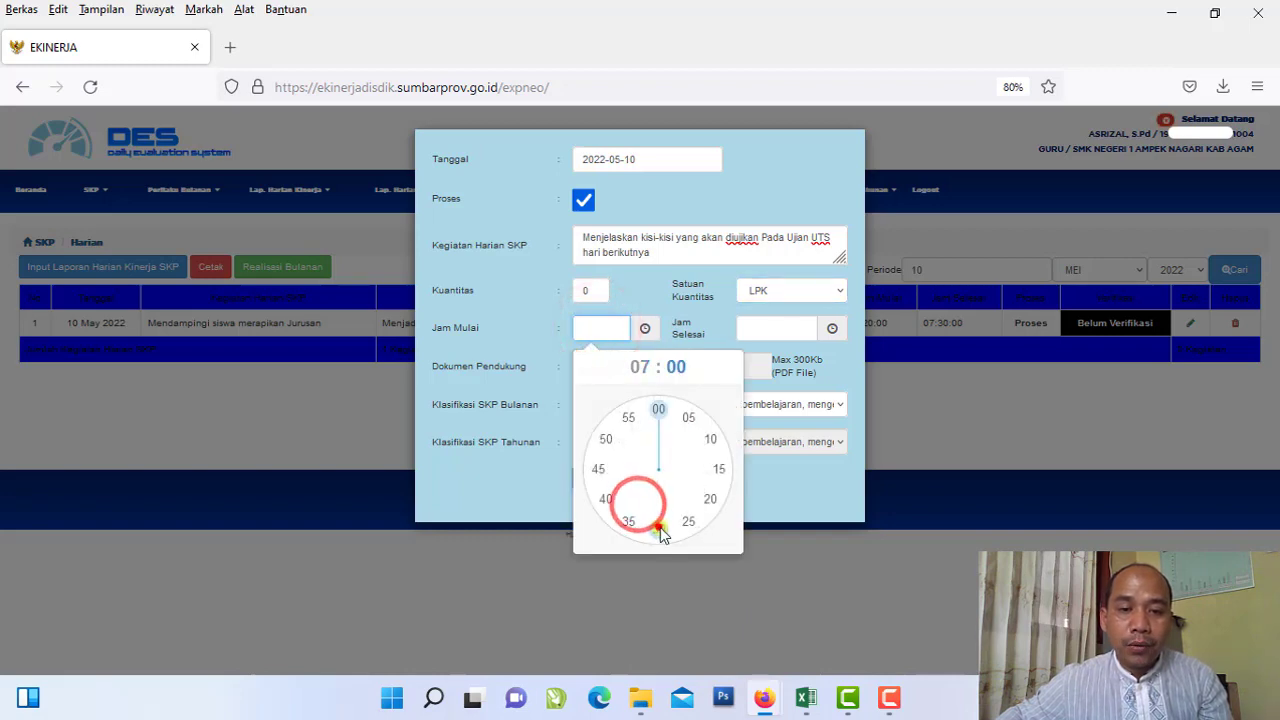
click(660, 530)
click(776, 328)
click(788, 491)
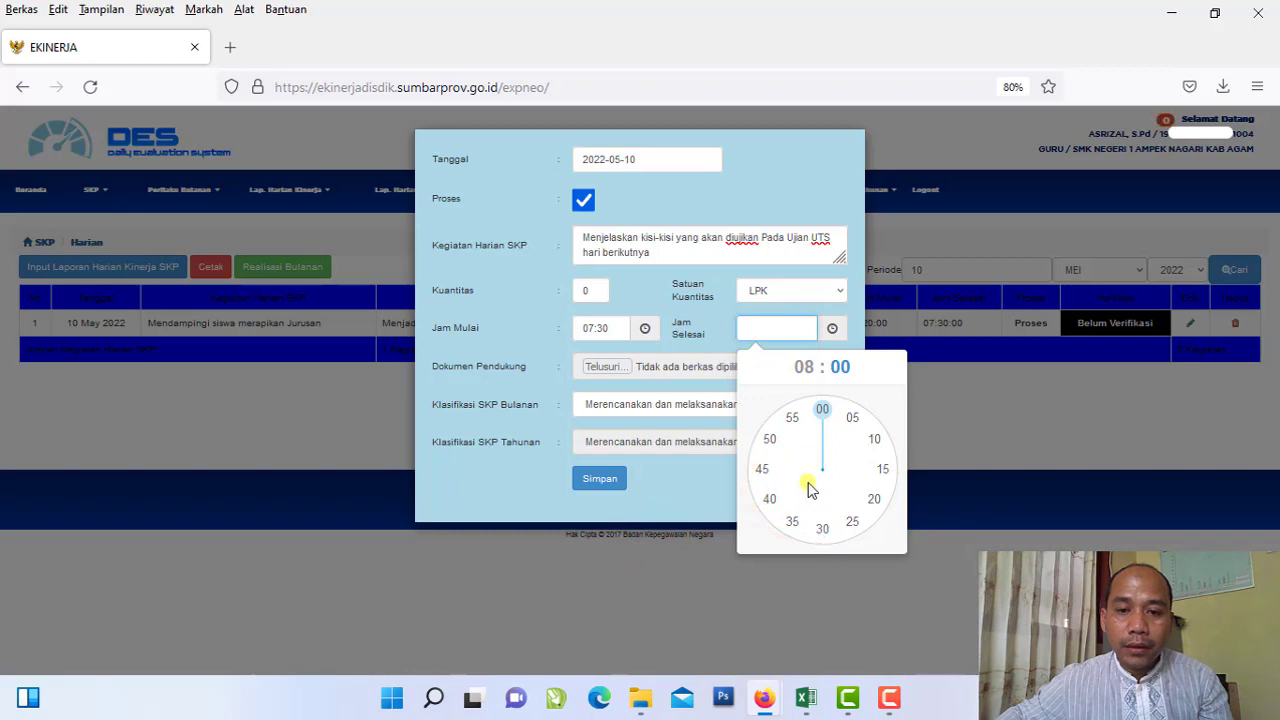
click(823, 411)
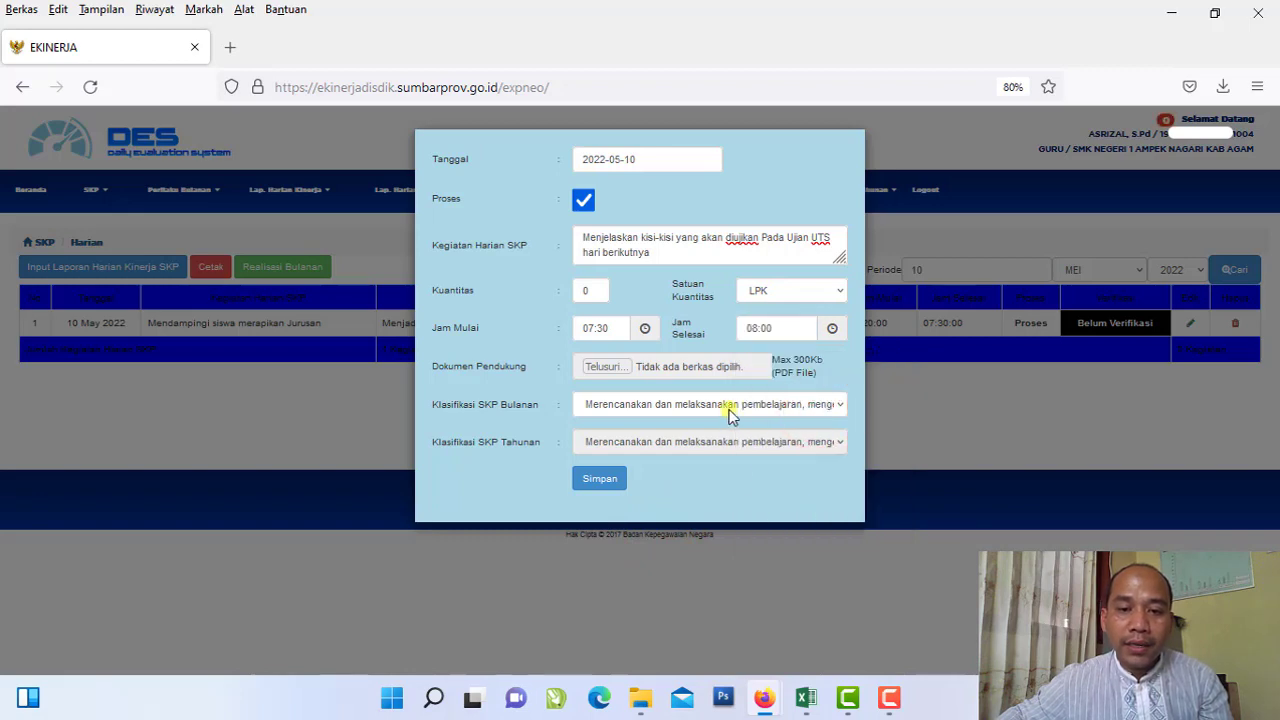
Step: Set Klasifikasi SKP Bulanan to the "Merencanakan dan melaksanakan pembelajaran" option and save the kisi-kisi activity, accepting the confirmations
click(606, 404)
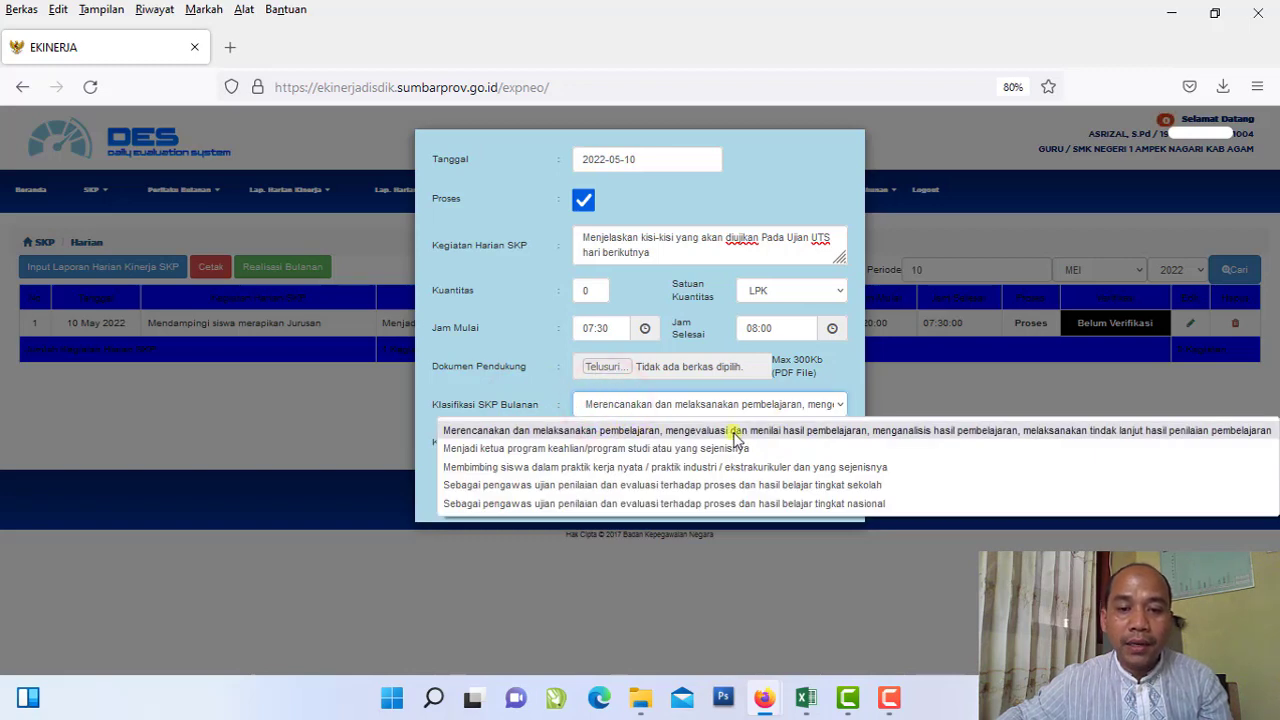
click(773, 432)
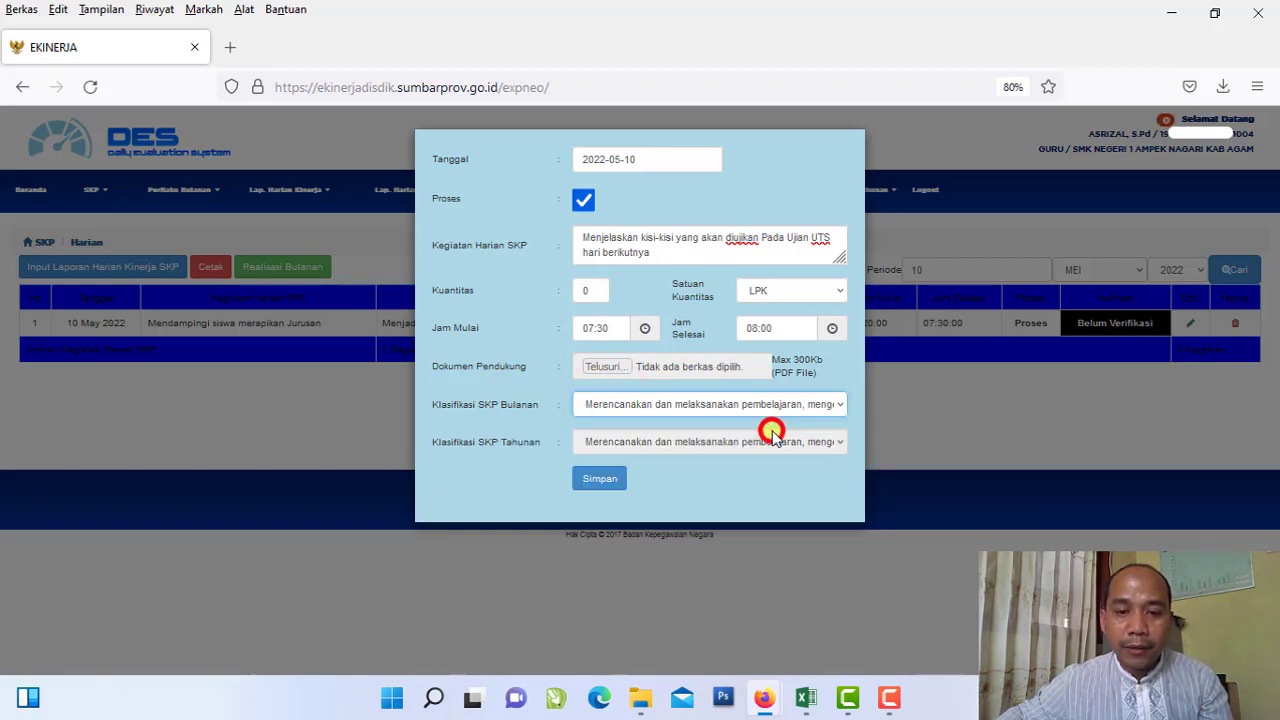
click(610, 484)
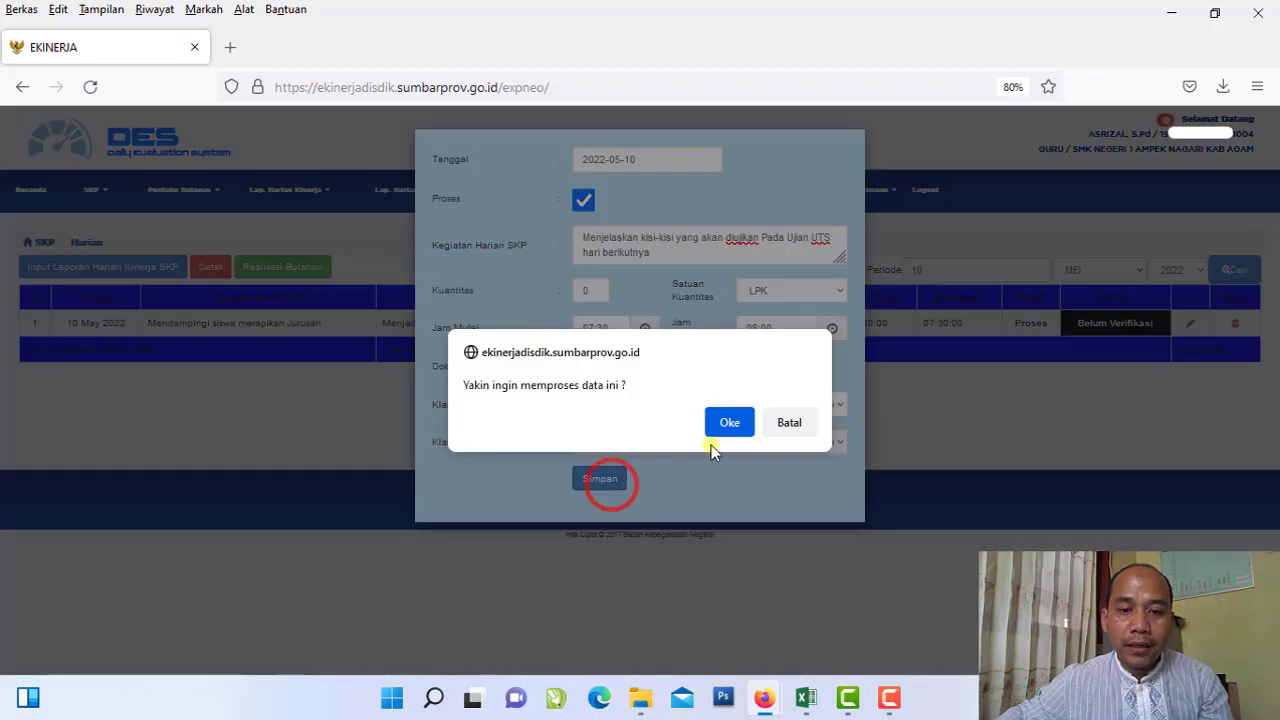
click(716, 428)
click(791, 450)
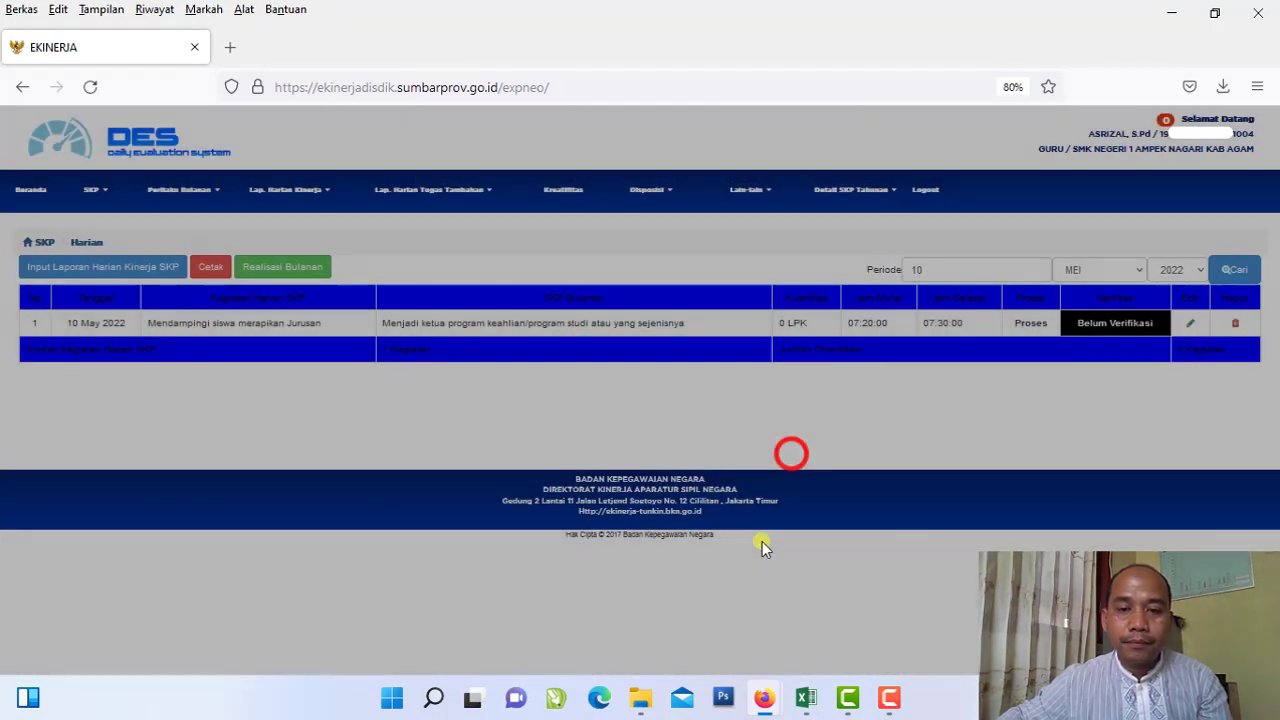
click(726, 391)
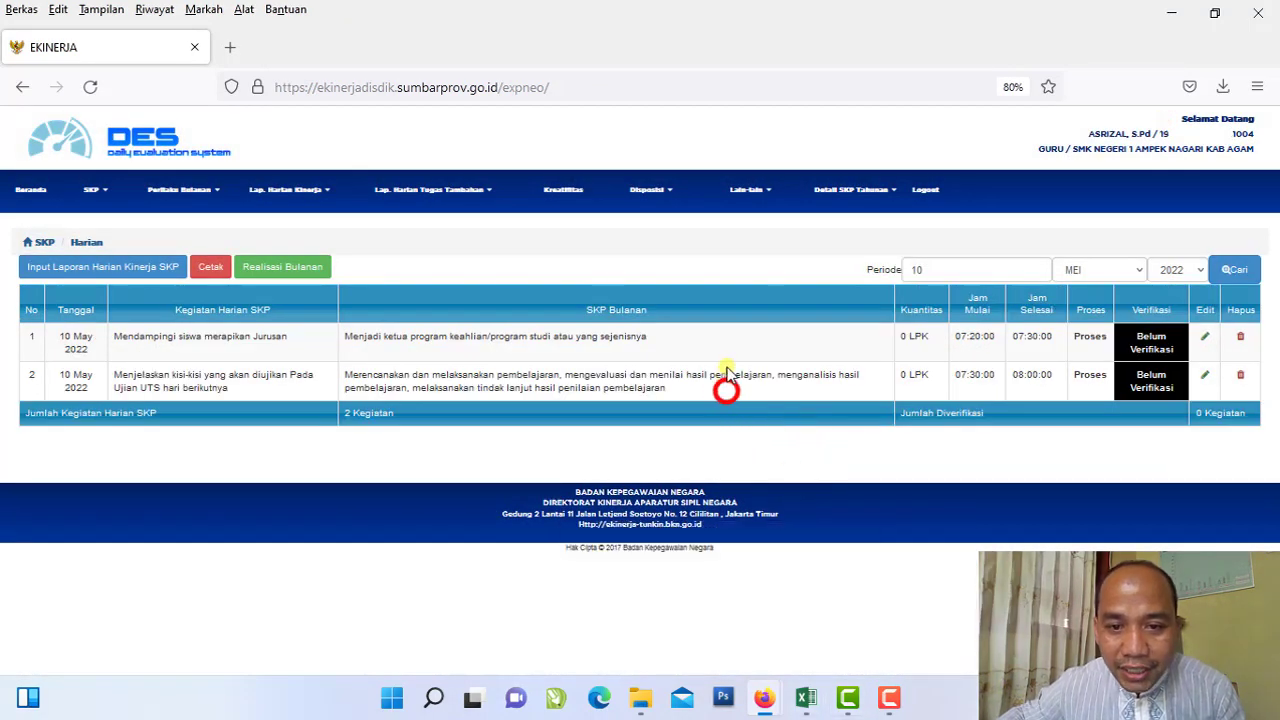
click(729, 363)
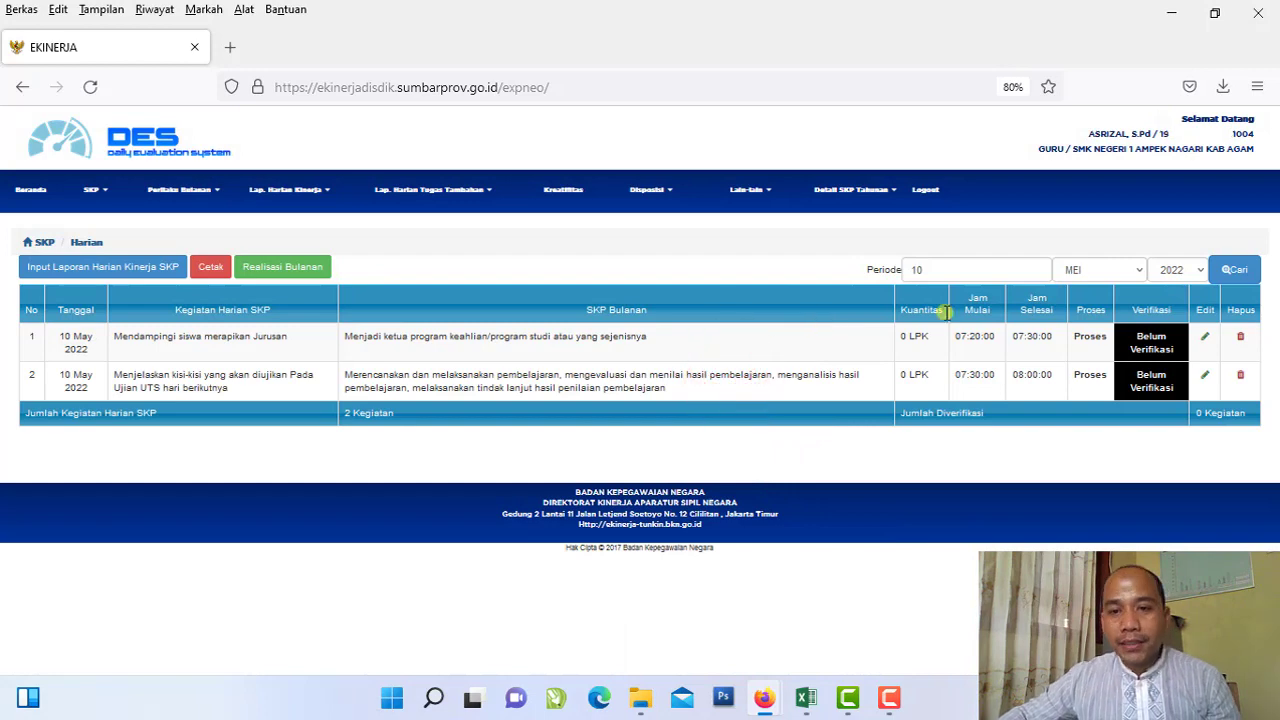
Step: Open another blank daily SKP entry for the third activity and date it 2022-05-10
click(944, 270)
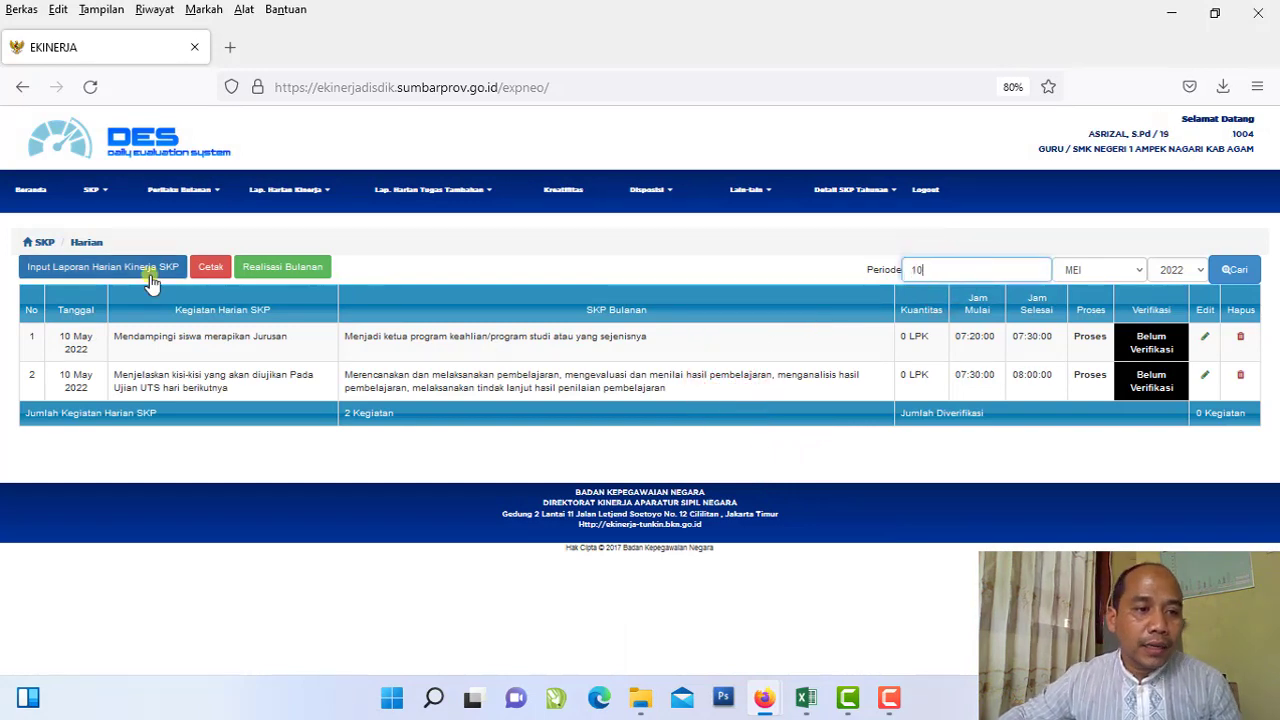
click(67, 270)
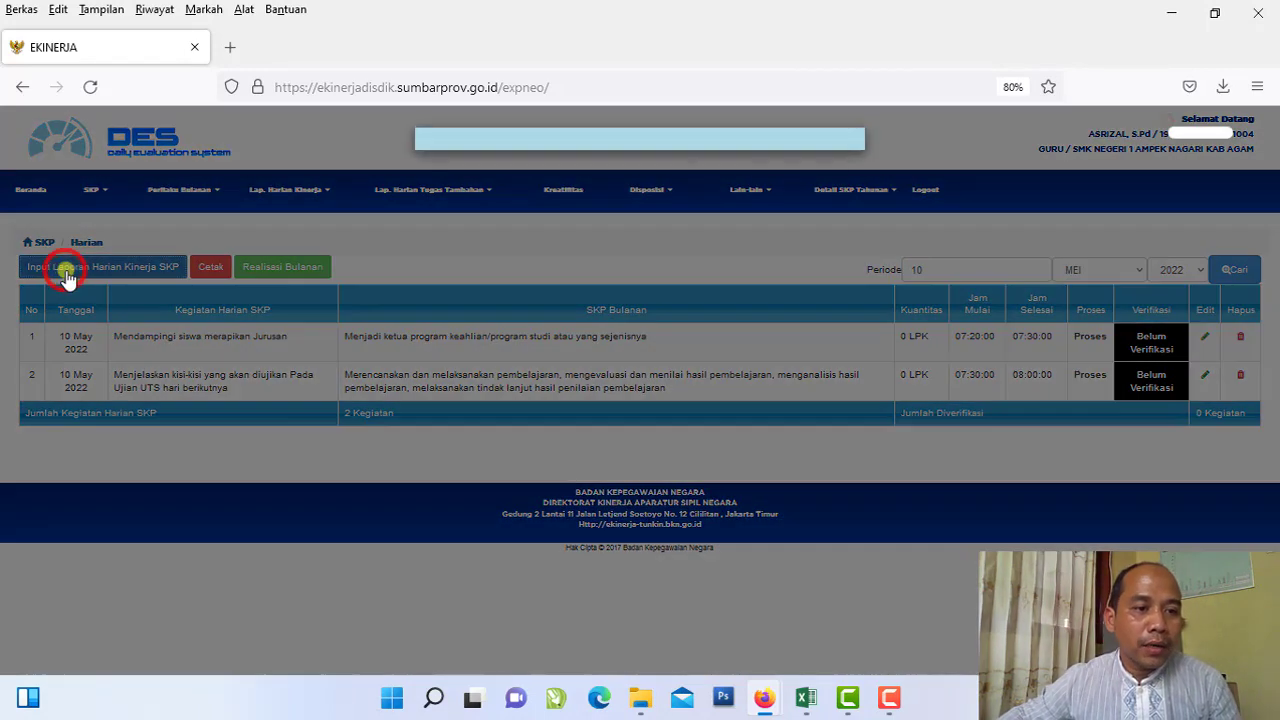
click(671, 151)
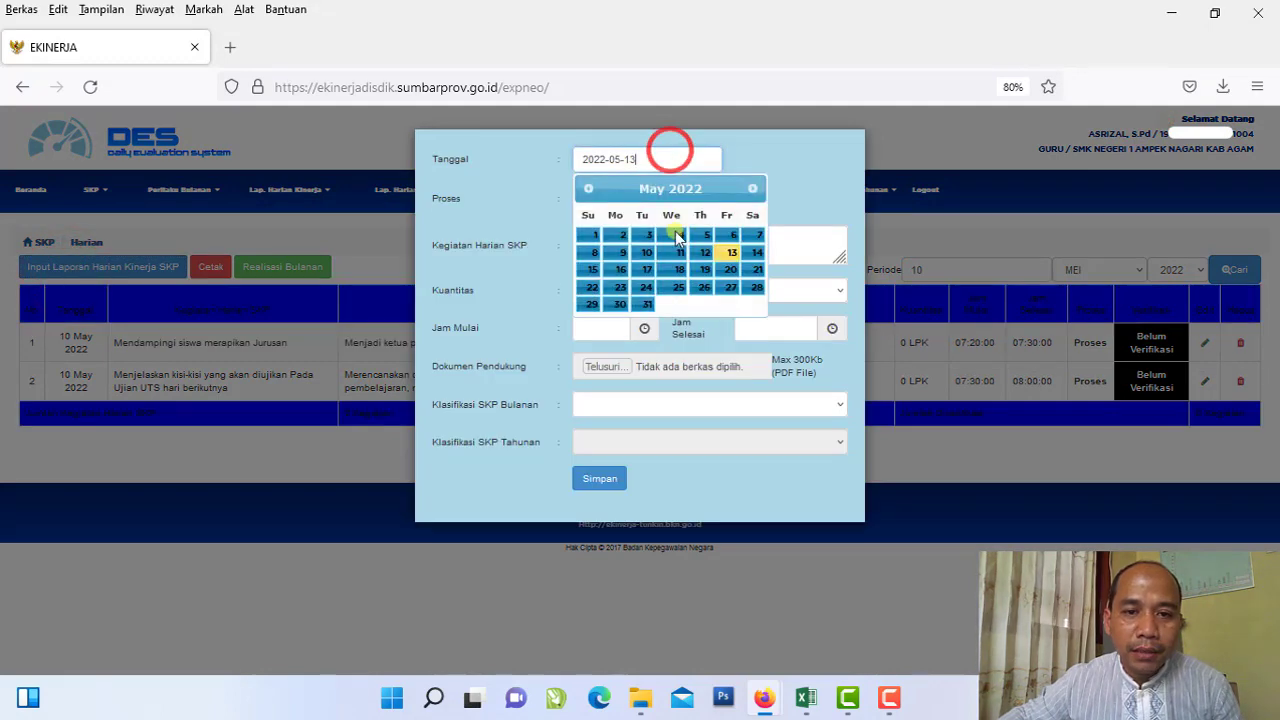
click(636, 251)
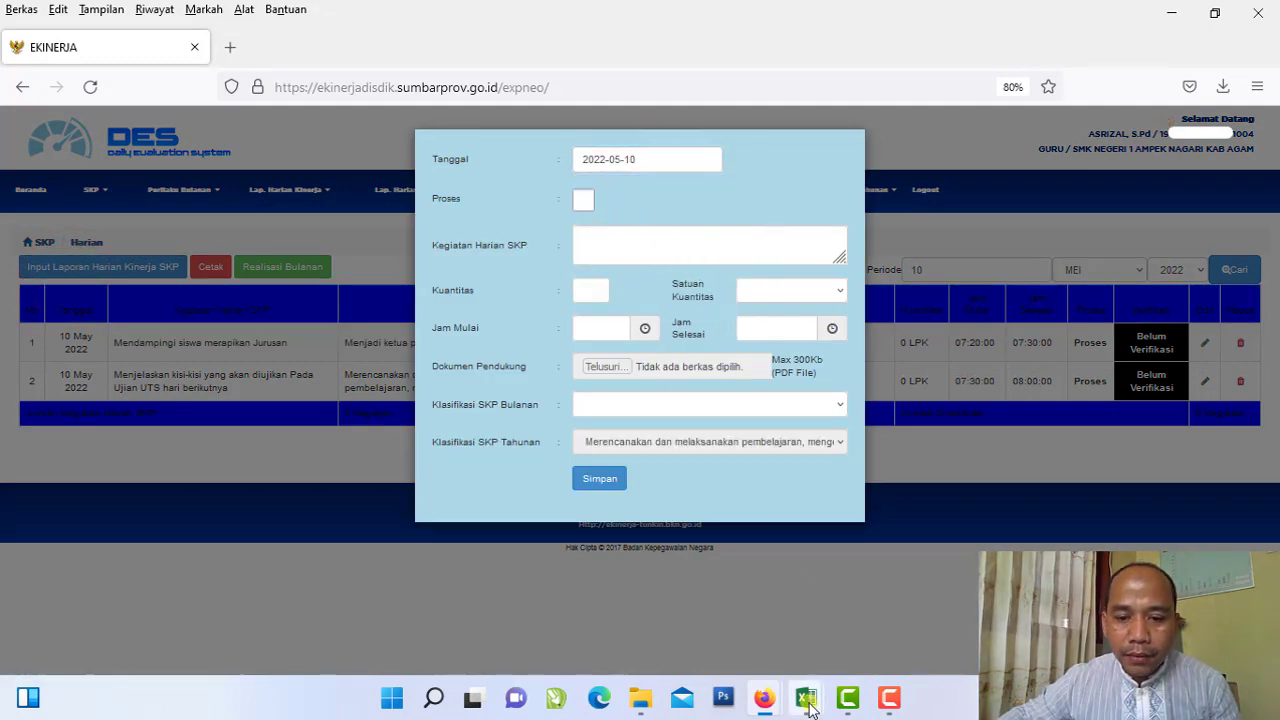
Step: Switch to the Laporan harian kinerja SKP workbook in Excel and copy the 10 May activity text "Ujian UTS Mata Pelajaran Teknik Animasi 2D dan 3D Kelas XI"
mouse_move(806, 697)
click(775, 612)
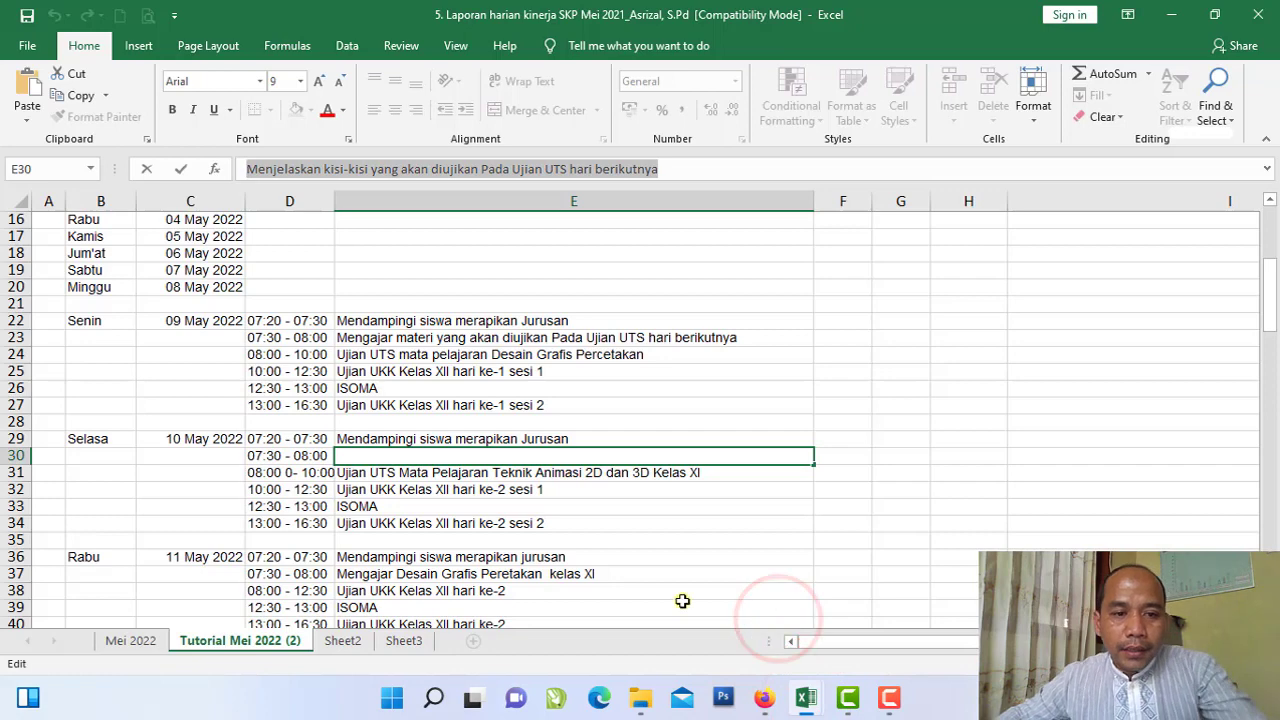
click(383, 476)
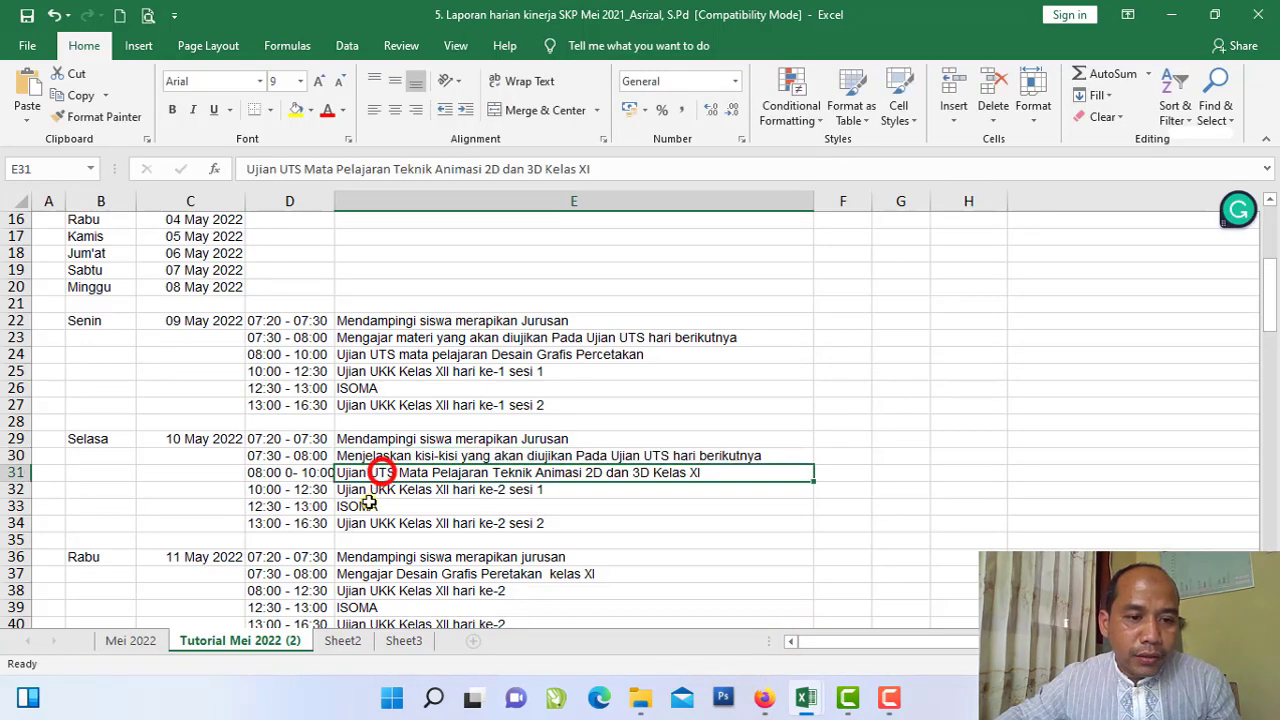
click(291, 476)
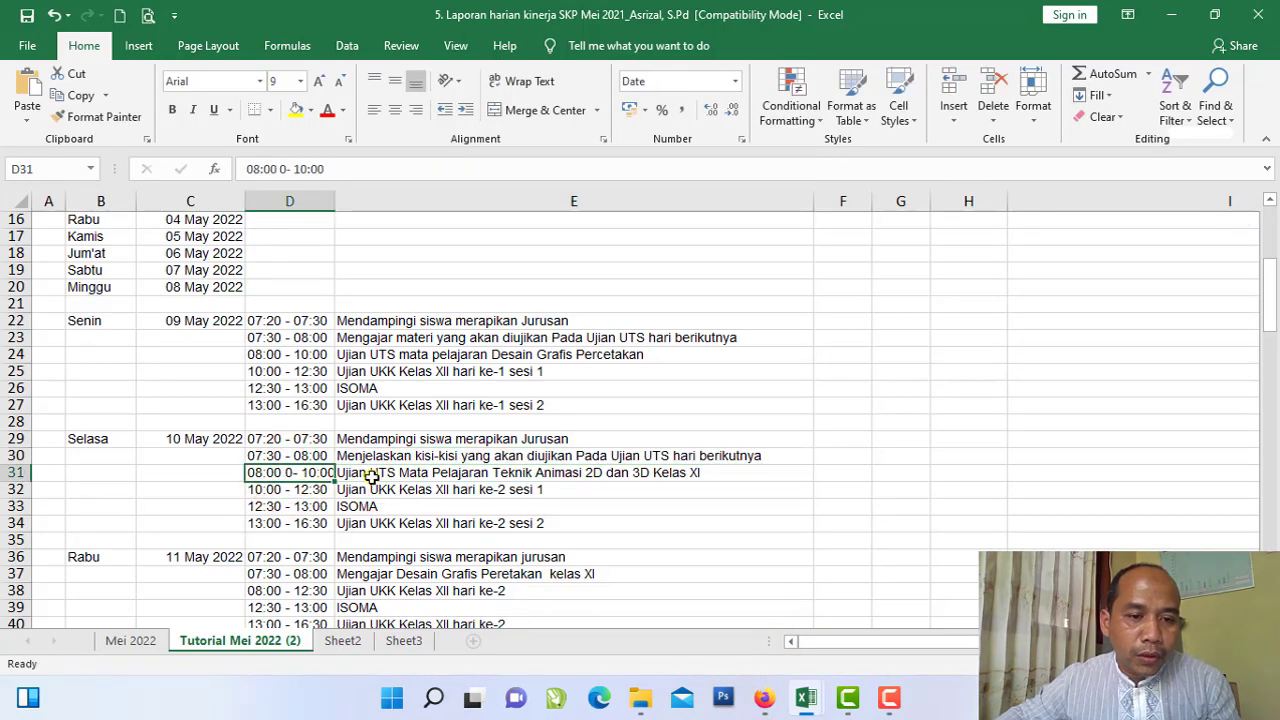
click(372, 478)
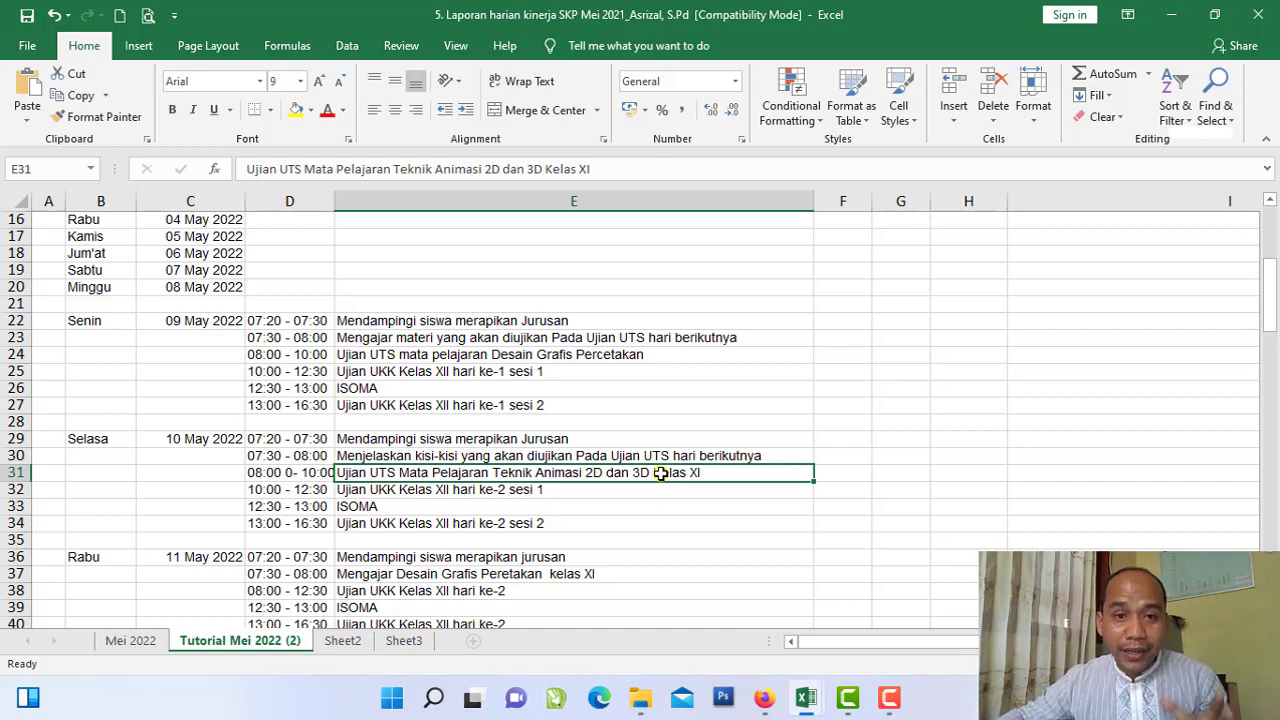
double_click(706, 472)
drag(706, 472, 335, 472)
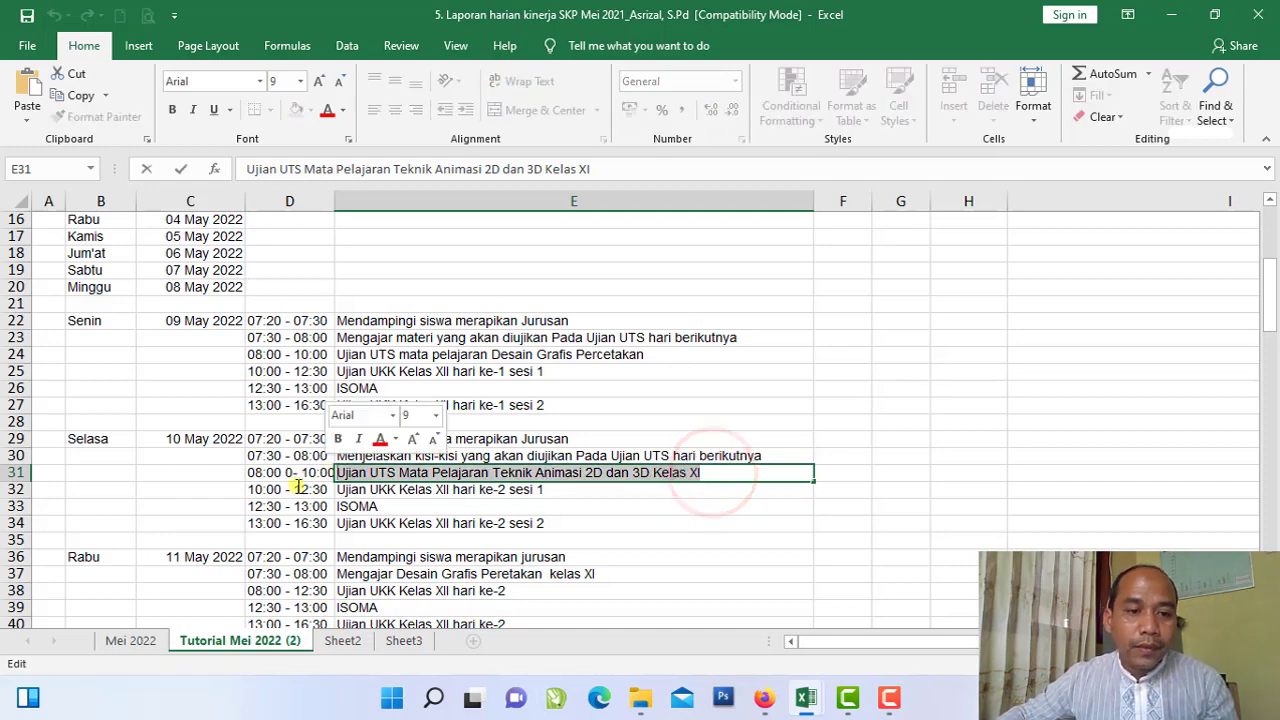
click(79, 100)
Step: Switch back to EKINERJA in Firefox, paste the copied text as the Kegiatan Harian SKP, and mark the activity as Proses with confirmation
click(763, 703)
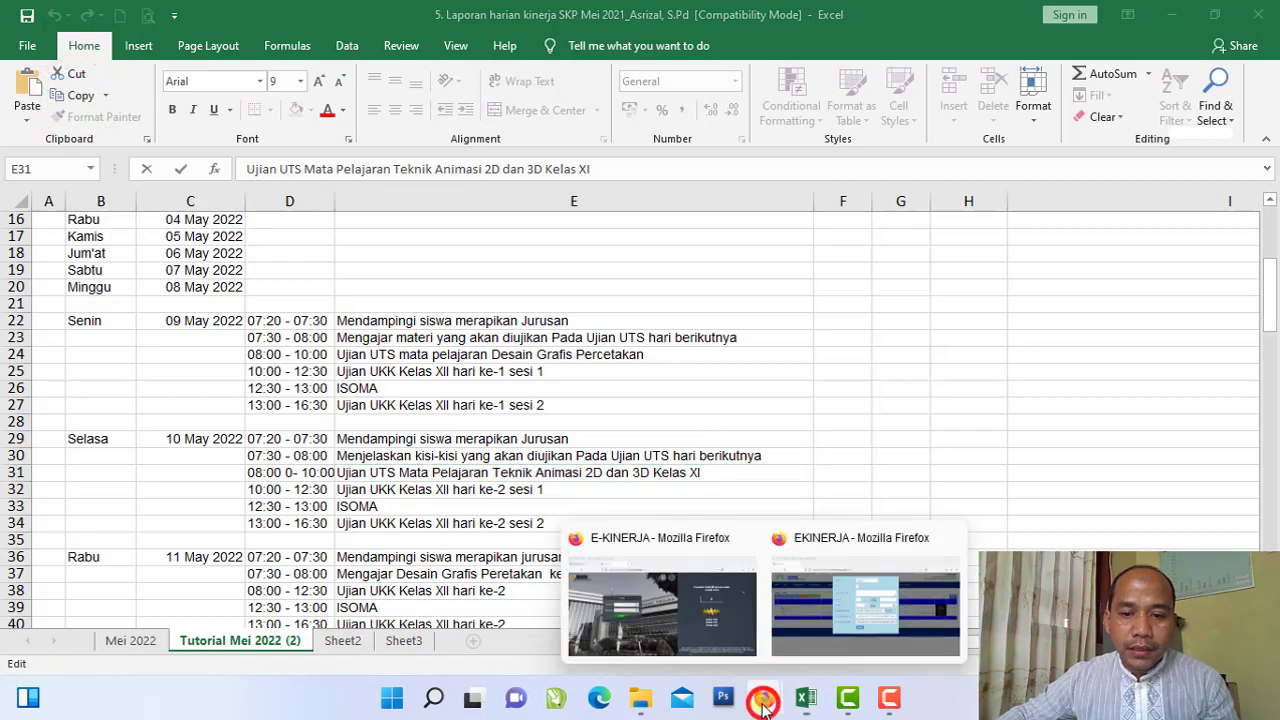
click(809, 619)
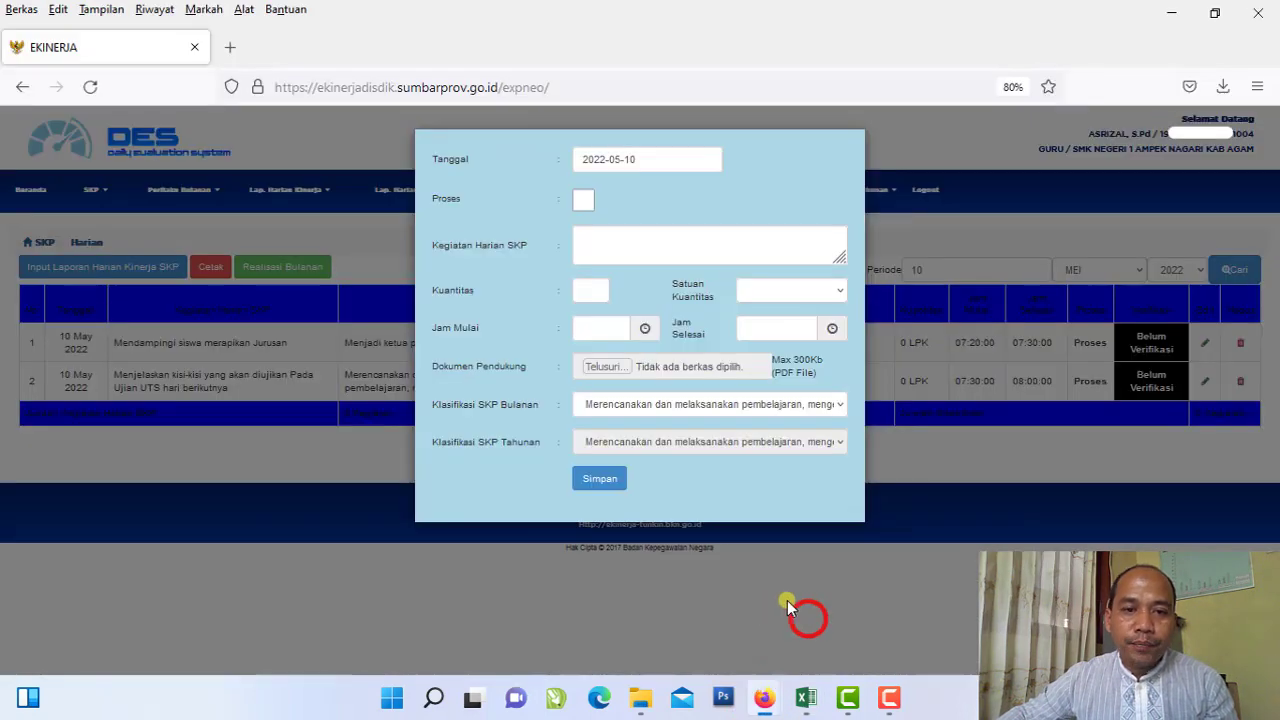
right_click(634, 241)
click(686, 374)
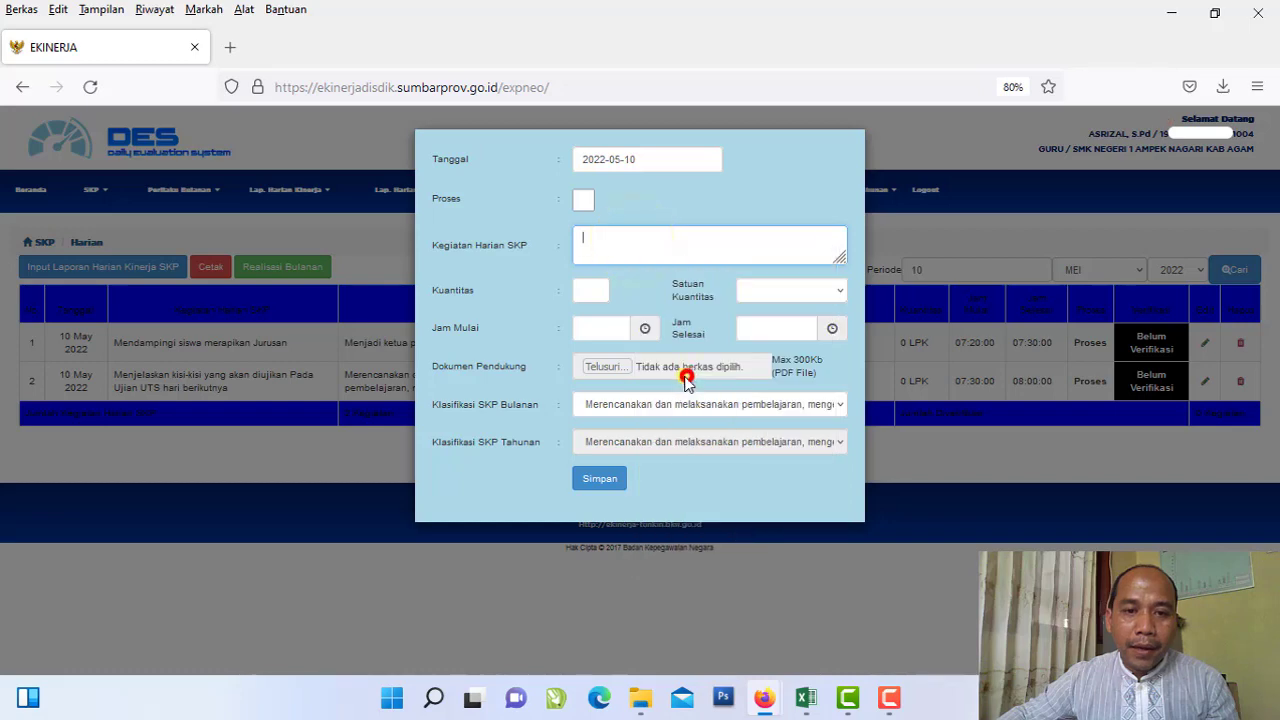
click(584, 201)
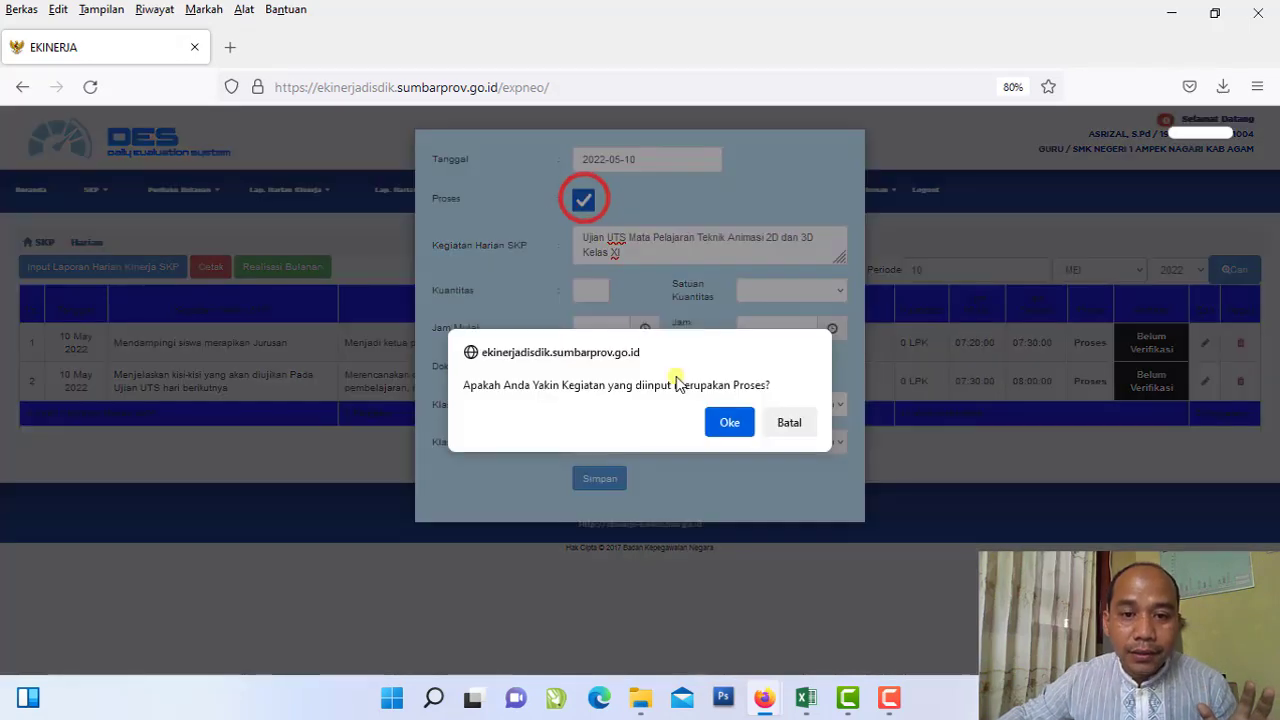
click(726, 421)
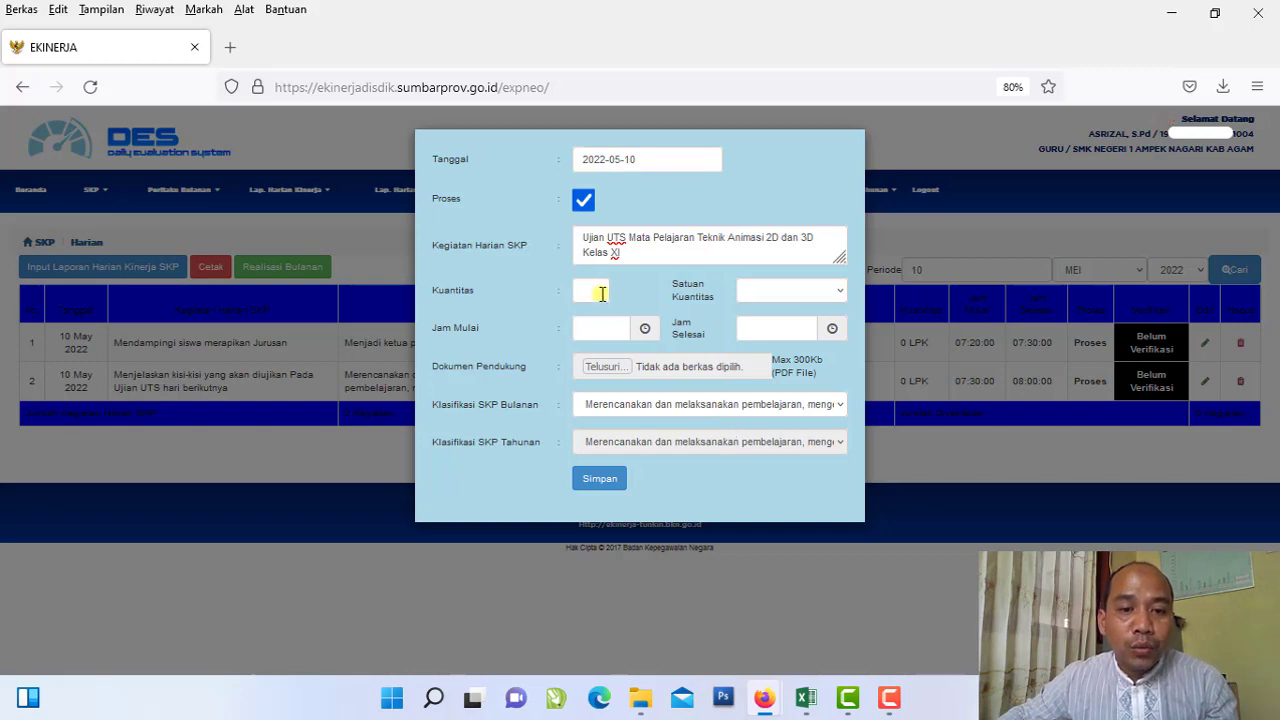
Step: Set the UTS exam activity's Kuantitas to 0 and its Satuan Kuantitas to SK
text(0)
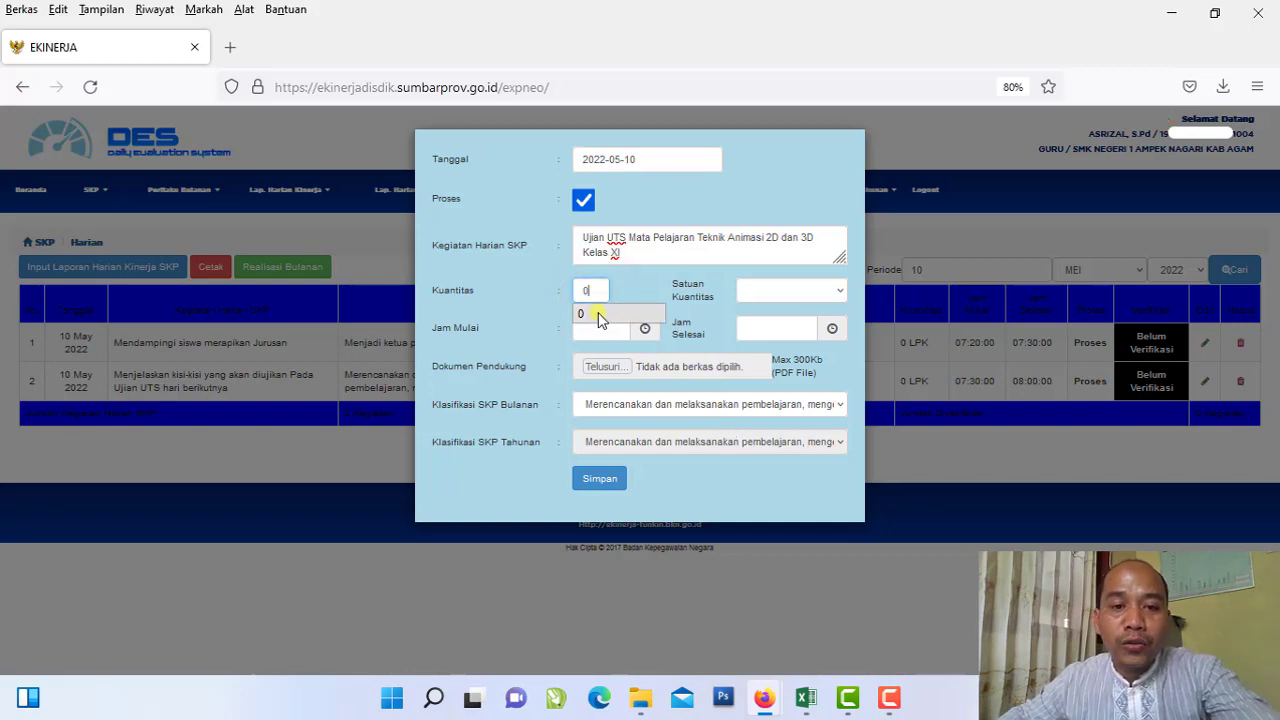
click(594, 316)
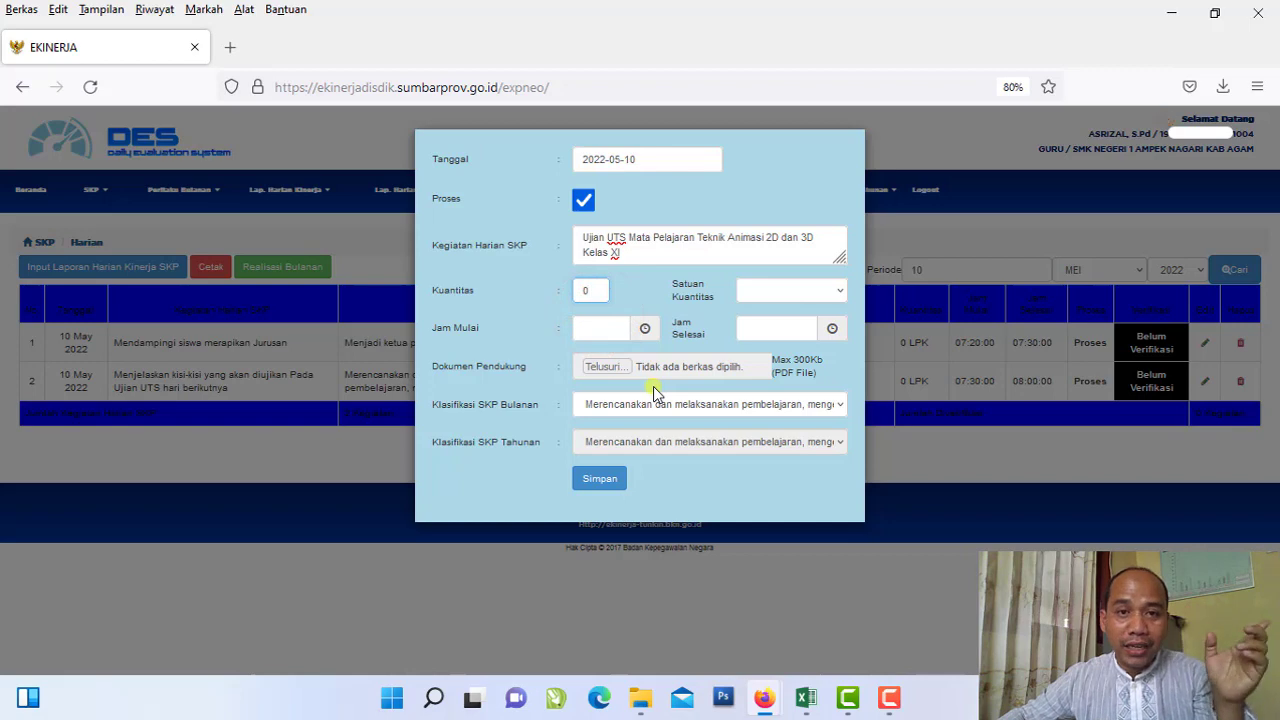
click(760, 293)
scroll(822, 573, down, 5)
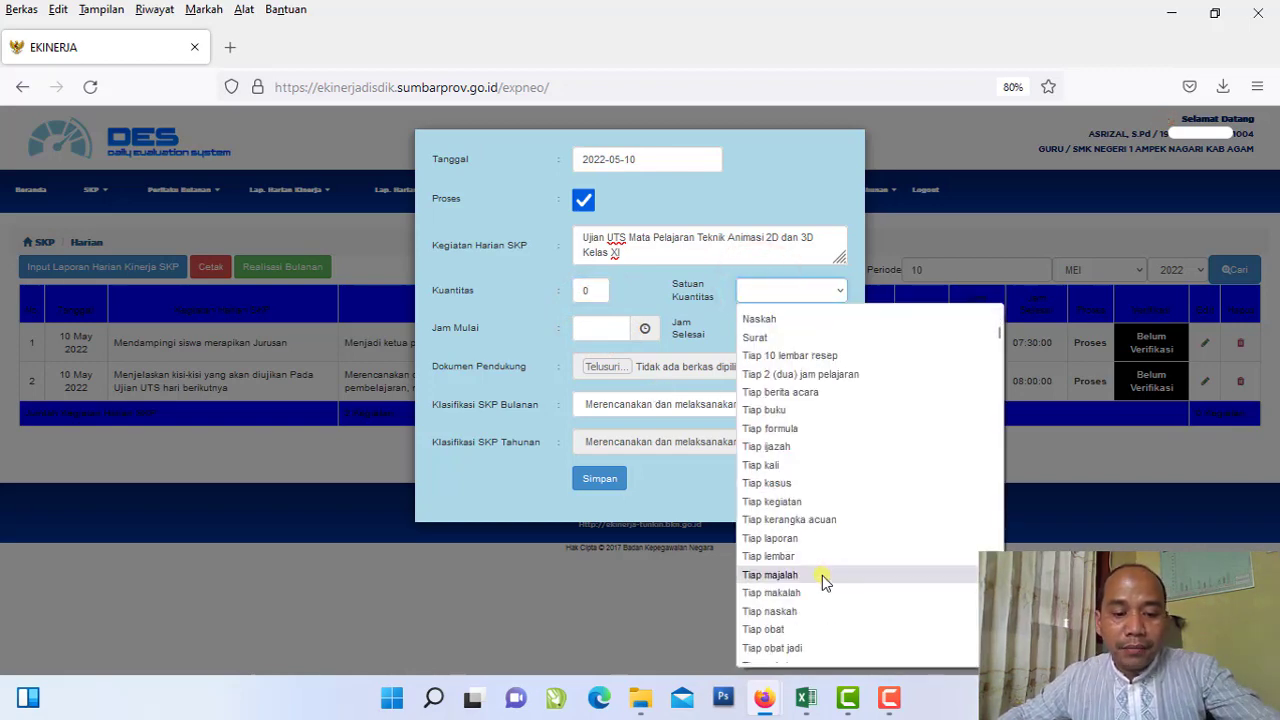
key(s)
key(s)
key(s)
key(s)
scroll(806, 592, down, 3)
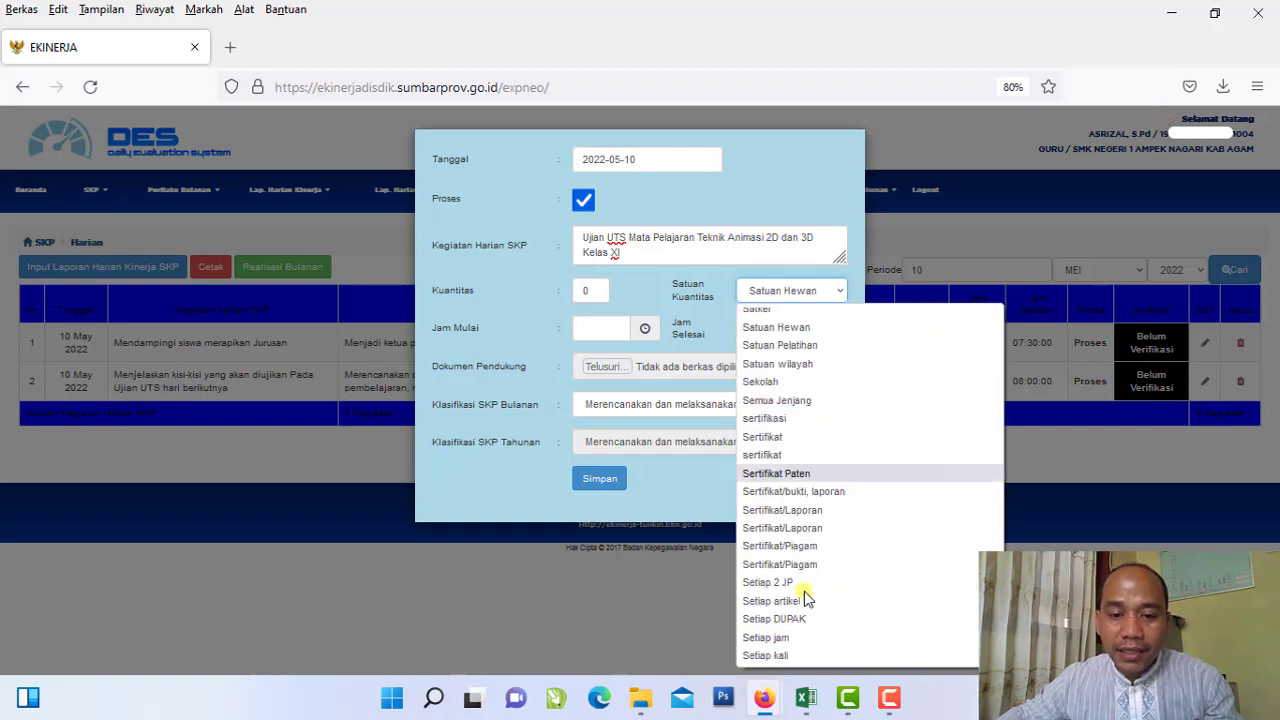
scroll(803, 595, down, 3)
click(760, 470)
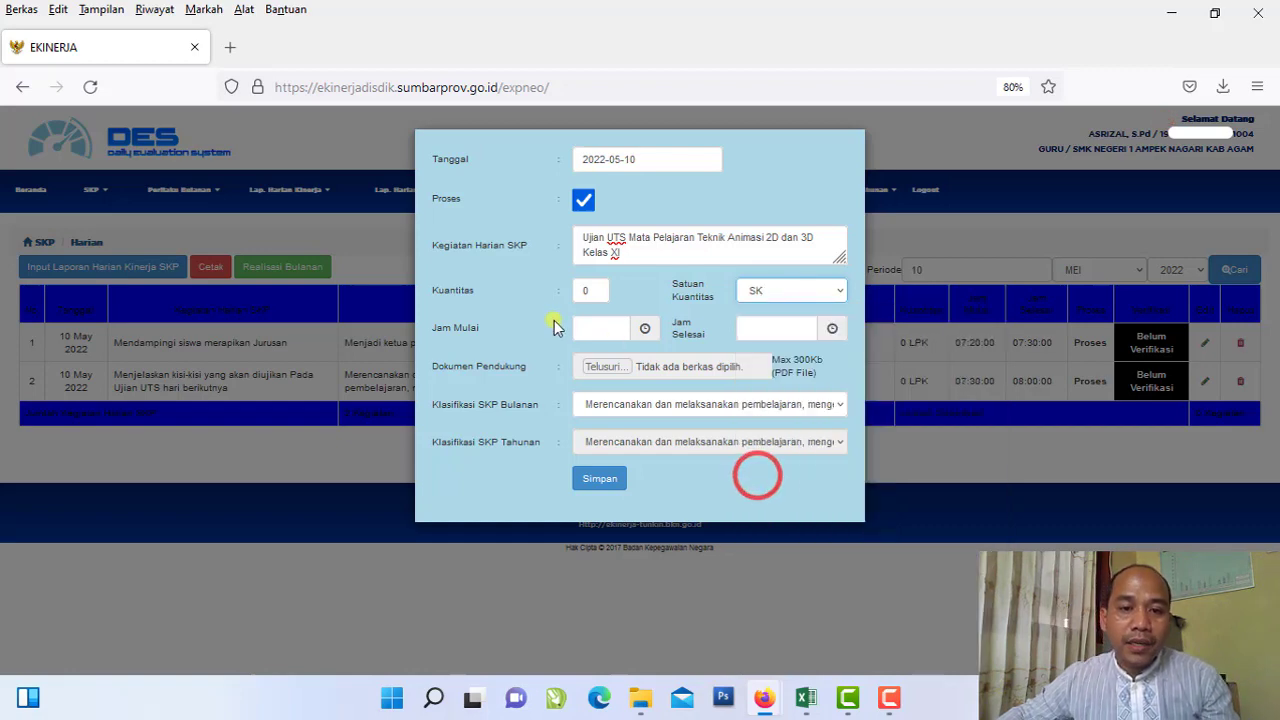
Step: Set the UTS exam activity's Jam Mulai to 08:00 and Jam Selesai to 10:00, checking the schedule in the workbook
click(590, 327)
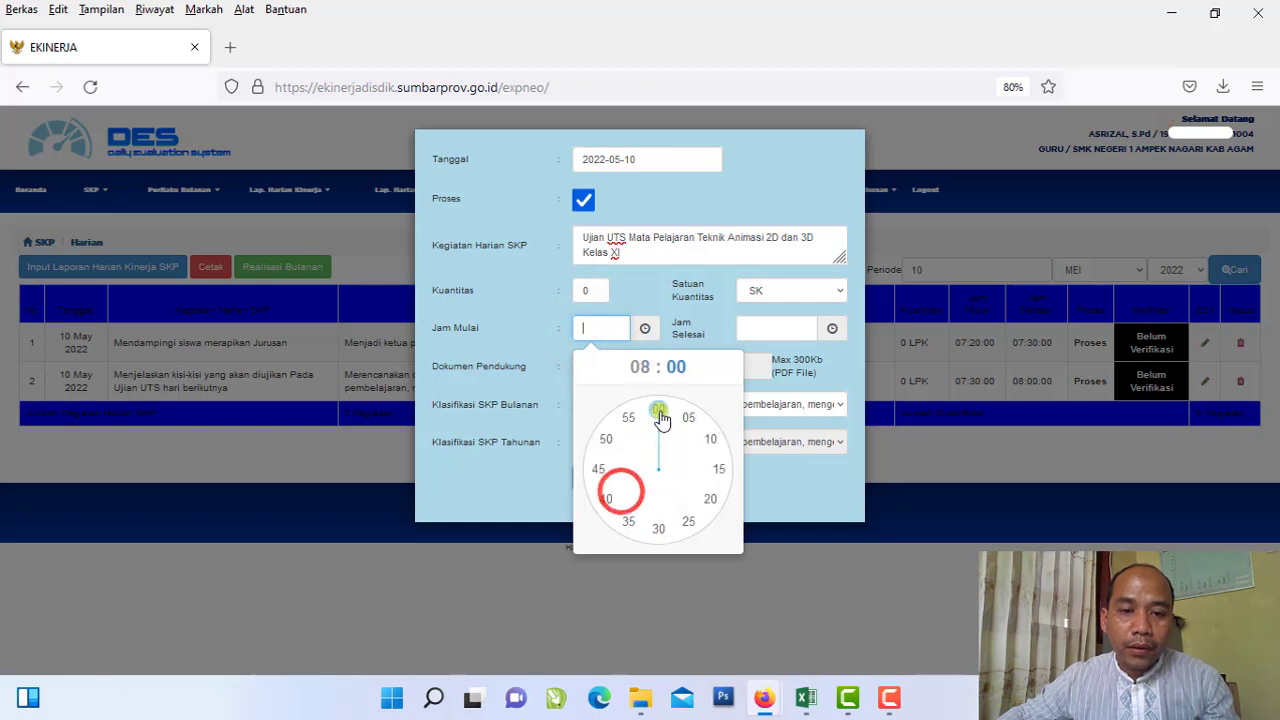
click(655, 405)
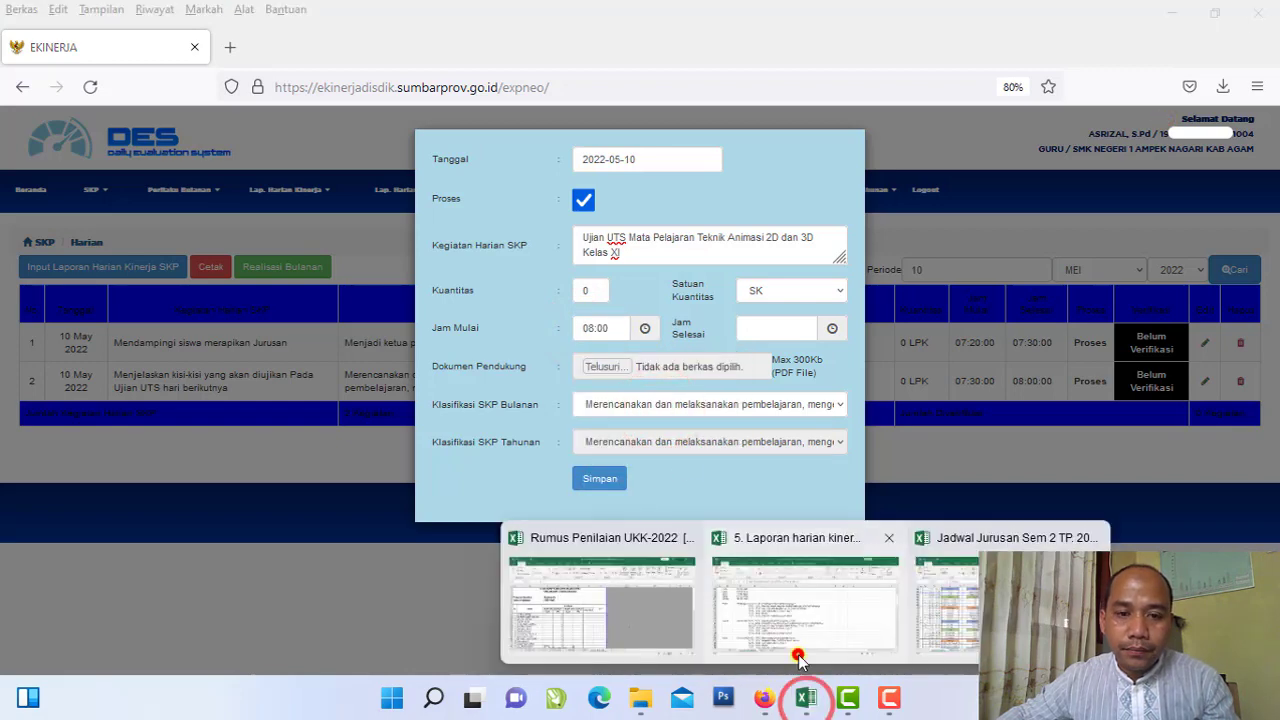
click(806, 700)
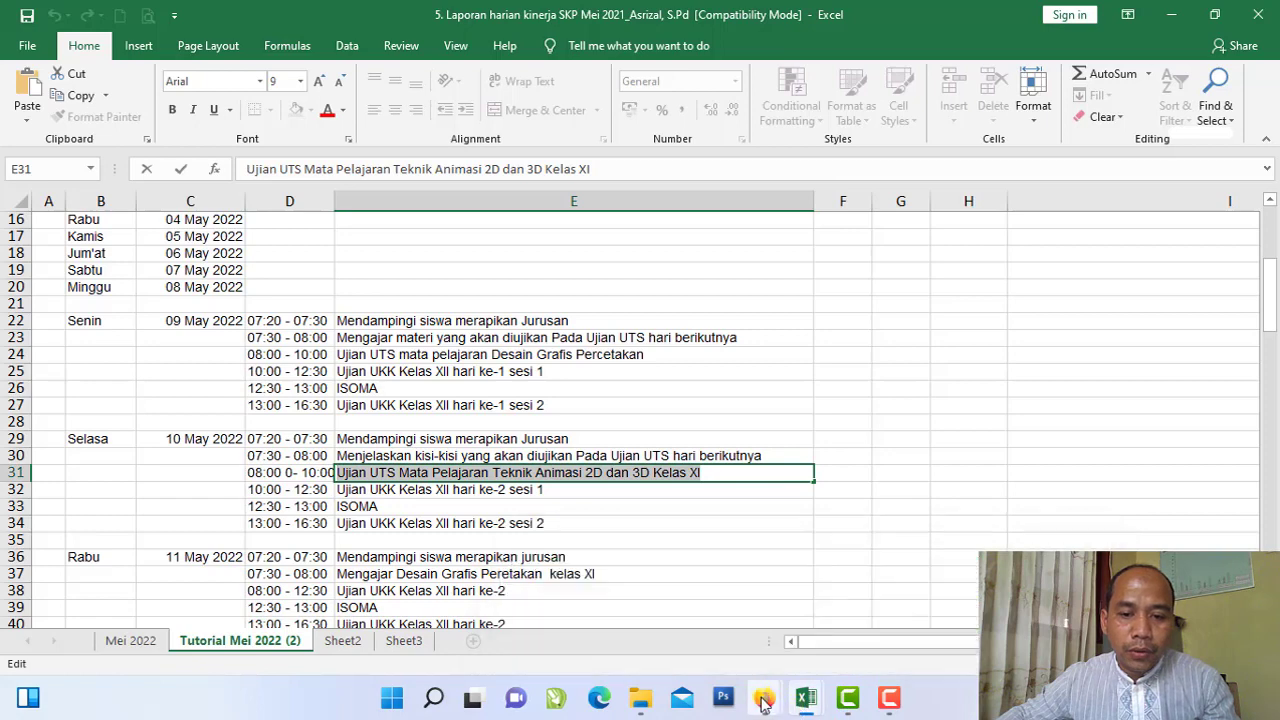
click(764, 697)
click(824, 645)
click(766, 329)
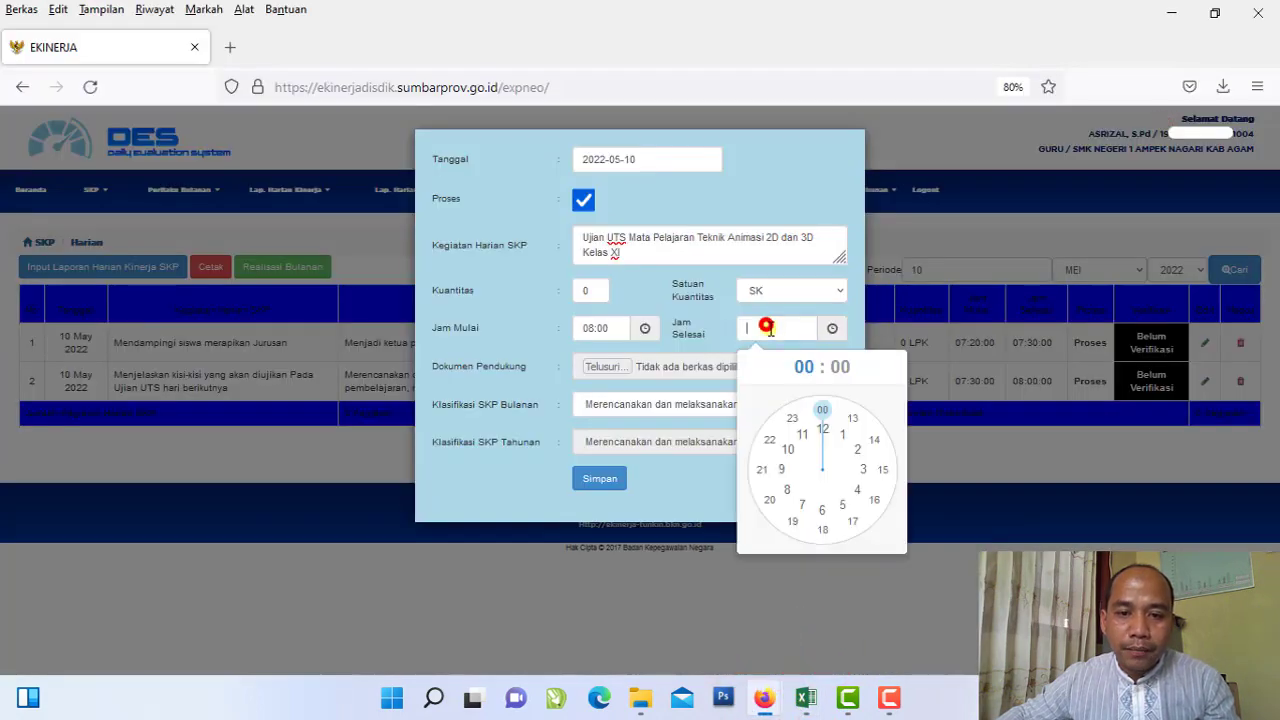
click(788, 455)
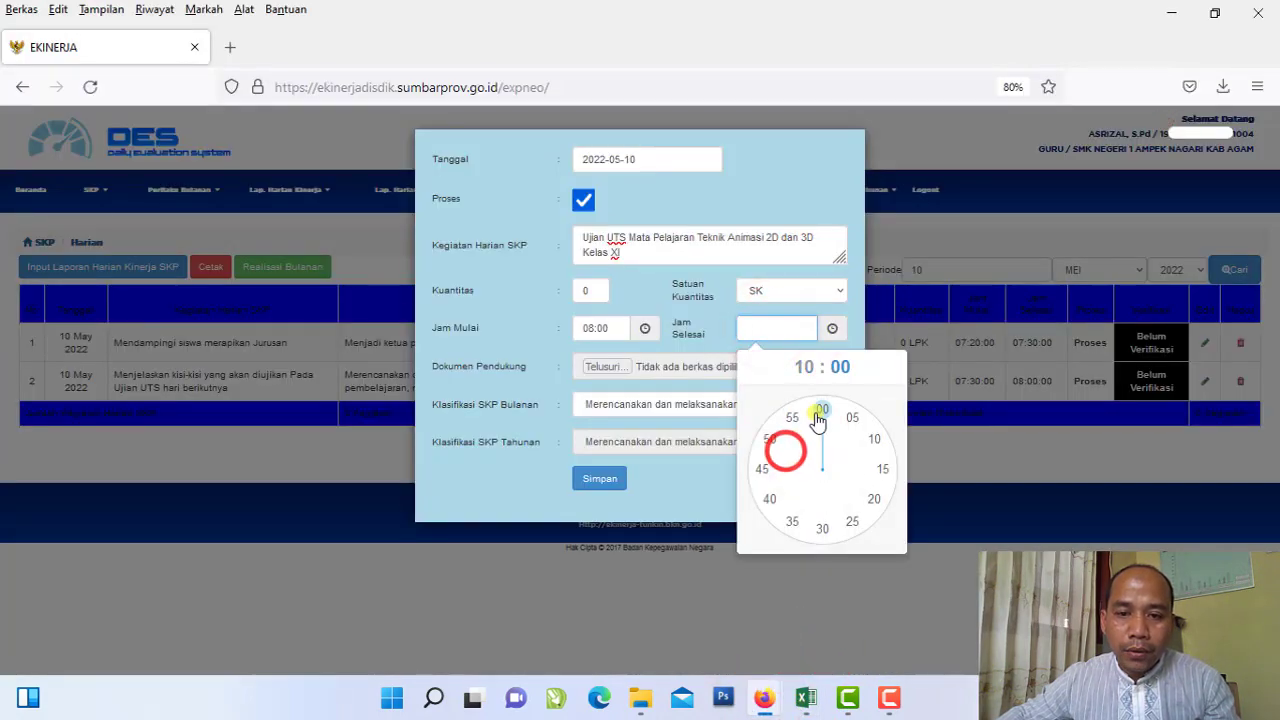
click(822, 410)
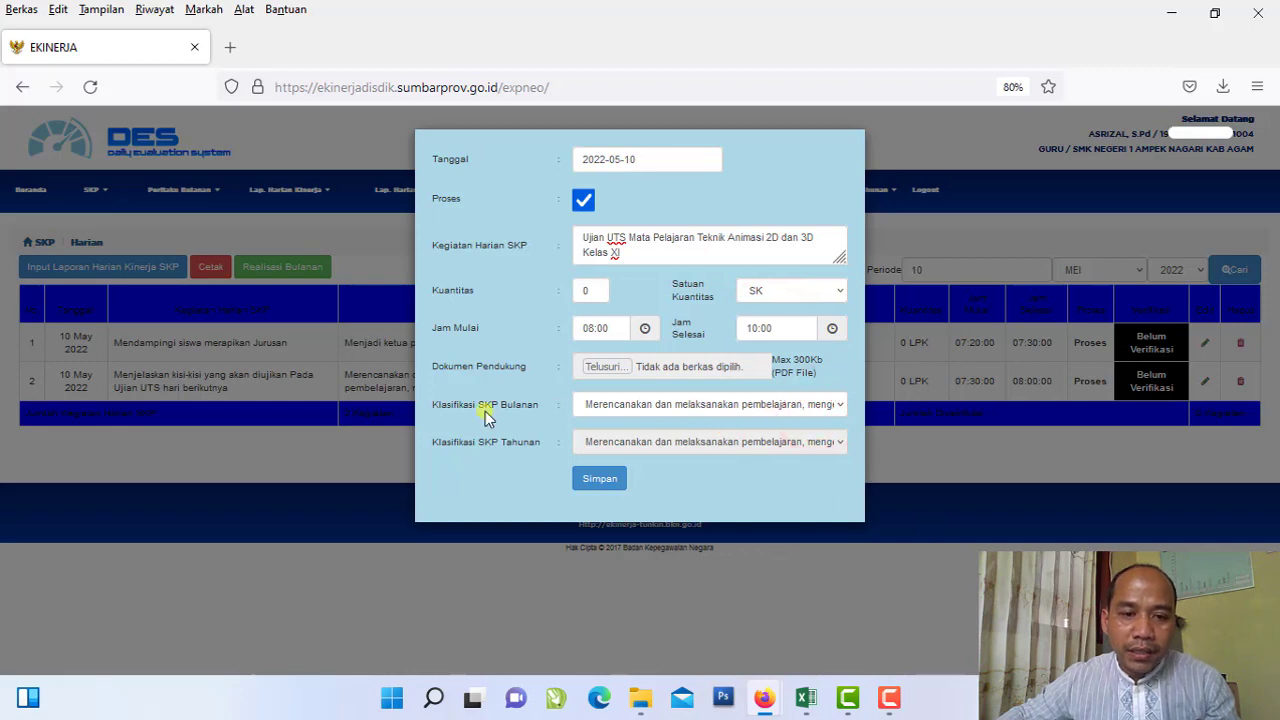
Step: Set Klasifikasi SKP Bulanan to the "Sebagai pengawas ujian" option for tingkat sekolah and save the UTS exam activity, accepting the confirmations
click(591, 406)
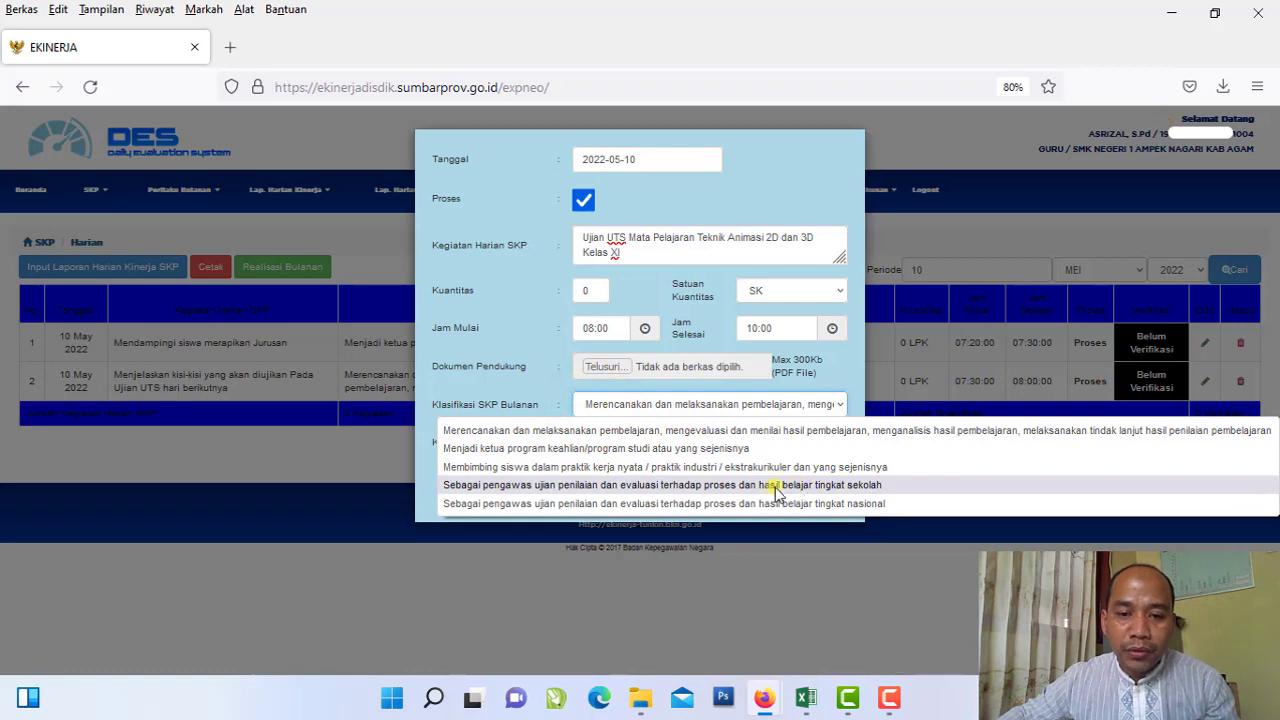
click(842, 485)
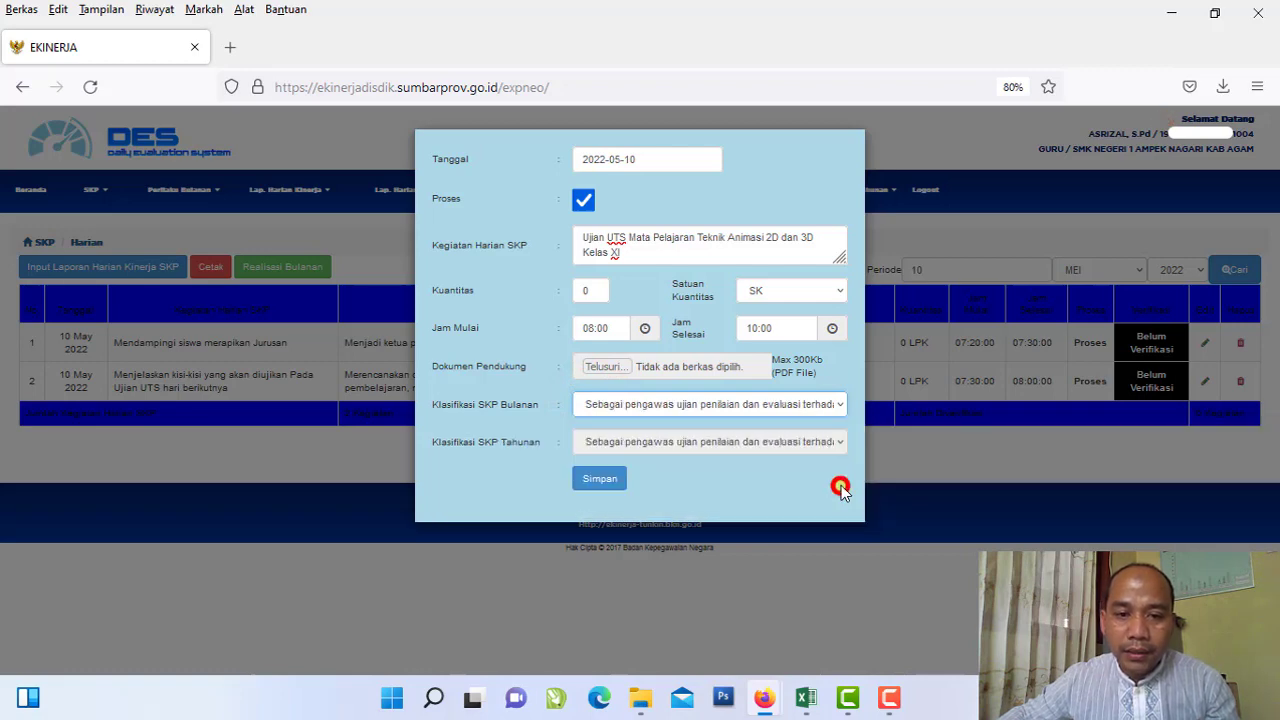
click(608, 480)
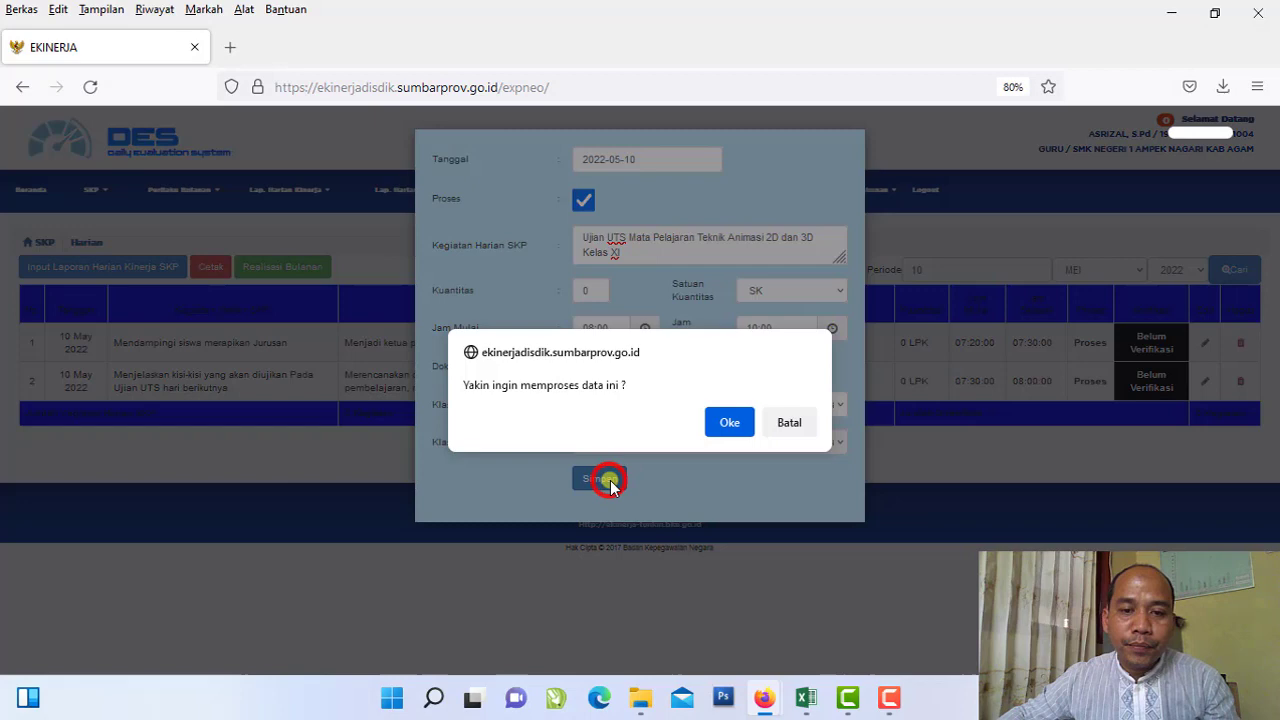
click(728, 422)
click(788, 439)
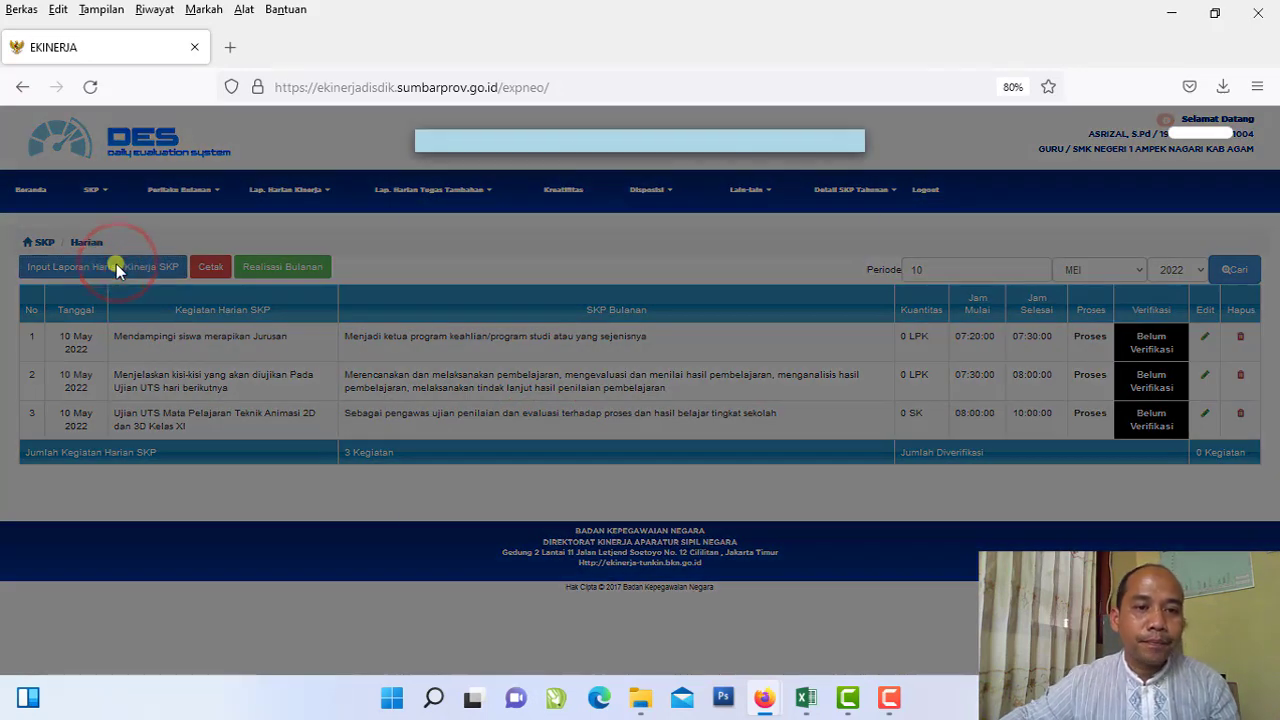
Step: Date the blank daily SKP entry for the fourth activity 2022-05-10
click(668, 163)
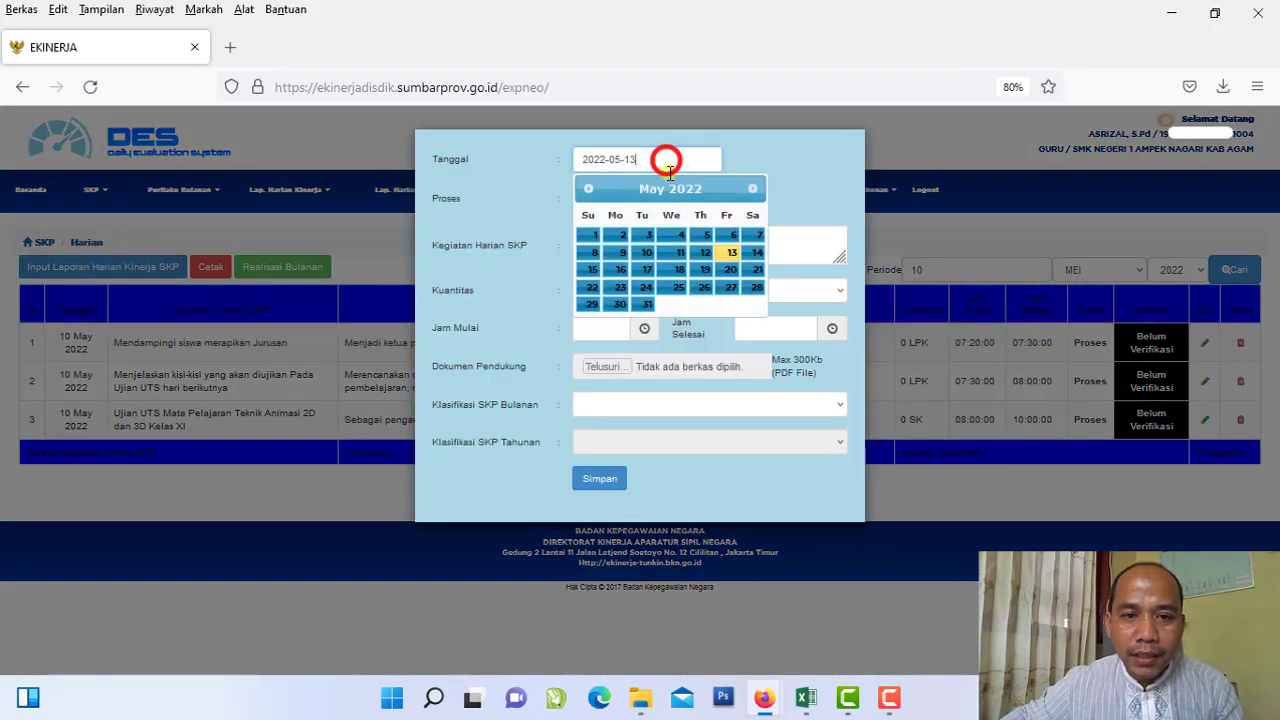
click(647, 254)
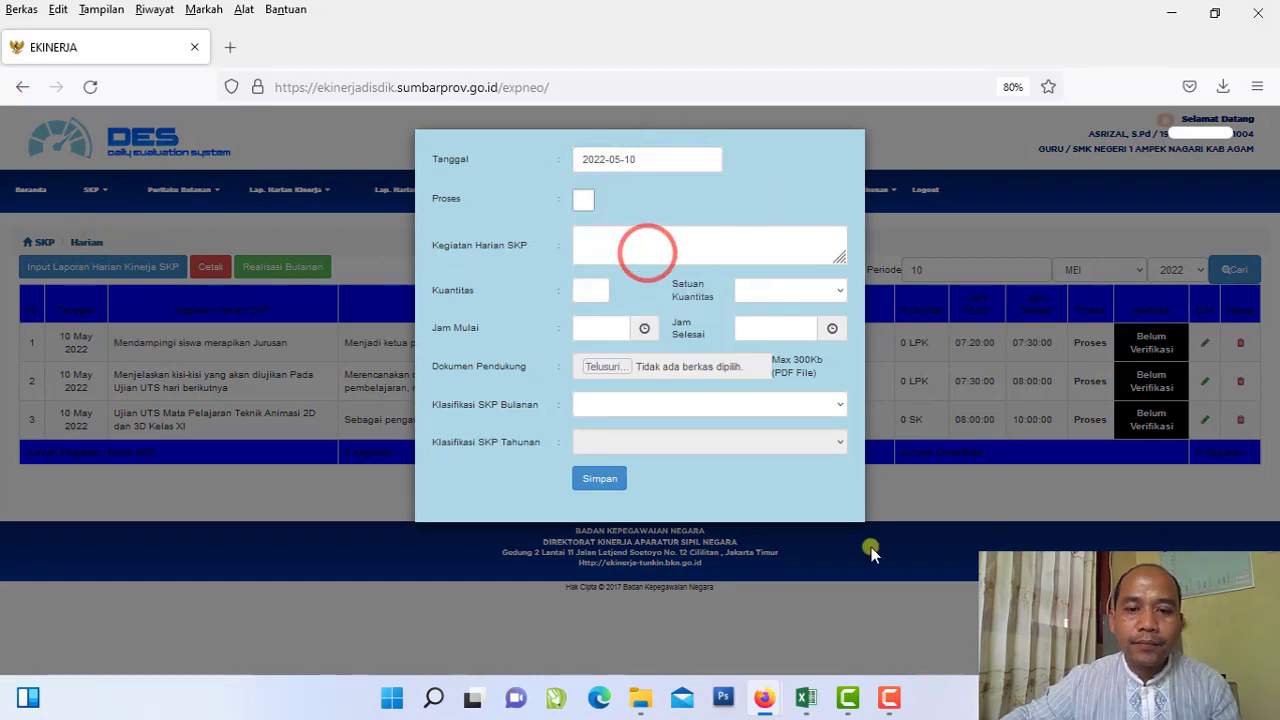
Step: Copy the activity text "Ujian UKK Kelas XII hari ke-2 sesi 1" from the 10 May rows of the Excel report and return to the EKINERJA entry
mouse_move(807, 695)
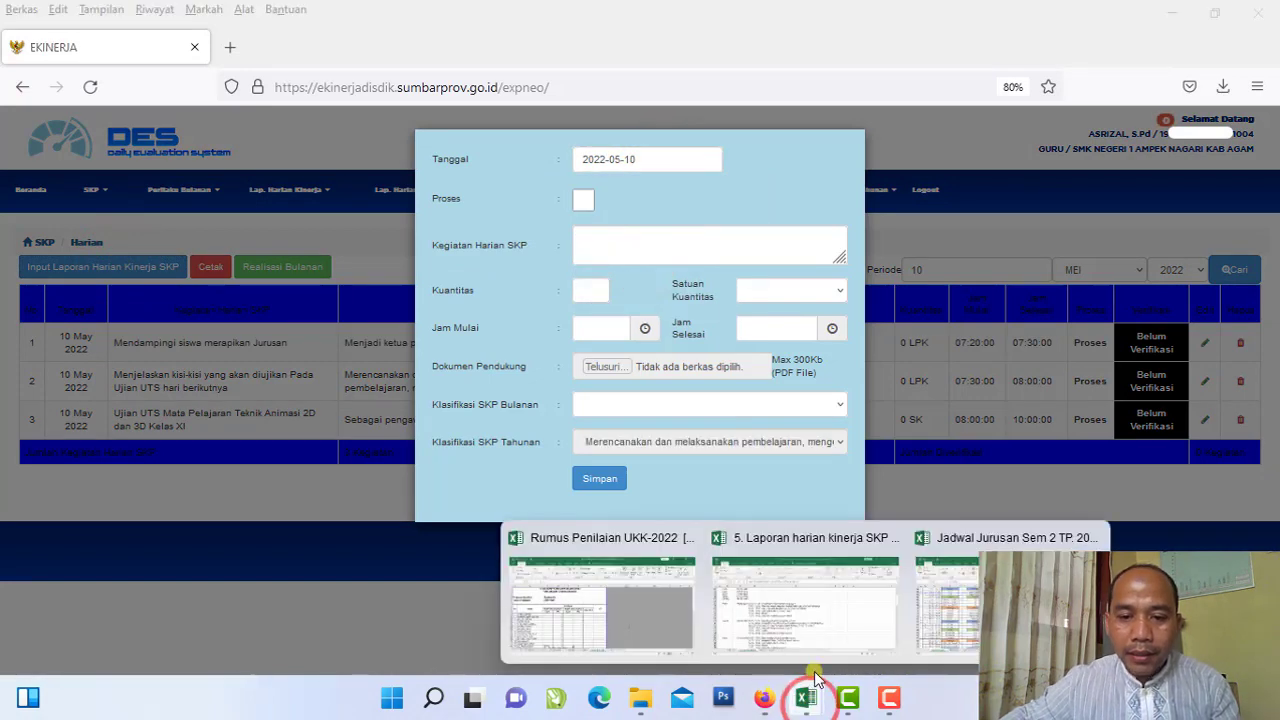
click(786, 632)
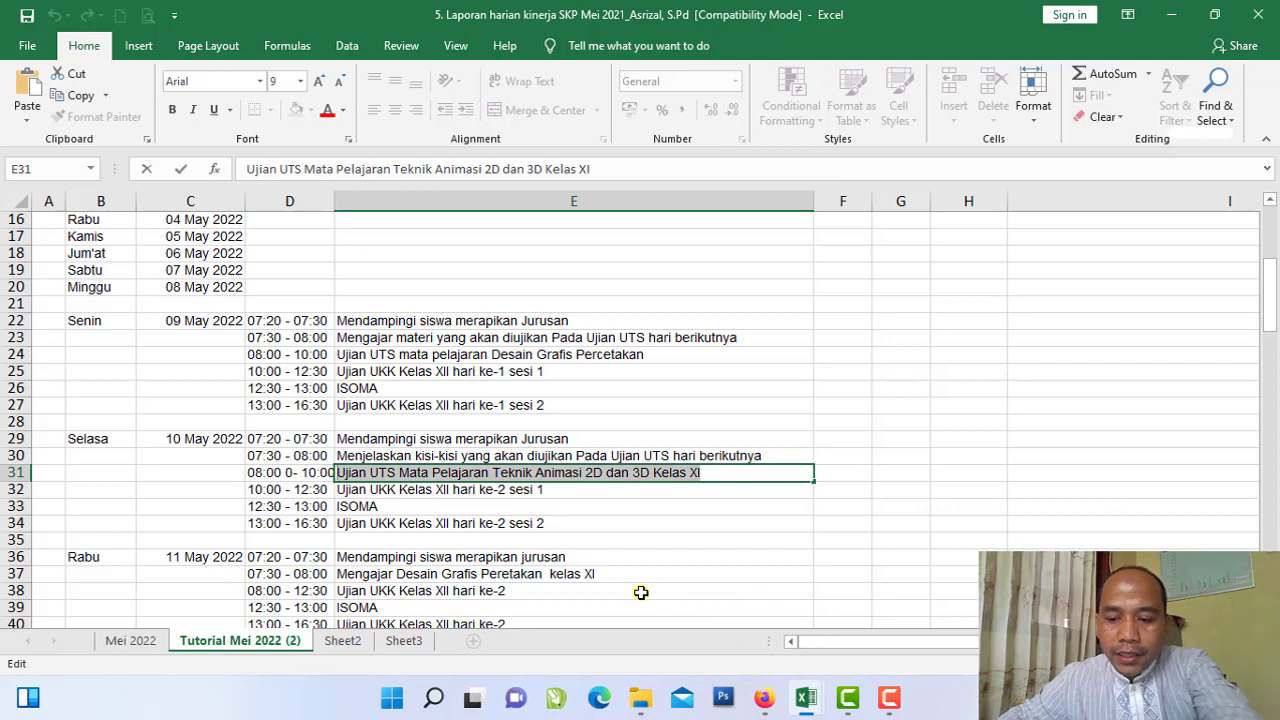
click(403, 489)
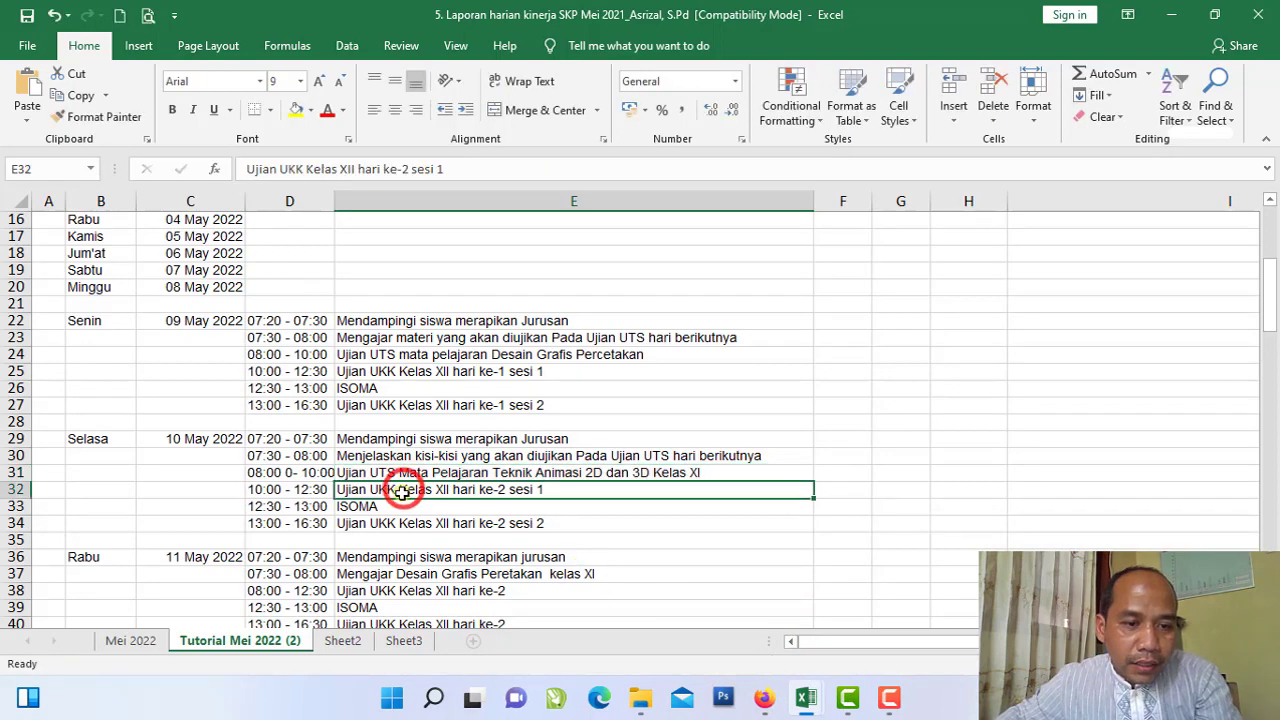
click(282, 493)
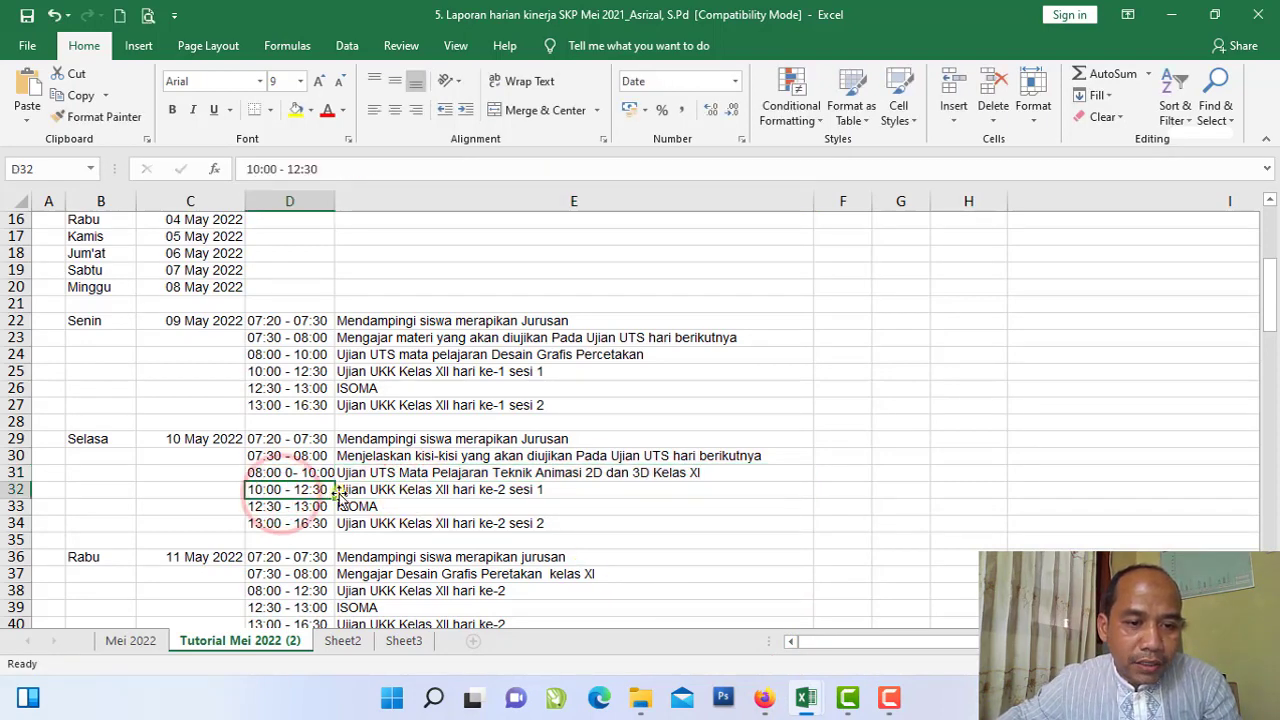
click(352, 490)
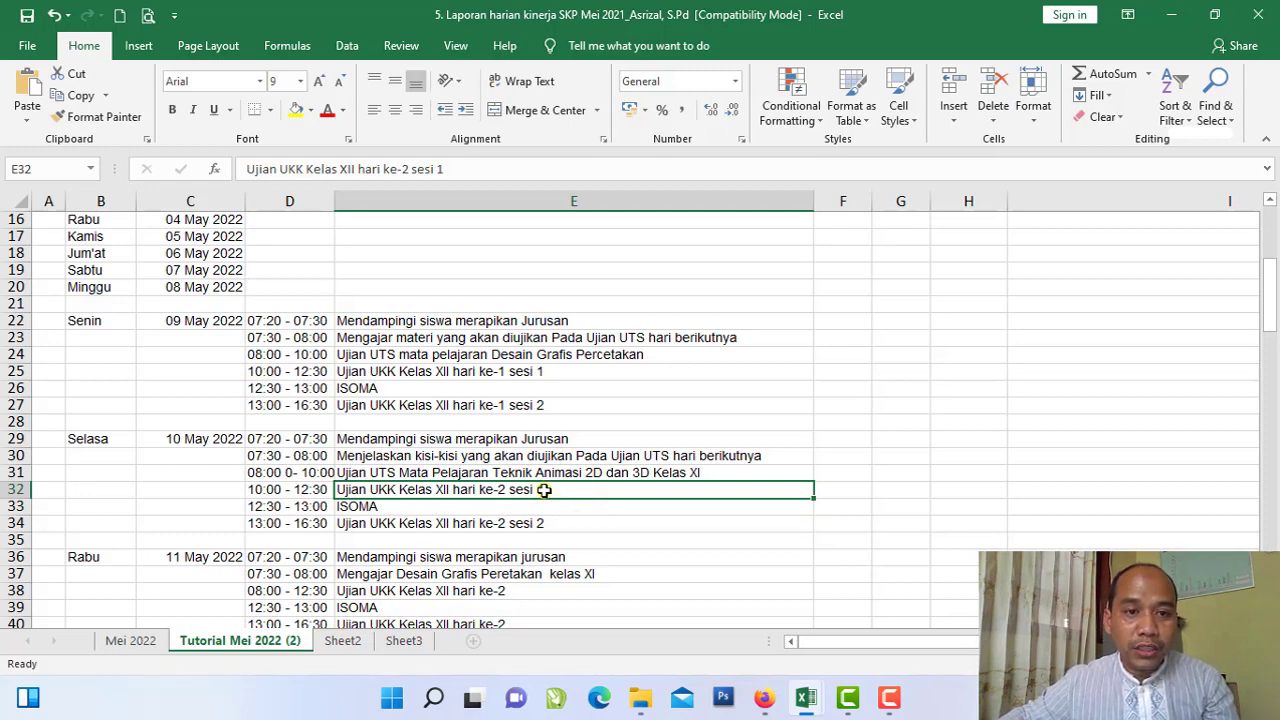
double_click(583, 488)
drag(583, 488, 349, 491)
key(ctrl+c)
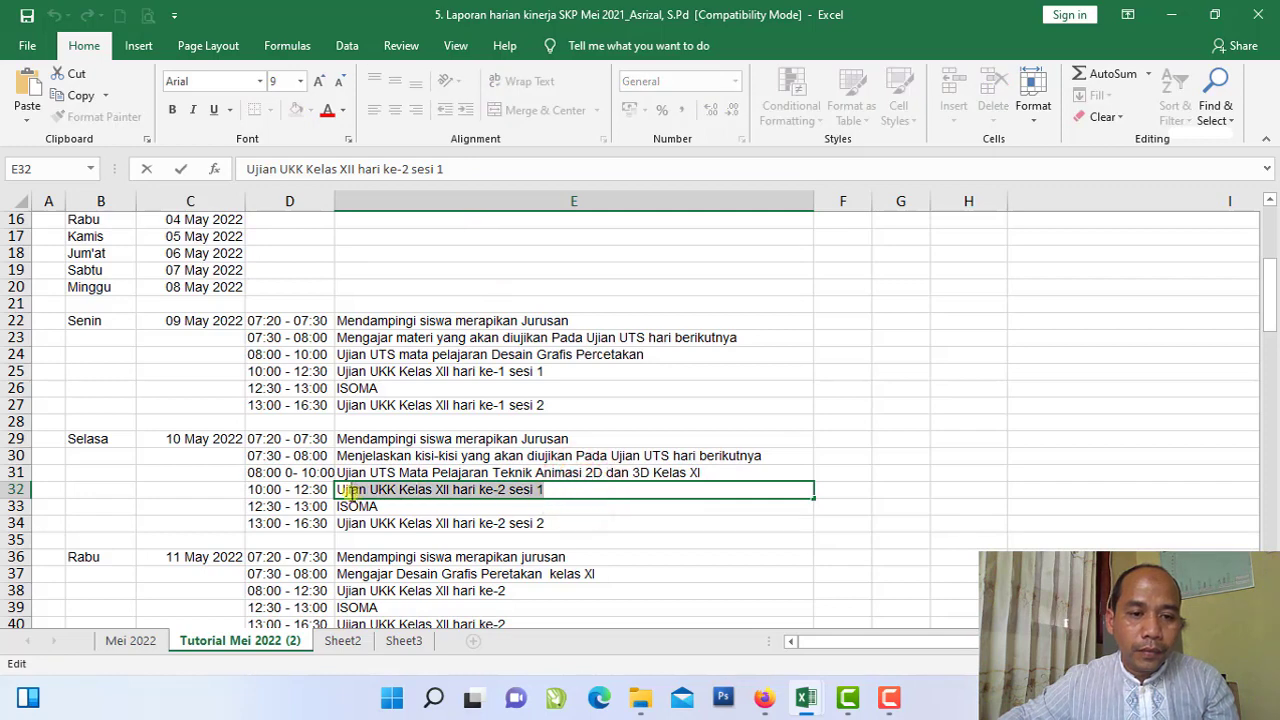
click(80, 95)
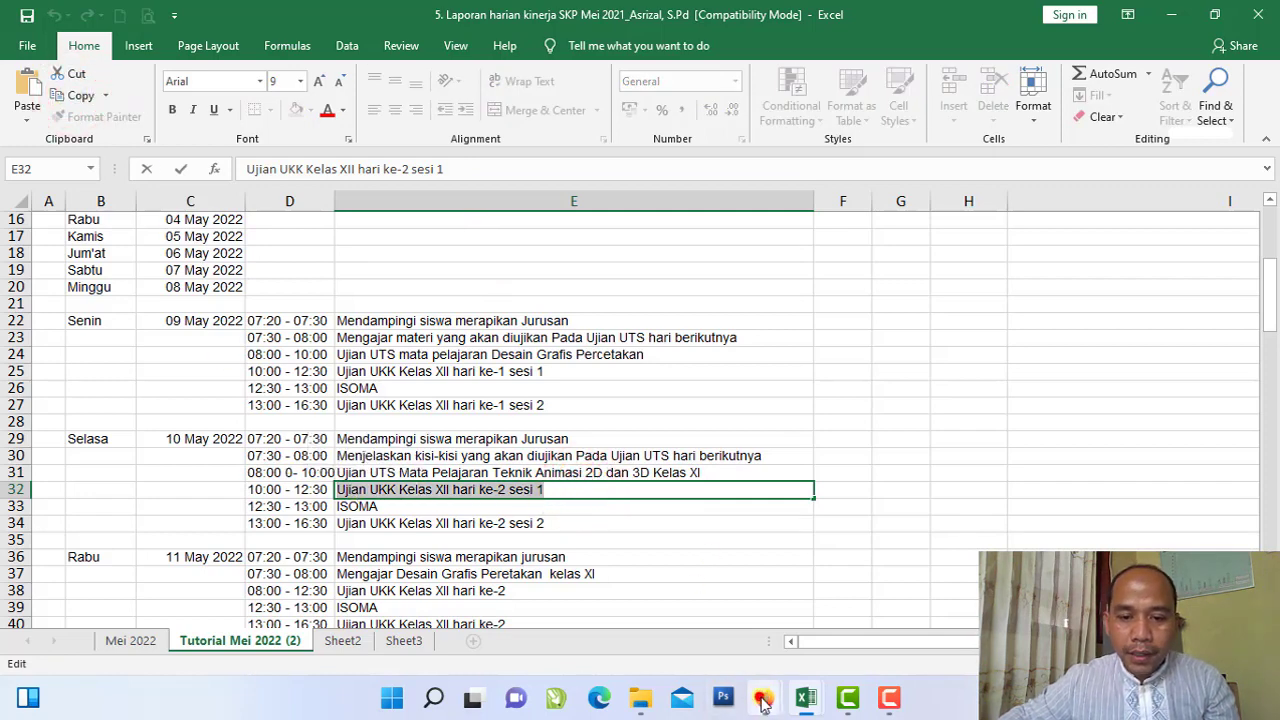
click(763, 697)
click(838, 631)
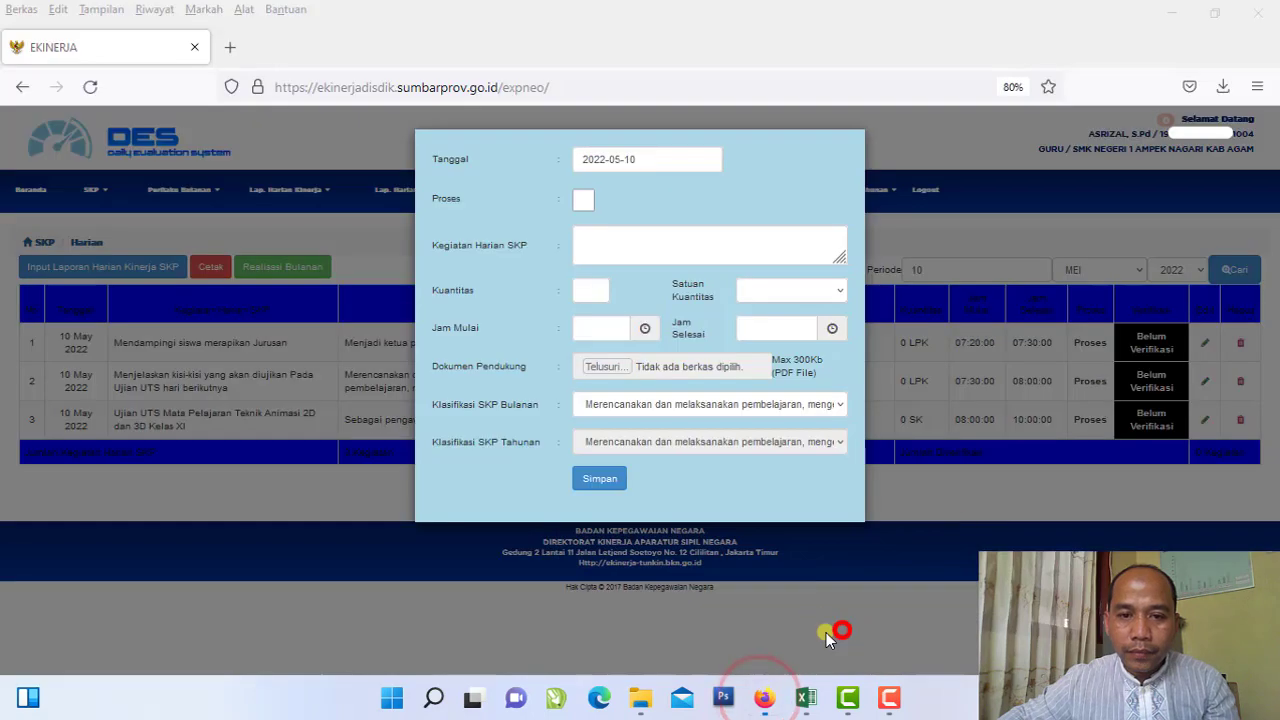
Step: Paste the copied activity text "Ujian UKK Kelas XII hari ke-2 sesi 1" into Kegiatan Harian SKP and mark the entry as Proses
right_click(720, 240)
click(778, 379)
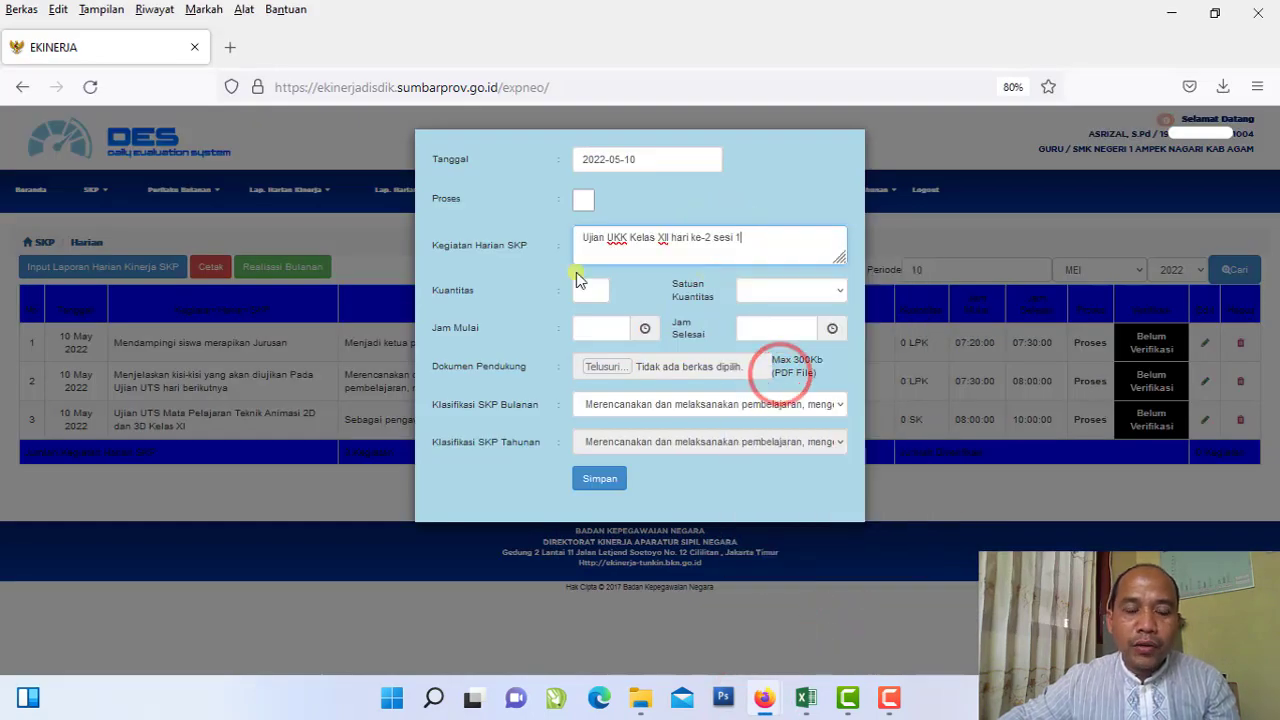
click(584, 201)
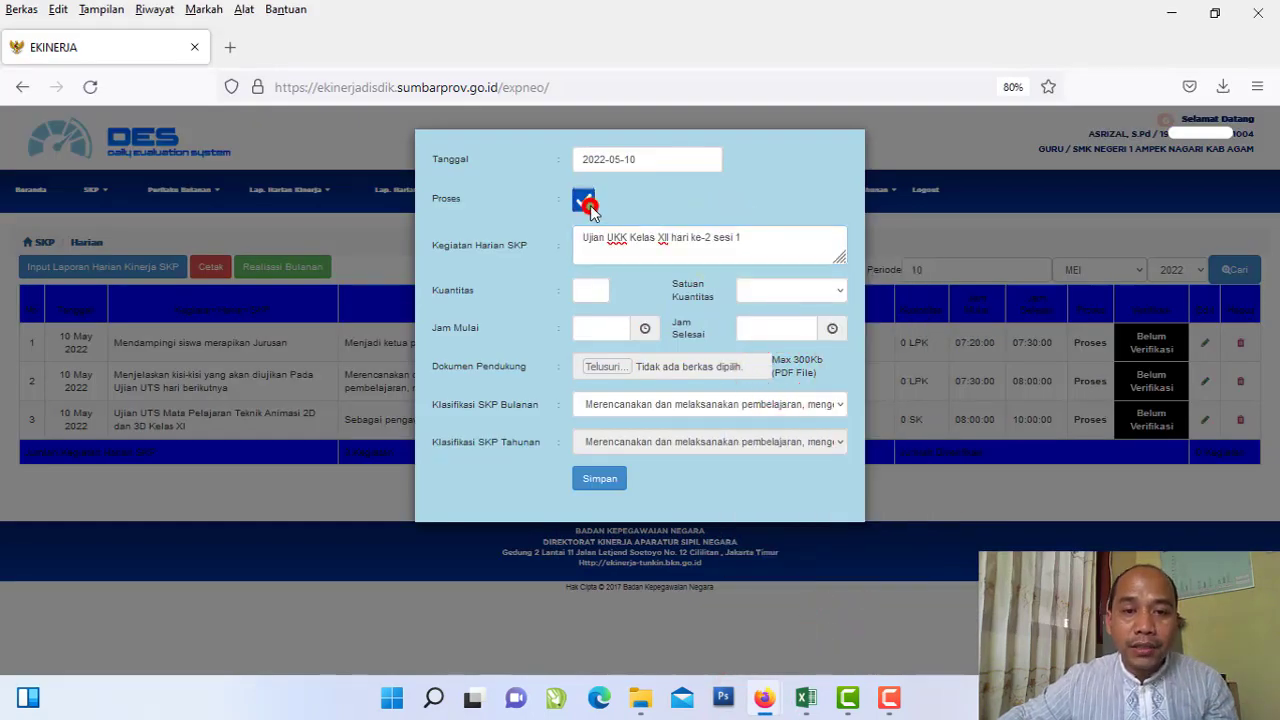
click(720, 425)
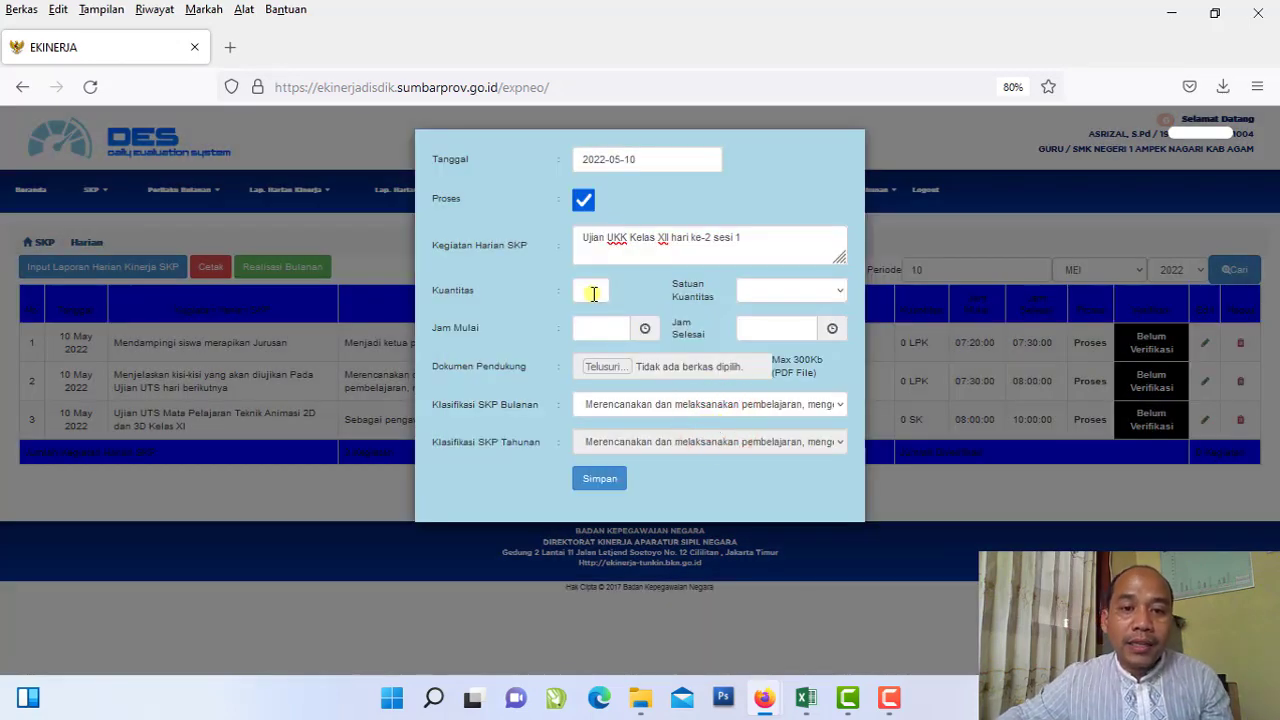
Step: Set the sesi 1 activity's Kuantitas to 0 and its Satuan Kuantitas to SK
click(593, 294)
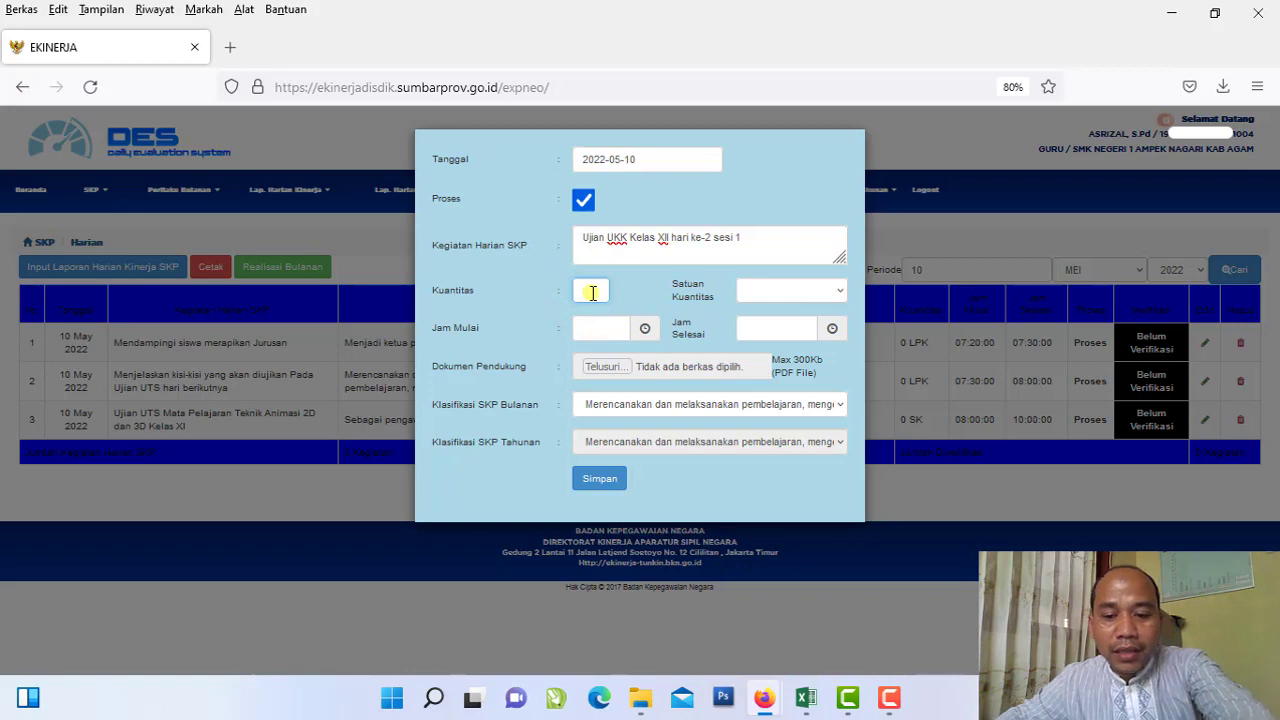
click(592, 293)
click(604, 308)
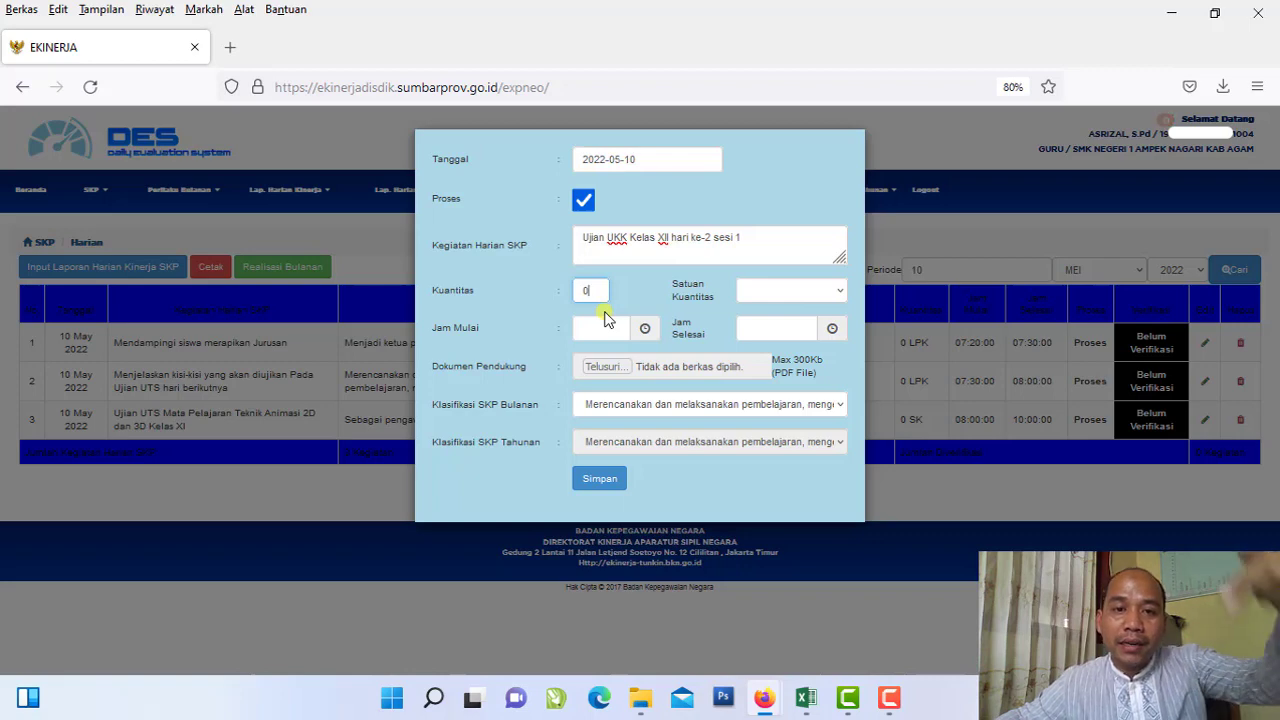
click(777, 292)
scroll(806, 560, down, 15)
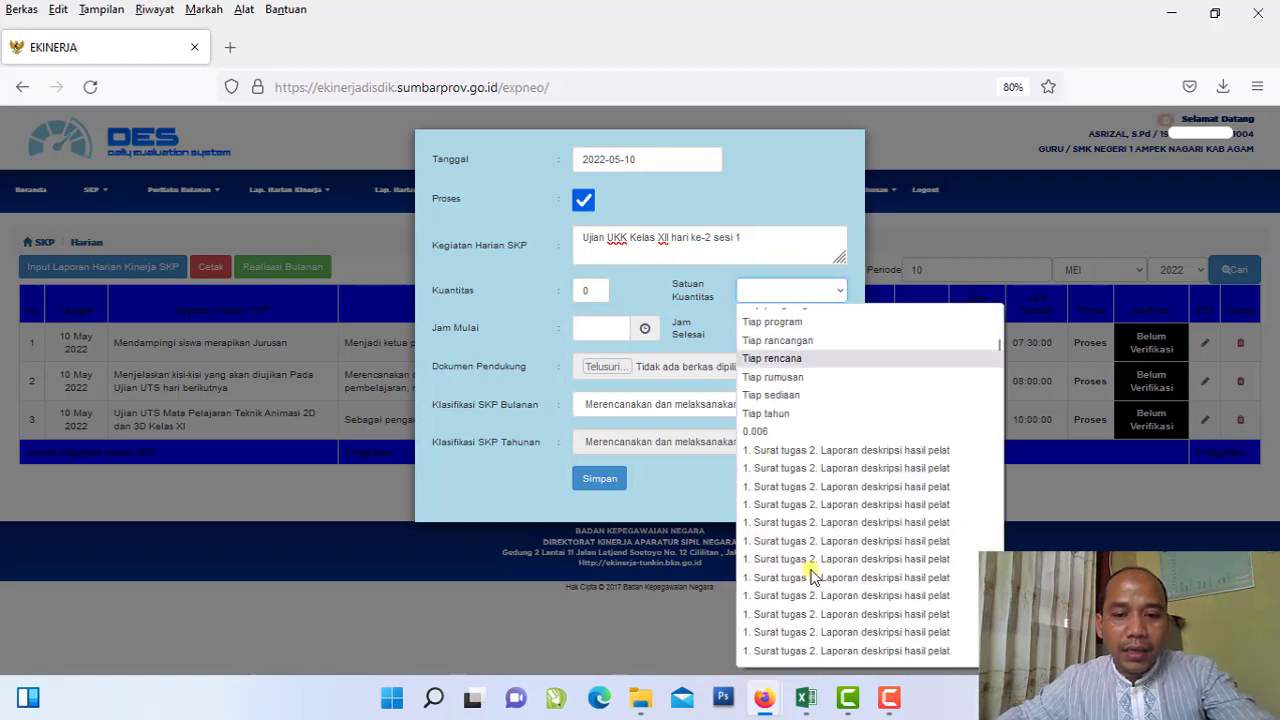
scroll(806, 590, down, 5)
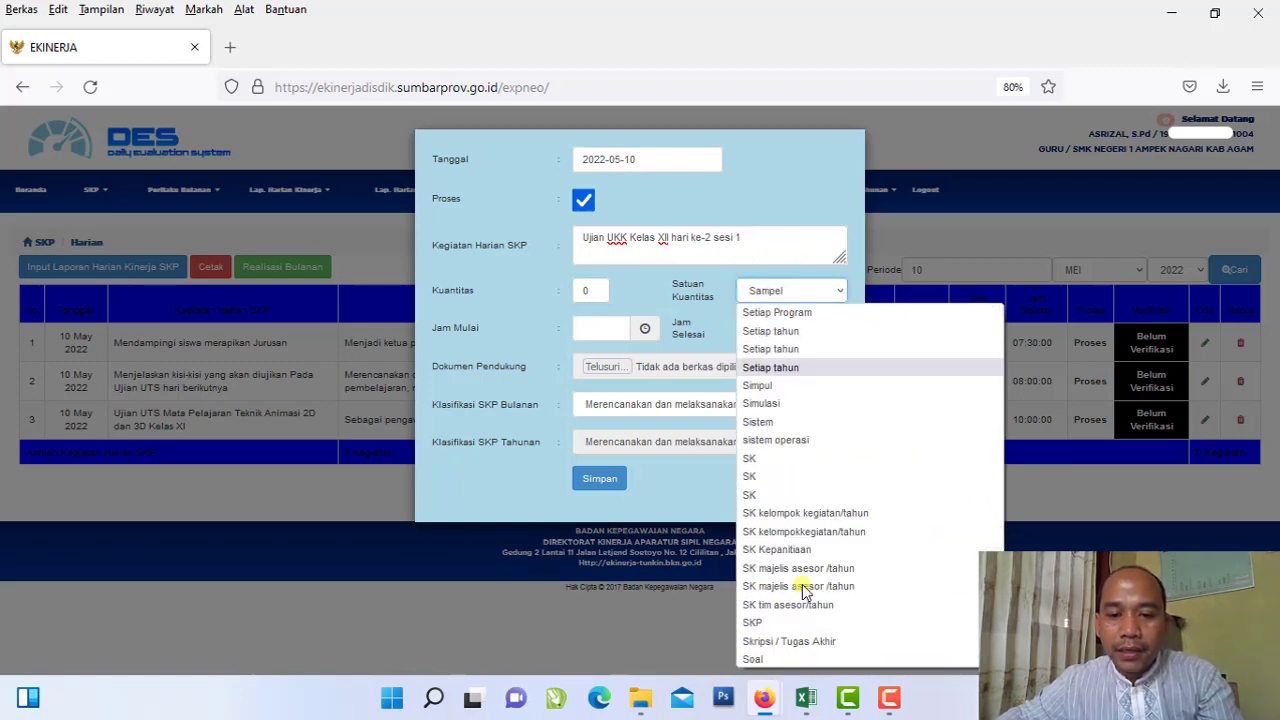
click(766, 497)
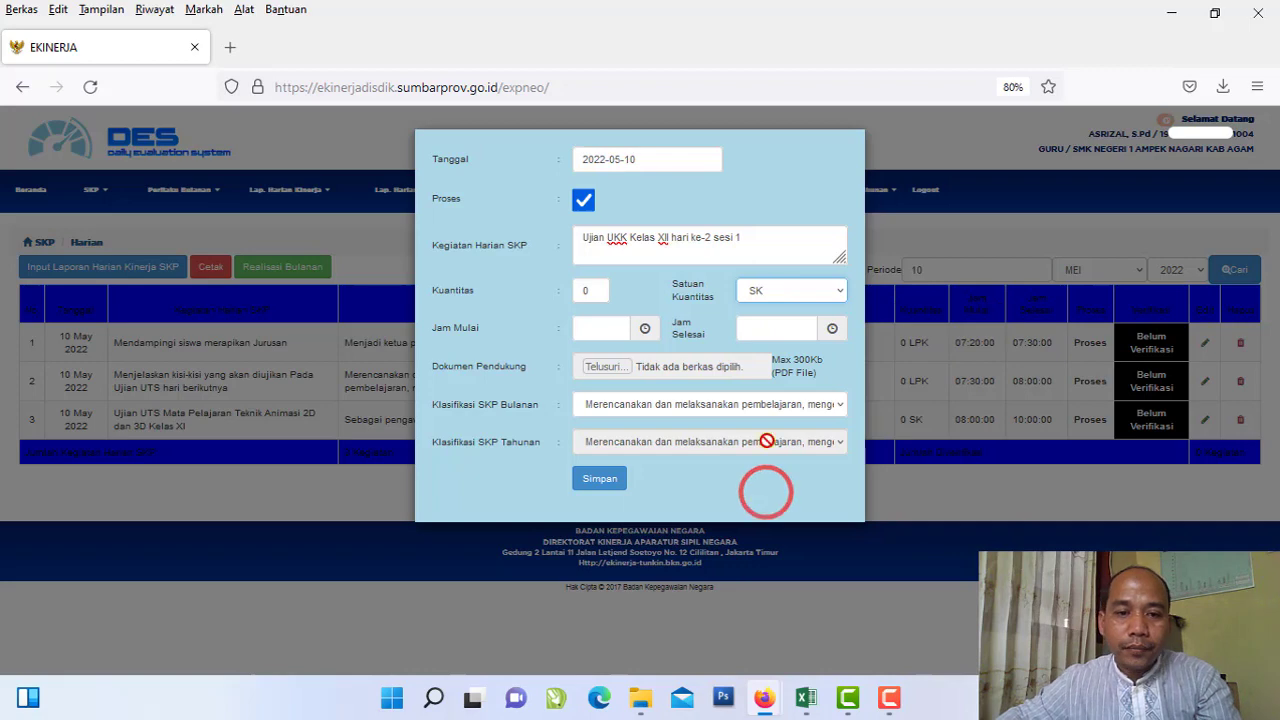
Step: Set the sesi 1 activity's Jam Mulai to 10:00 and Jam Selesai to 12:30, checking its time slot in the Excel report
click(596, 328)
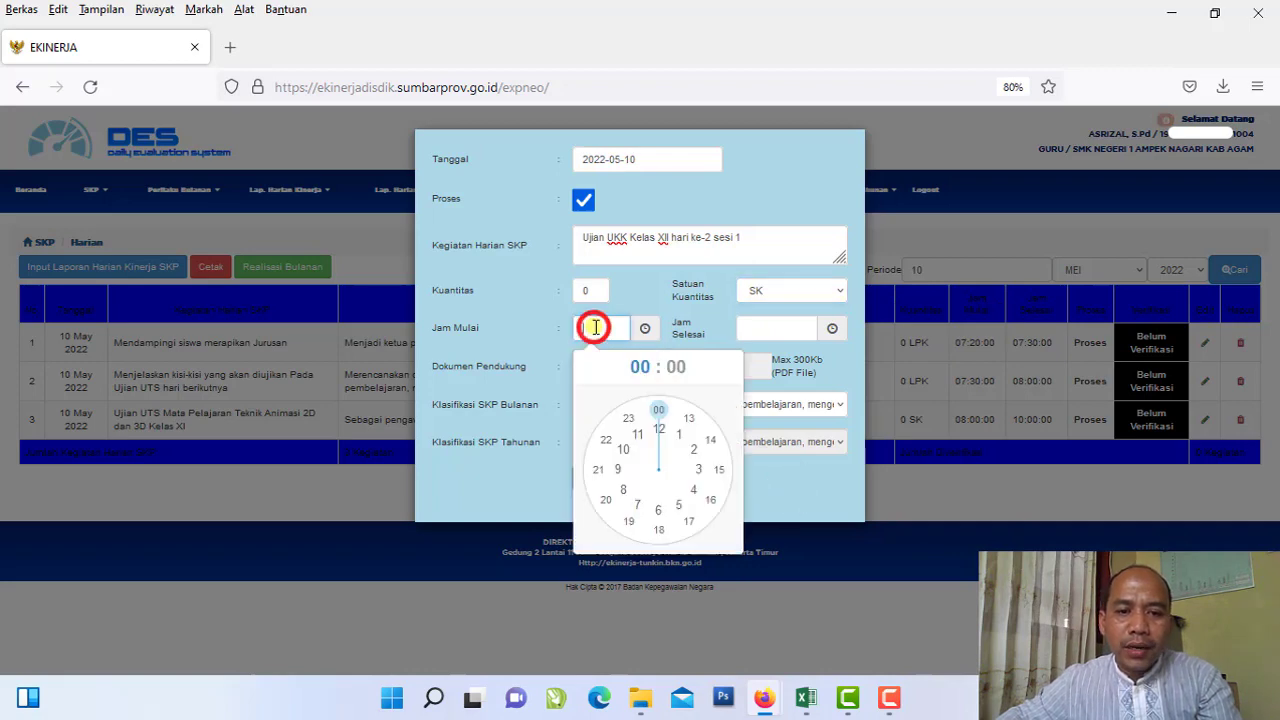
mouse_move(805, 705)
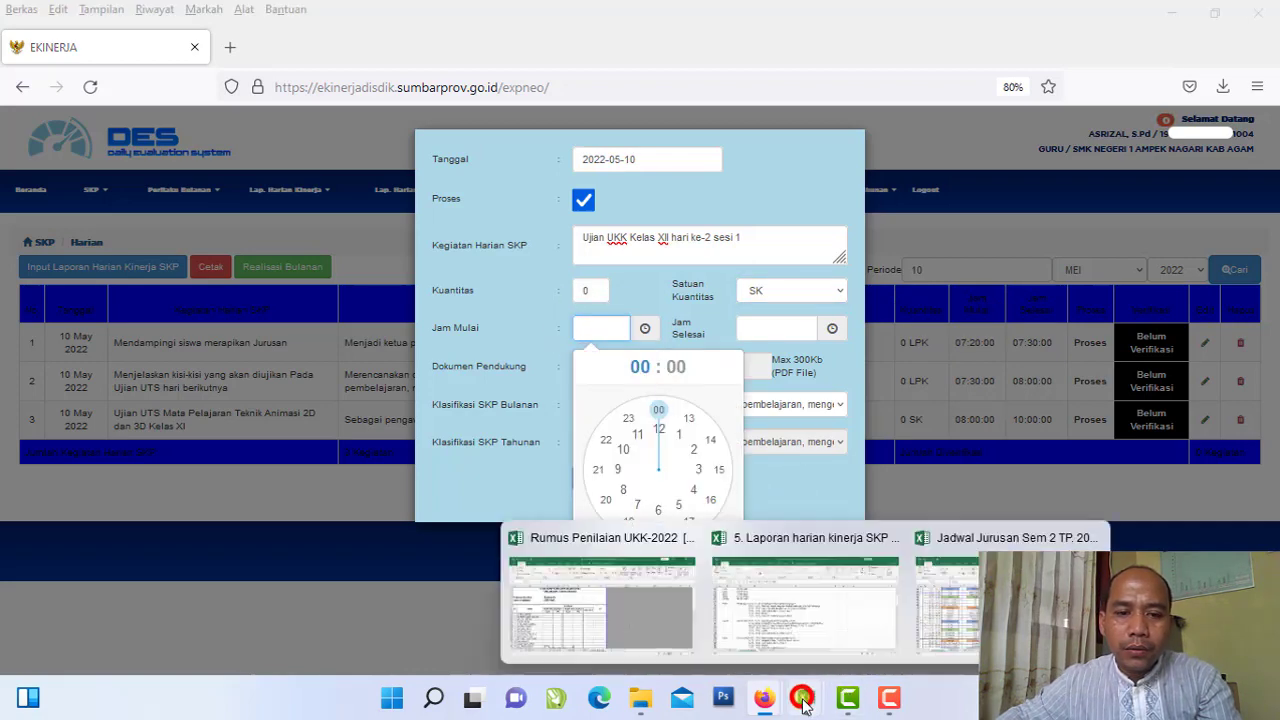
click(812, 600)
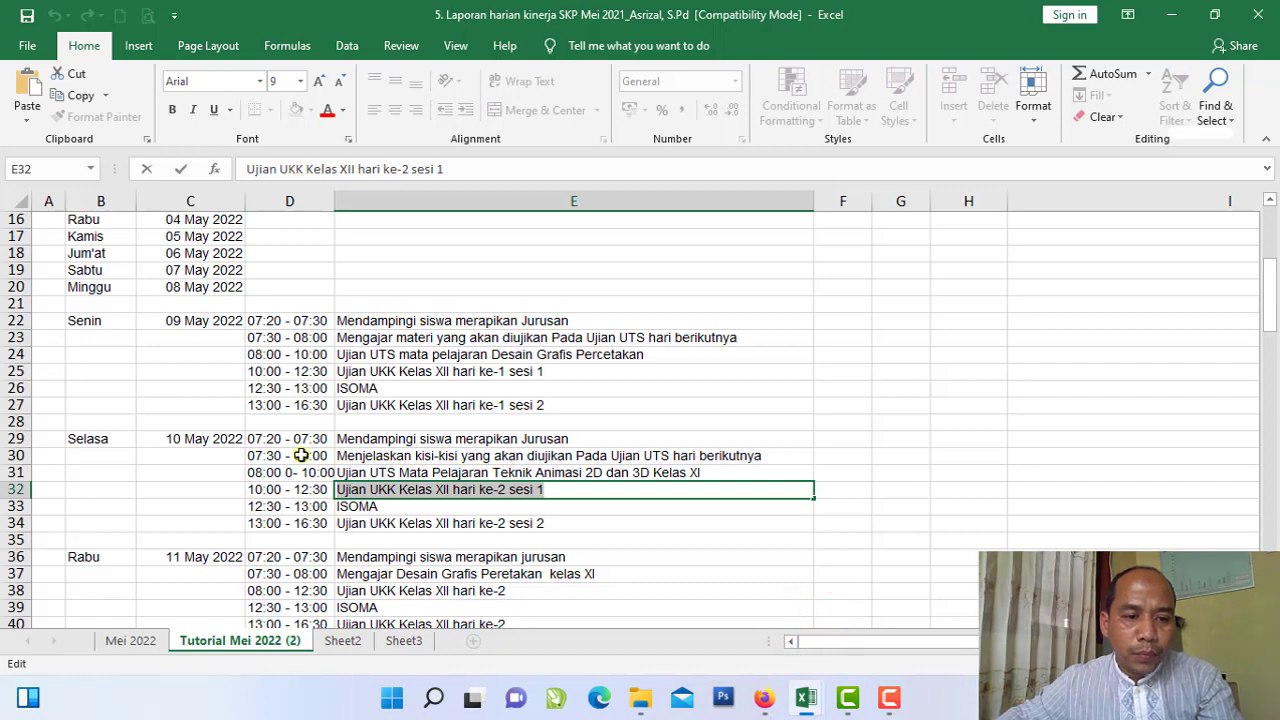
click(312, 490)
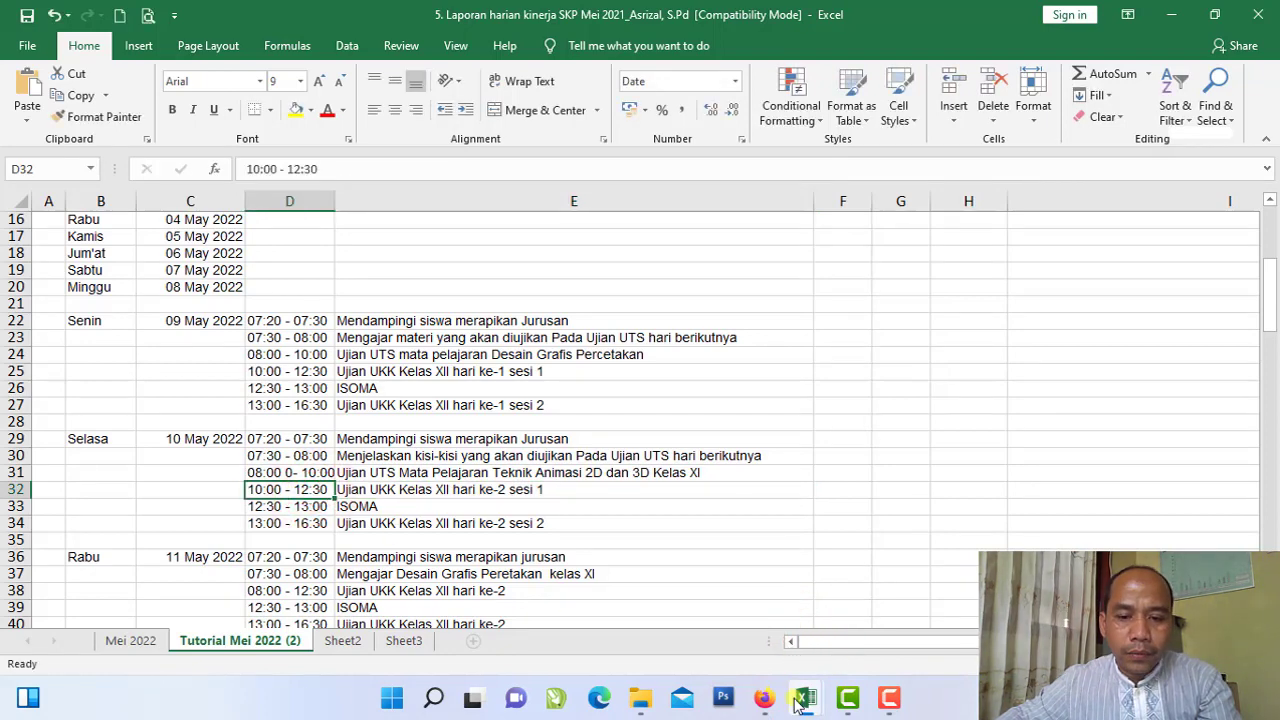
mouse_move(768, 703)
click(829, 630)
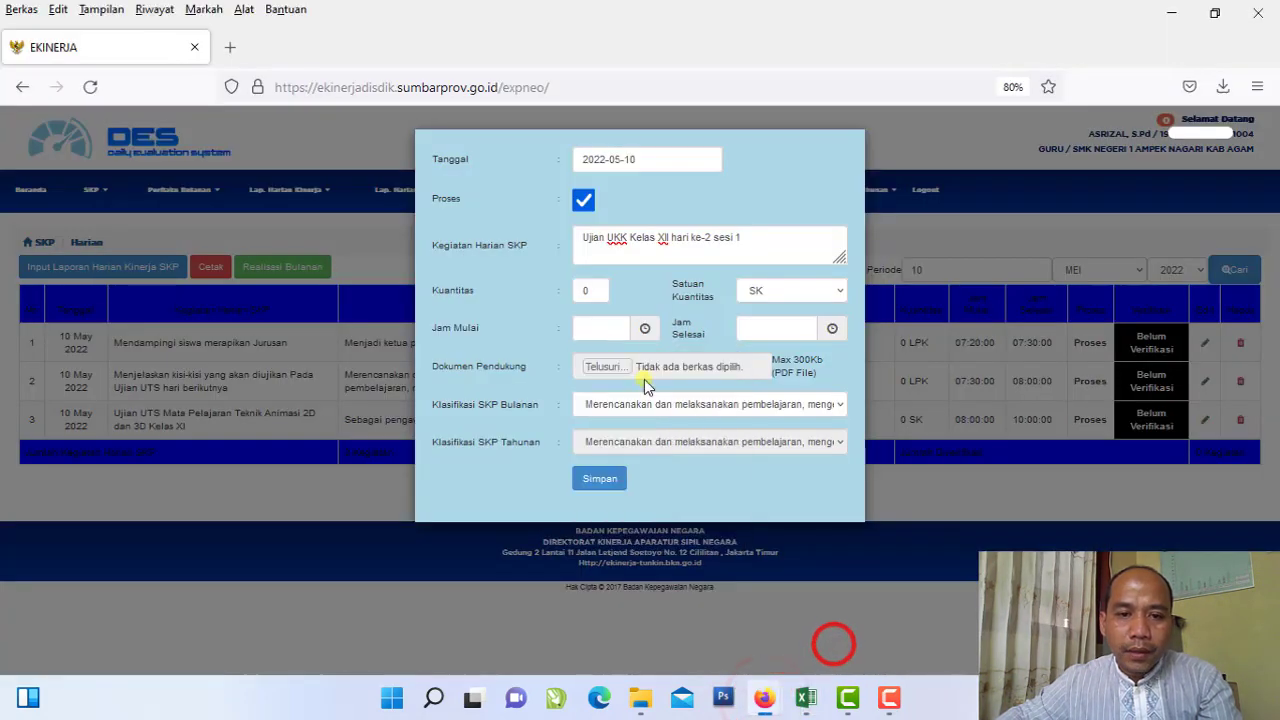
click(607, 325)
click(623, 449)
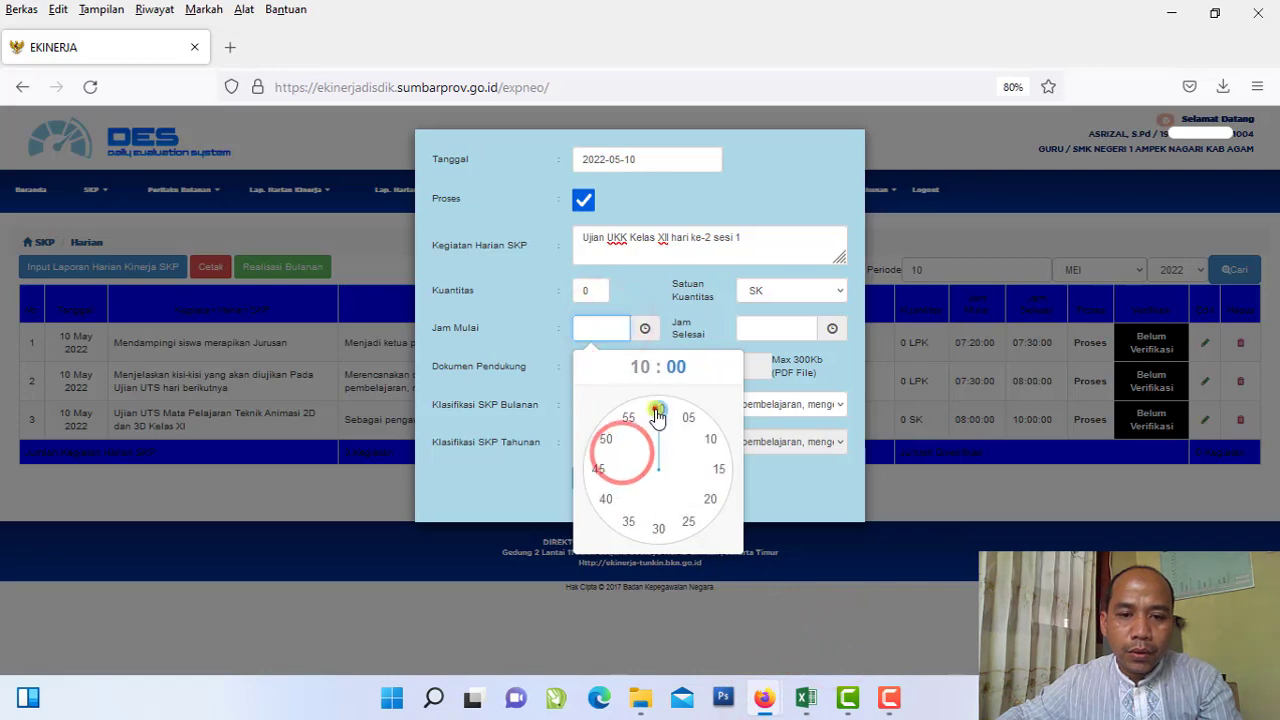
click(655, 410)
click(764, 330)
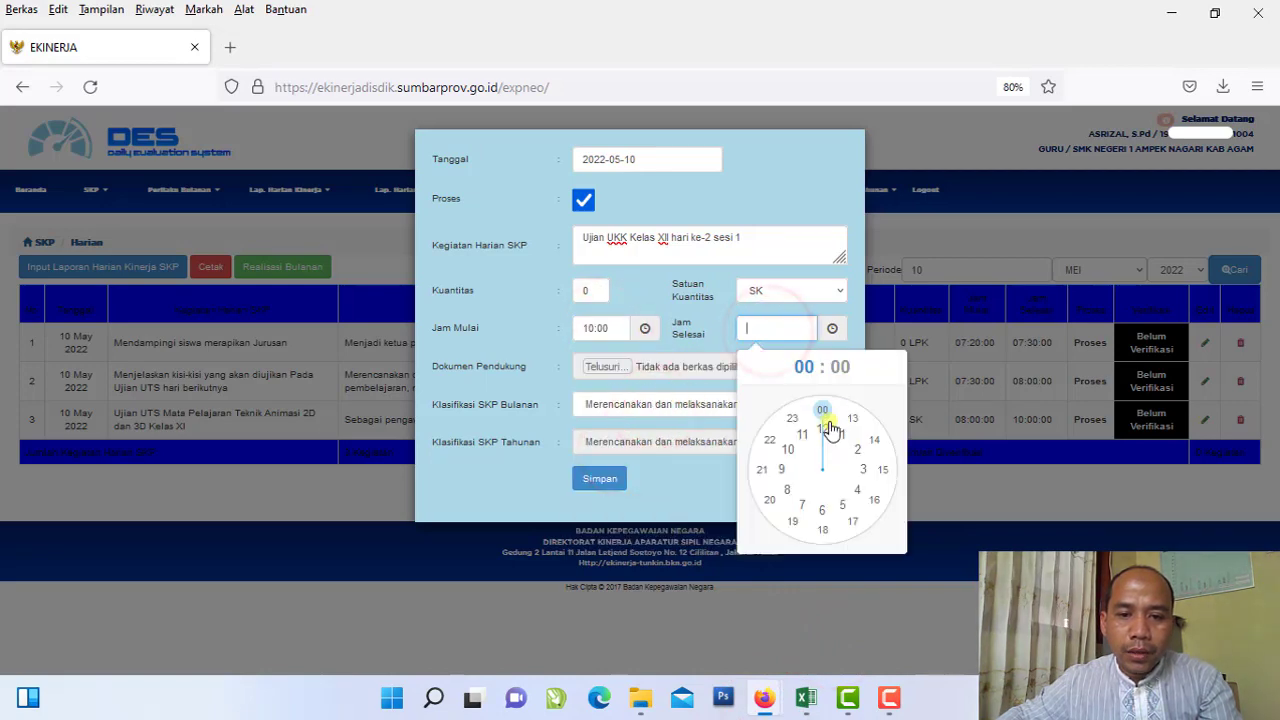
click(823, 431)
click(822, 527)
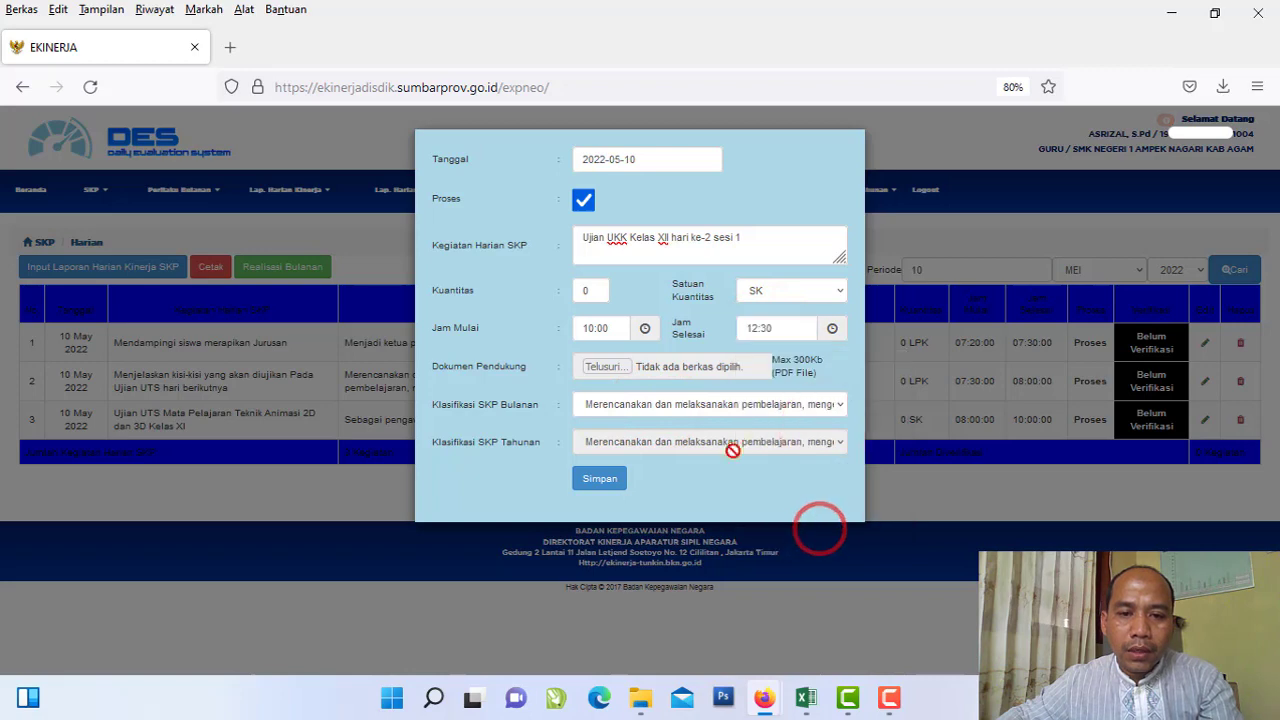
Step: Set Klasifikasi SKP Bulanan to the "Sebagai pengawas ujian" option for tingkat nasional and save the sesi 1 activity, accepting the confirmations
click(590, 404)
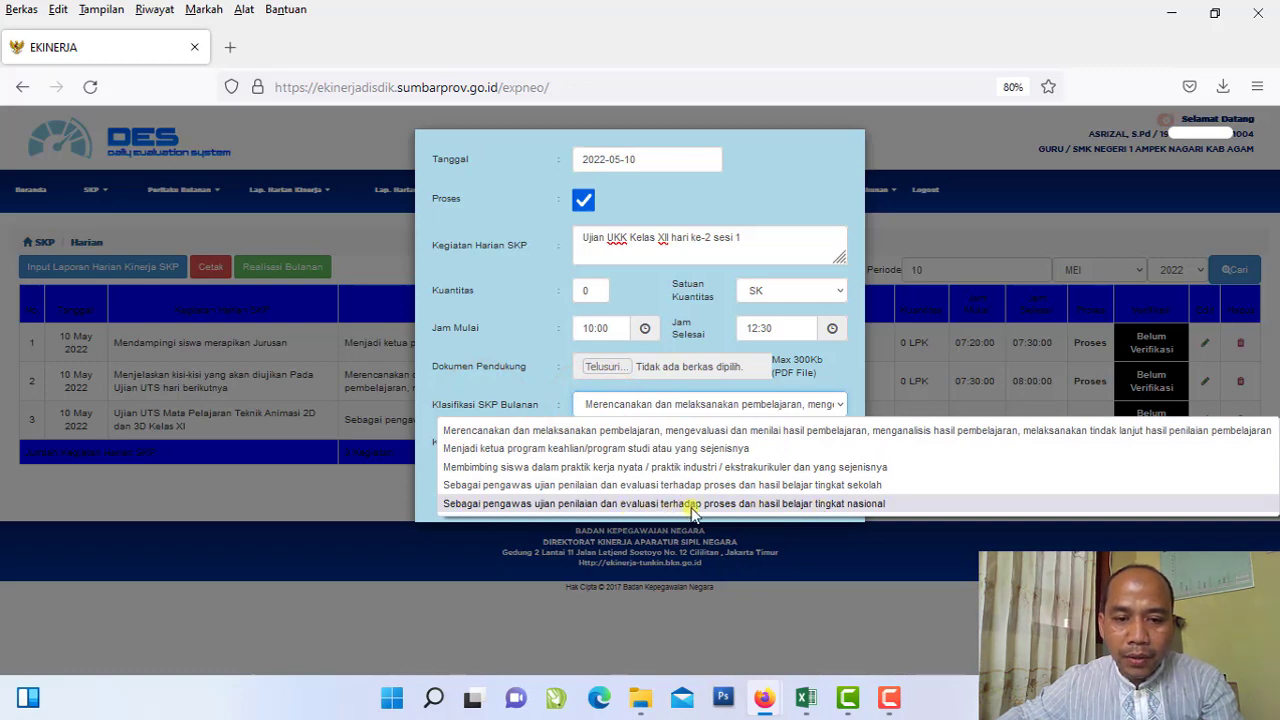
click(843, 504)
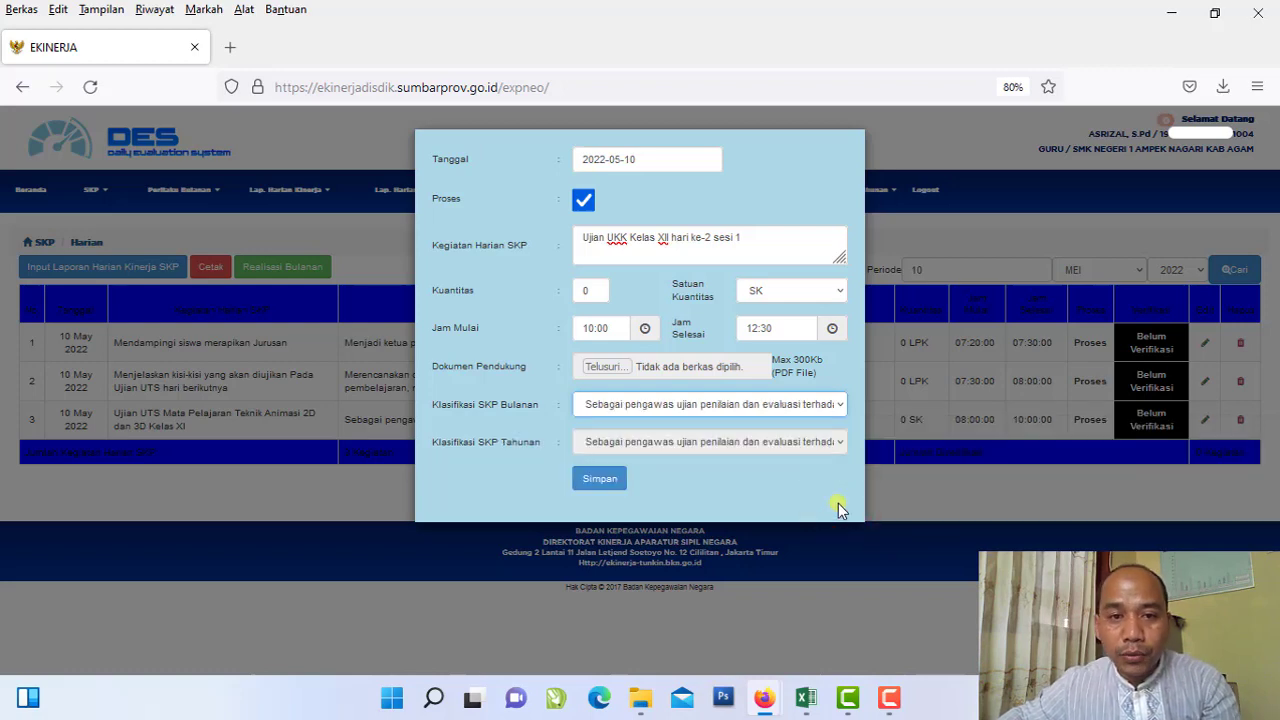
click(600, 482)
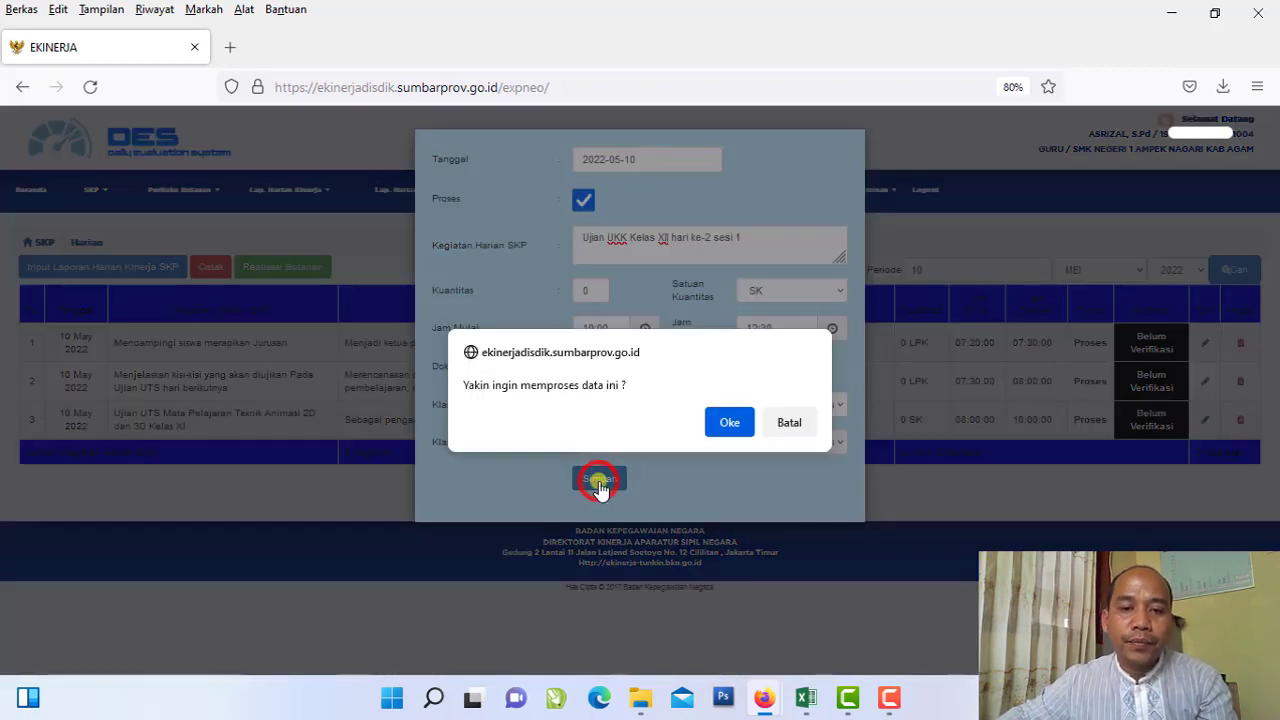
click(716, 428)
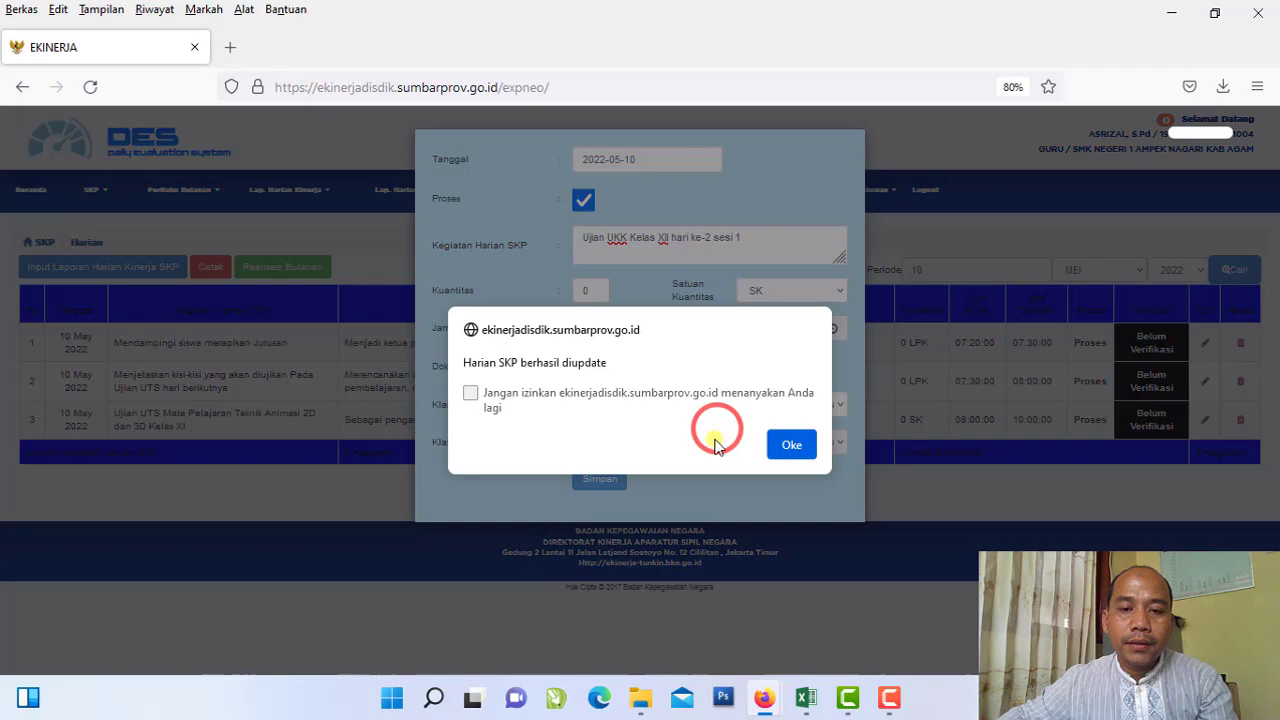
click(788, 447)
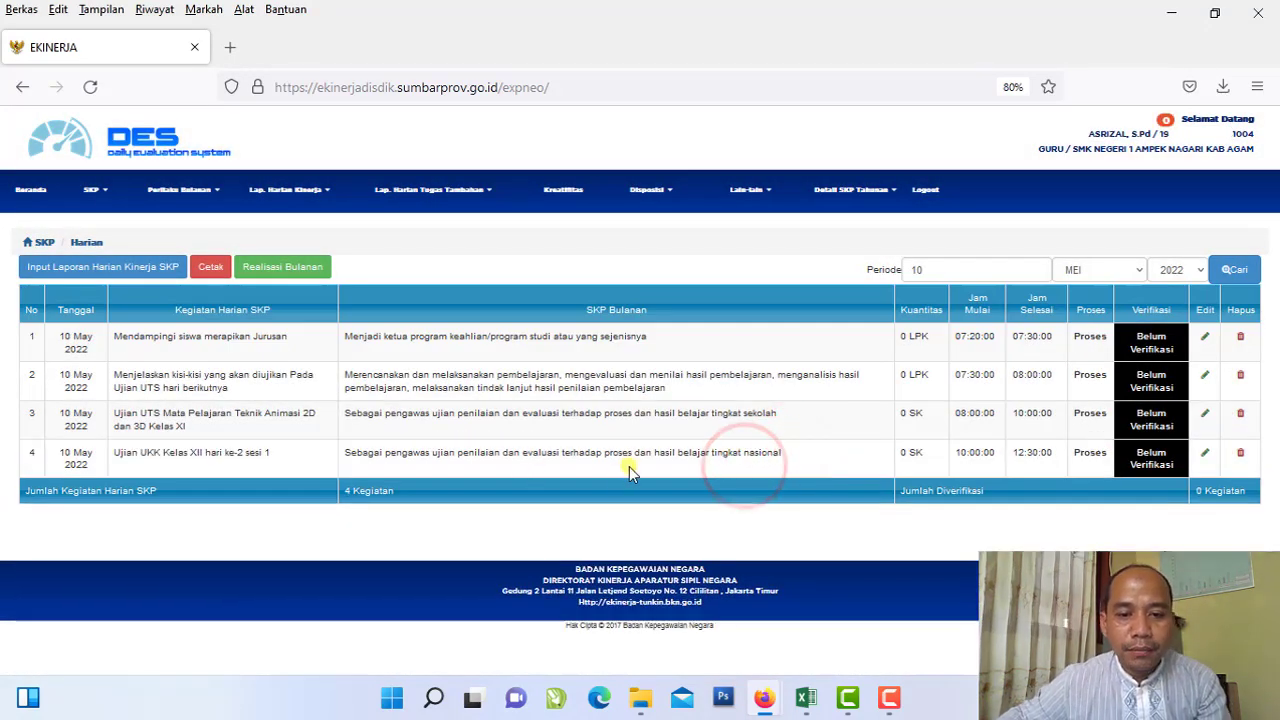
click(359, 468)
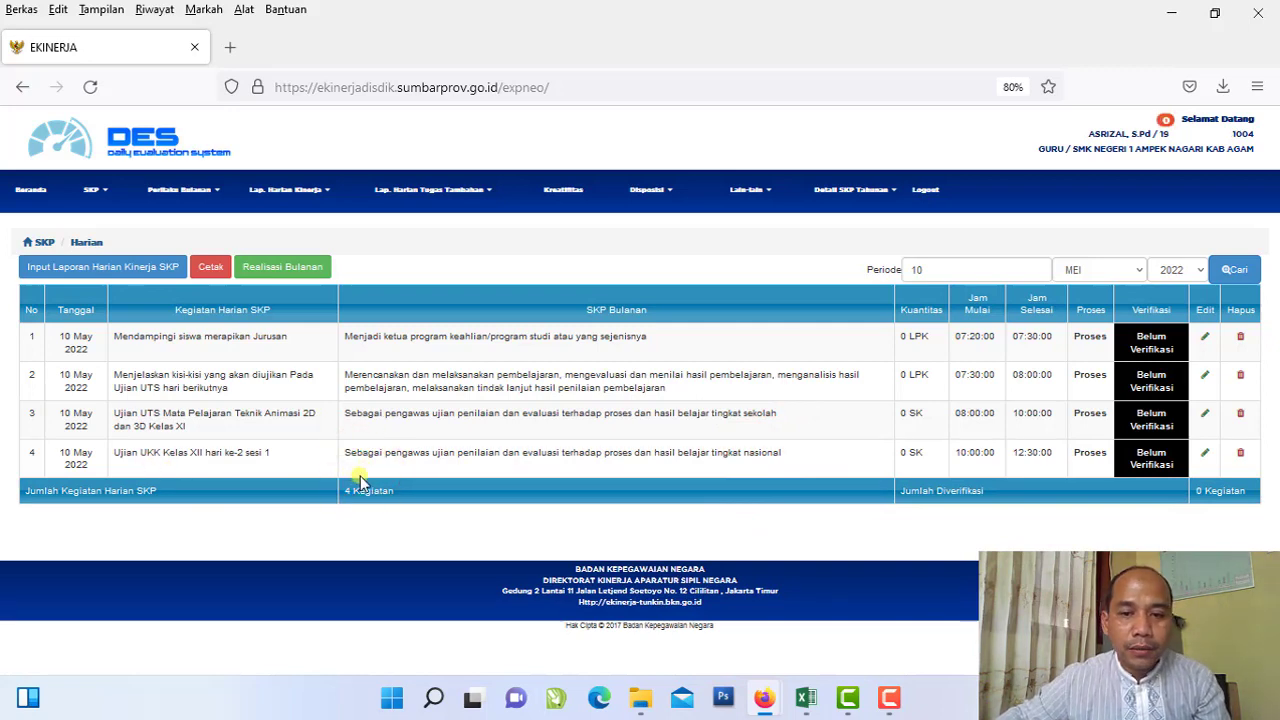
Step: Start a new daily SKP entry for the fifth activity and date it 2022-05-10
click(125, 277)
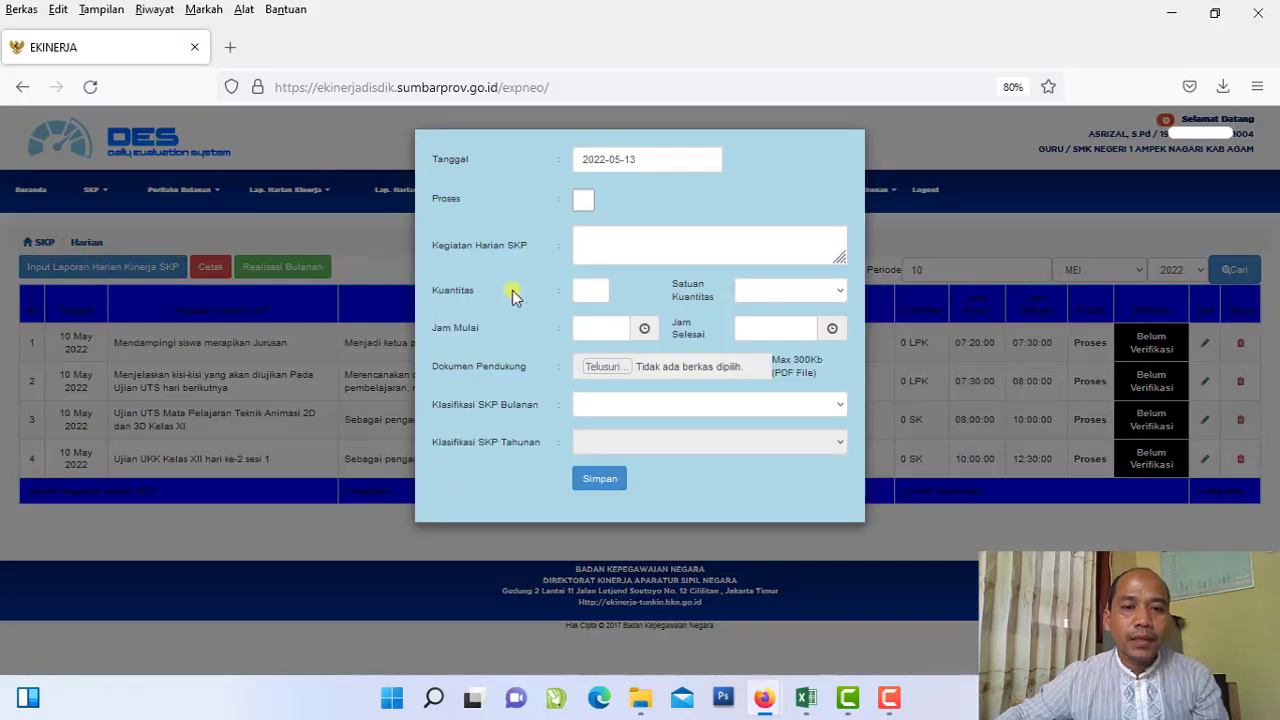
click(670, 167)
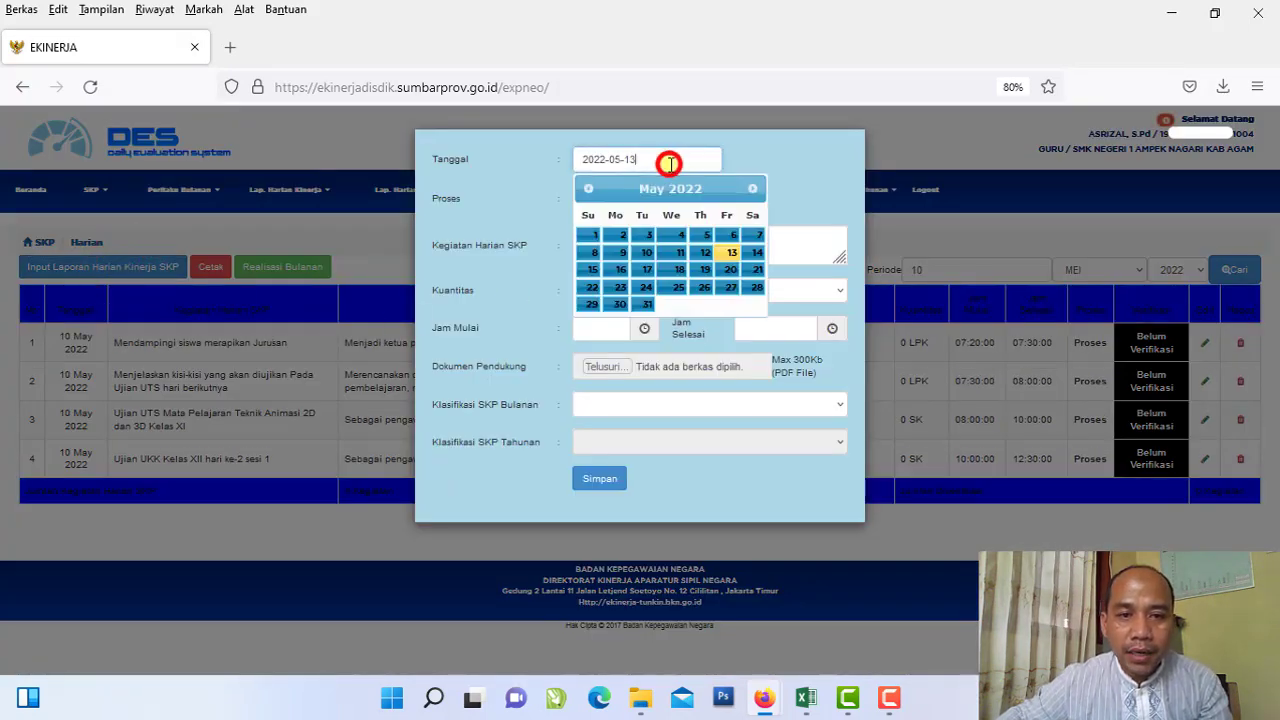
click(646, 256)
Step: Switch to the Excel report and examine the ISOMA row and the 13:00 - 16:30 slot for 10 May
click(805, 697)
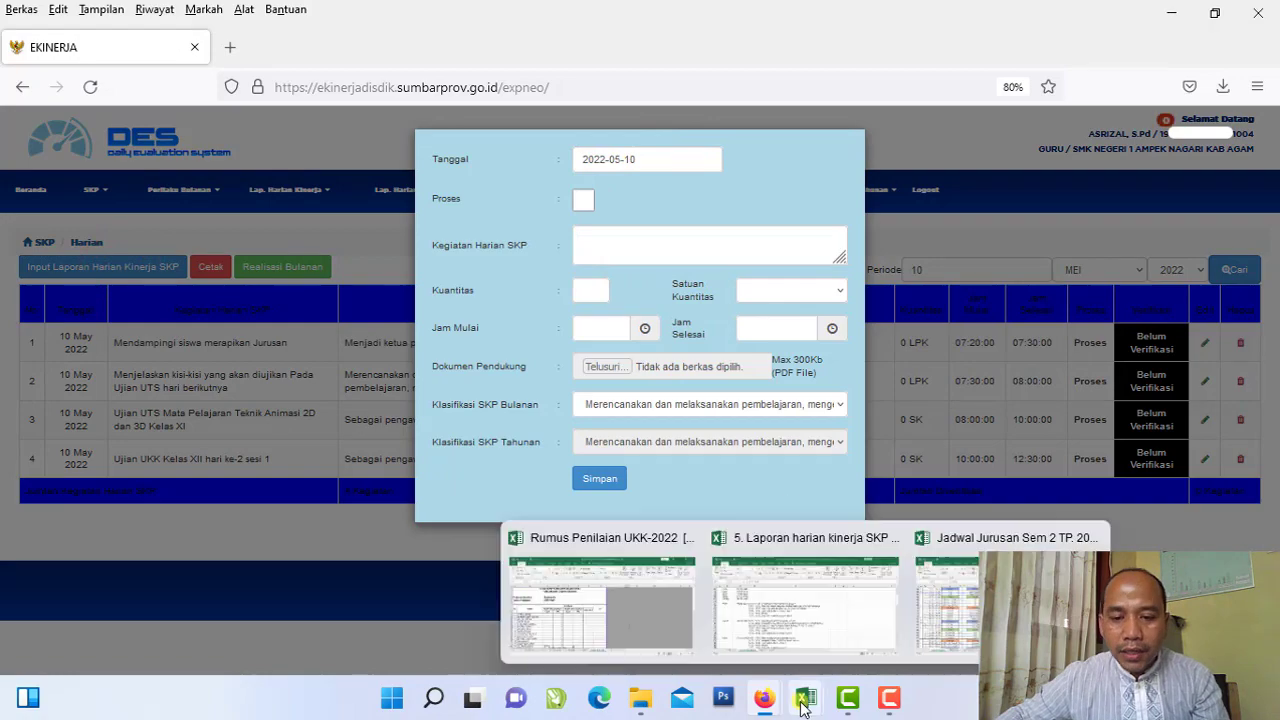
click(766, 600)
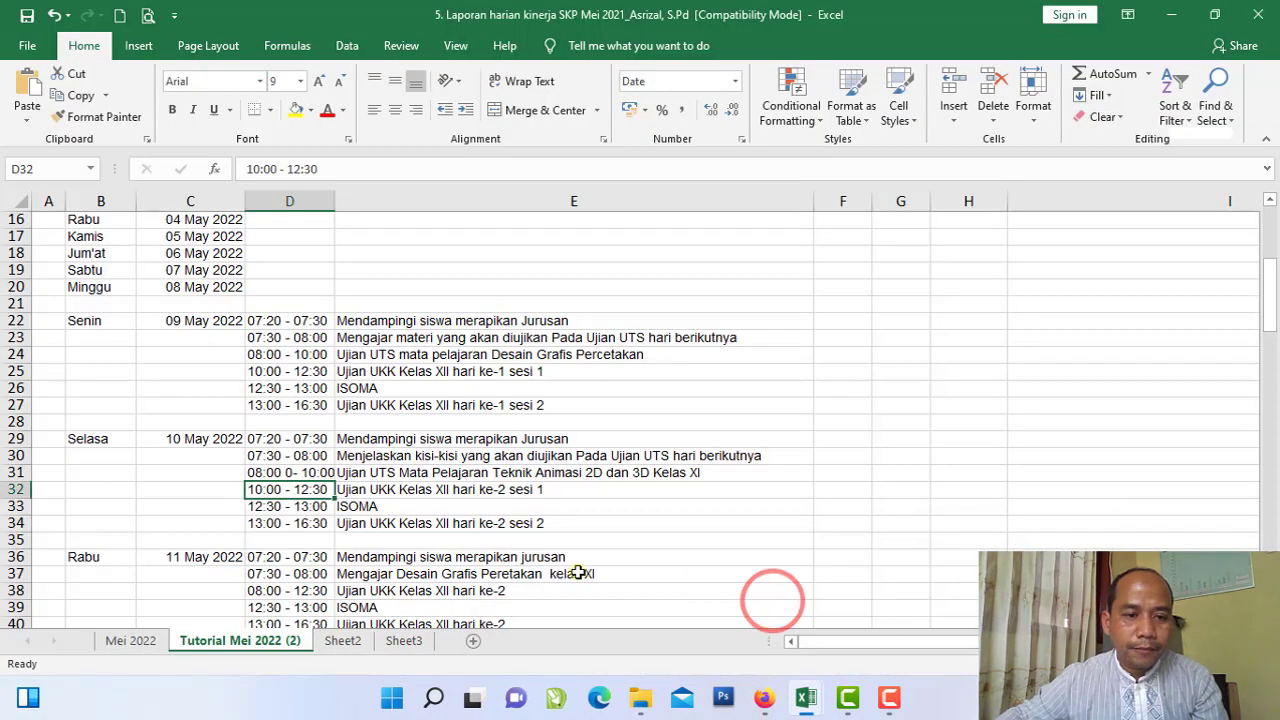
scroll(500, 553, down, 1)
drag(283, 457, 412, 457)
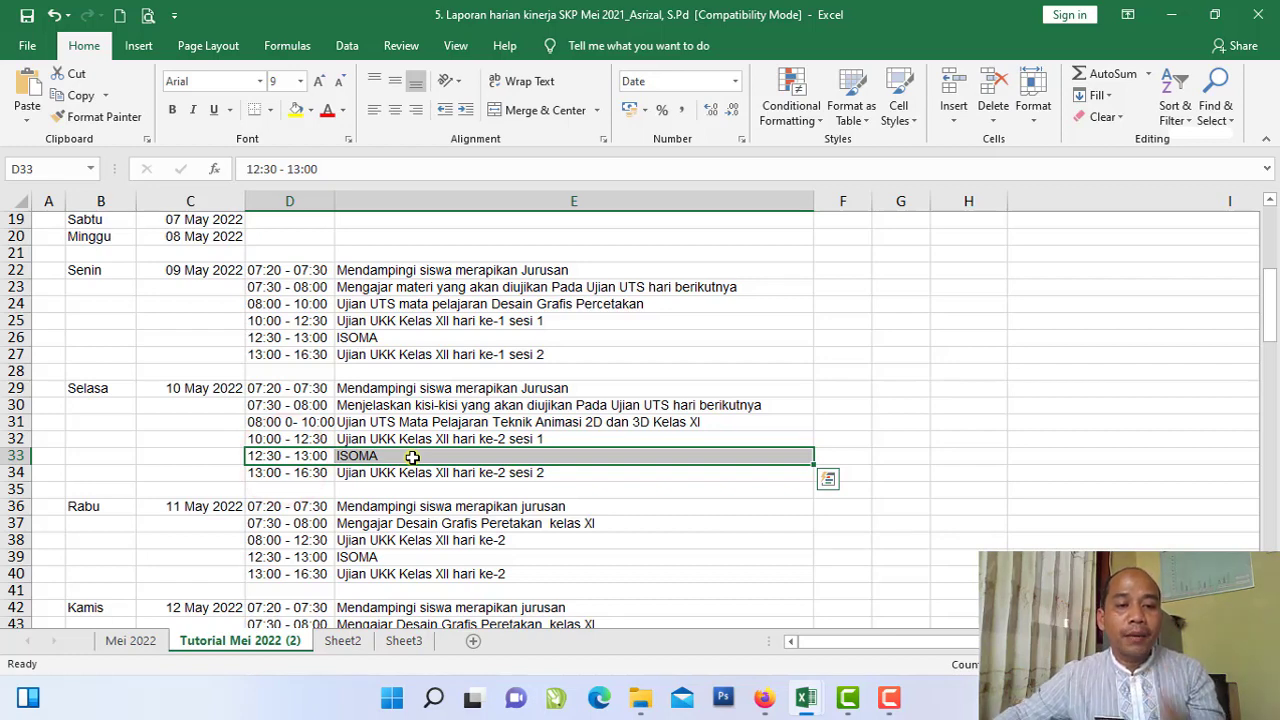
click(340, 470)
drag(298, 456, 402, 456)
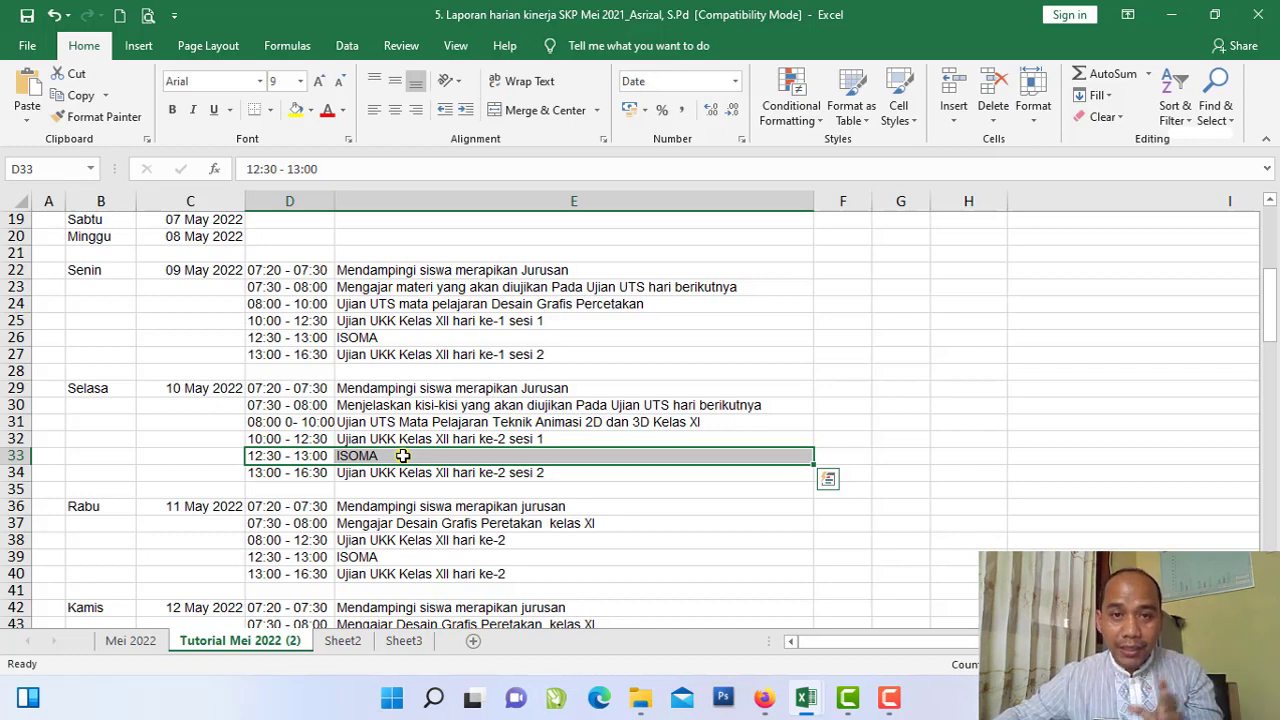
click(265, 475)
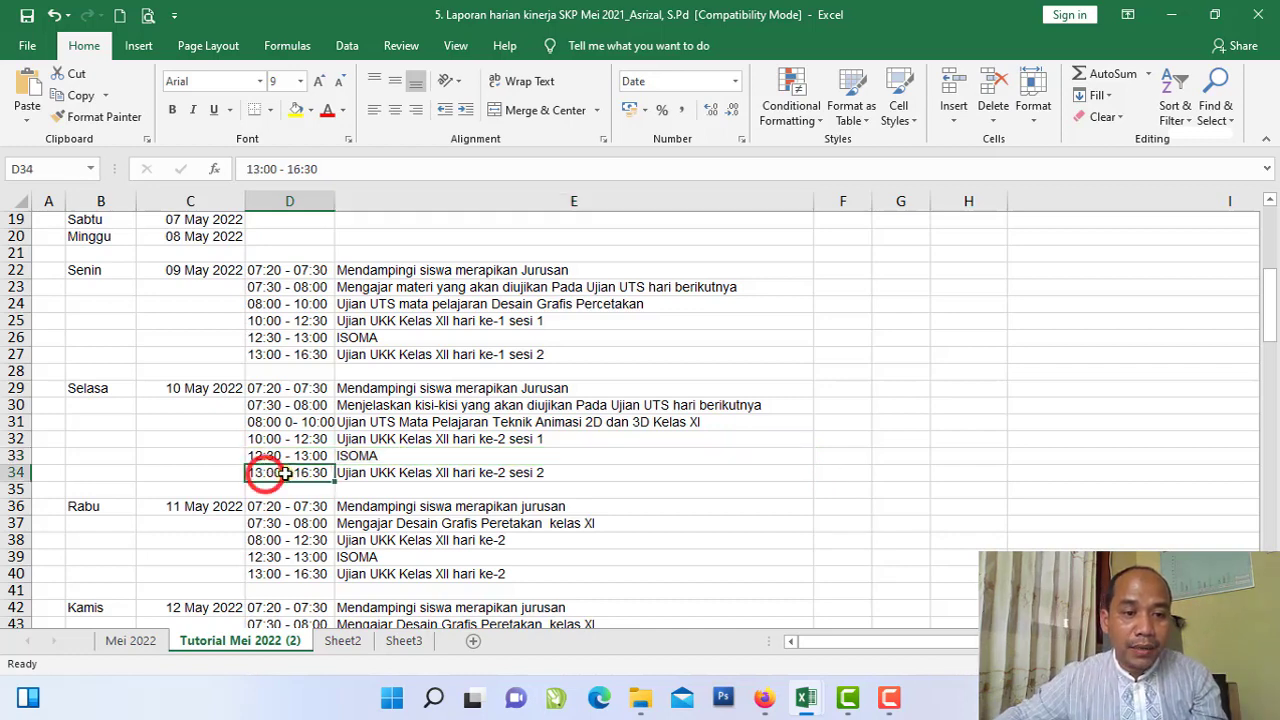
Step: Copy the activity text "Ujian UKK Kelas XII hari ke-2 sesi 2" from the Excel report into Kegiatan Harian SKP of the new EKINERJA entry
click(382, 479)
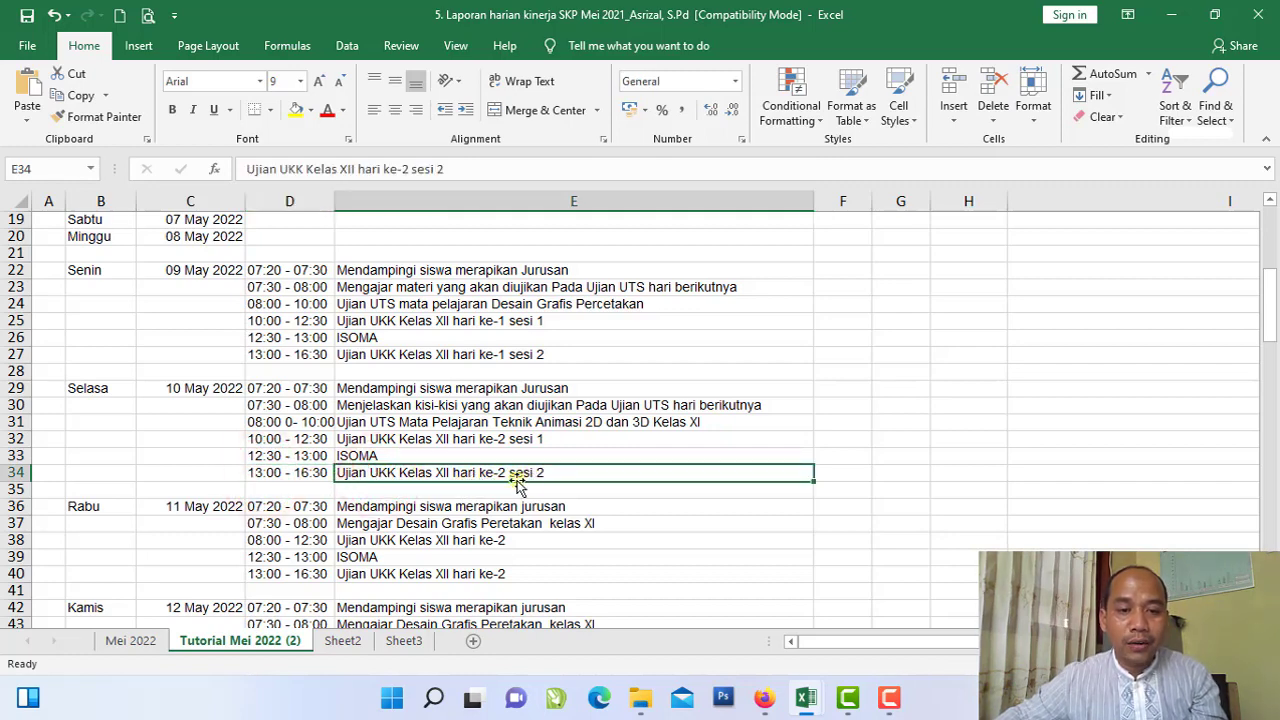
double_click(561, 472)
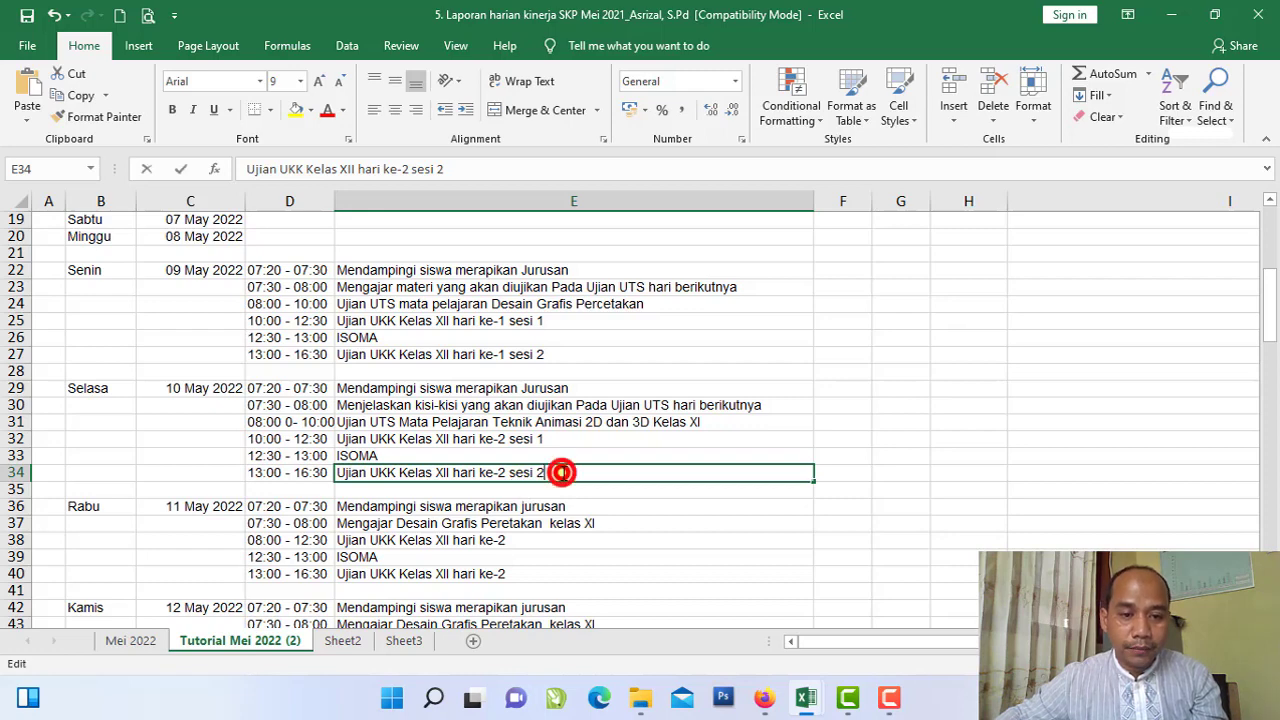
drag(561, 472, 320, 473)
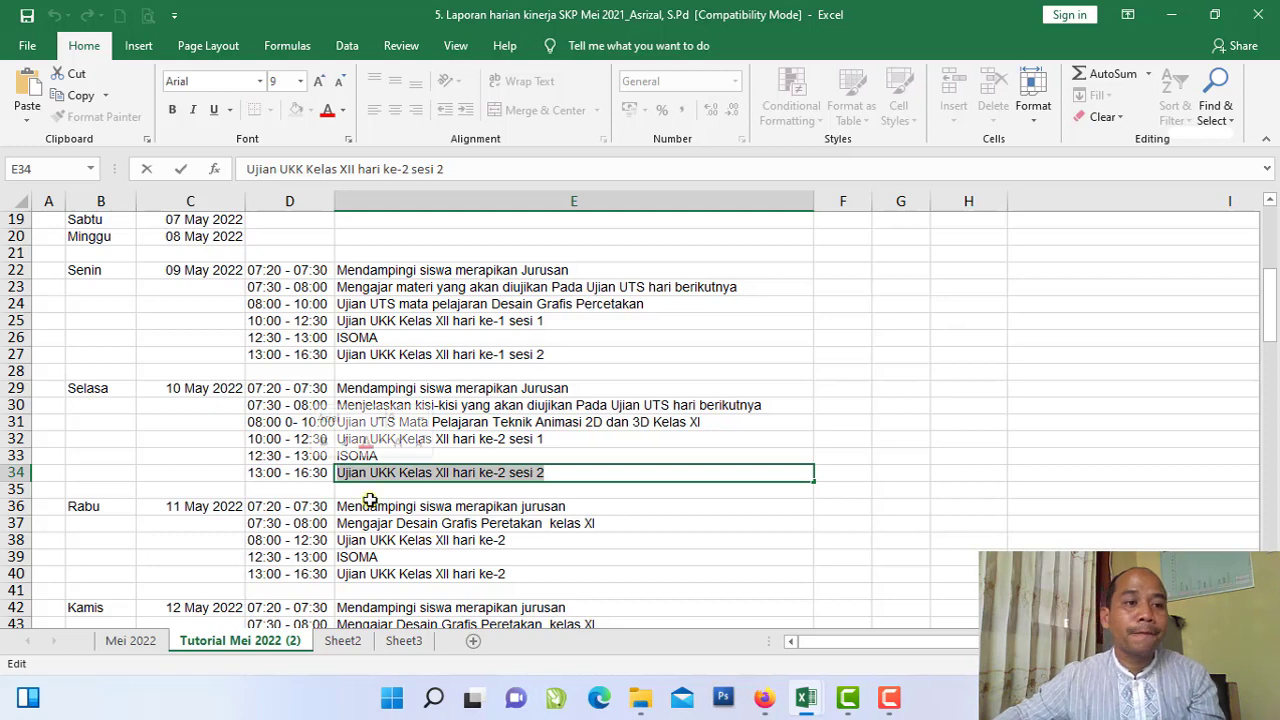
click(78, 95)
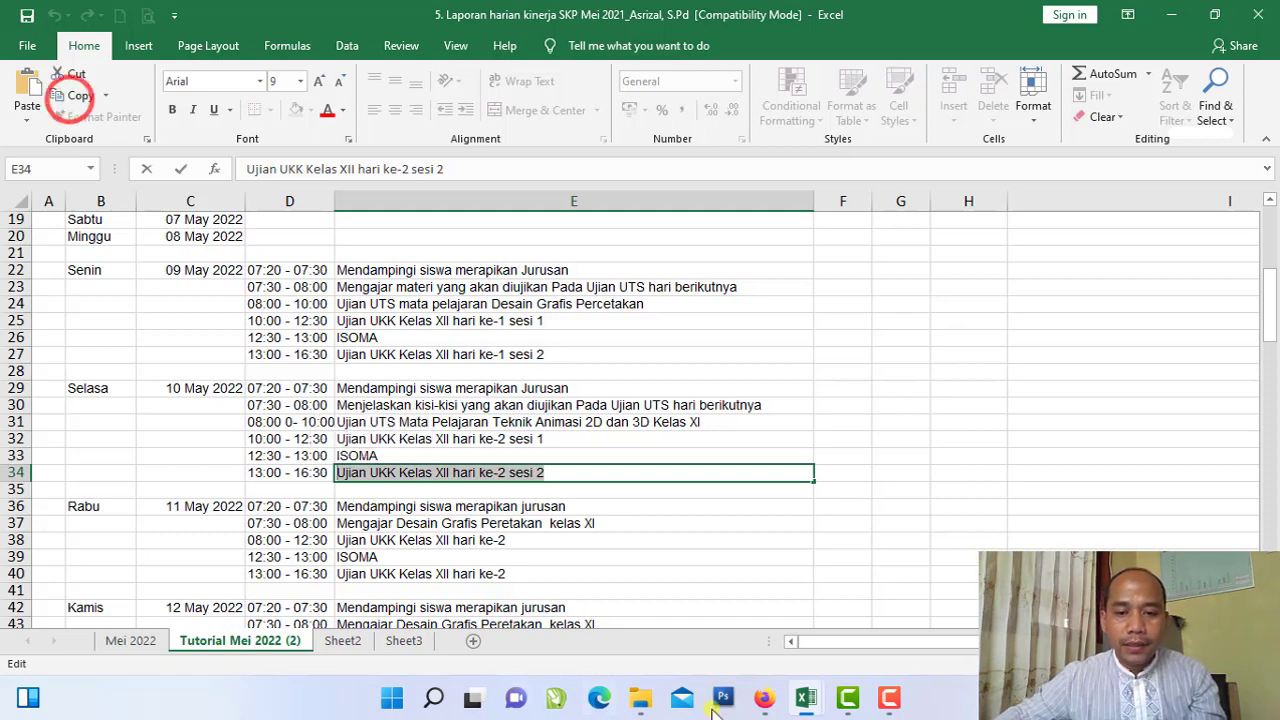
click(763, 697)
click(813, 632)
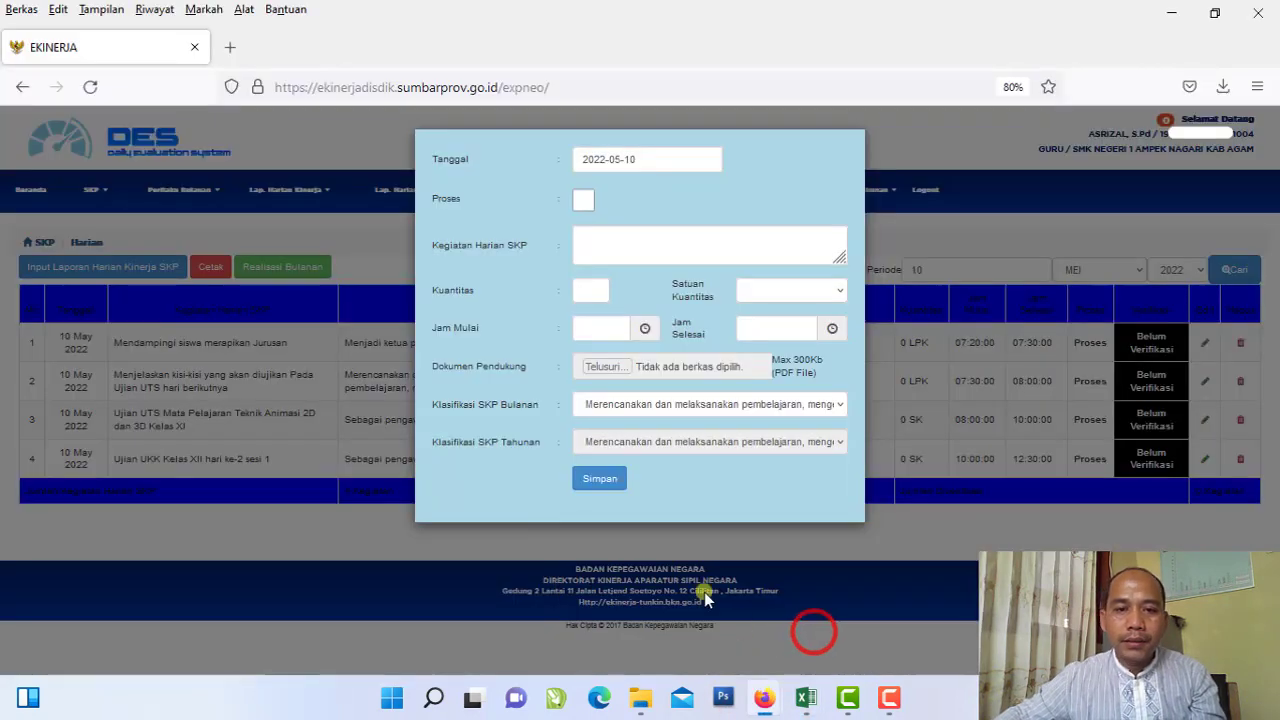
right_click(721, 247)
click(775, 385)
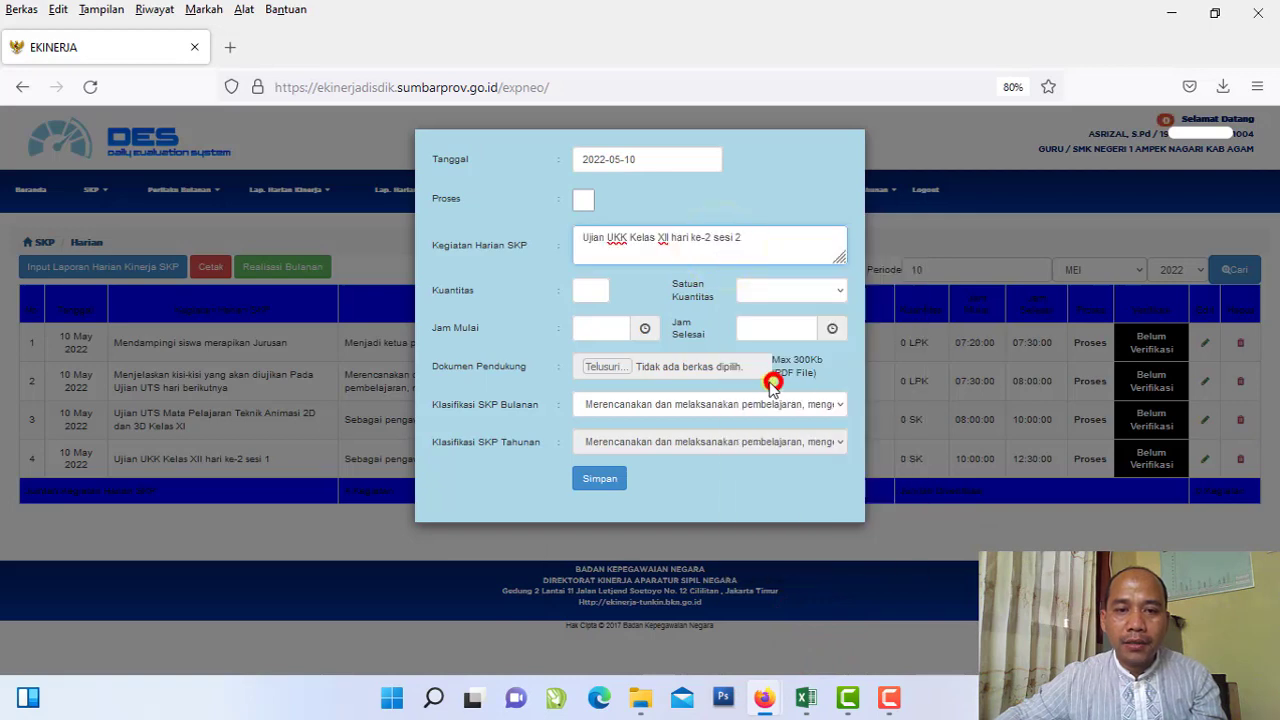
Step: Mark the sesi 2 activity as Proses, accepting the confirmation, and set Kuantitas to 0 with Satuan Kuantitas SK
click(583, 201)
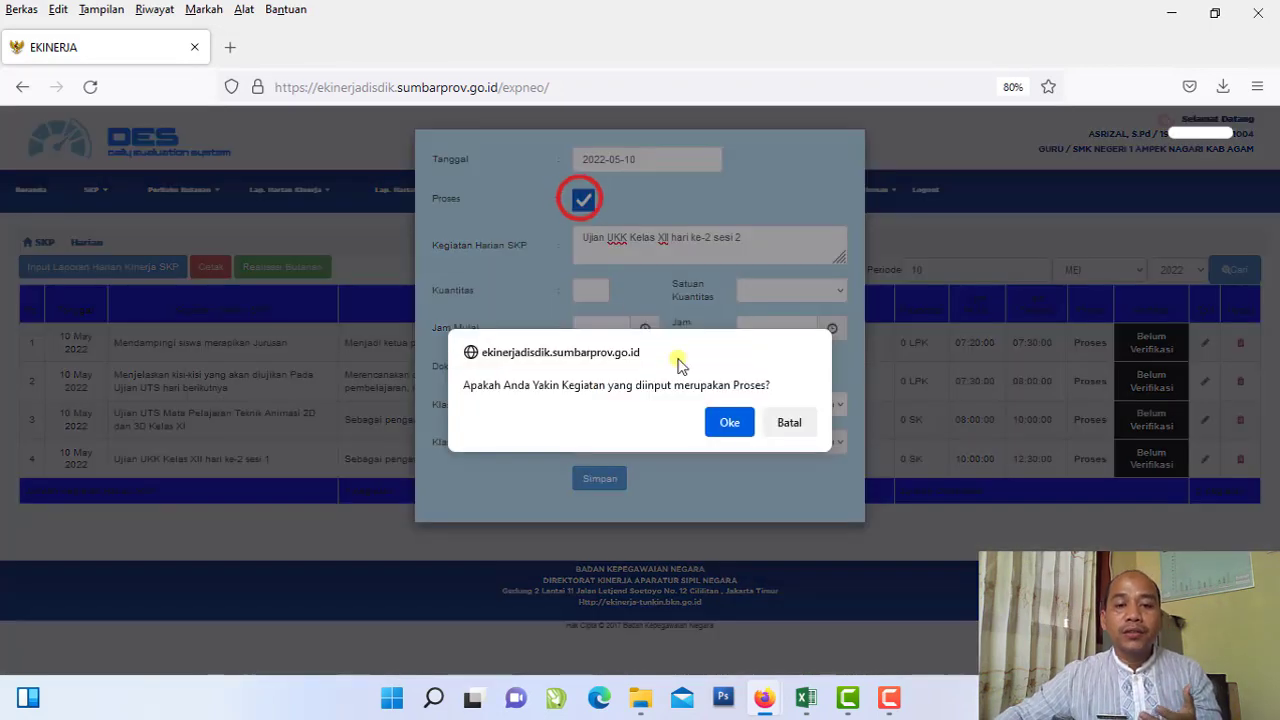
click(727, 432)
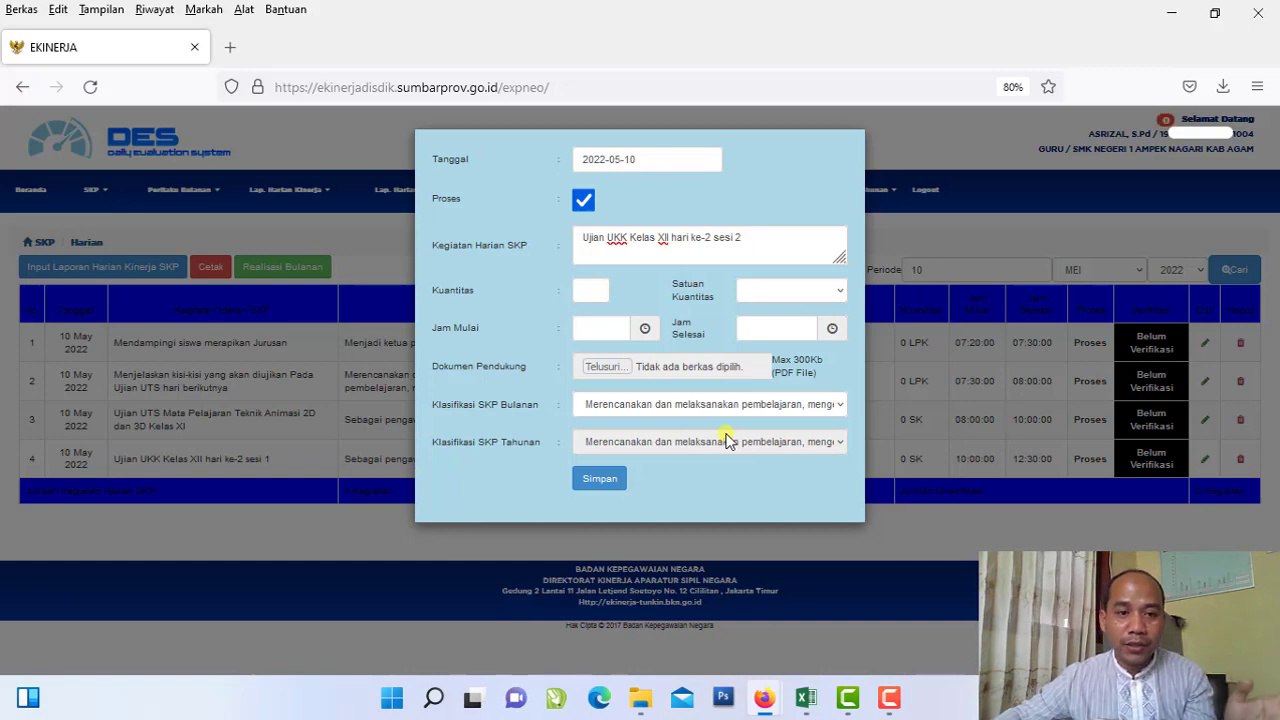
text(0)
click(598, 309)
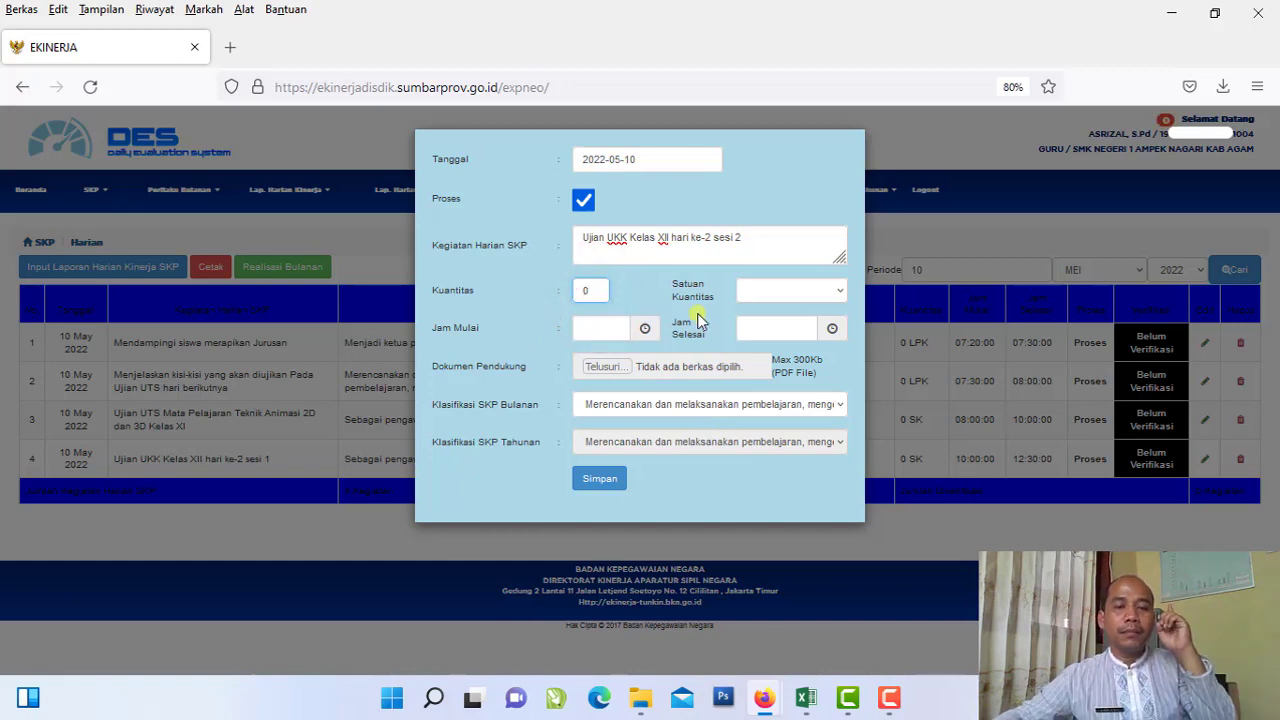
click(767, 297)
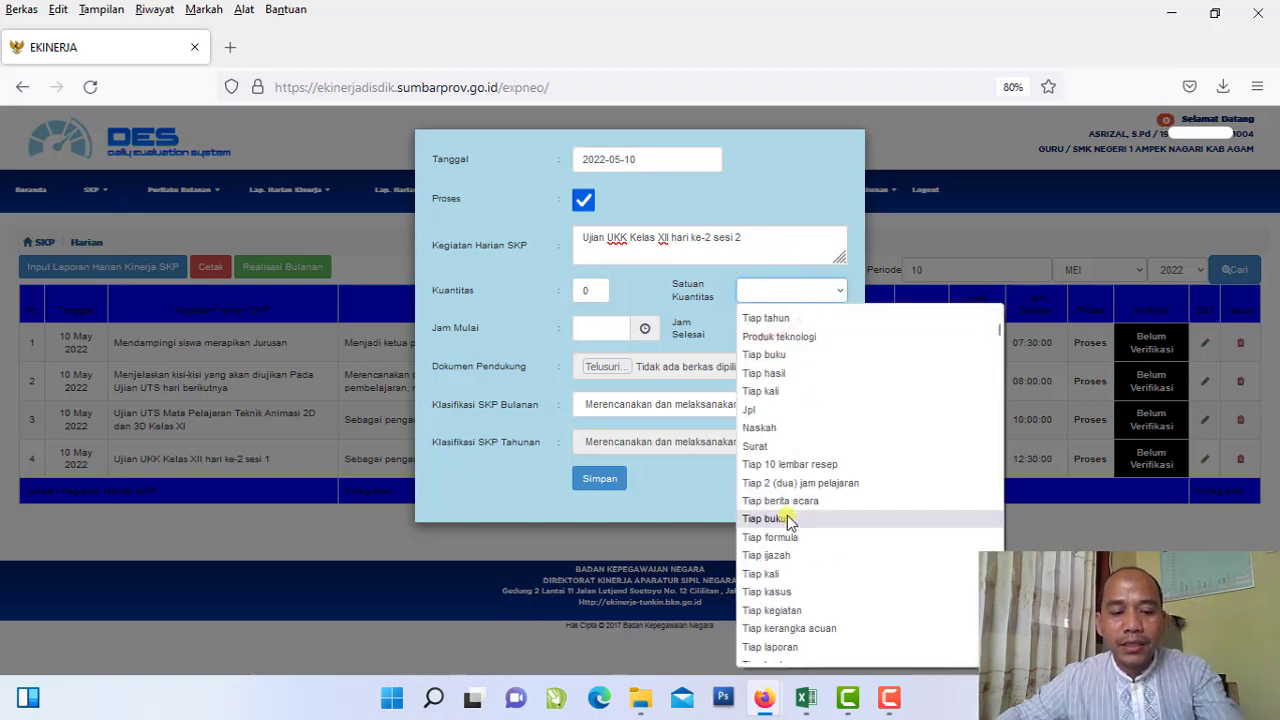
key(s)
scroll(778, 570, down, 3)
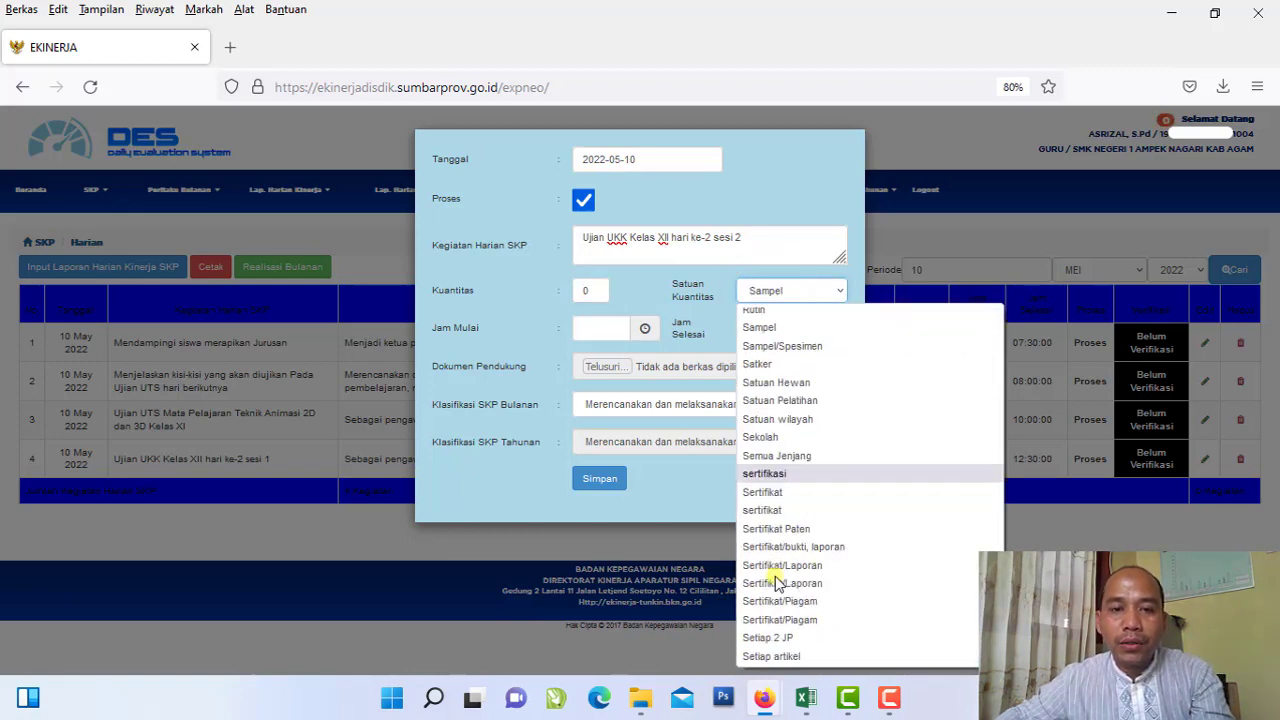
scroll(778, 585, down, 6)
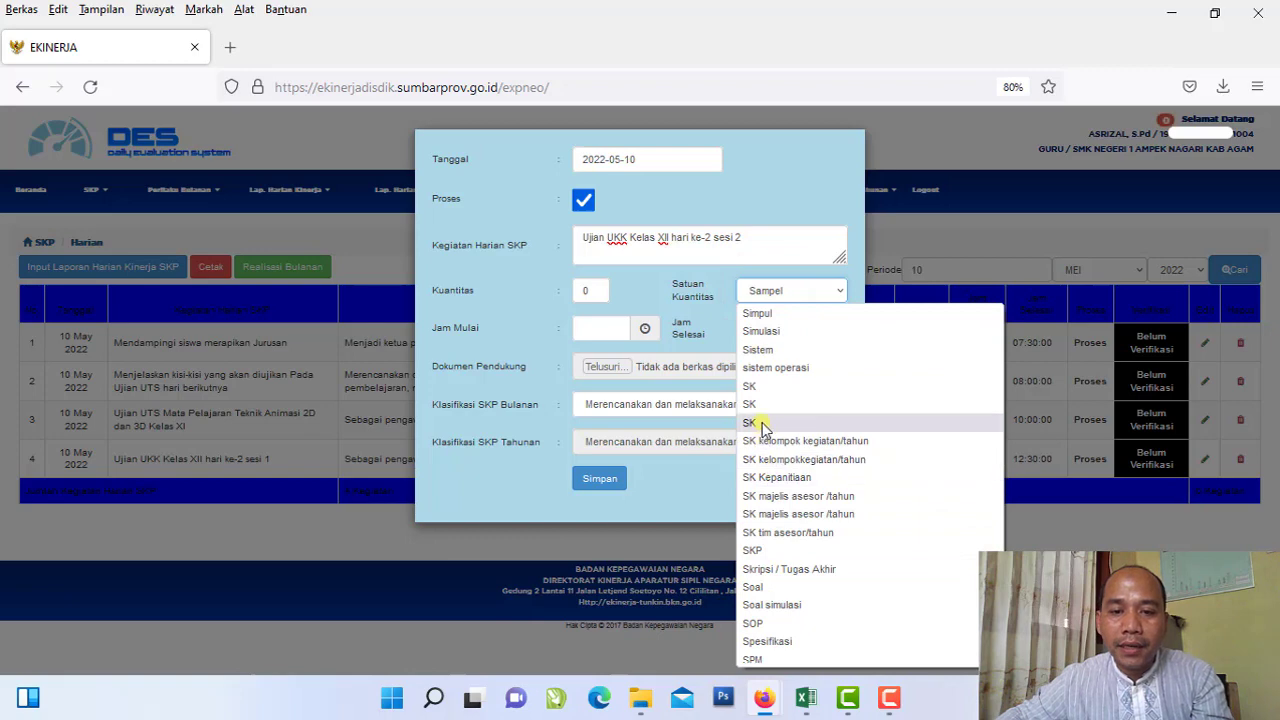
click(762, 425)
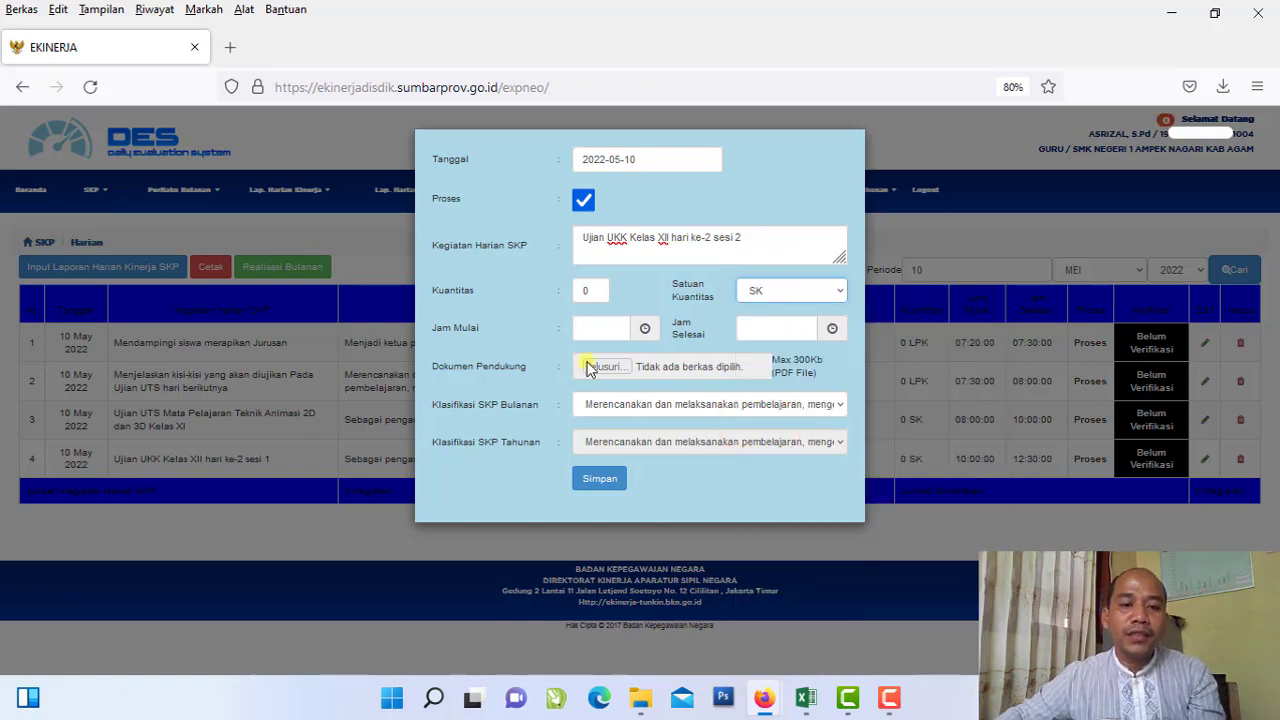
Step: Check the sesi 2 time slot for 10 May in the Excel report, and set Jam Mulai to 13:00 and Jam Selesai to 16:30 in EKINERJA
click(591, 330)
mouse_move(806, 697)
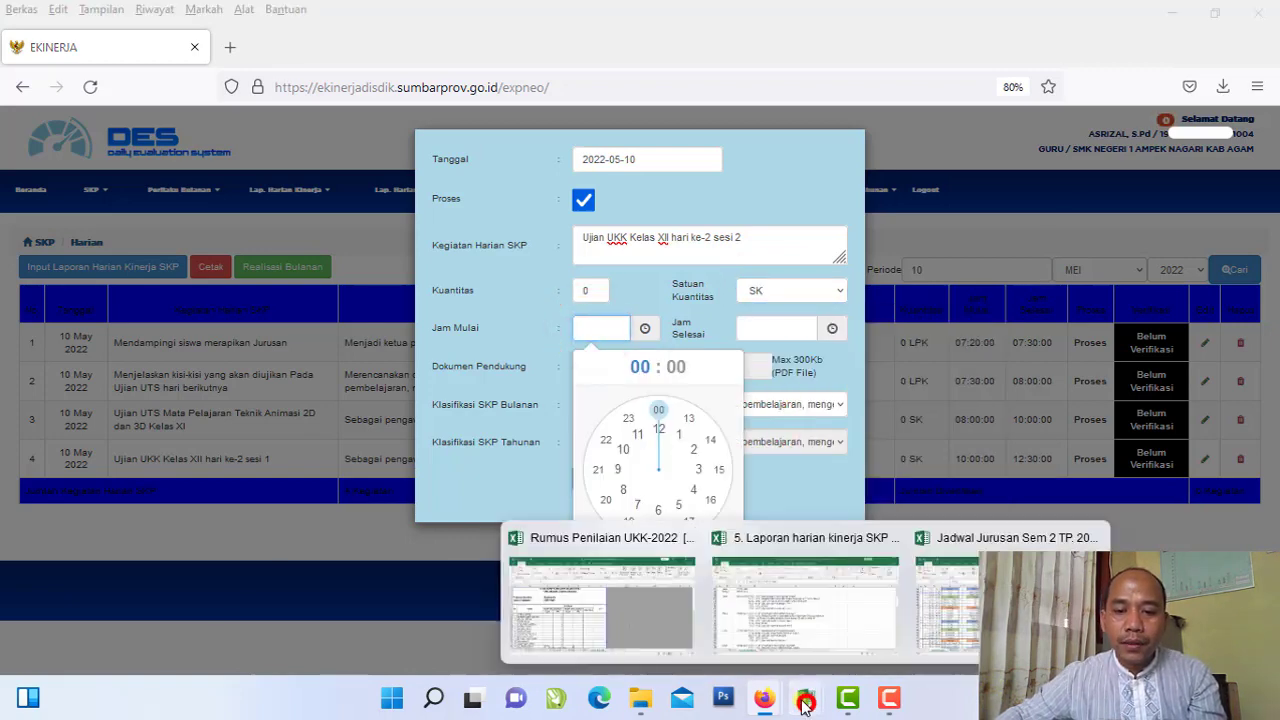
click(766, 627)
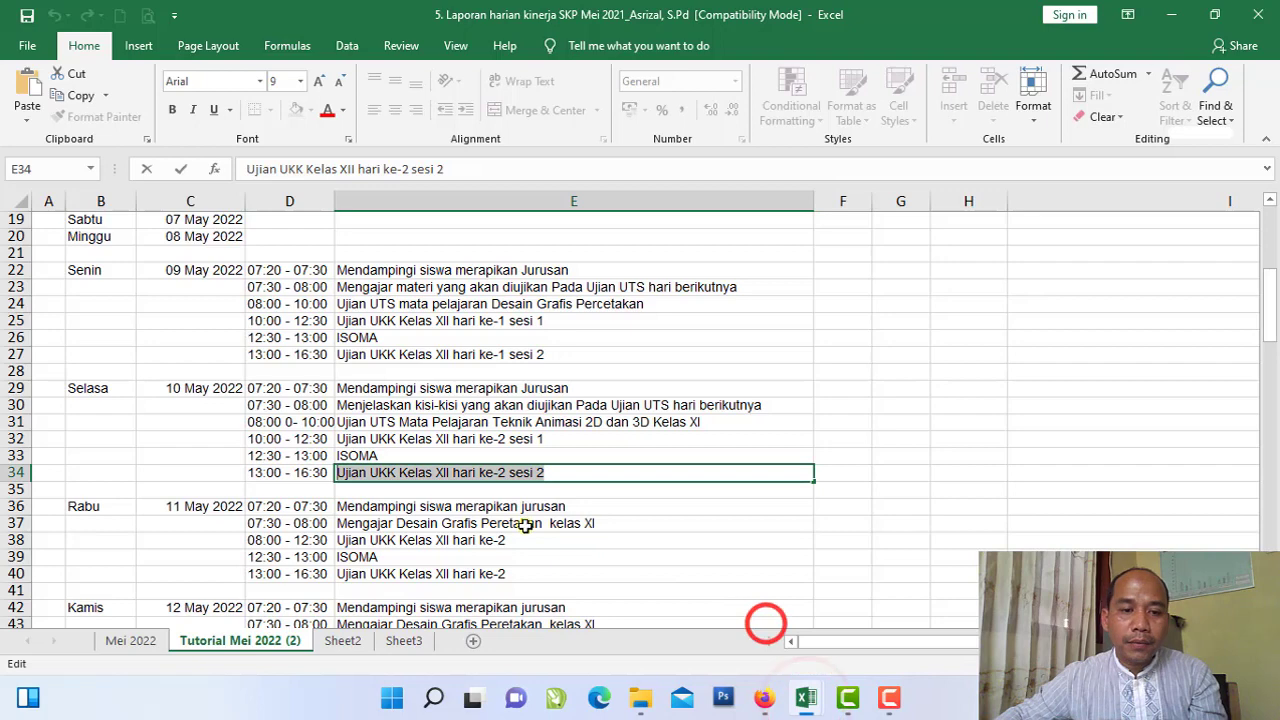
click(288, 474)
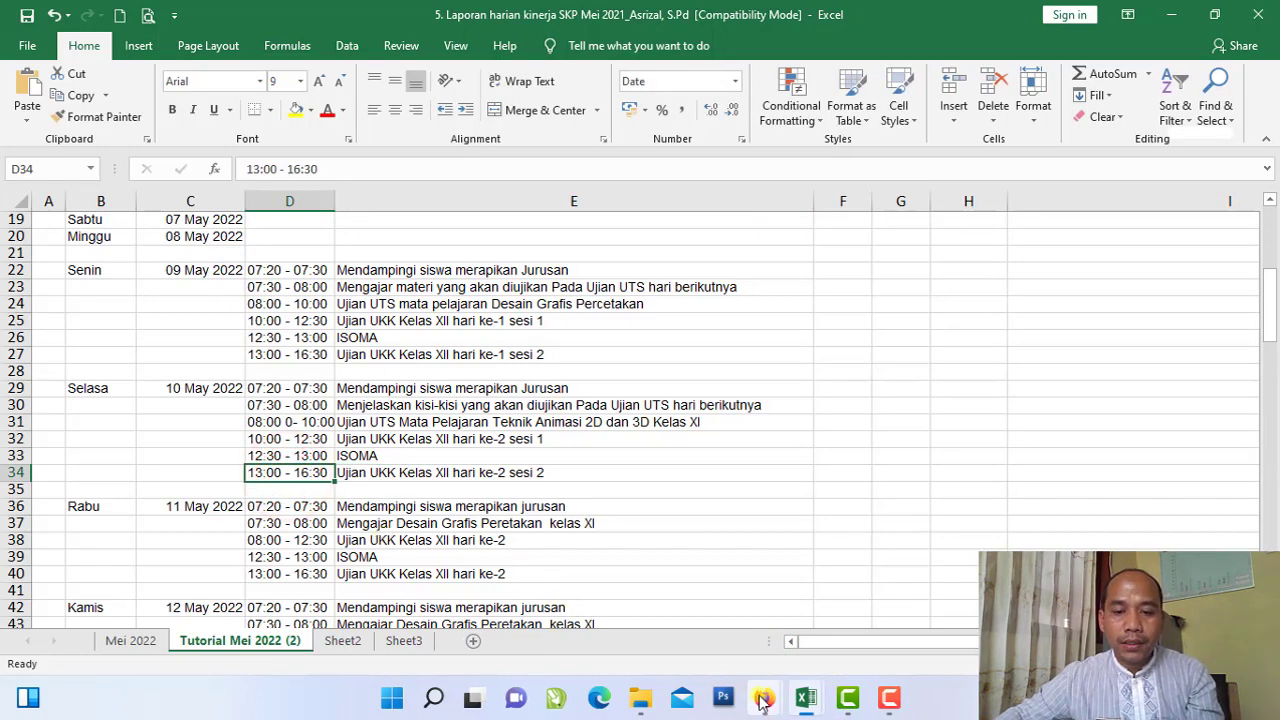
mouse_move(764, 697)
click(806, 636)
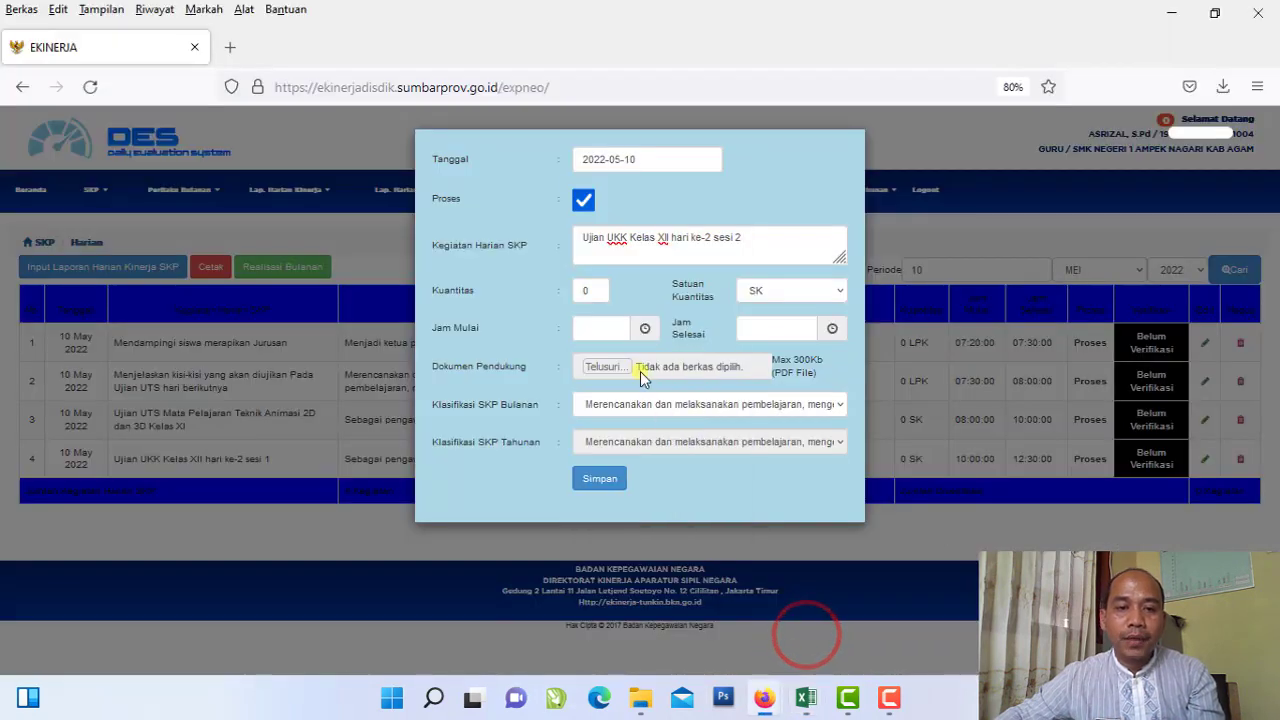
click(601, 328)
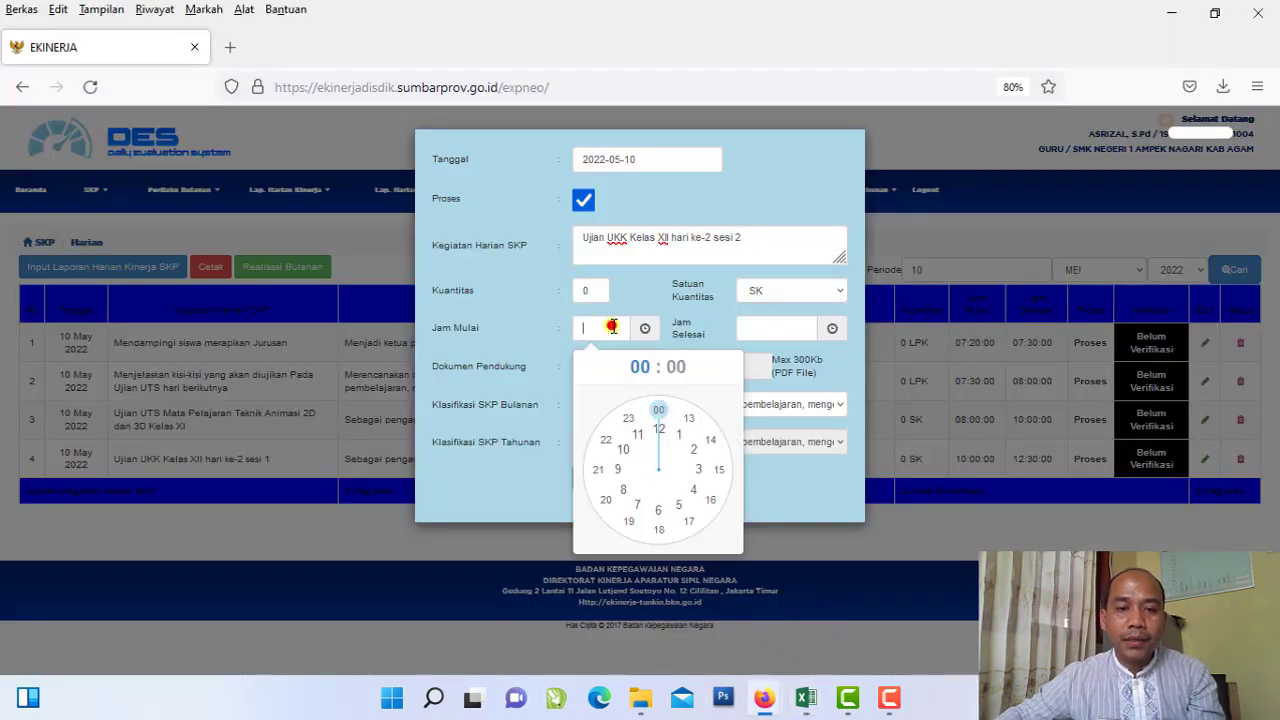
click(689, 420)
click(659, 410)
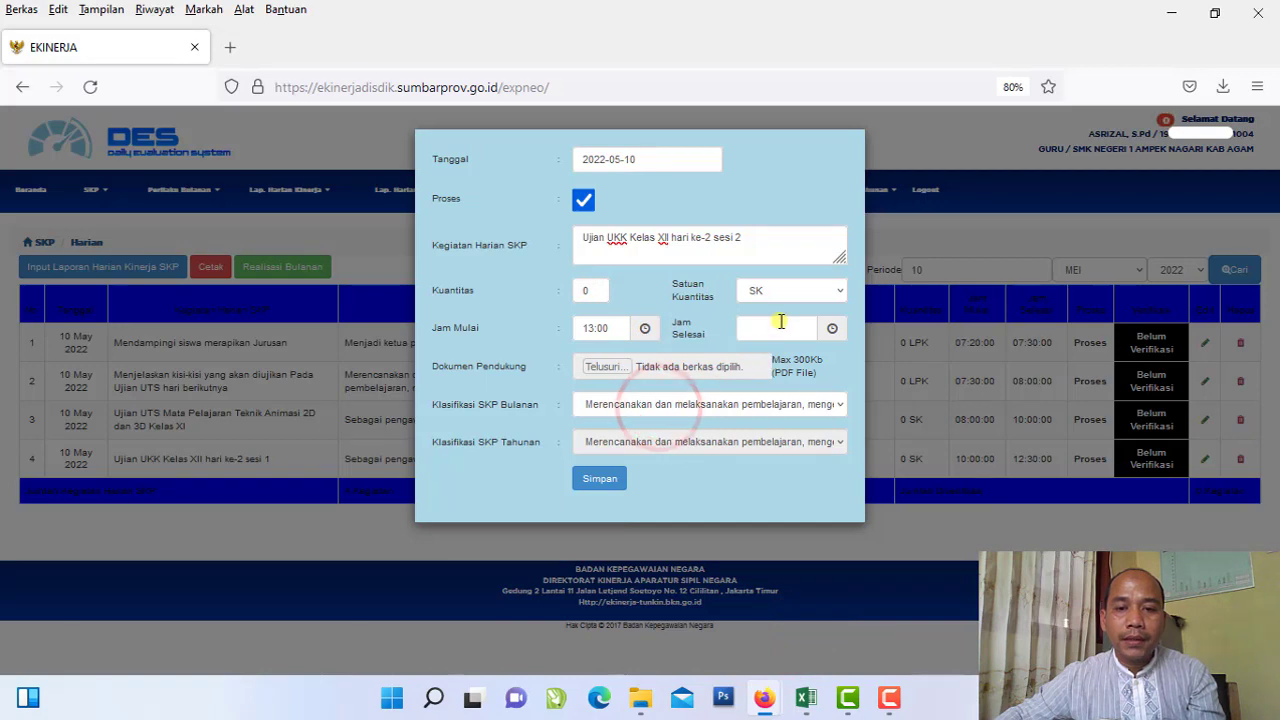
click(777, 326)
click(877, 496)
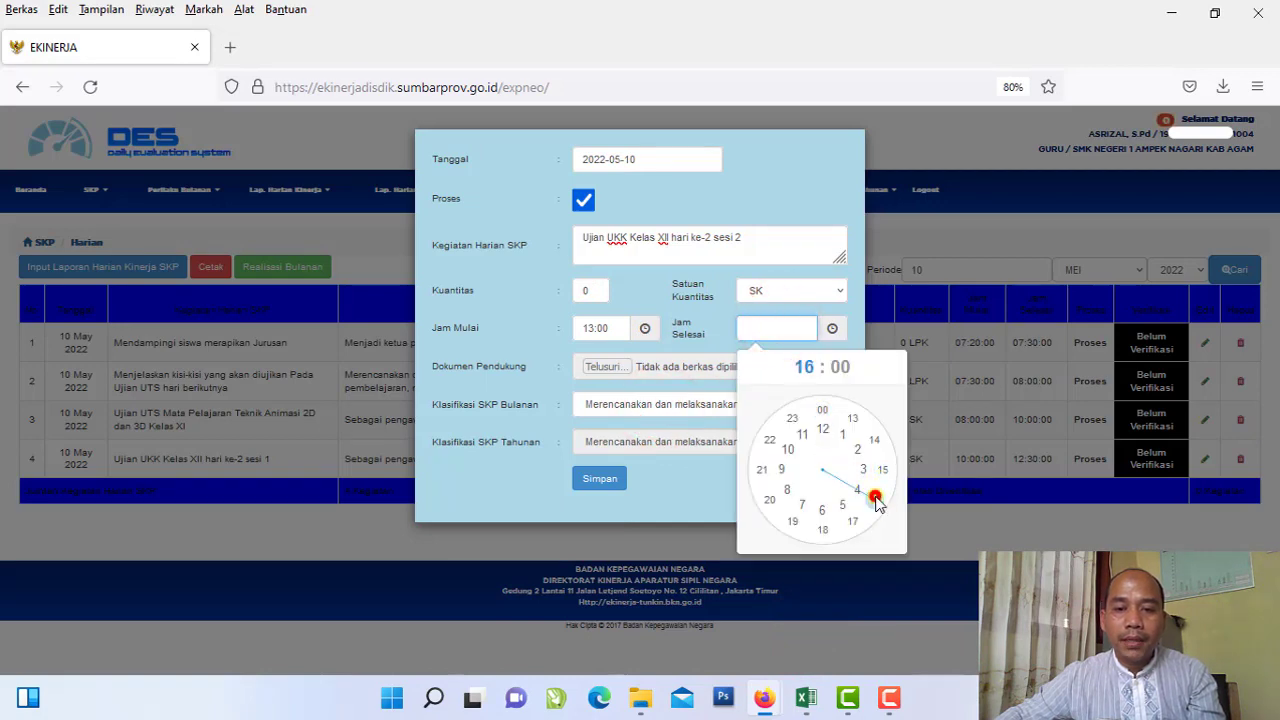
click(820, 527)
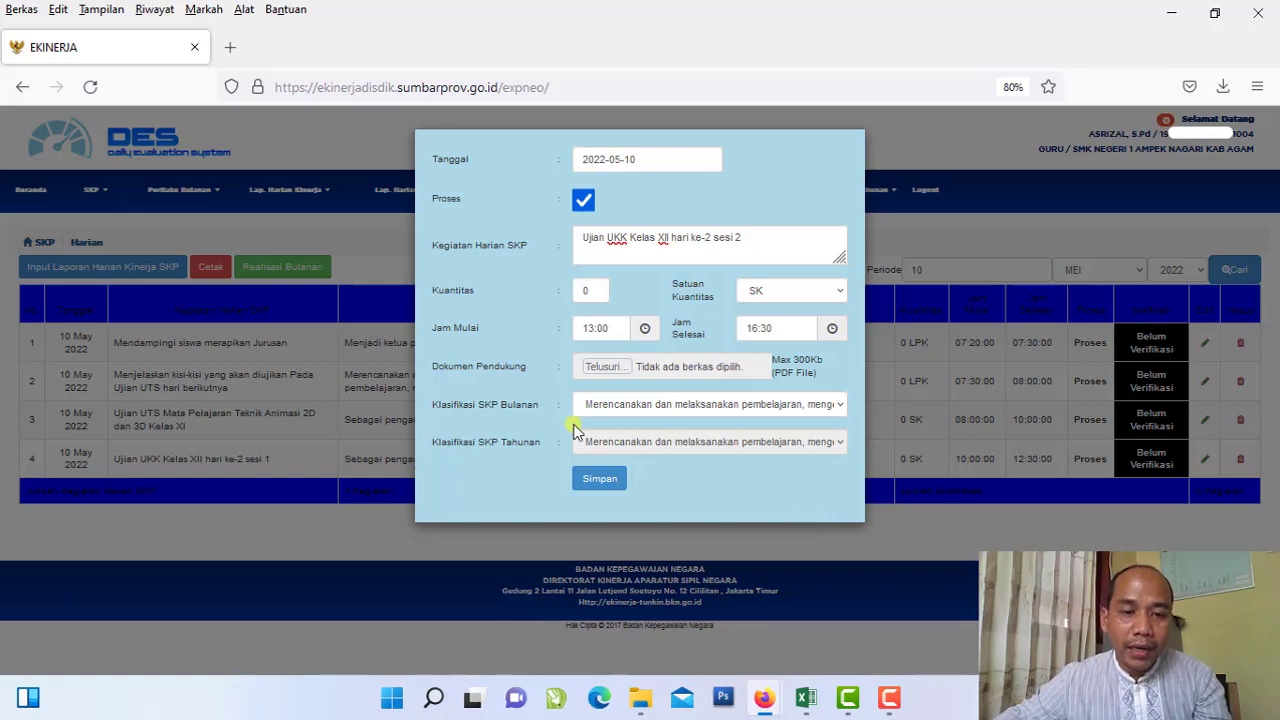
Step: Set Klasifikasi SKP Bulanan to the "Sebagai pengawas ujian" option for tingkat nasional and save the sesi 2 activity, accepting the confirmations
click(545, 413)
click(636, 406)
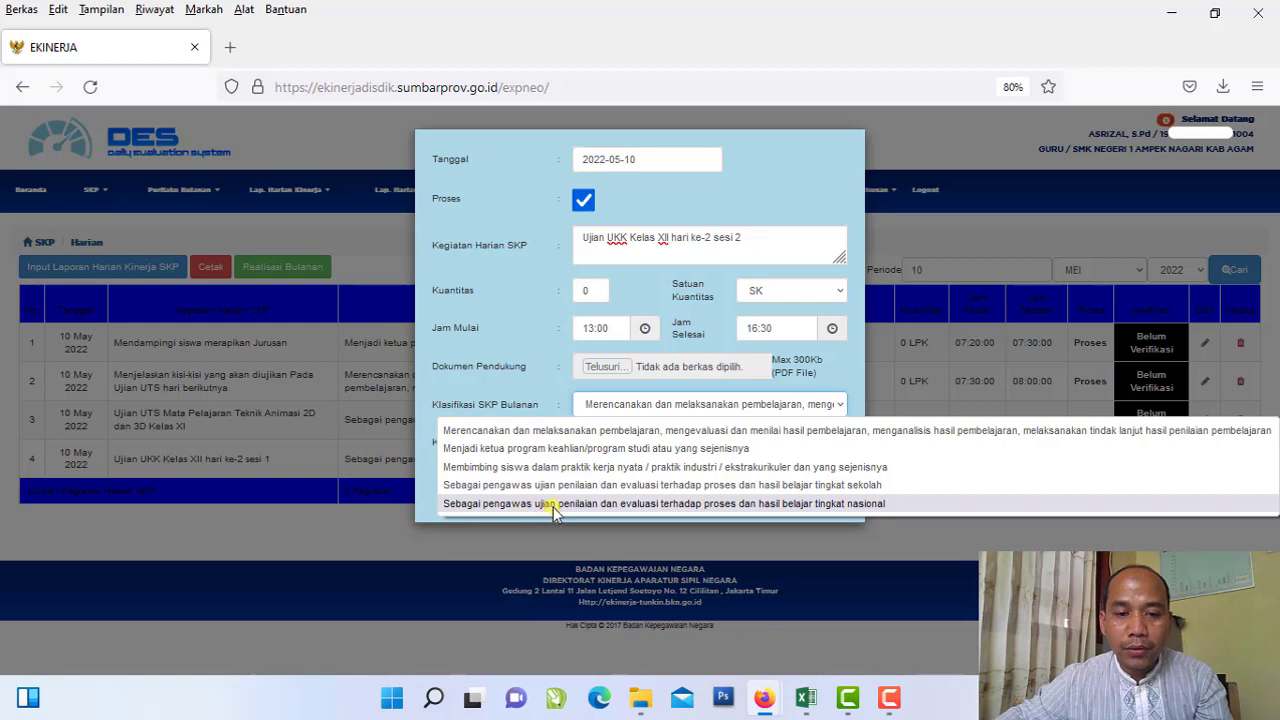
click(803, 504)
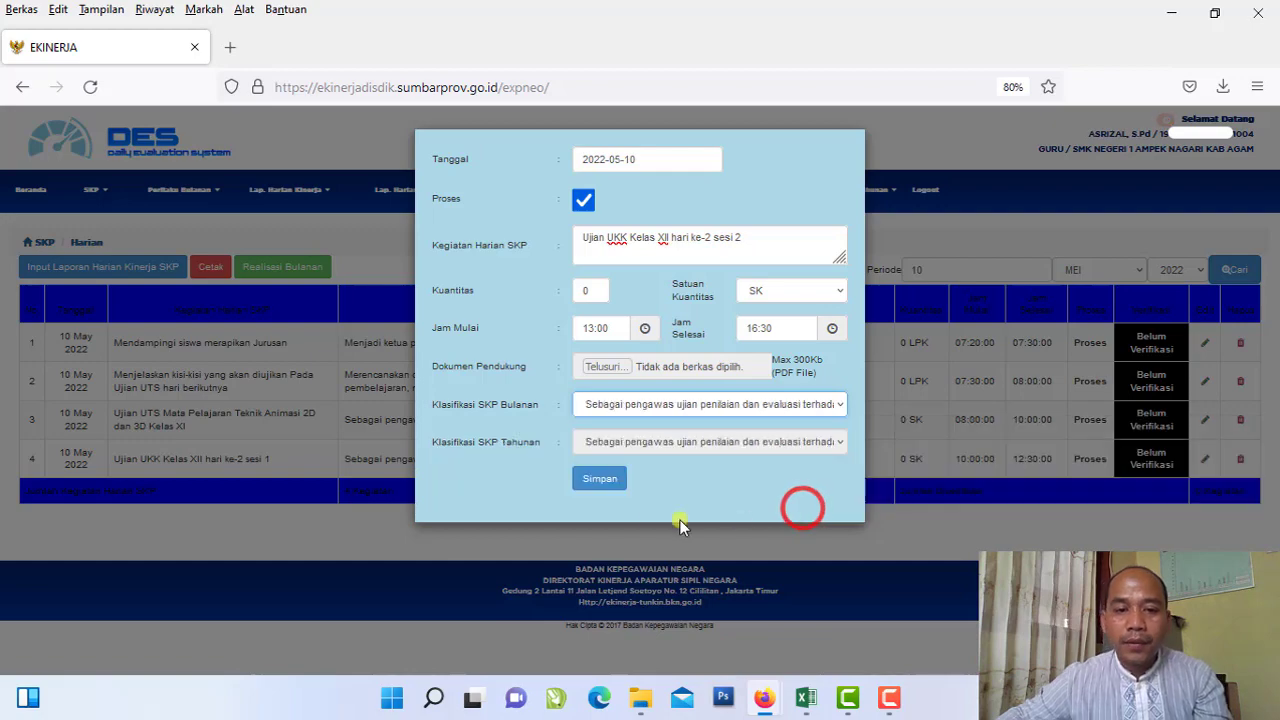
click(618, 484)
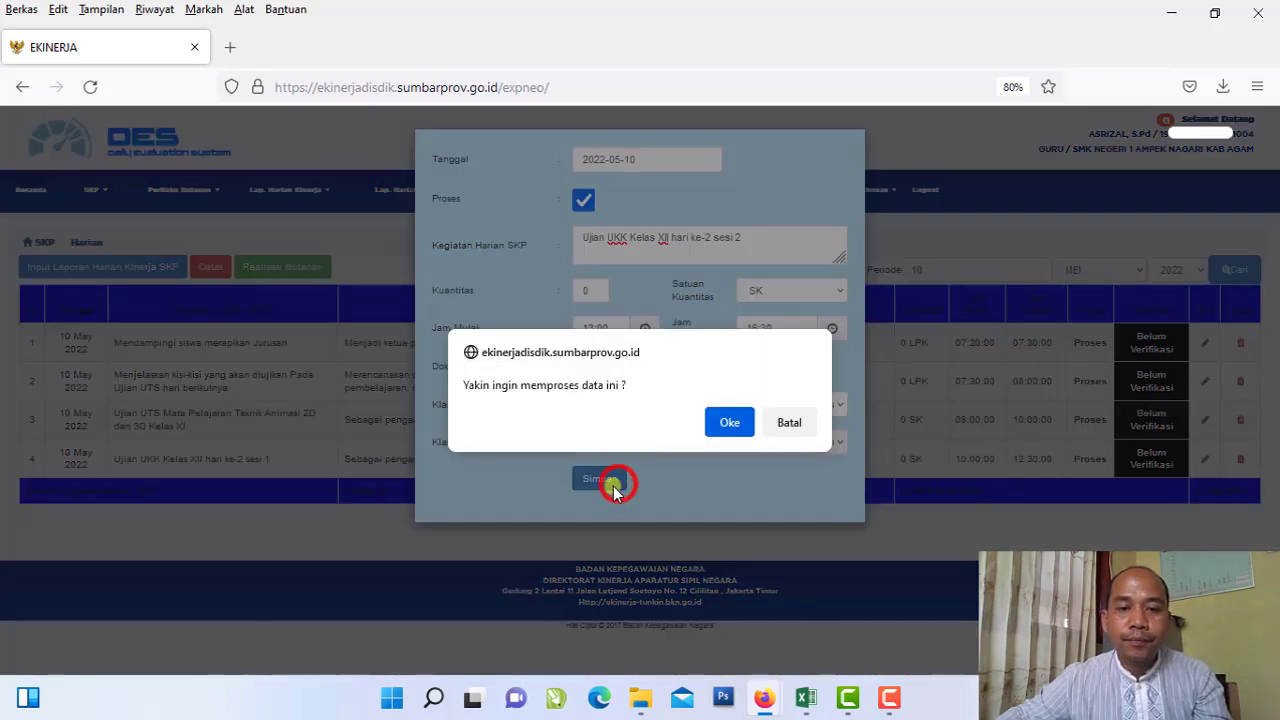
click(713, 427)
click(778, 449)
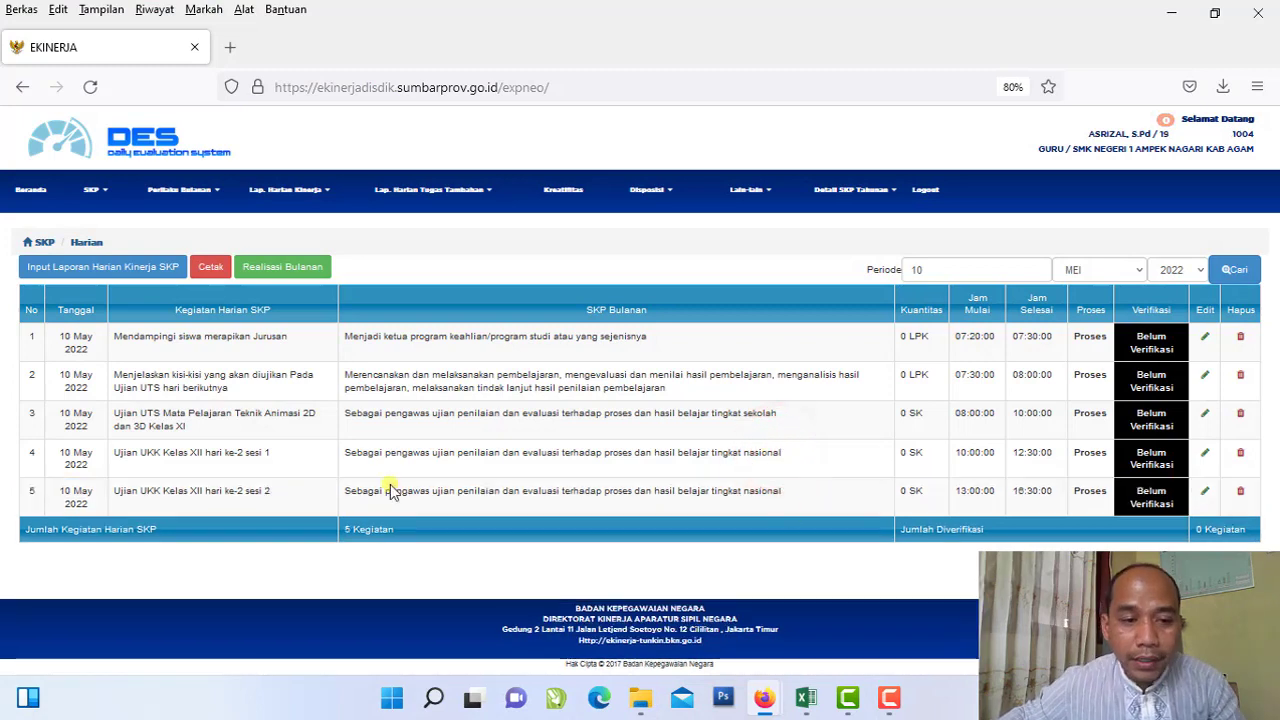
Step: Review the saved 10 May 2022 activities, examining their dates, start and end times and SKP Bulanan classifications
click(310, 495)
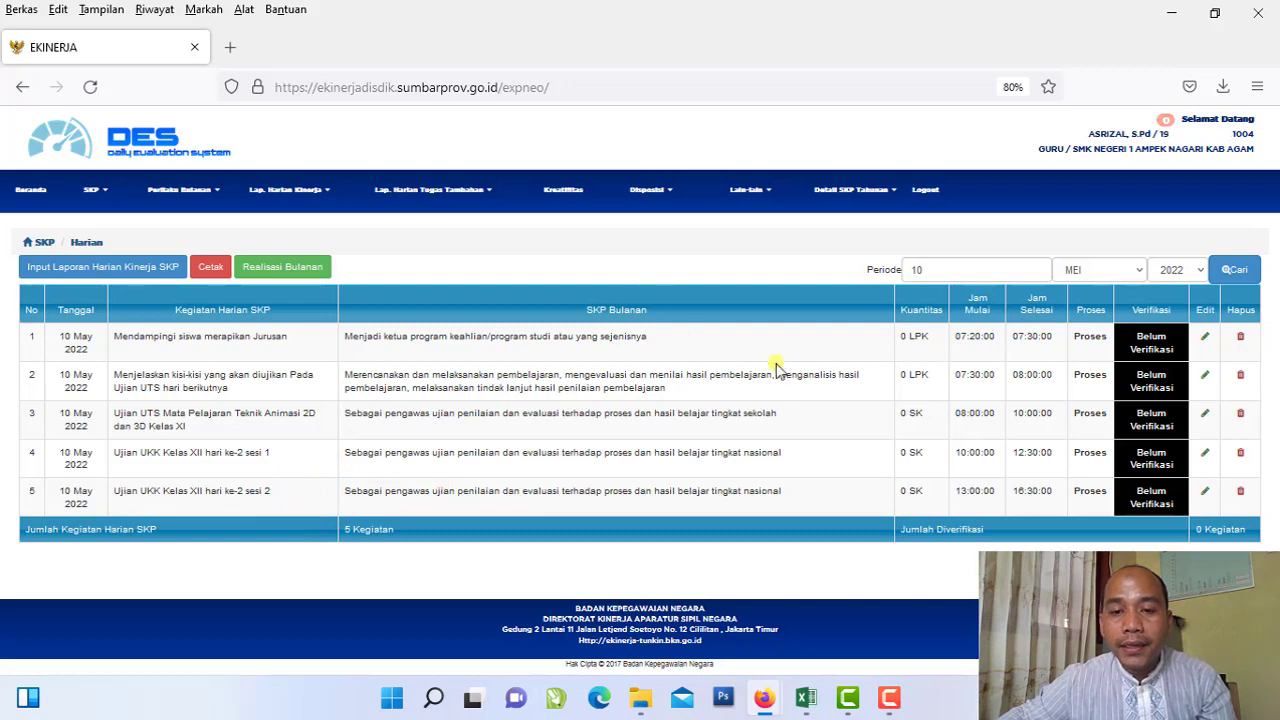
double_click(957, 336)
double_click(1025, 490)
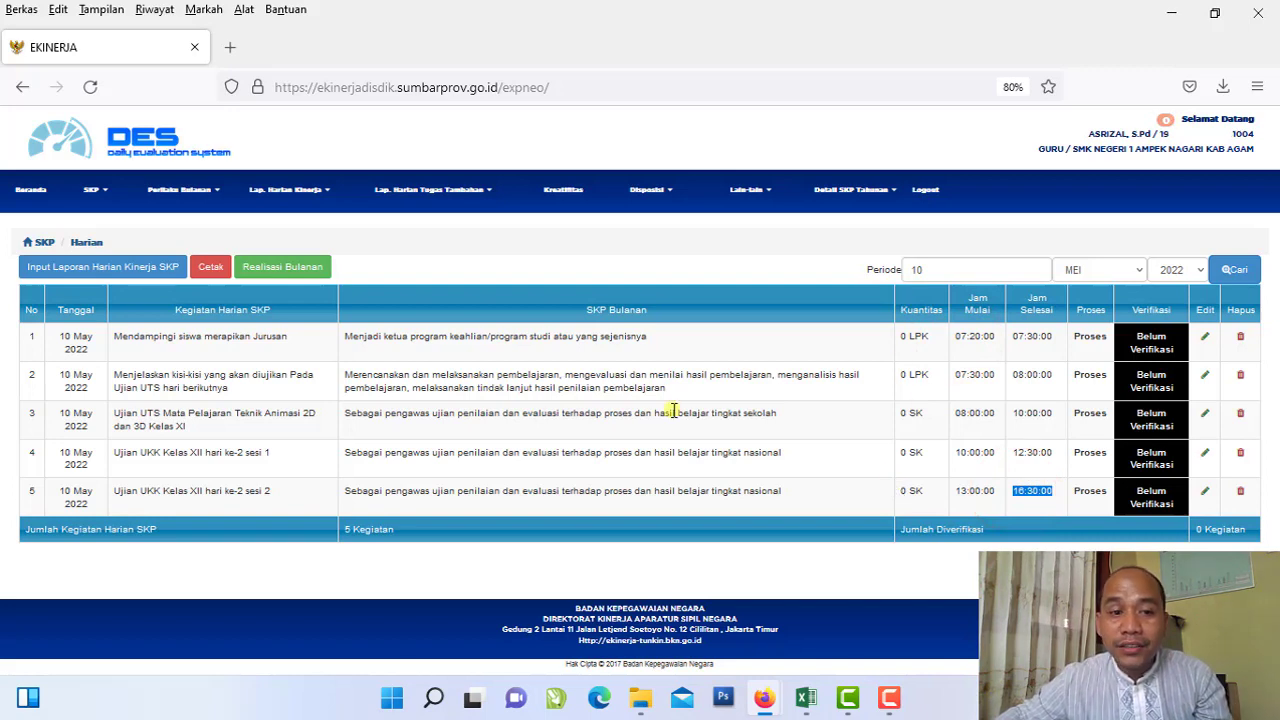
click(72, 341)
click(74, 373)
click(79, 411)
click(77, 466)
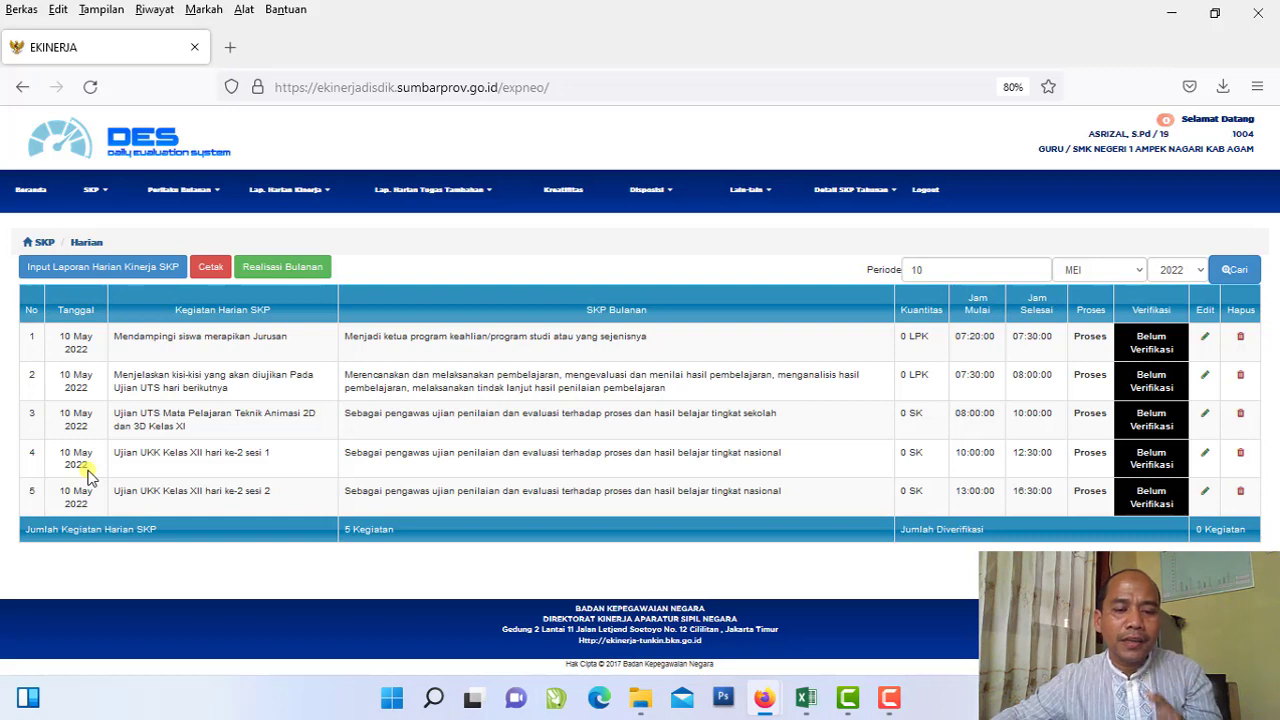
click(469, 375)
click(458, 424)
click(455, 483)
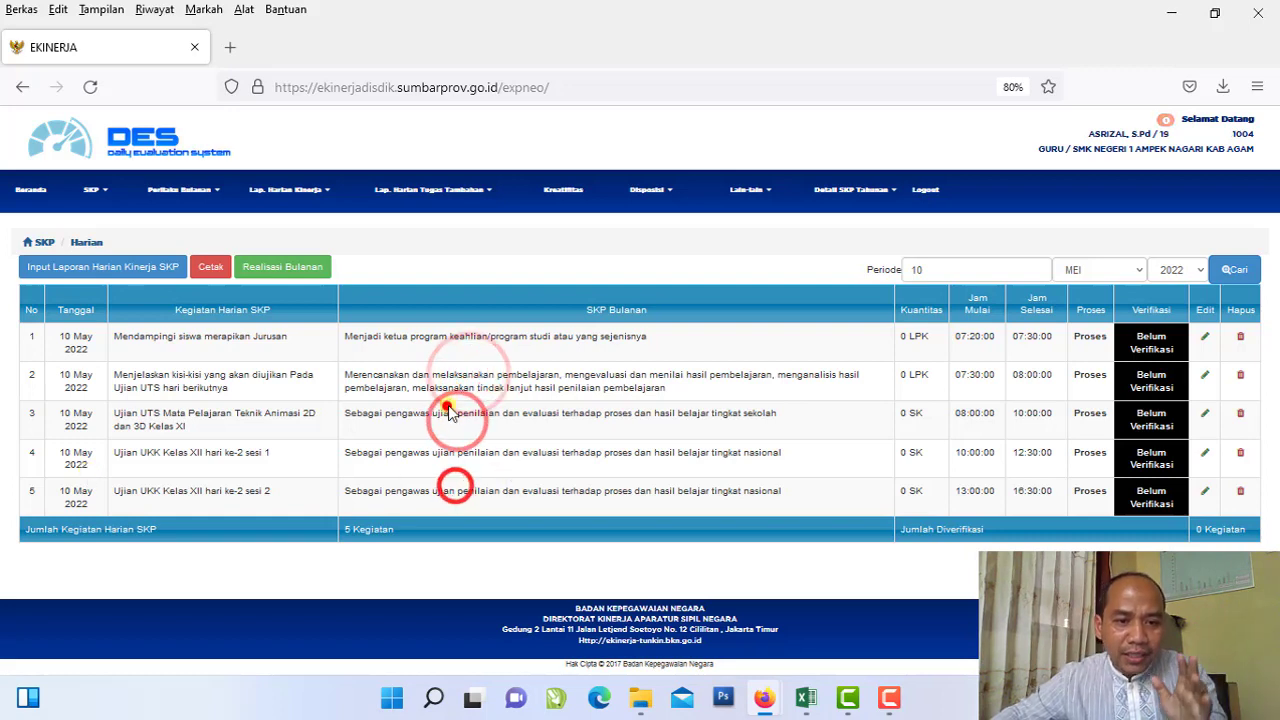
click(461, 345)
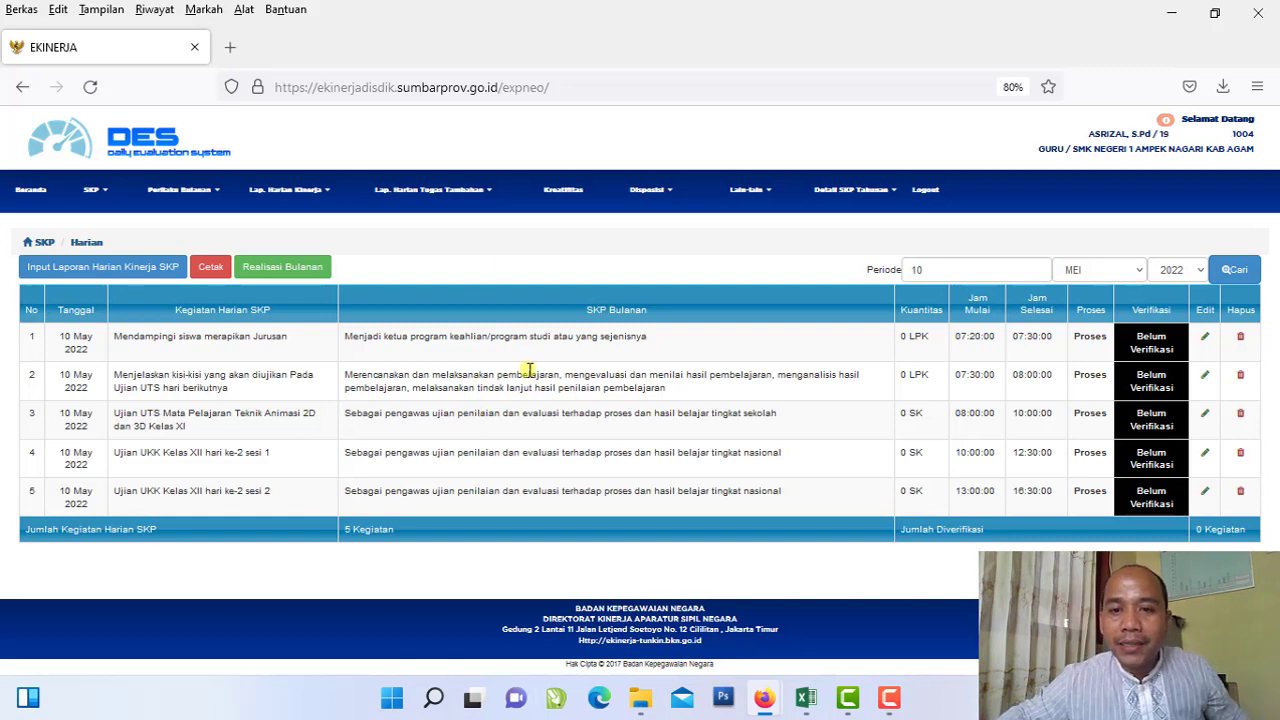
Step: List all daily SKP activities for MEI 2022 by clearing the day from the Periode filter and running the search
click(944, 270)
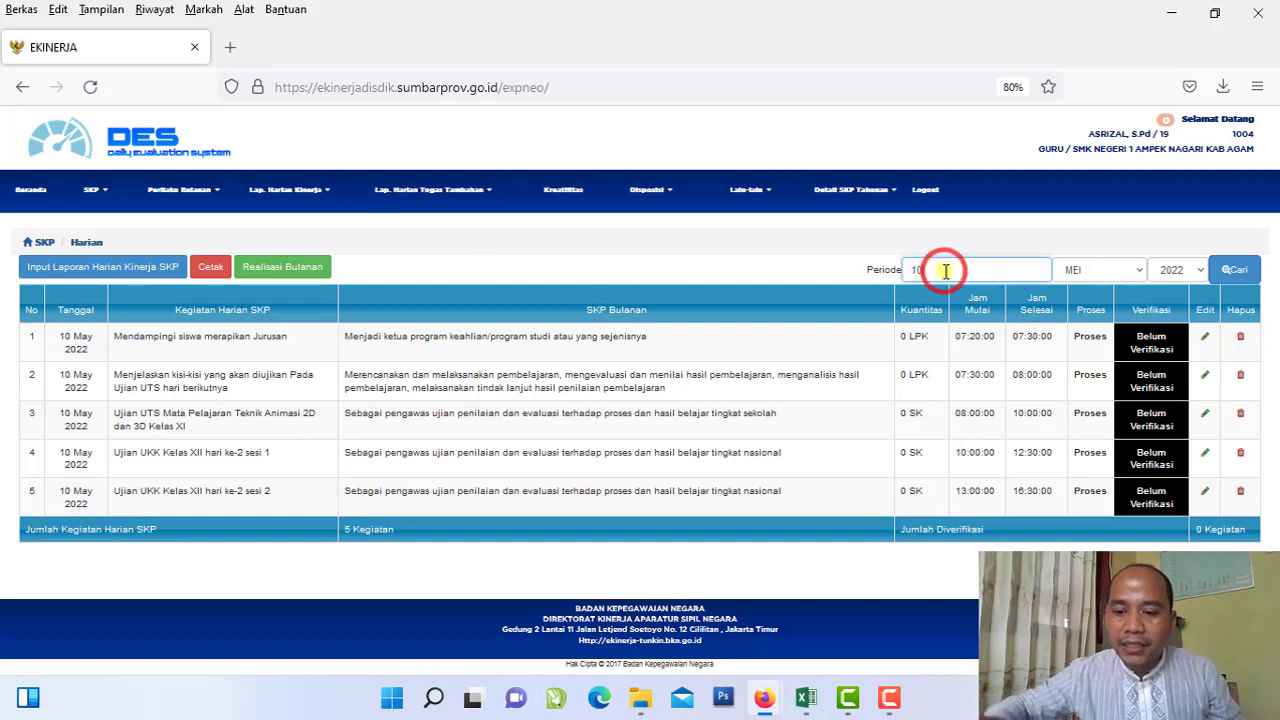
key(BackSpace)
key(BackSpace)
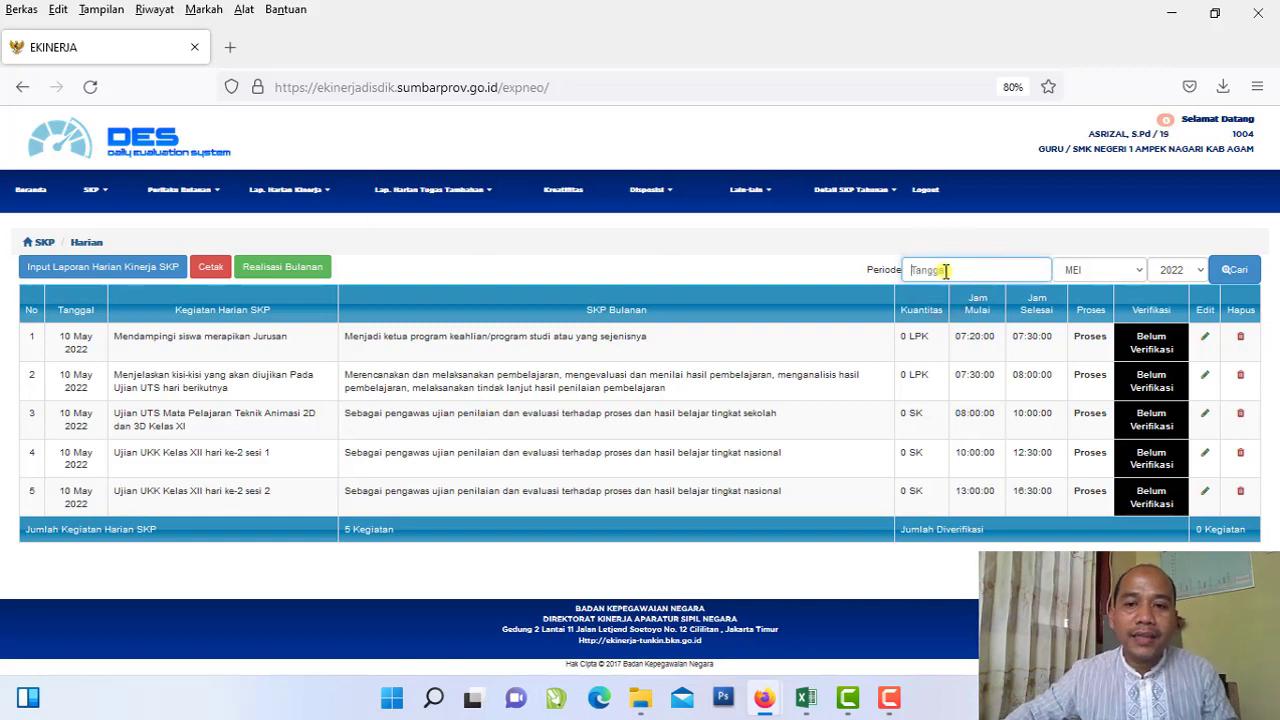
click(1119, 270)
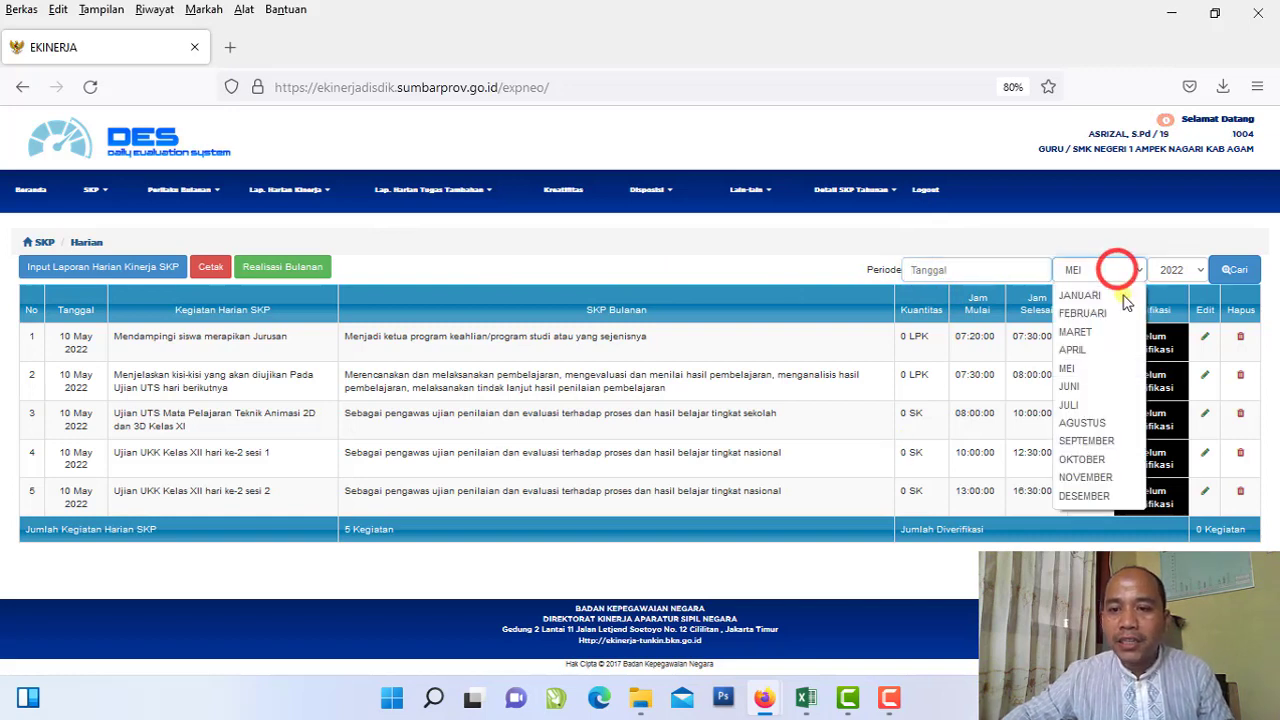
click(1090, 368)
click(1195, 271)
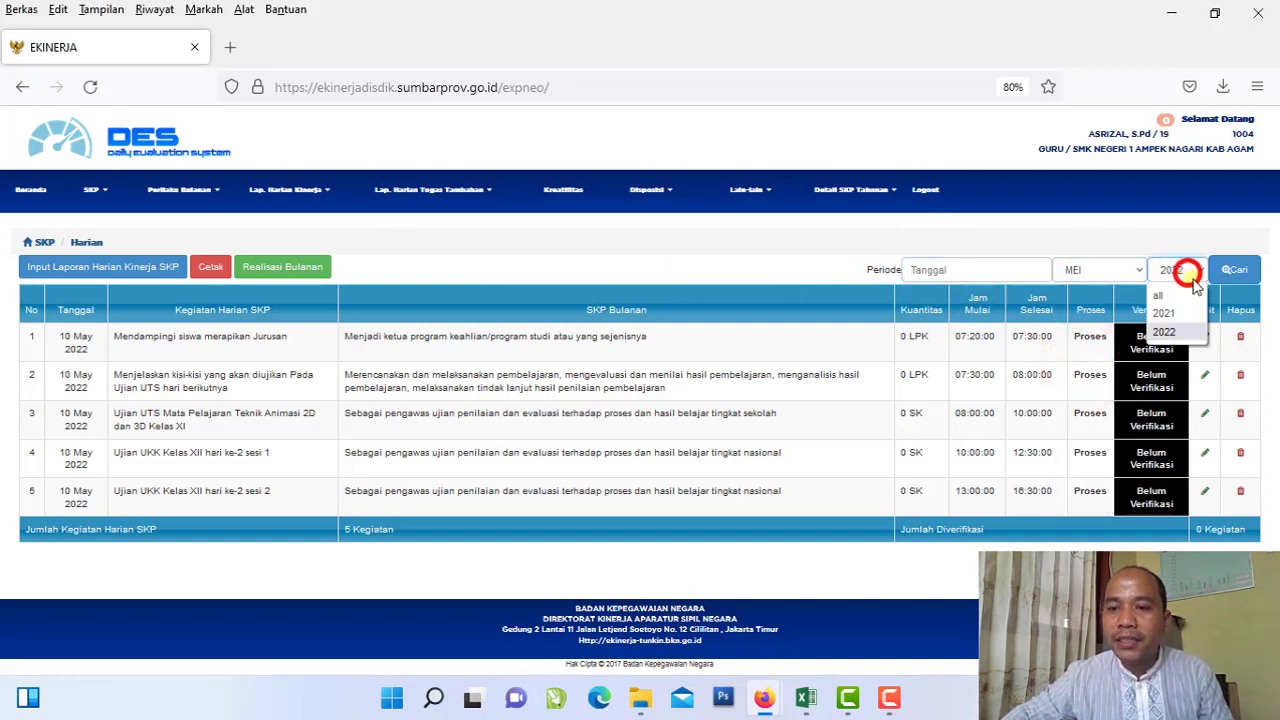
click(1174, 336)
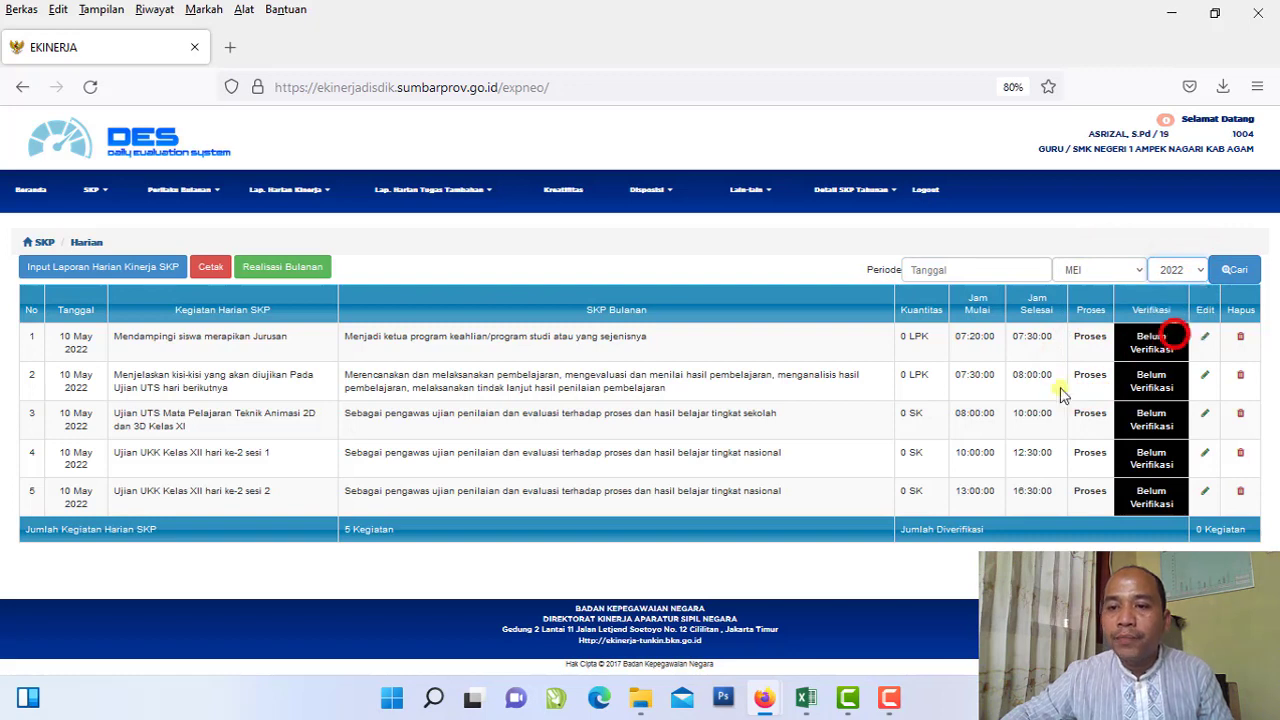
click(1220, 276)
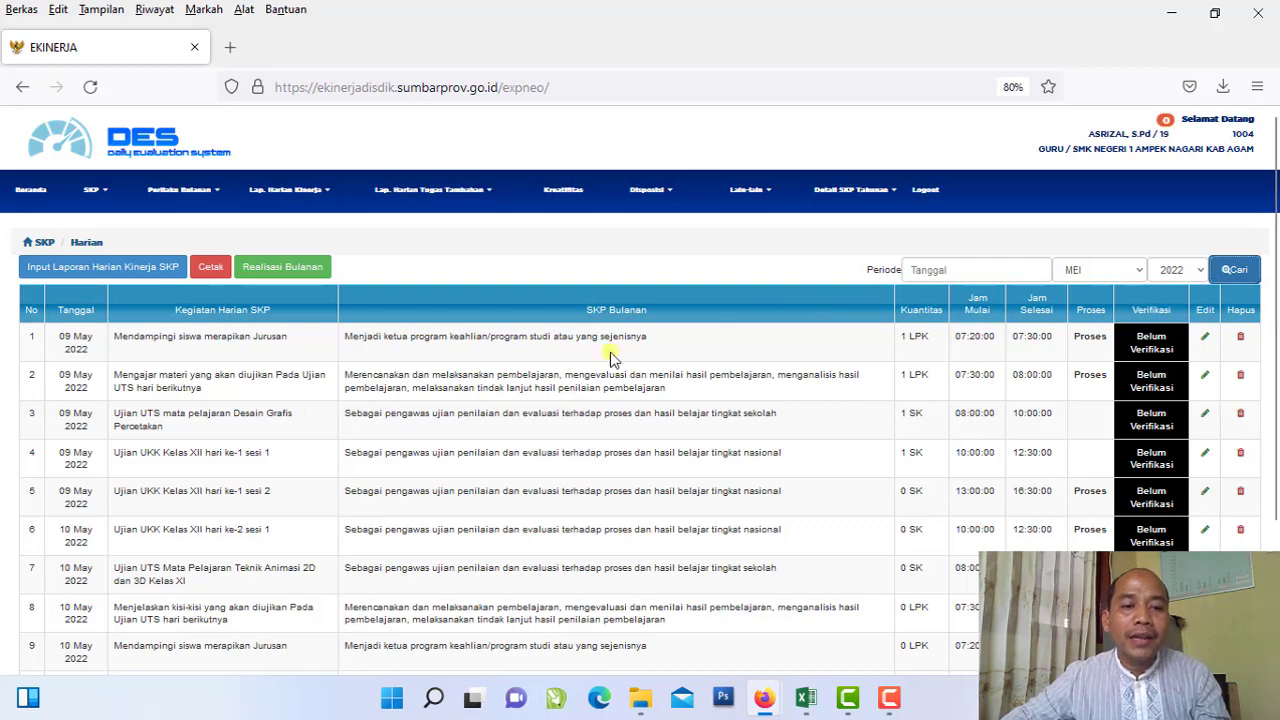
Step: Review the full MEI 2022 daily activity list, checking the dates of the 09 May and 10 May entries row by row
scroll(320, 380, down, 4)
scroll(312, 385, up, 4)
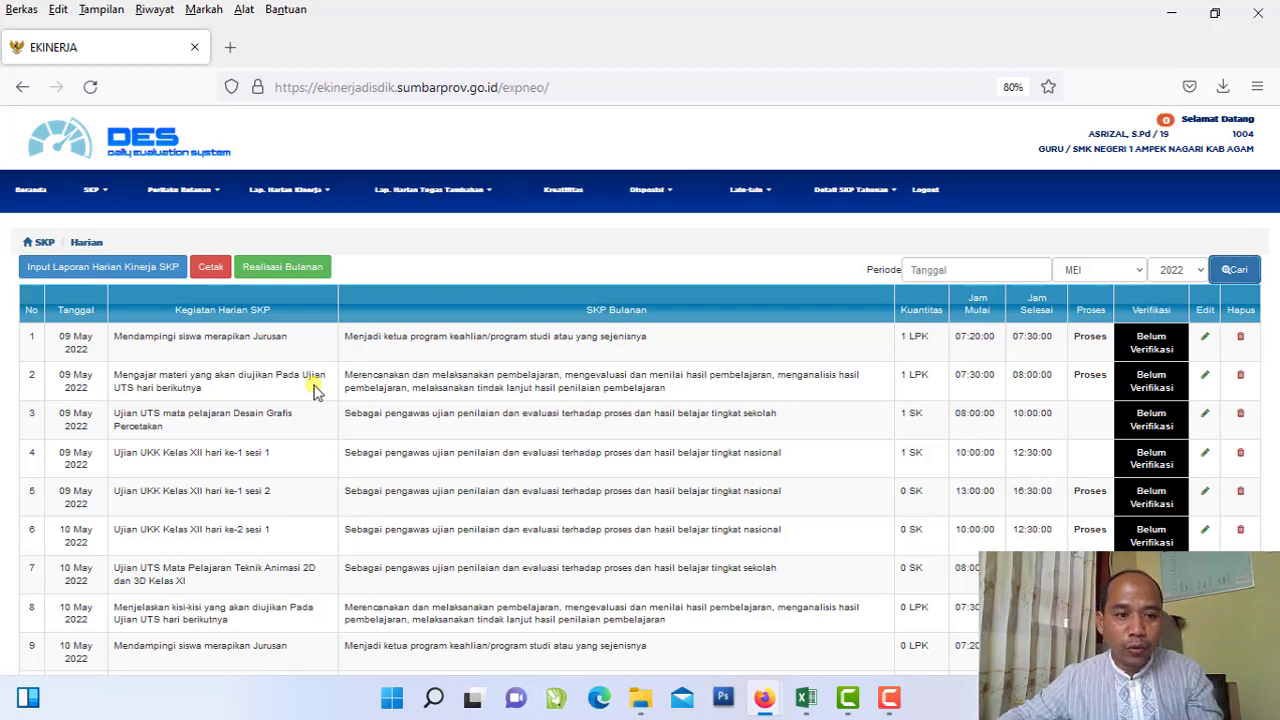
scroll(286, 406, down, 3)
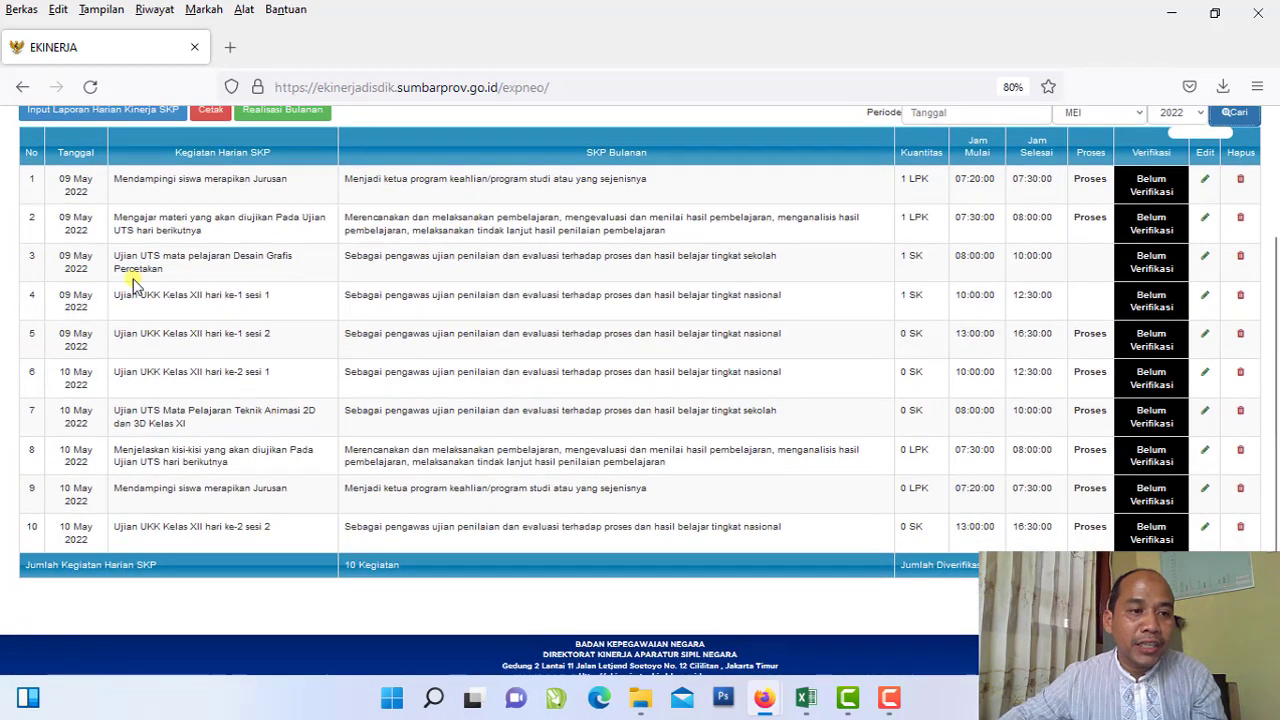
click(75, 188)
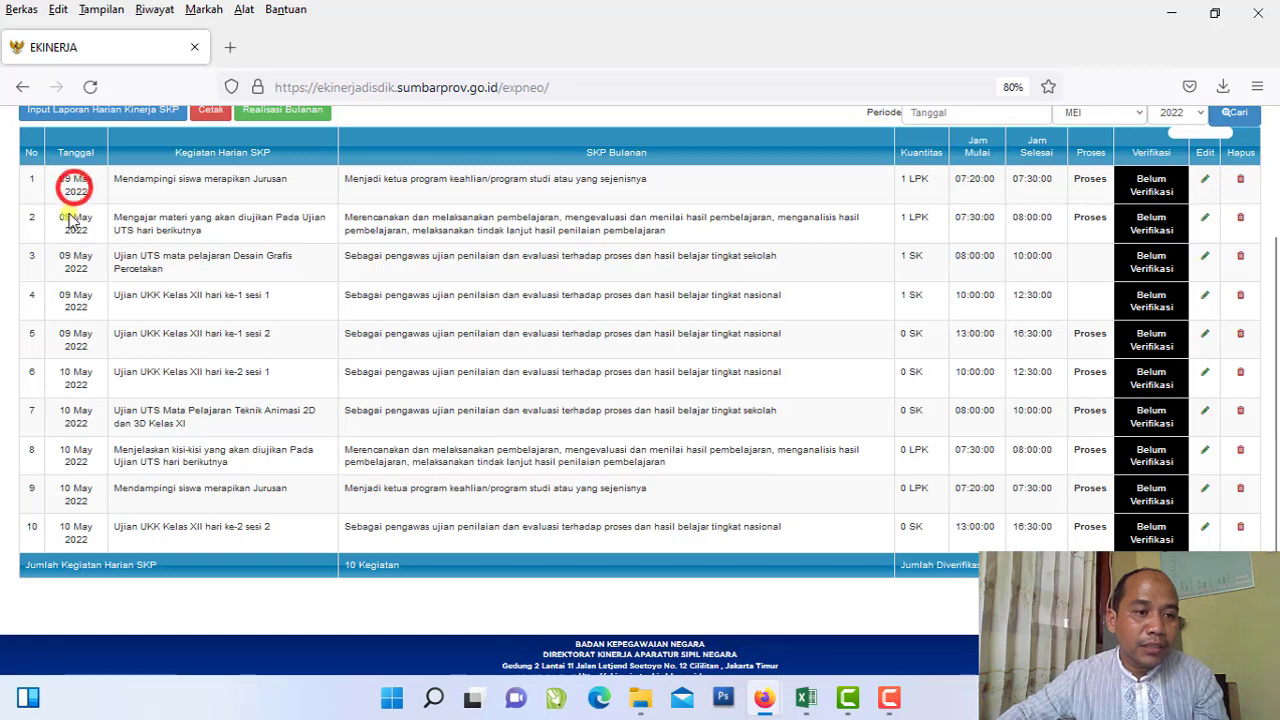
click(68, 213)
click(81, 263)
click(83, 294)
click(85, 332)
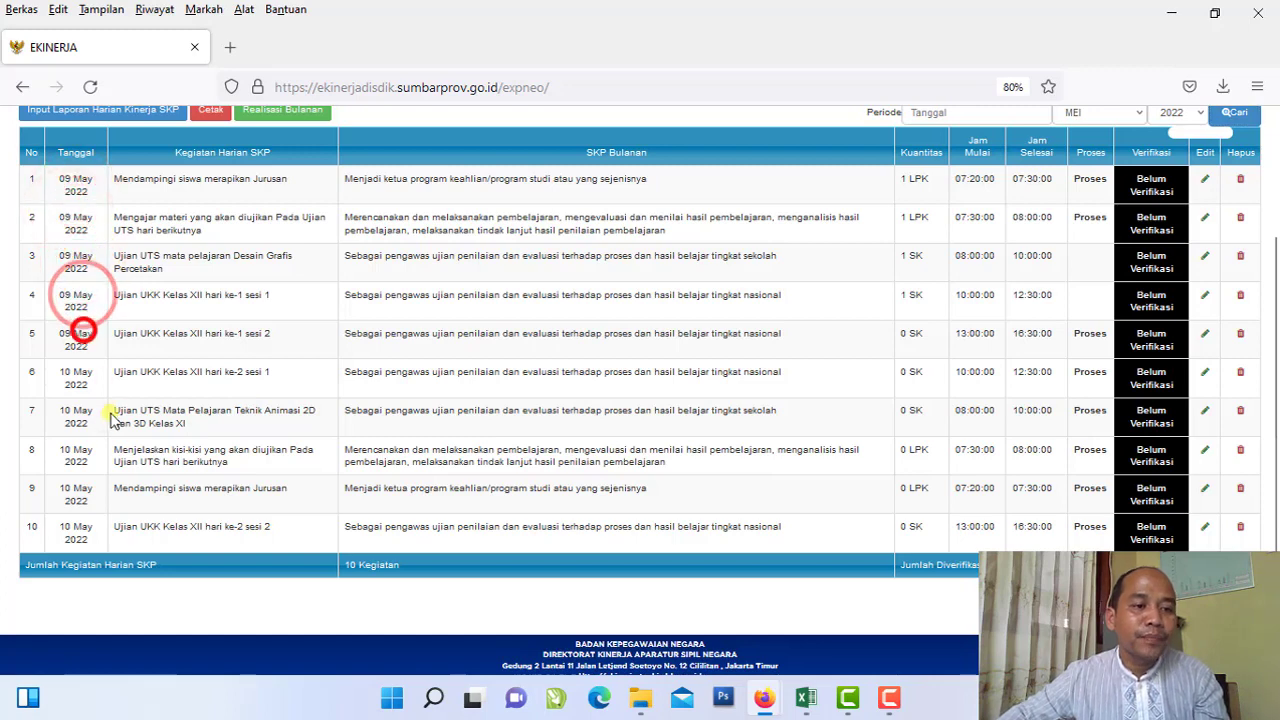
click(77, 383)
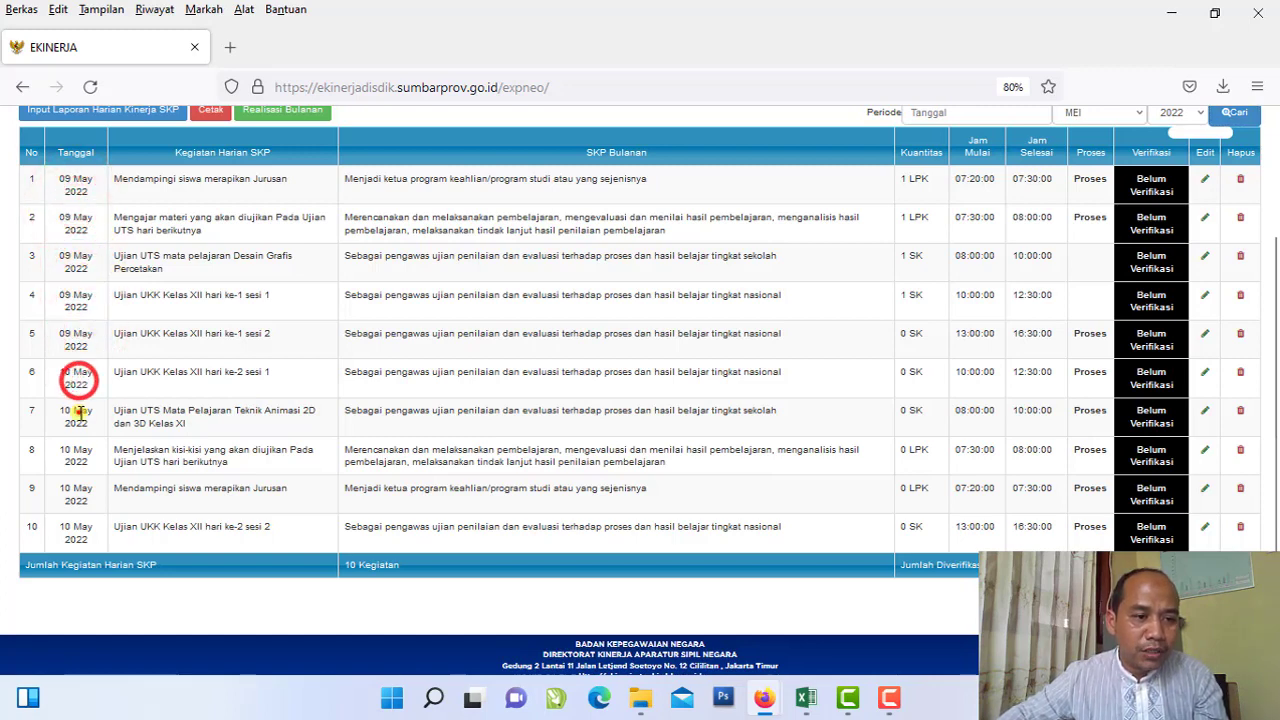
click(78, 412)
click(83, 450)
click(80, 489)
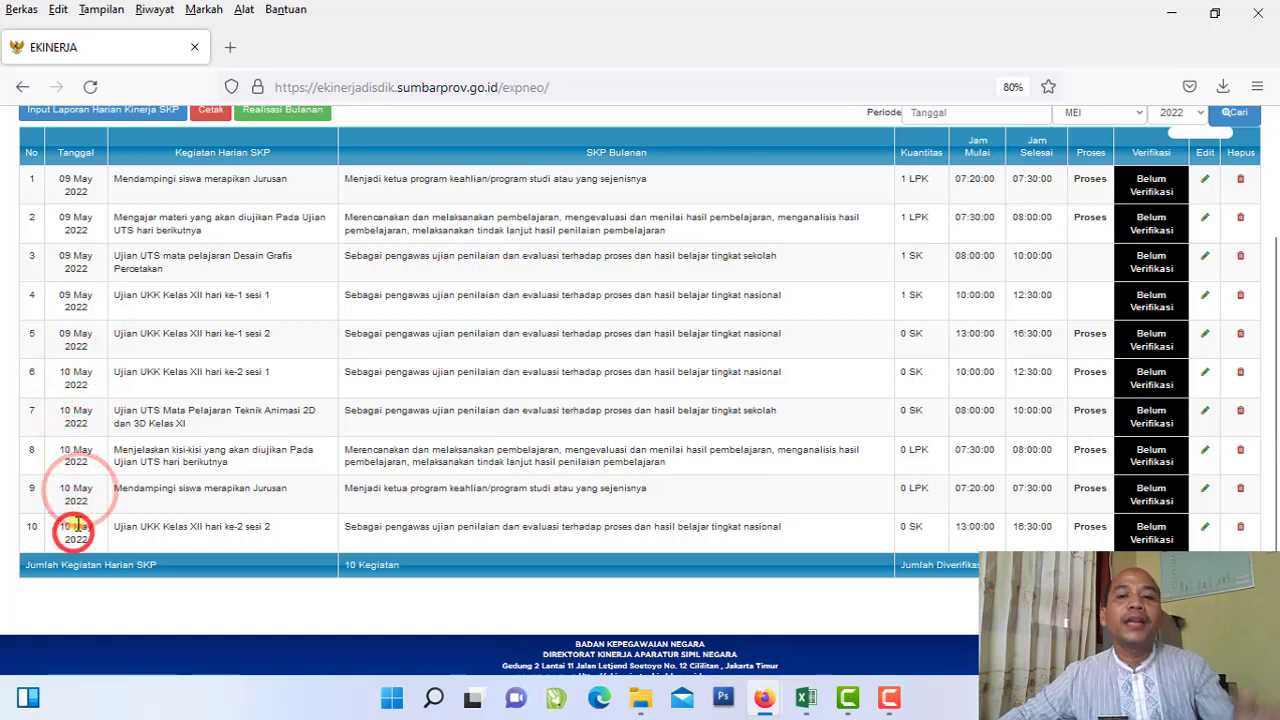
click(78, 525)
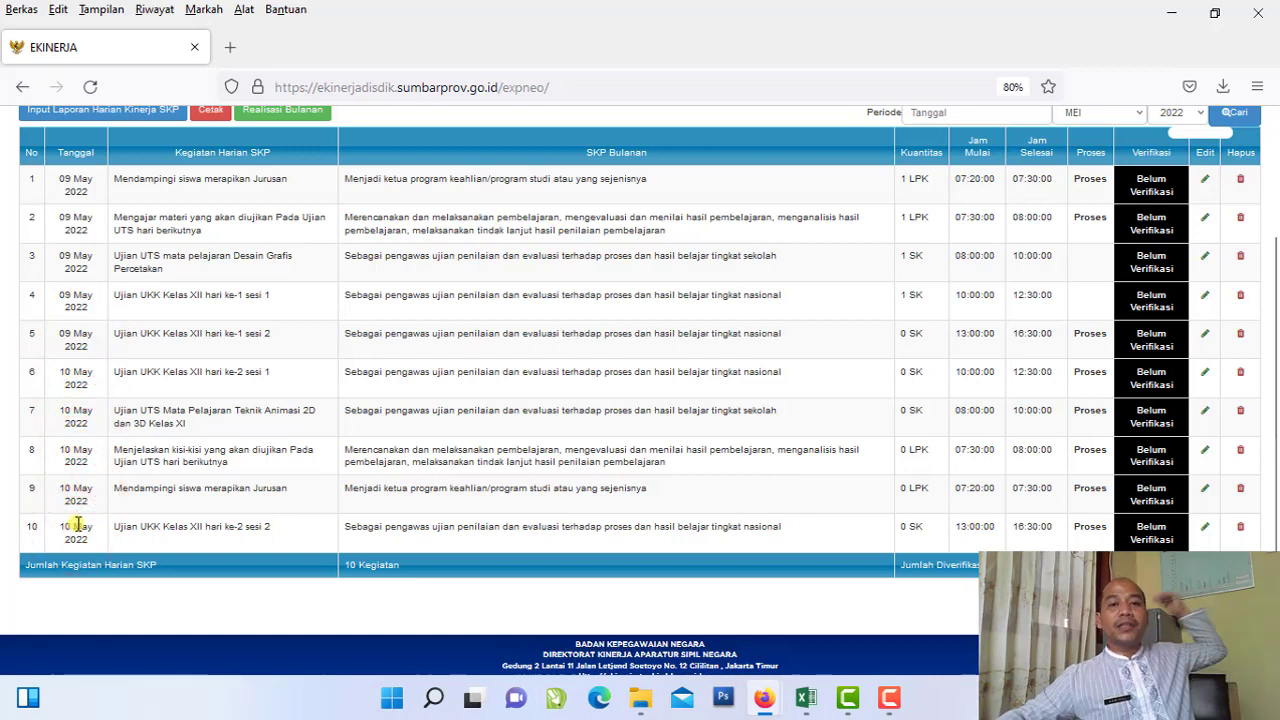
scroll(65, 530, up, 3)
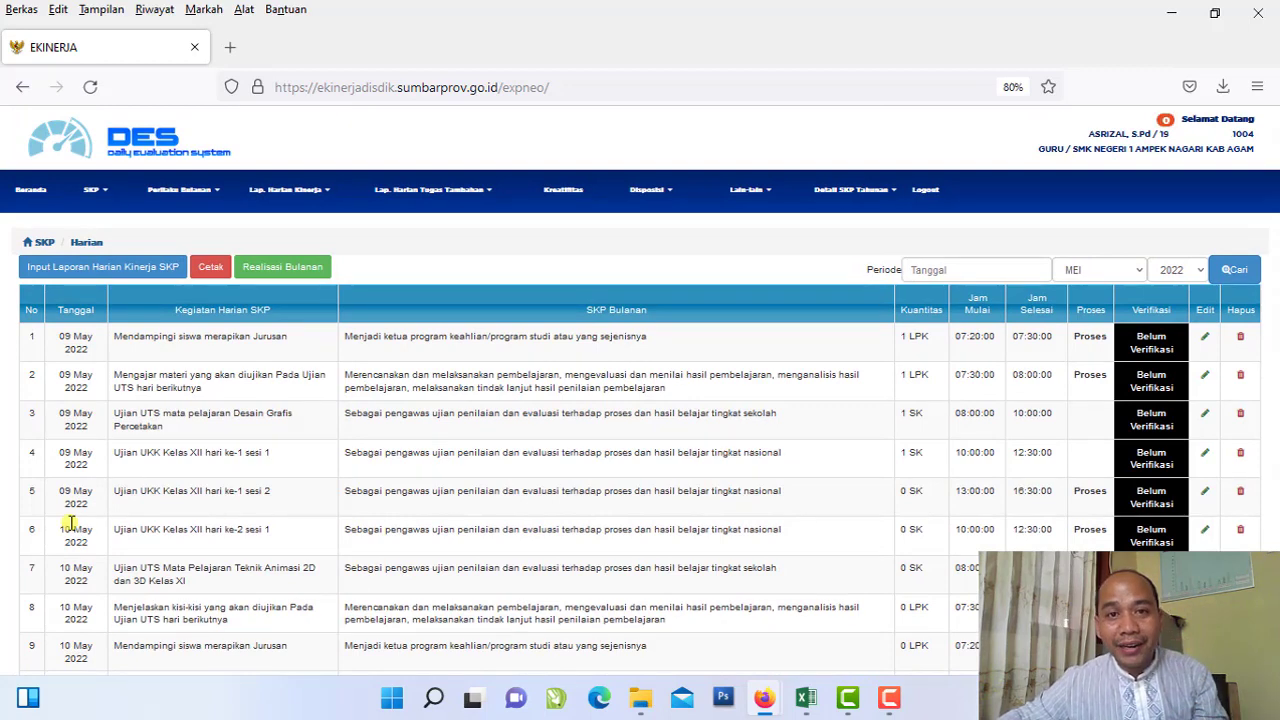
Step: Open the monthly SKP target and realisation overview for 2022 and show the Realisasi SKP Bulanan of MEI
click(94, 192)
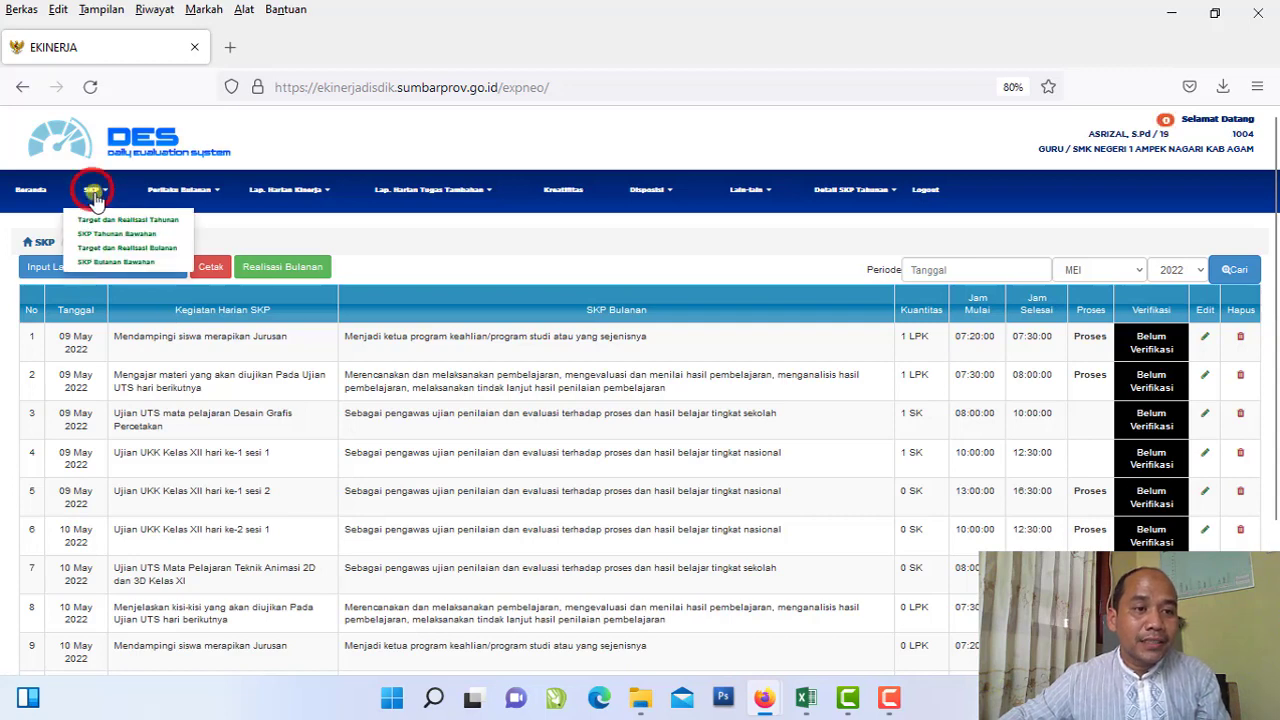
click(157, 248)
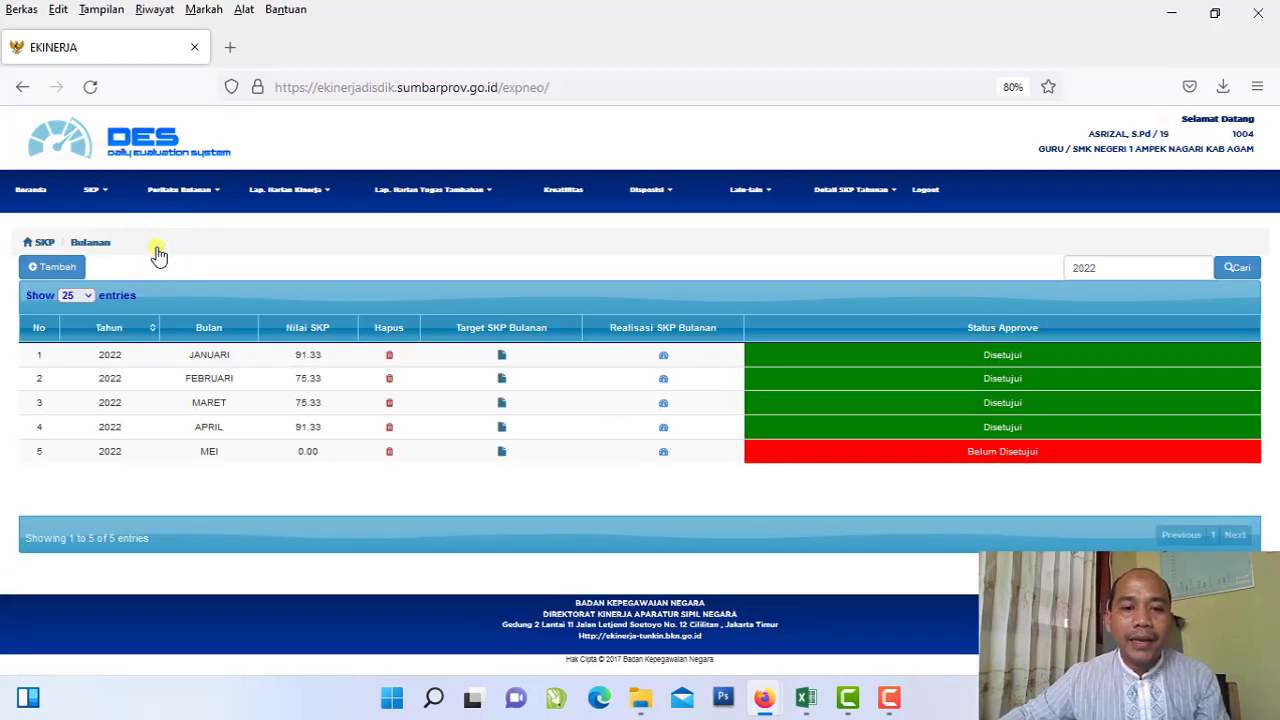
click(236, 455)
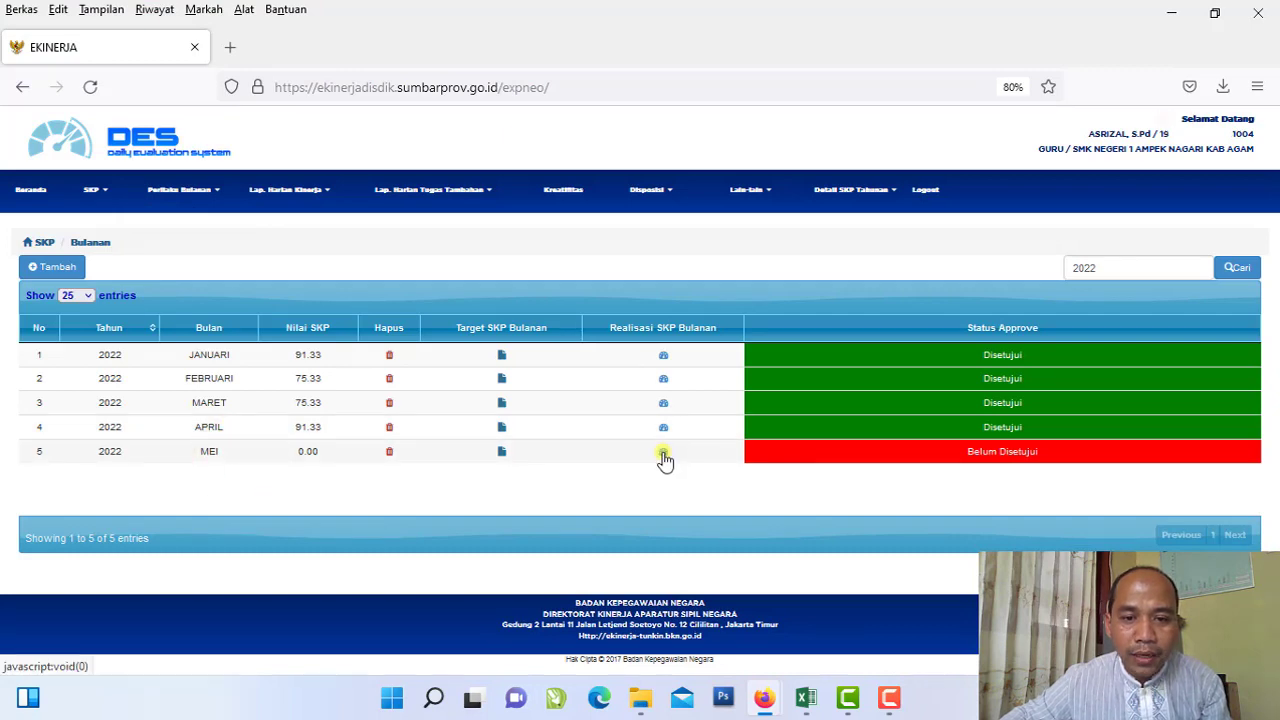
click(663, 456)
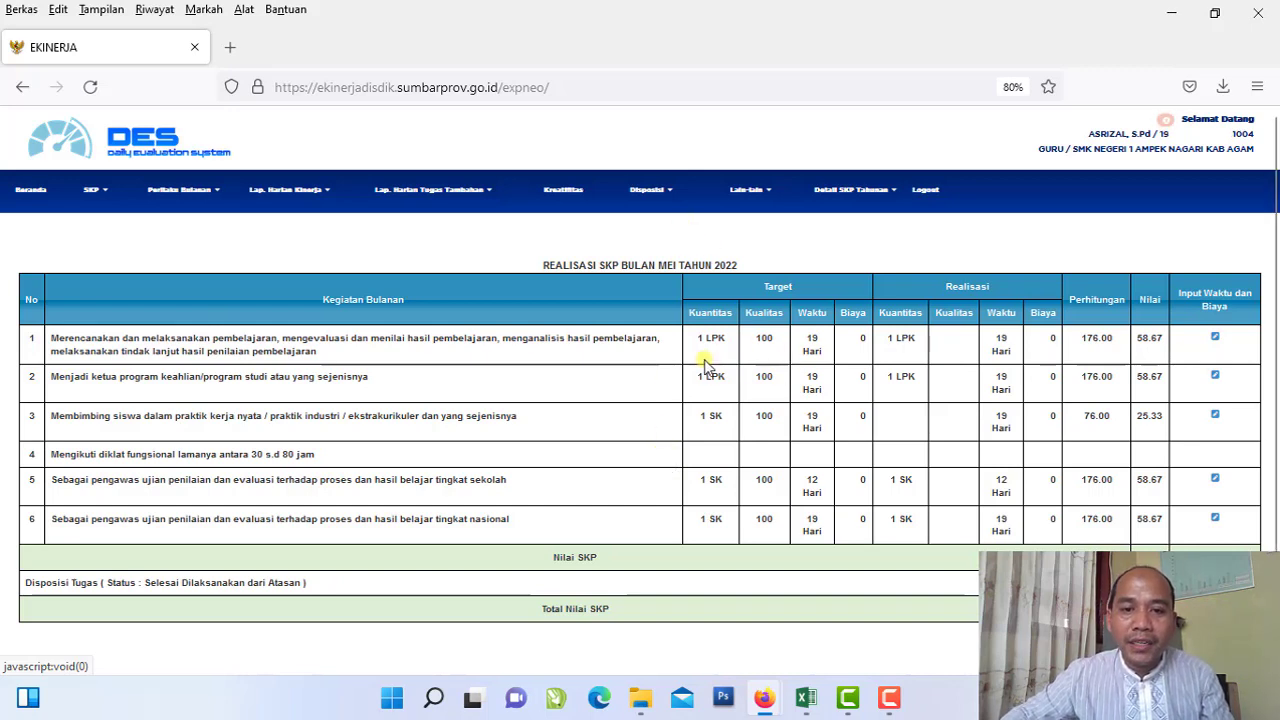
Step: Compare the Target and Realisasi Kuantitas of the first two monthly activities, Merencanakan dan melaksanakan pembelajaran and Menjadi ketua program keahlian
click(757, 289)
click(715, 350)
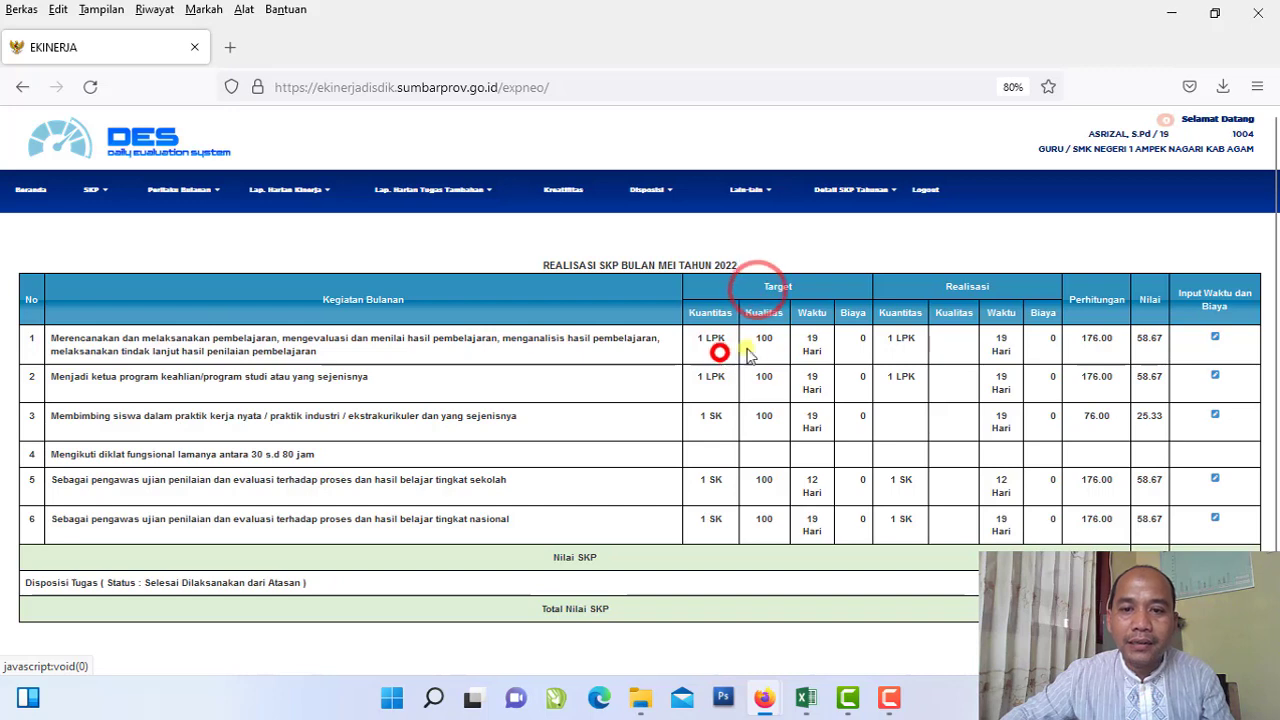
click(898, 352)
click(955, 284)
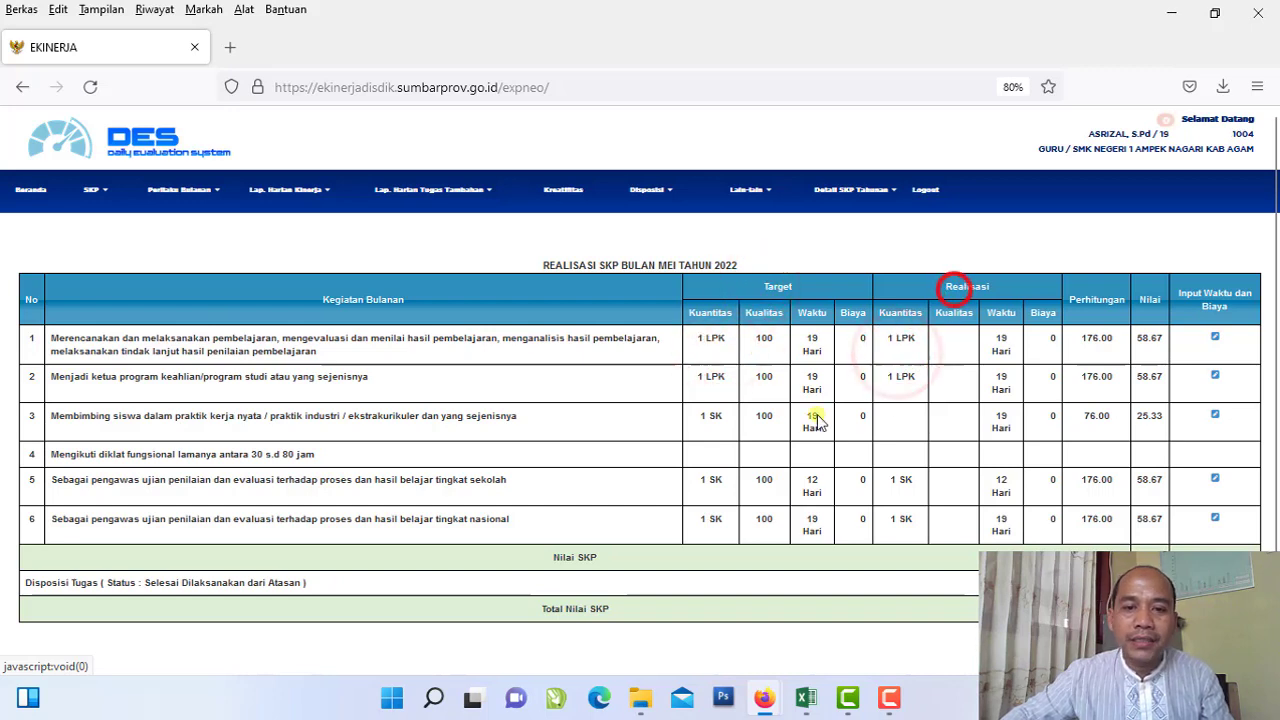
click(355, 373)
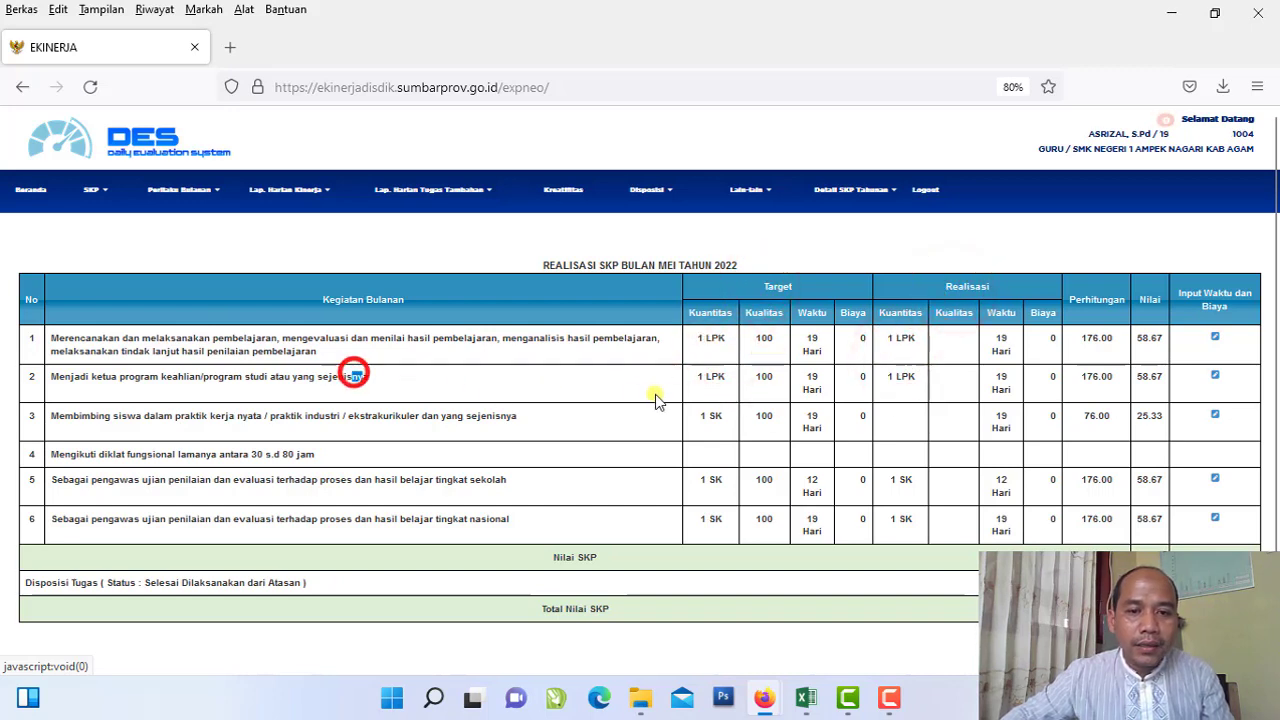
click(701, 388)
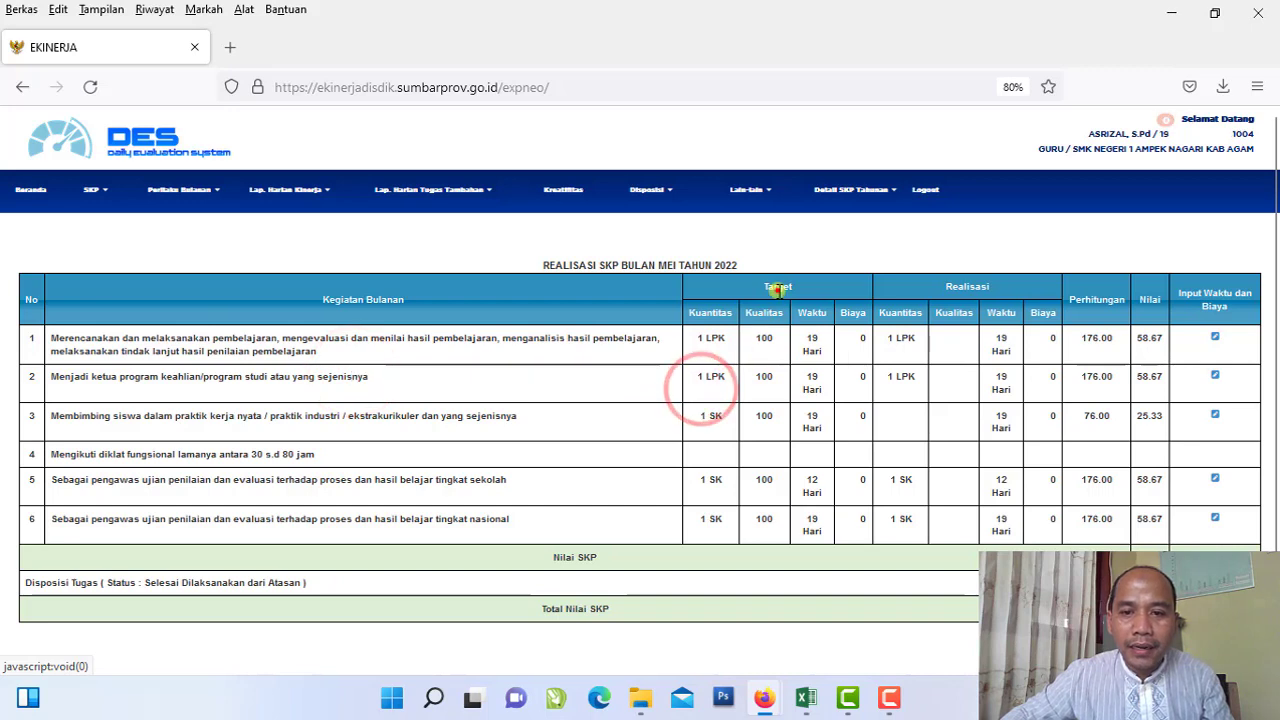
click(778, 284)
click(896, 391)
click(967, 292)
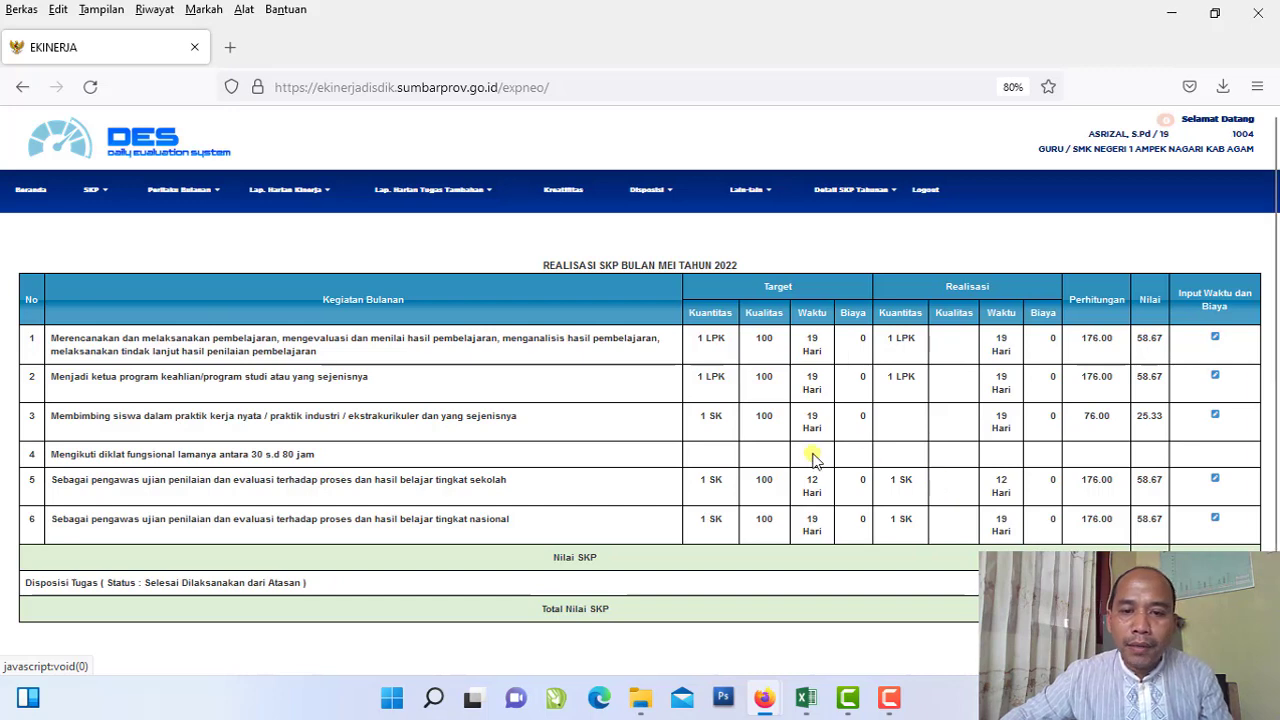
Step: Check the Target and Realisasi Kuantitas of the Membimbing siswa dalam praktik kerja nyata and Mengikuti diklat fungsional activities
click(719, 424)
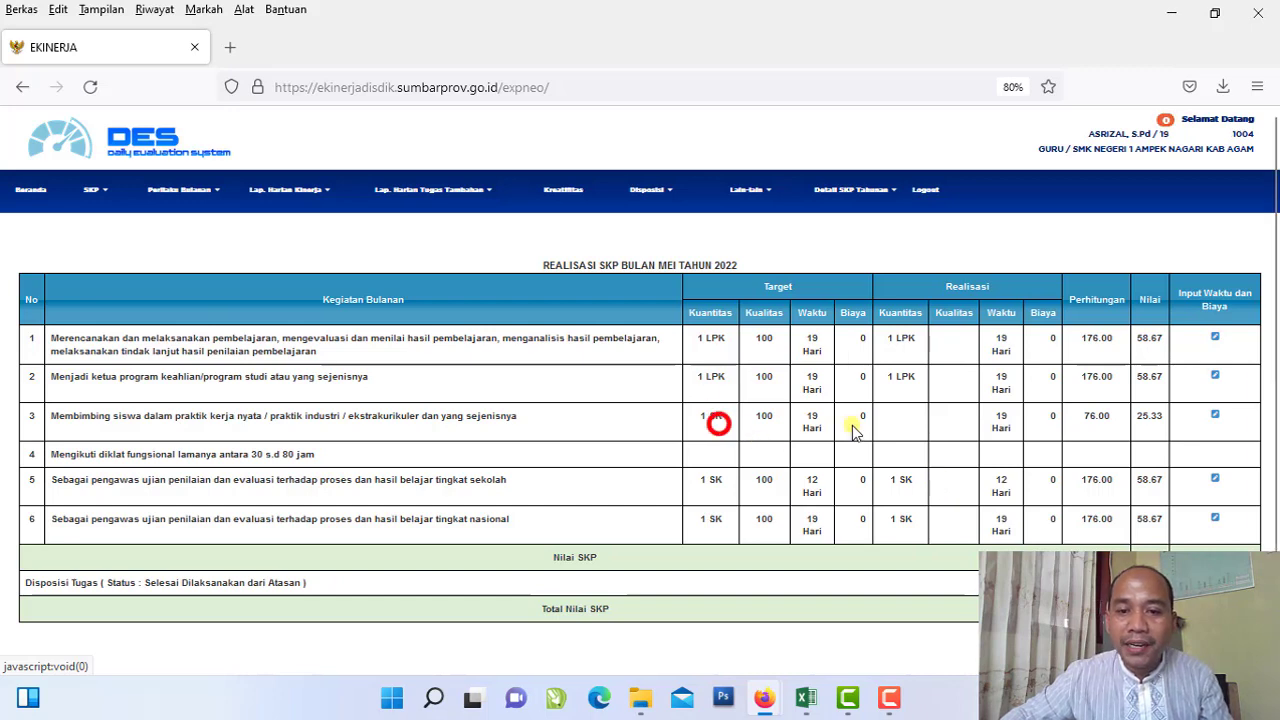
click(913, 427)
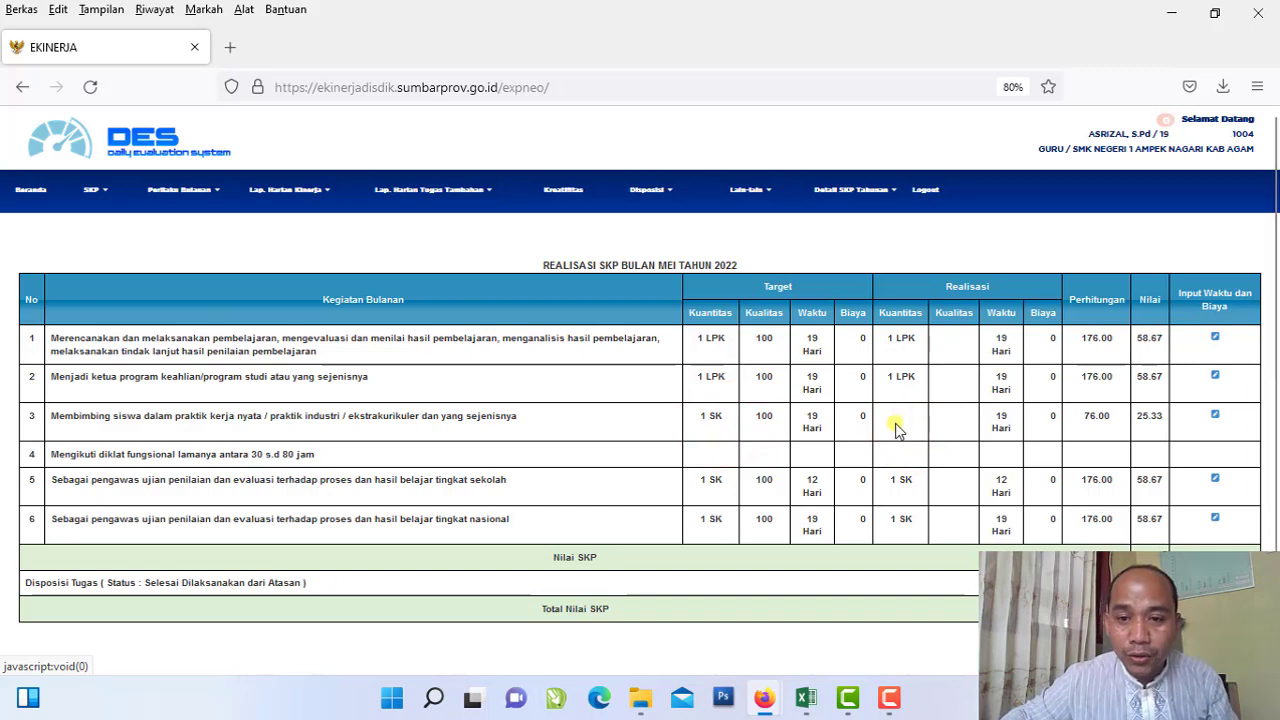
click(896, 427)
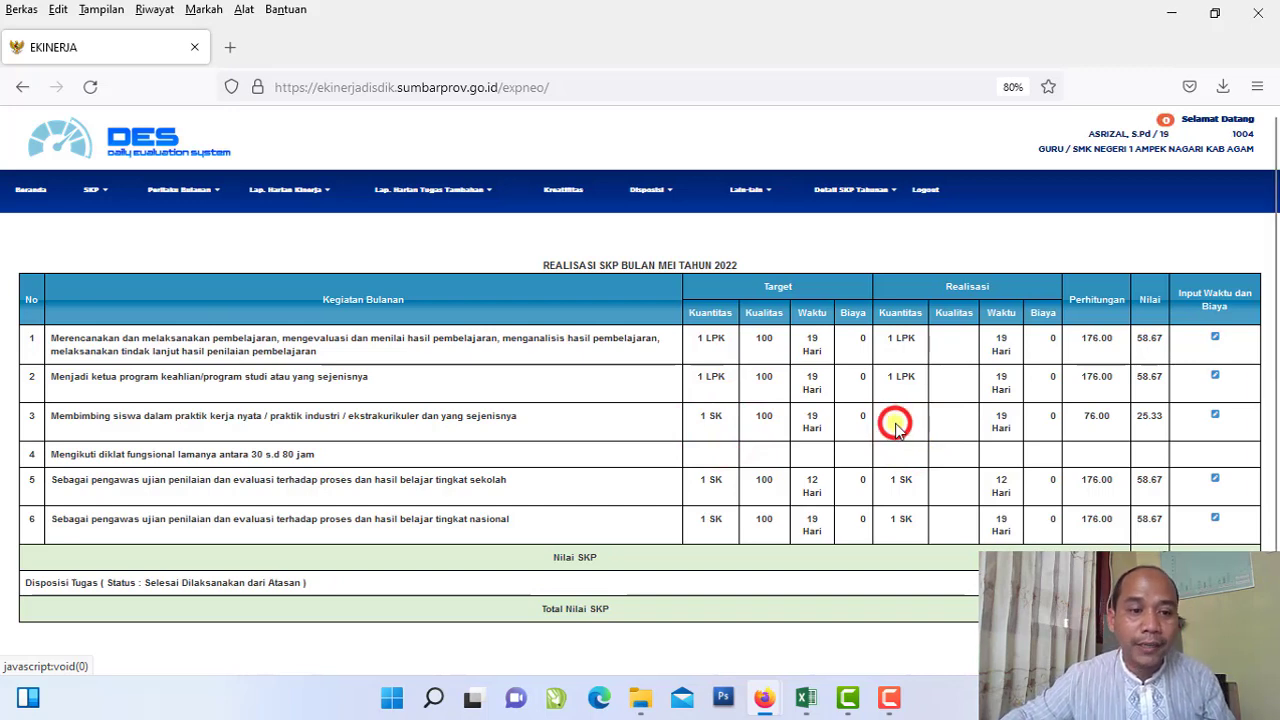
click(333, 458)
click(720, 452)
click(790, 453)
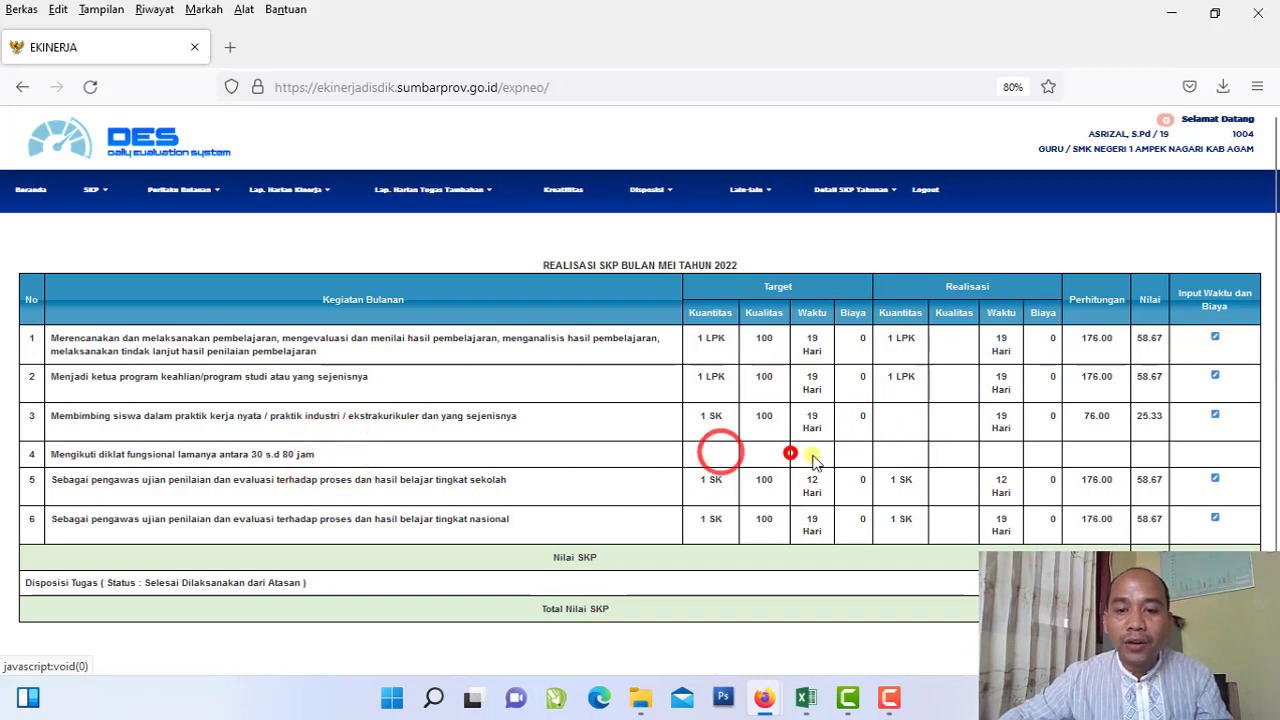
click(894, 454)
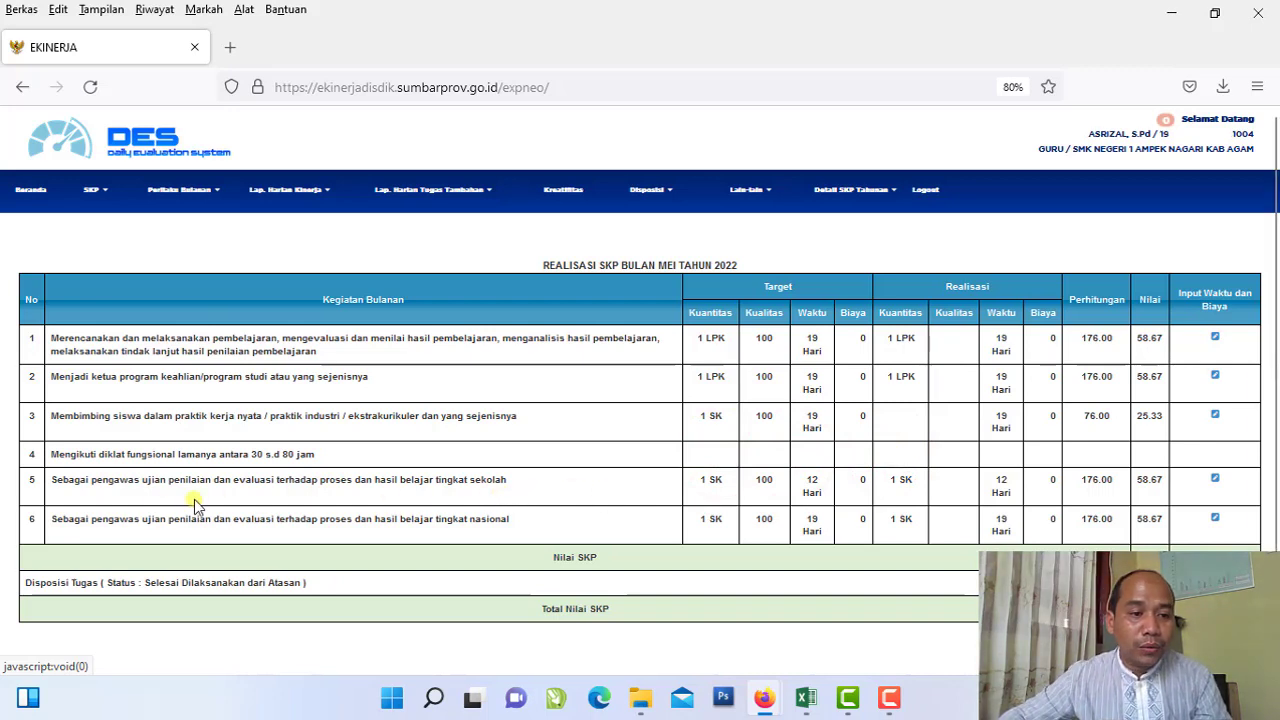
Step: Examine the "Sebagai pengawas ujian" activity for tingkat sekolah, comparing its Target and Realisasi Kuantitas
drag(52, 481, 525, 497)
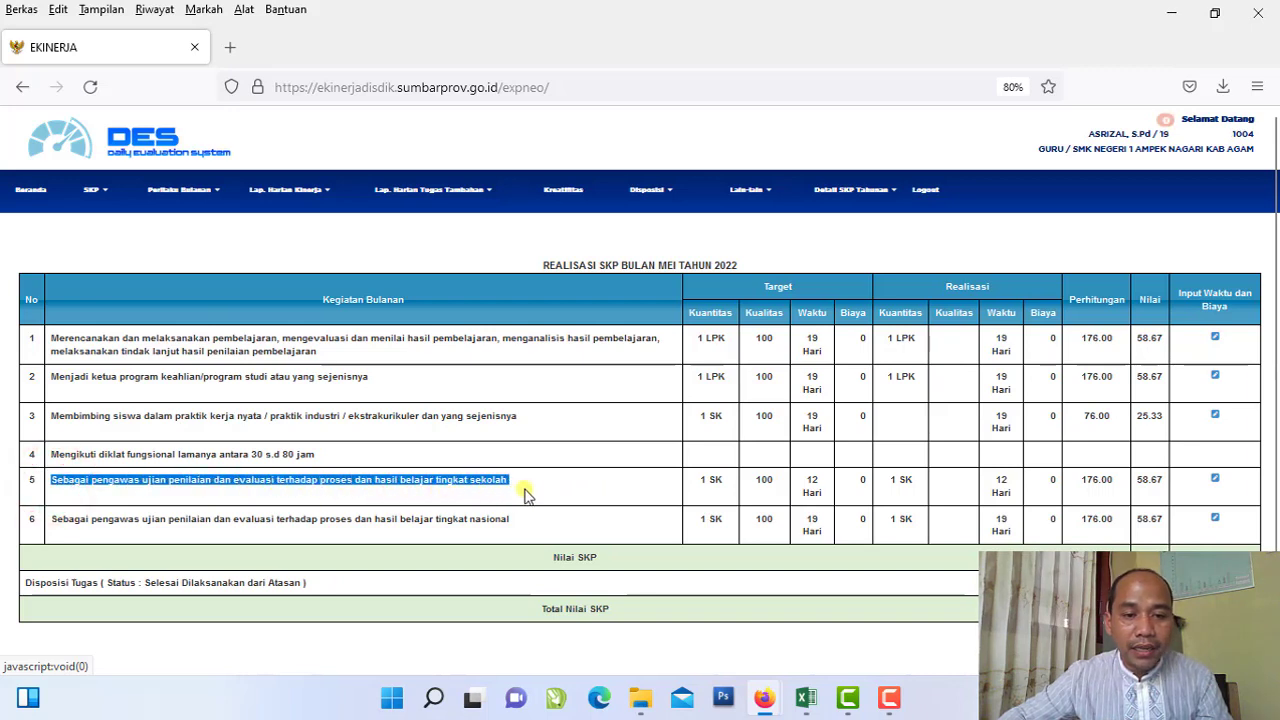
click(528, 494)
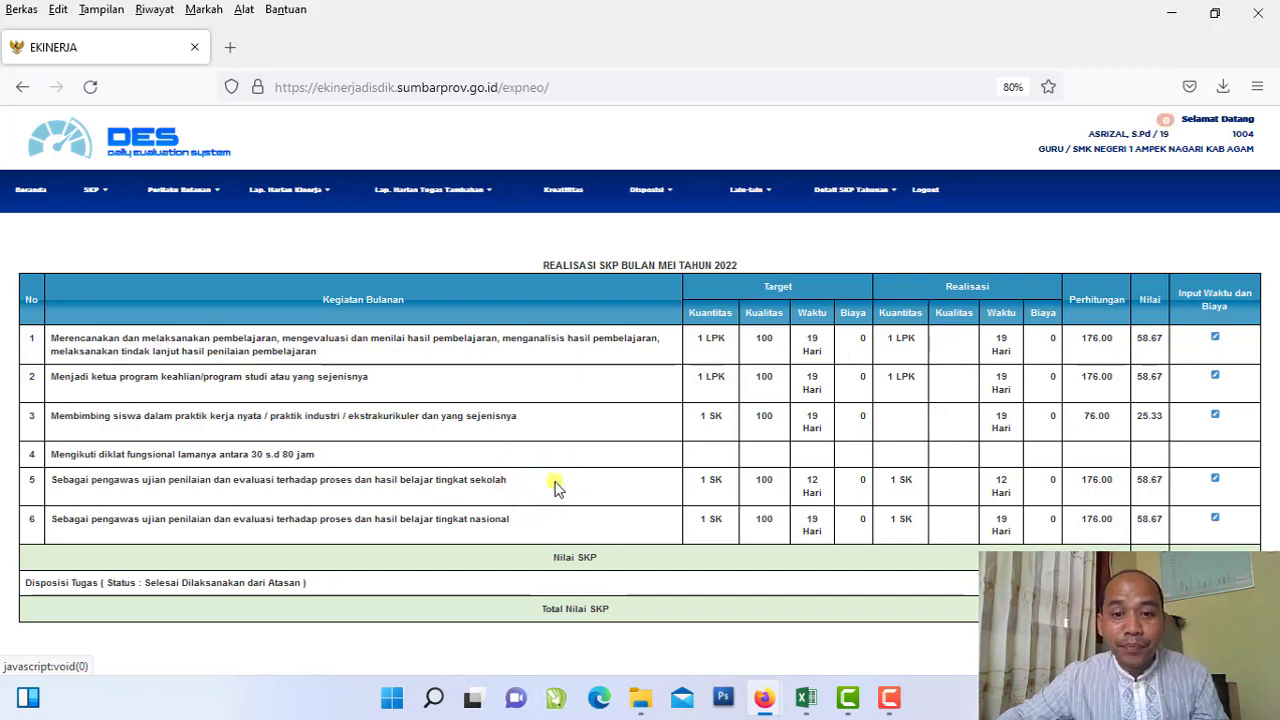
click(721, 496)
click(835, 284)
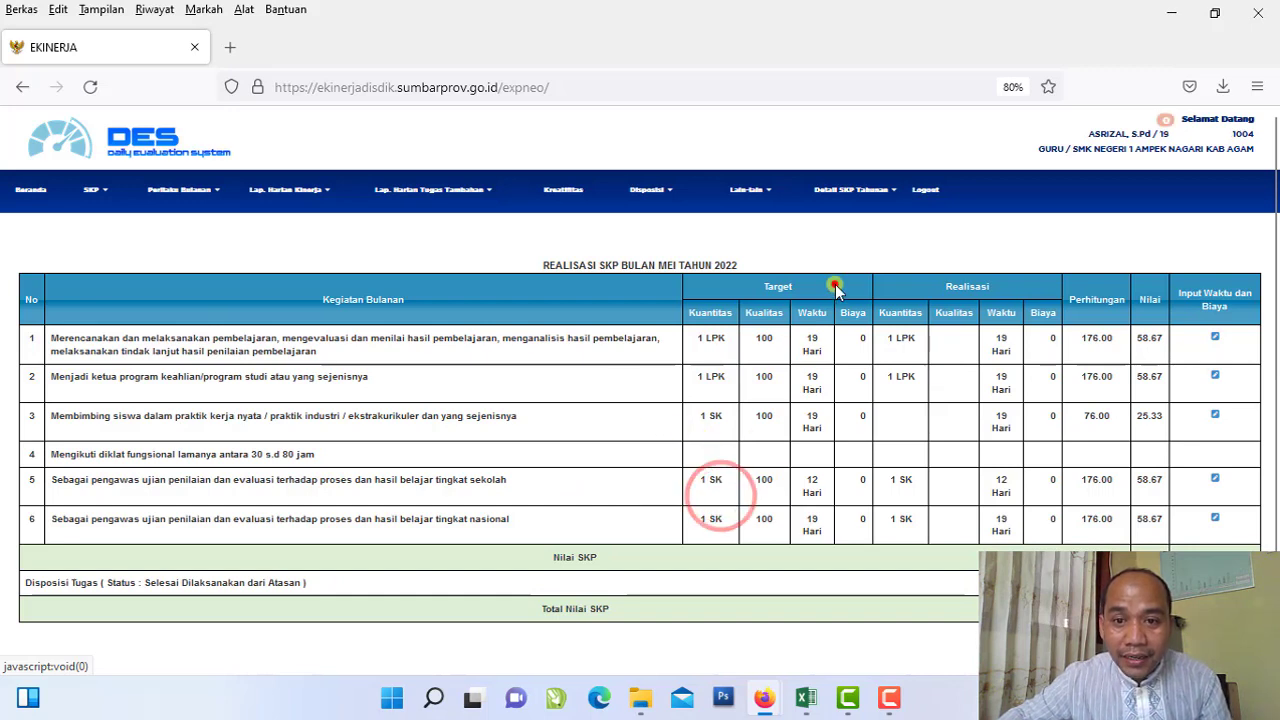
click(880, 489)
click(996, 285)
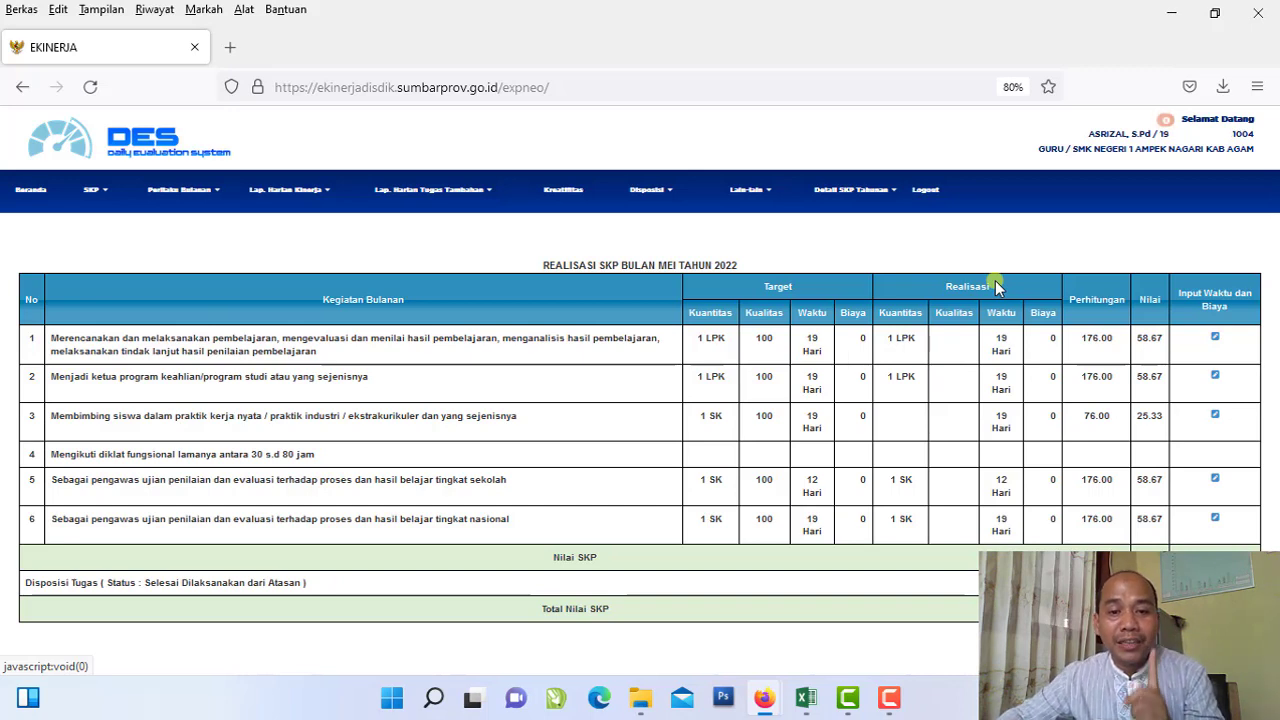
Step: Recheck the Kuantitas of the Membimbing siswa activity against the tingkat sekolah exam supervision activity under Target and Realisasi
click(712, 430)
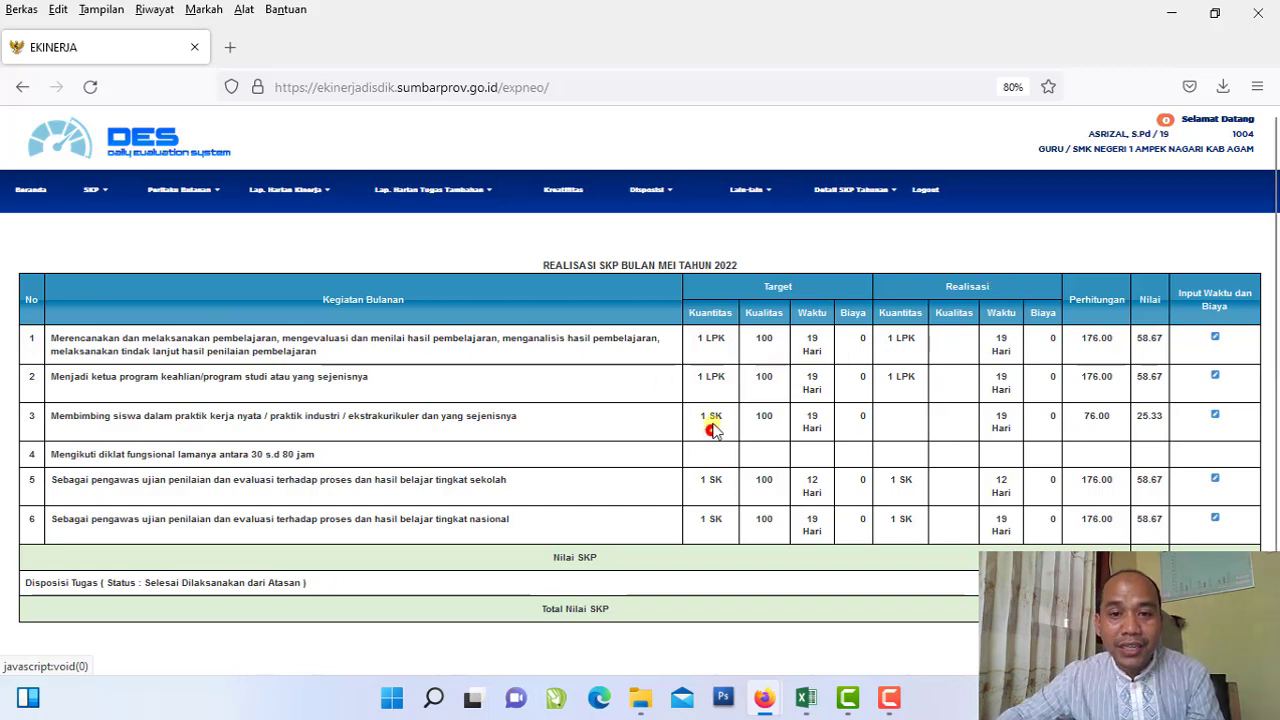
click(784, 282)
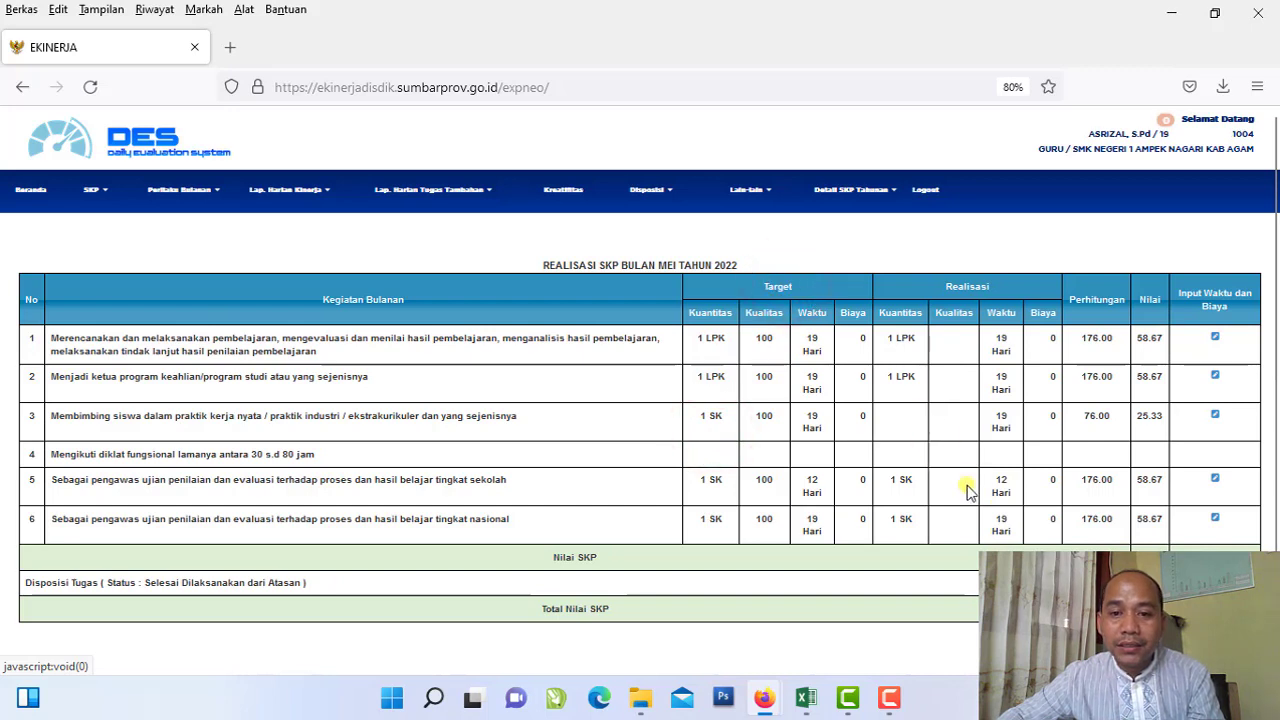
click(910, 489)
click(714, 492)
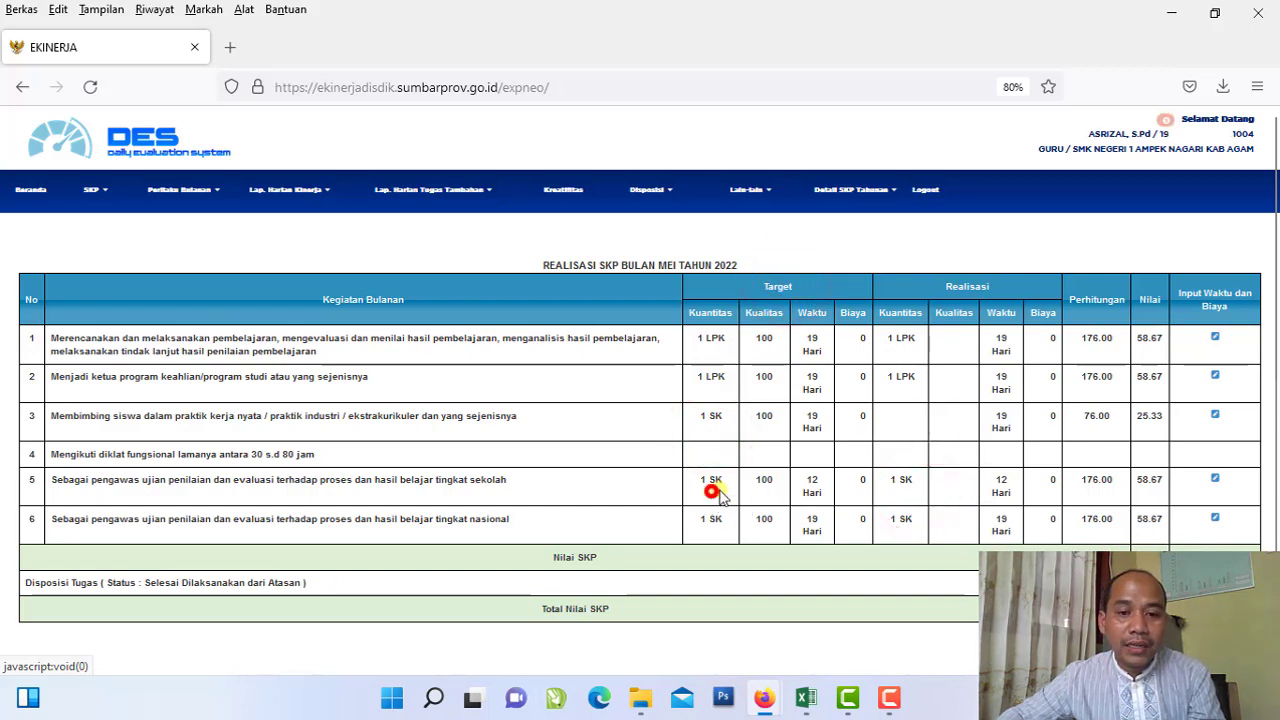
click(820, 283)
click(901, 488)
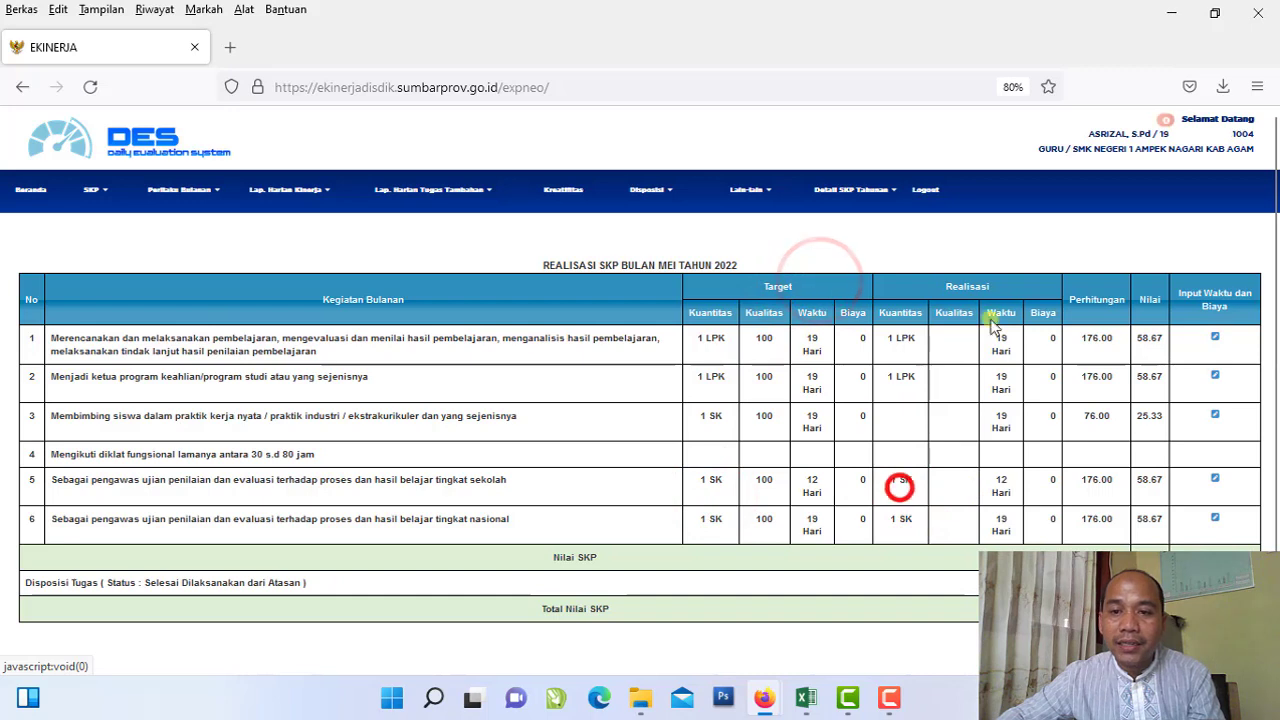
click(985, 283)
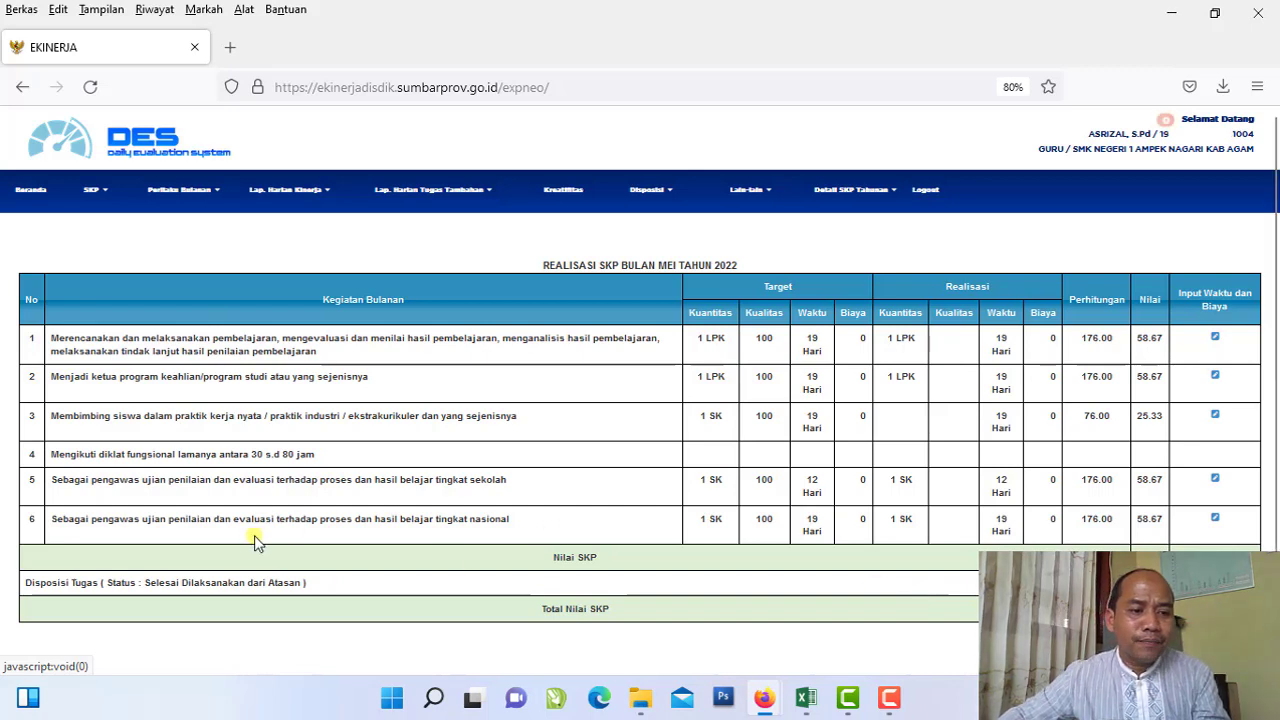
Step: Examine the "Sebagai pengawas ujian" activity for tingkat nasional, comparing its Target and Realisasi Kuantitas
mouse_move(50, 519)
mouse_down()
mouse_move(410, 533)
mouse_move(532, 524)
mouse_up()
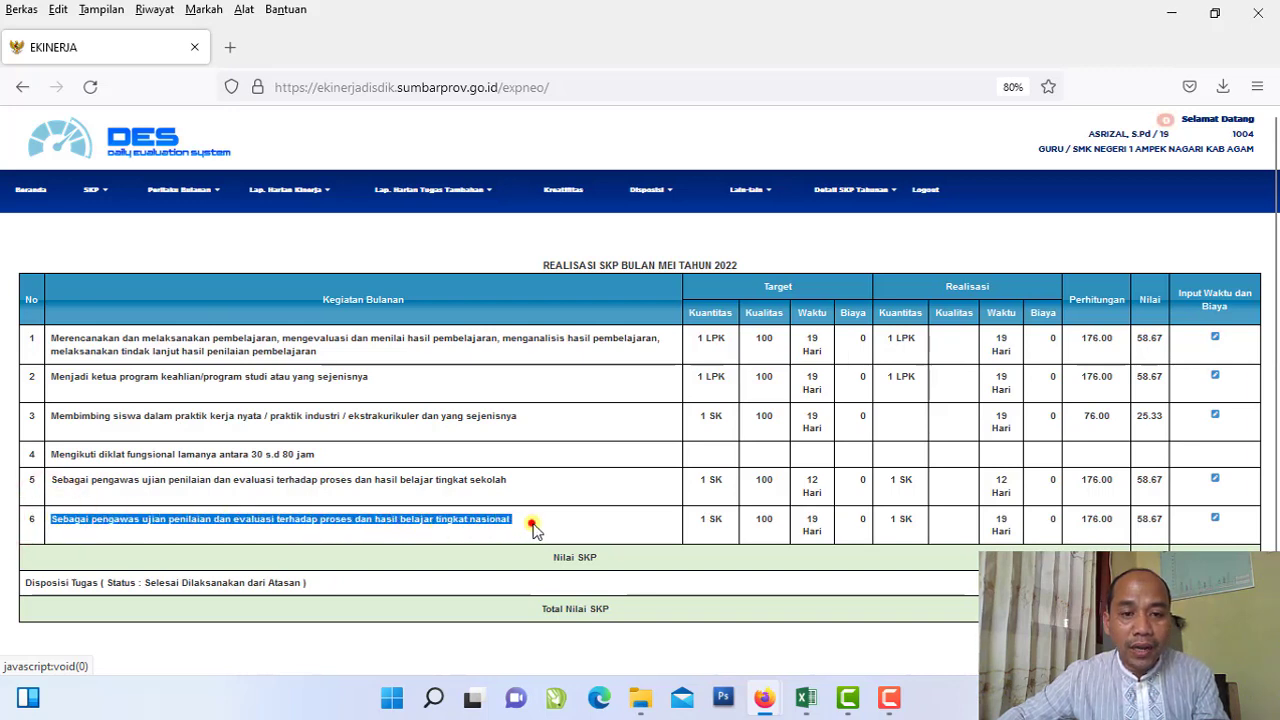
click(533, 524)
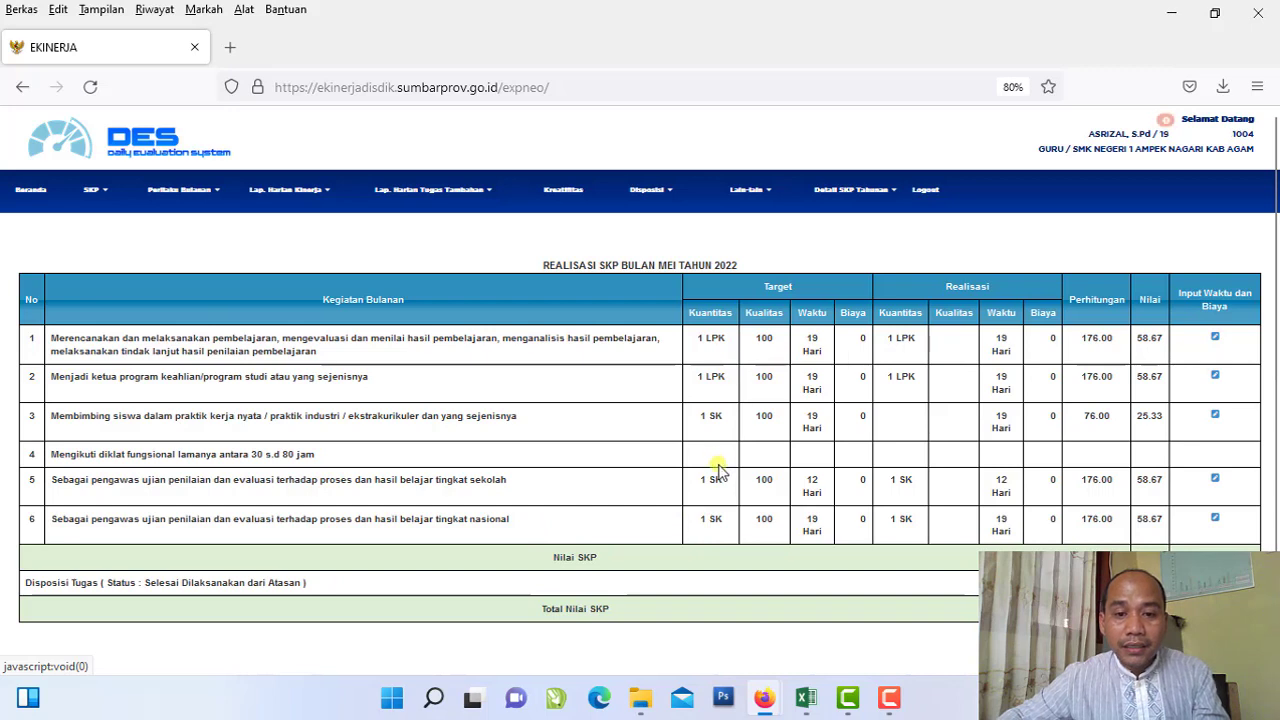
click(710, 528)
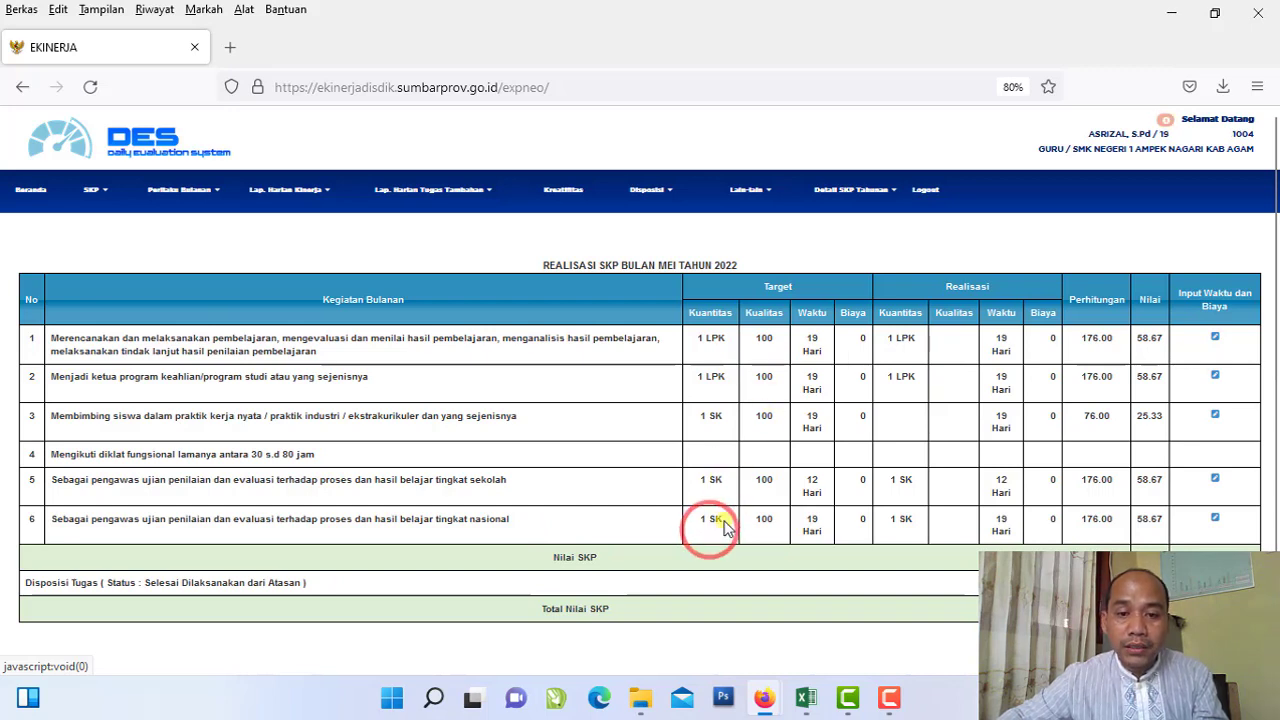
click(820, 285)
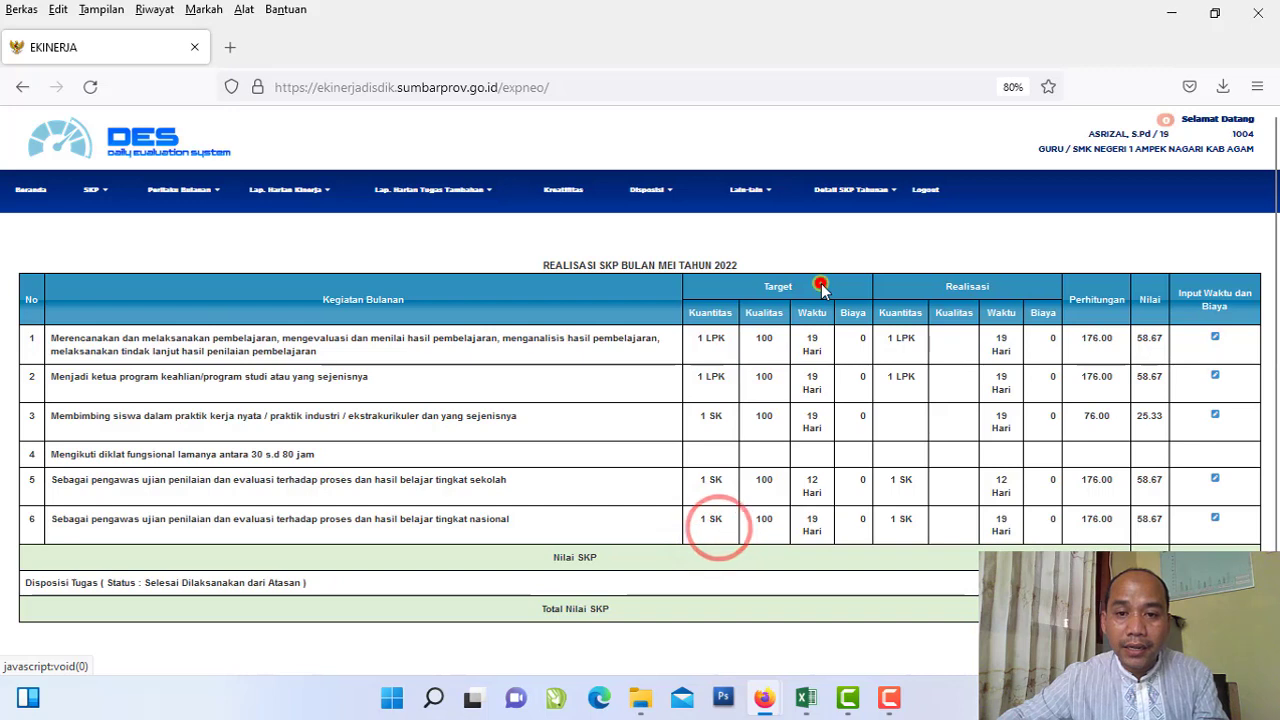
click(894, 535)
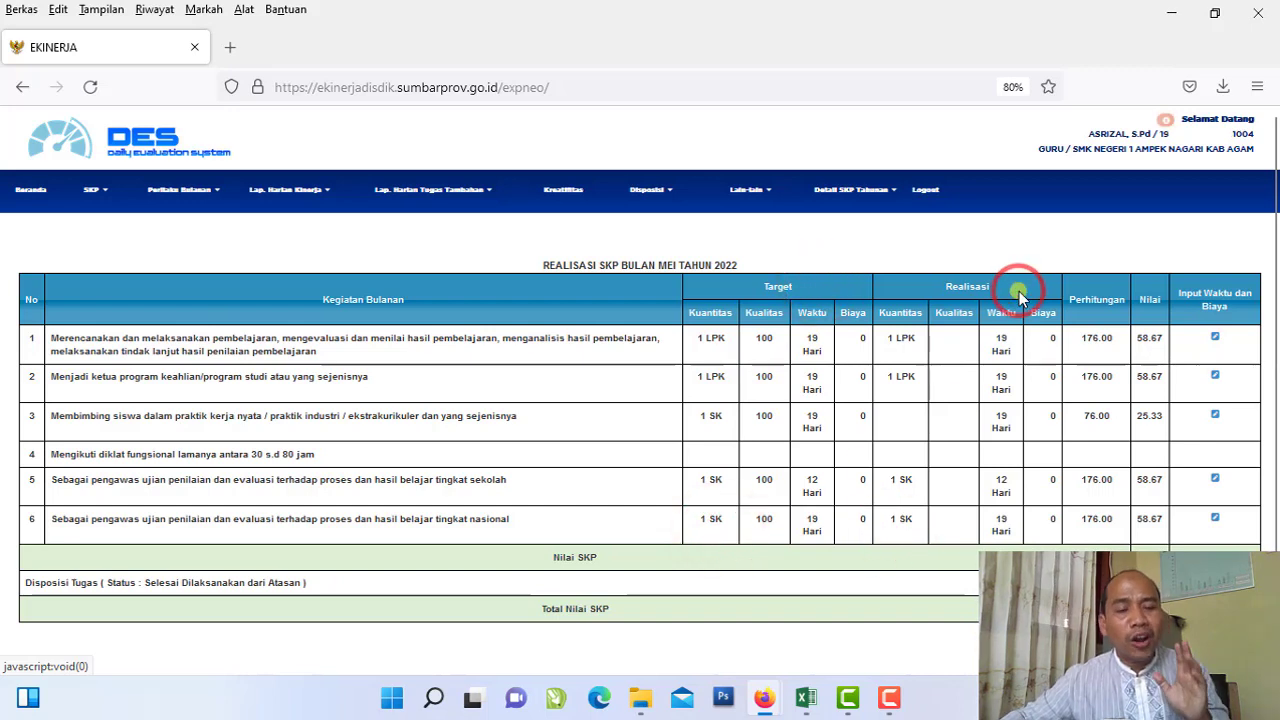